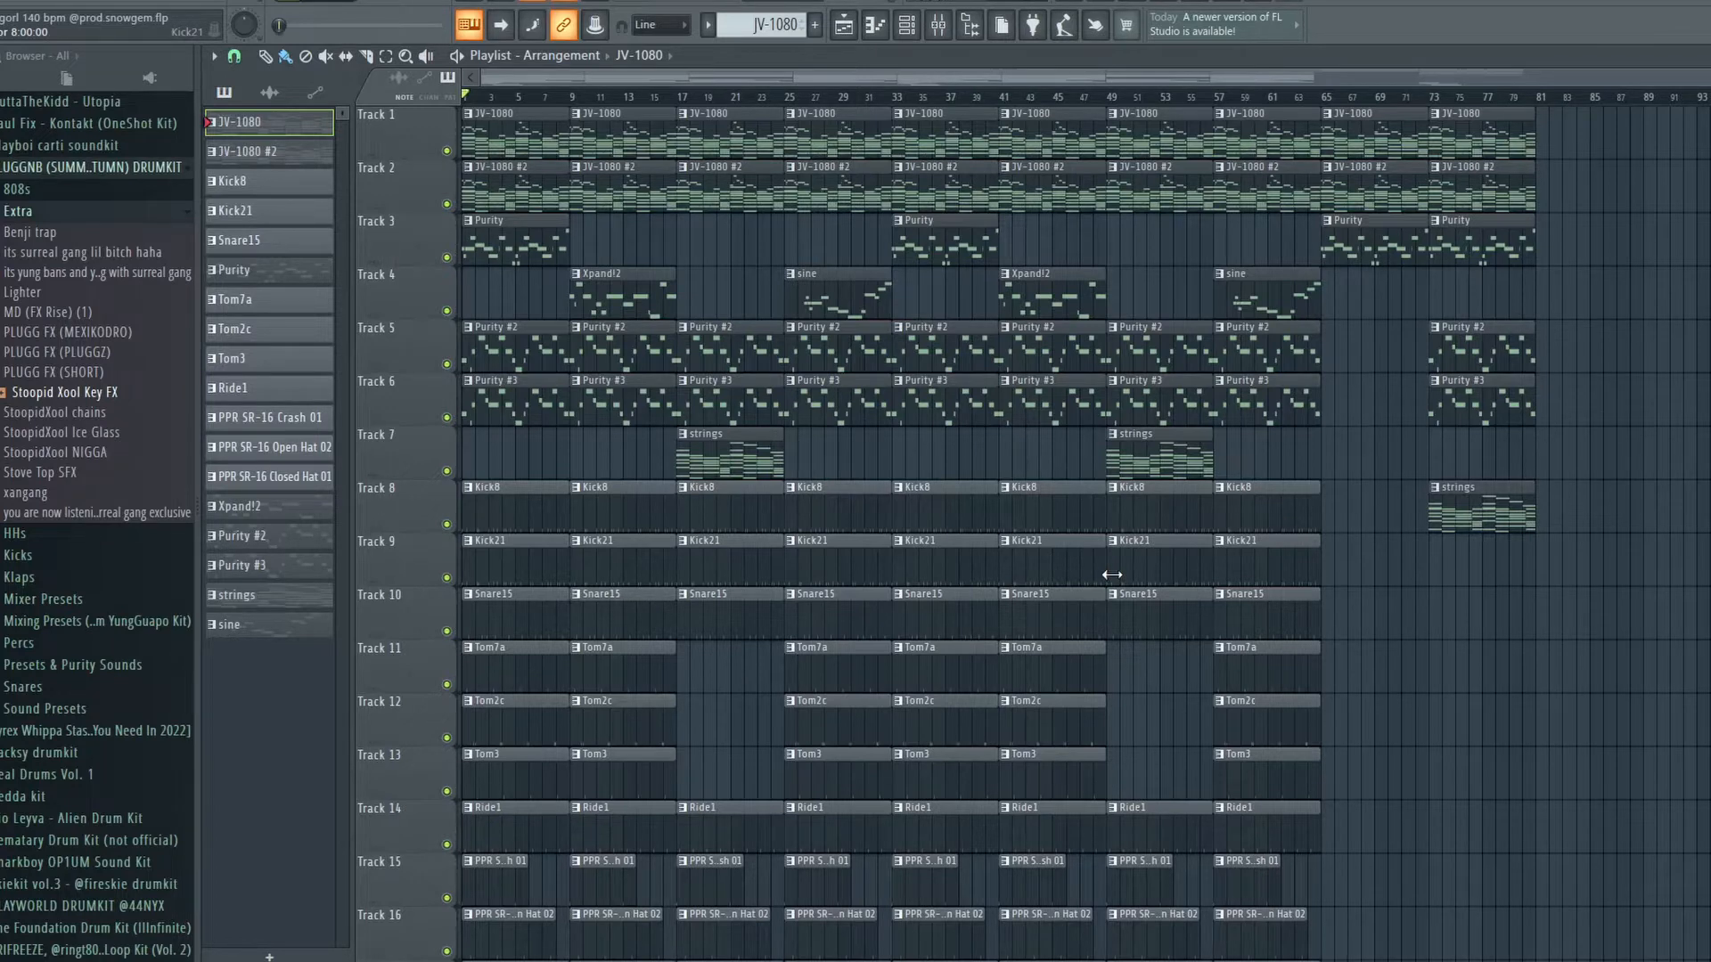
# Look over the arrangement's tracks in the playlist.
pyautogui.scroll(-2, 1114, 497)
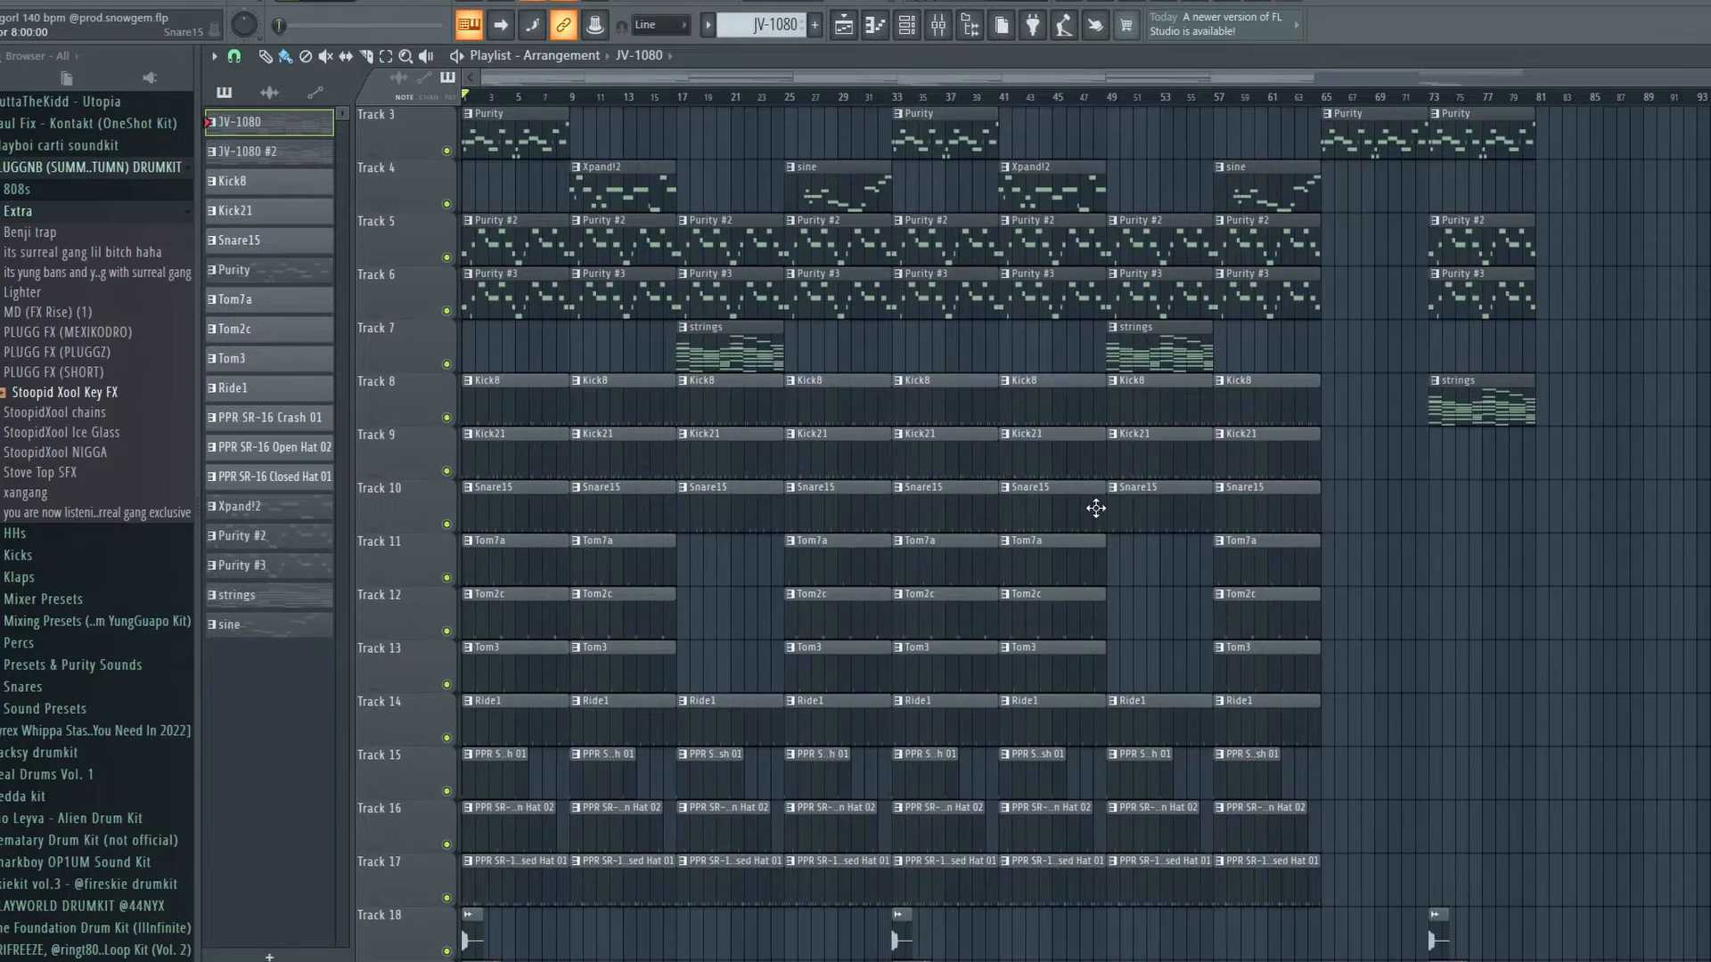
pyautogui.scroll(2, 993, 526)
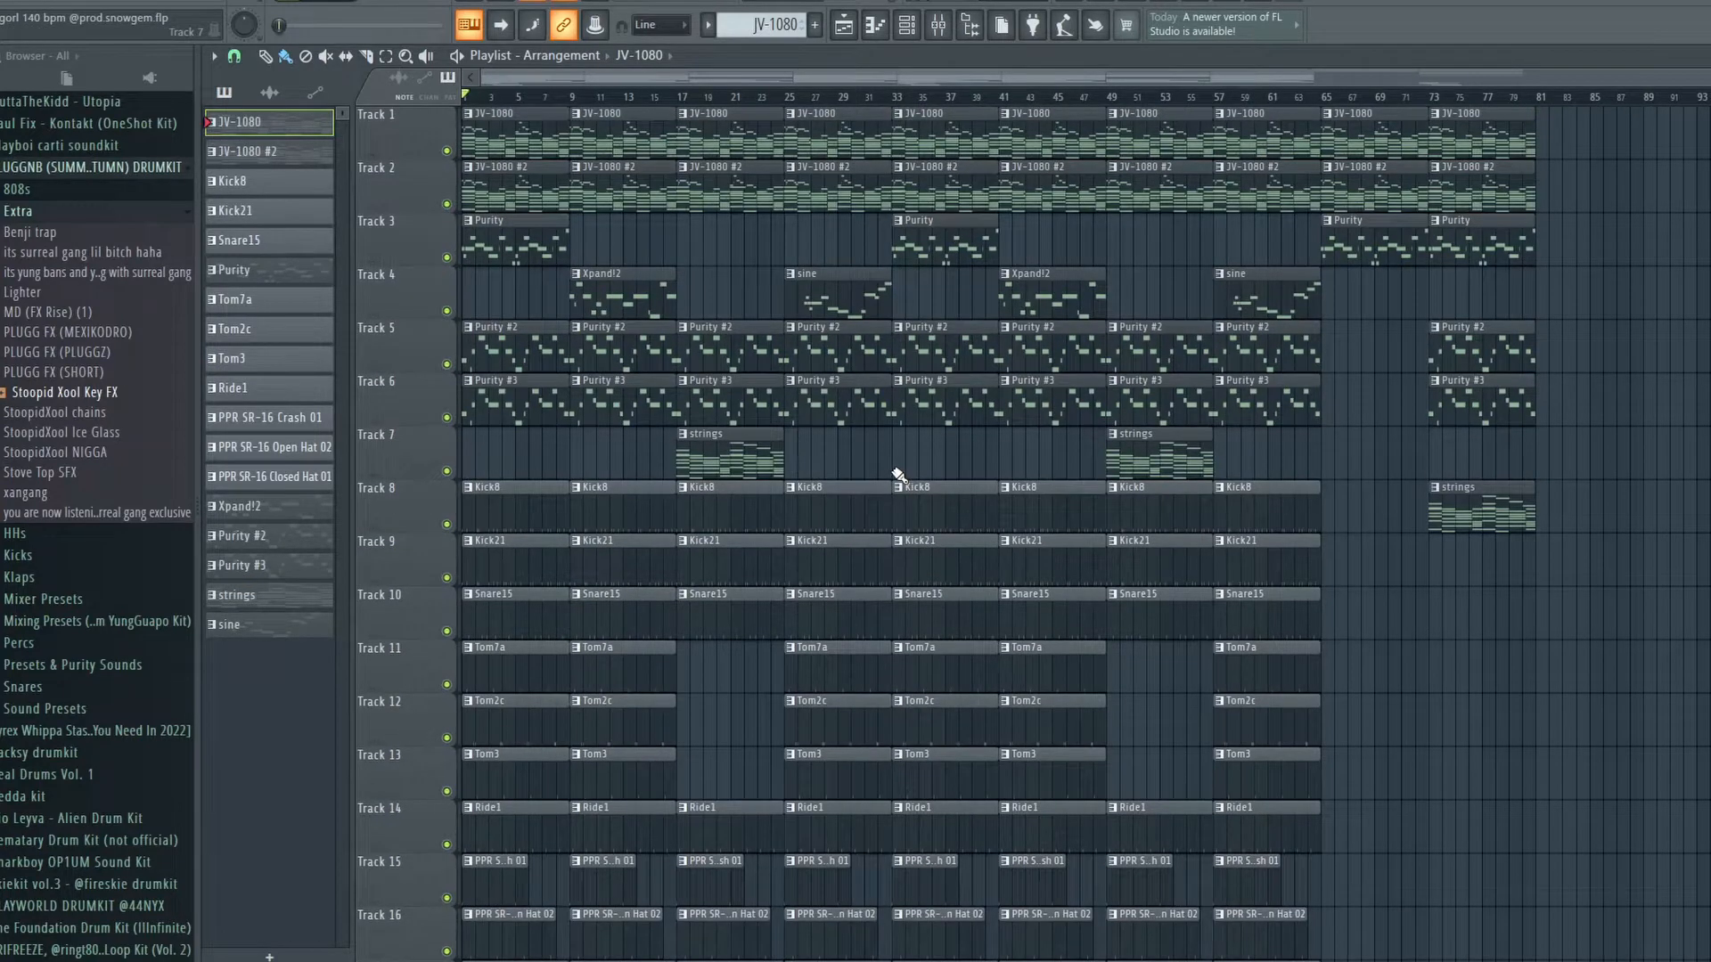
pyautogui.scroll(-2, 898, 475)
pyautogui.scroll(2, 916, 419)
pyautogui.click(899, 443)
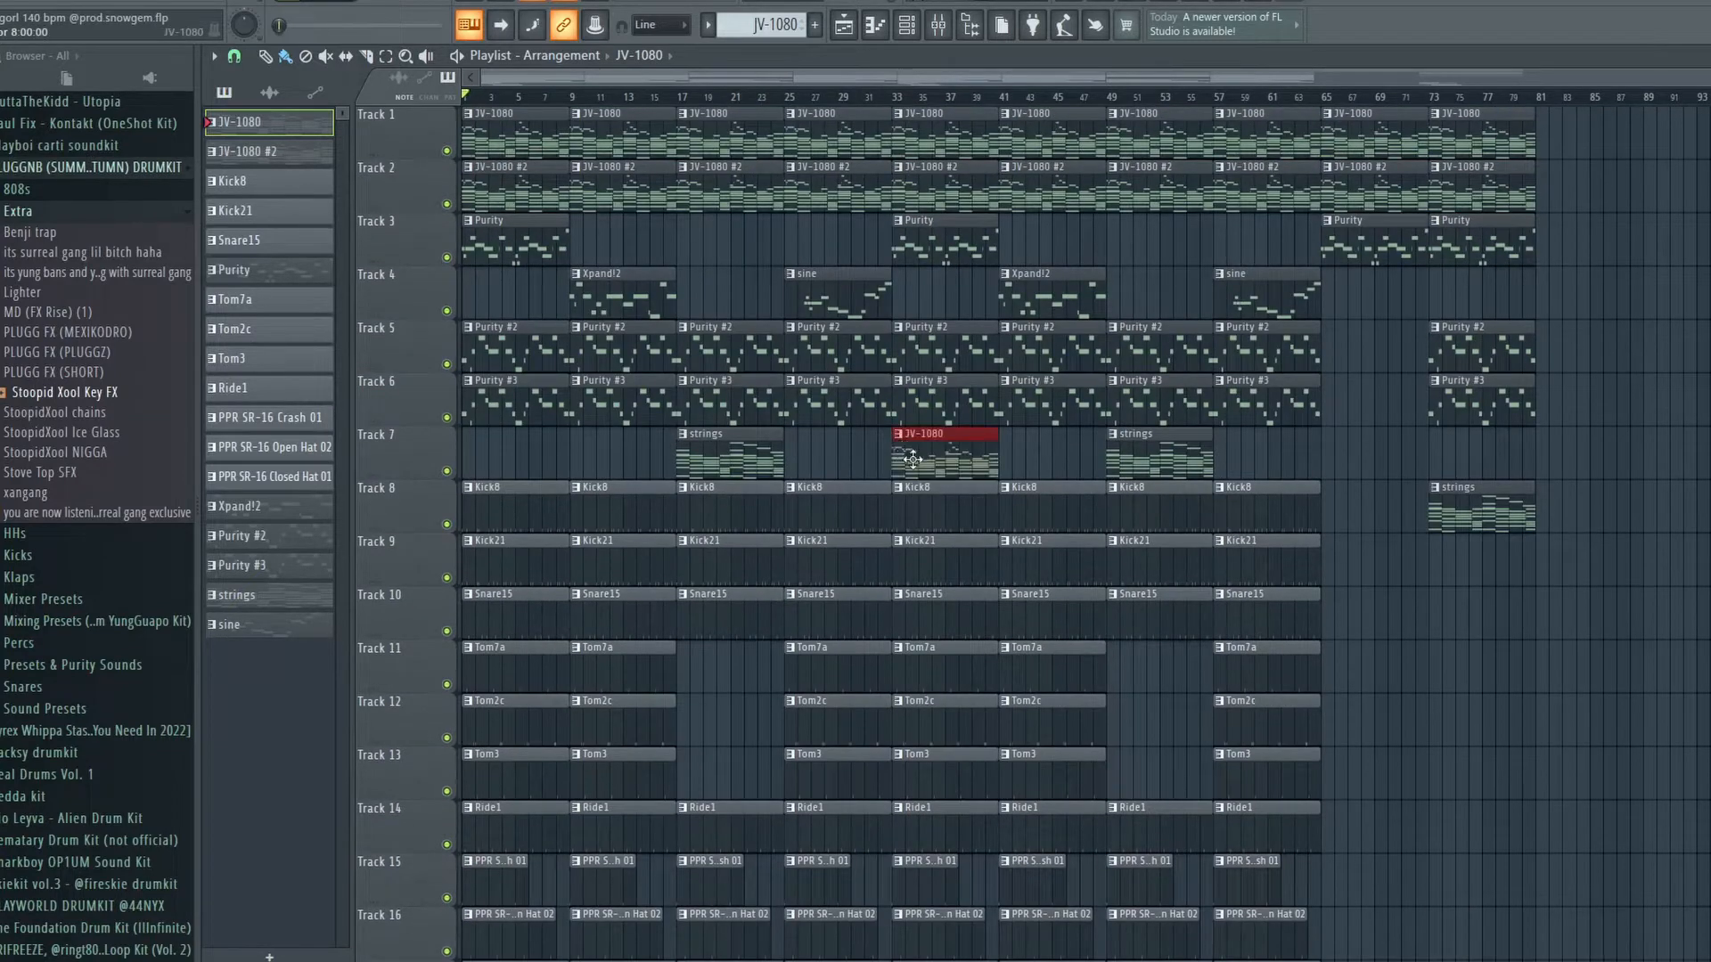
pyautogui.rightClick(913, 459)
pyautogui.click(962, 458)
pyautogui.rightClick(940, 464)
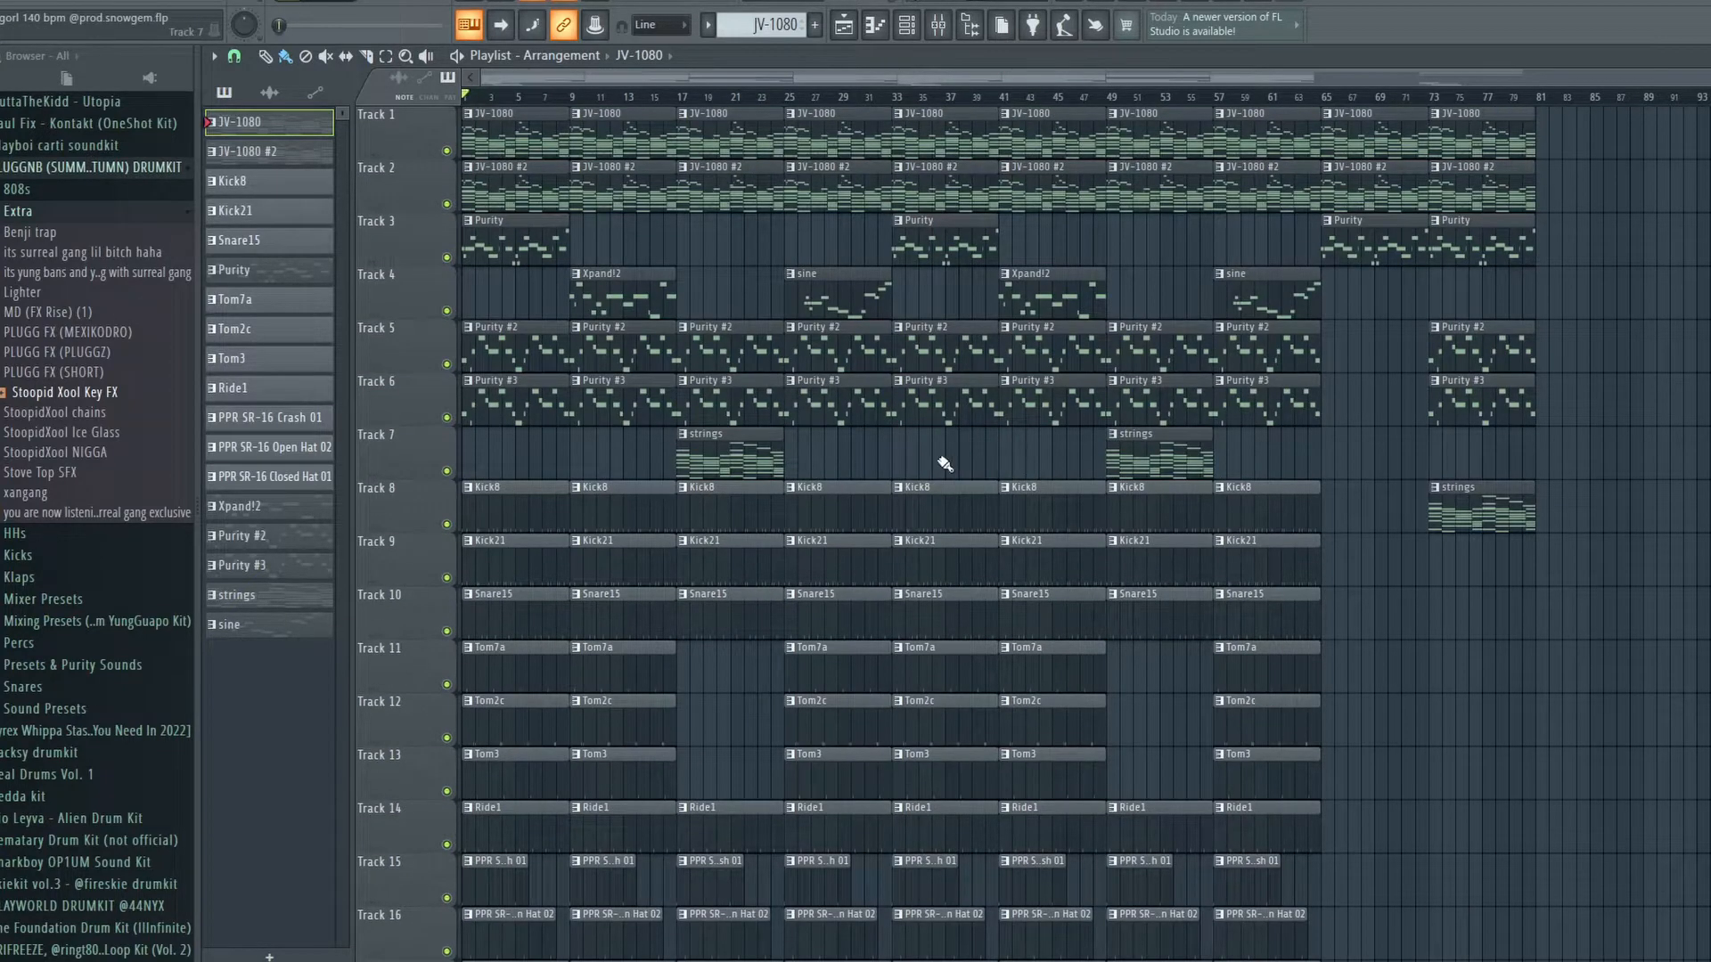
# Show the Channel rack, check the patch loaded in the JV-1080 channel's instrument, and close the instrument window.
pyautogui.scroll(-1, 927, 468)
pyautogui.scroll(1, 812, 477)
pyautogui.press('F6')
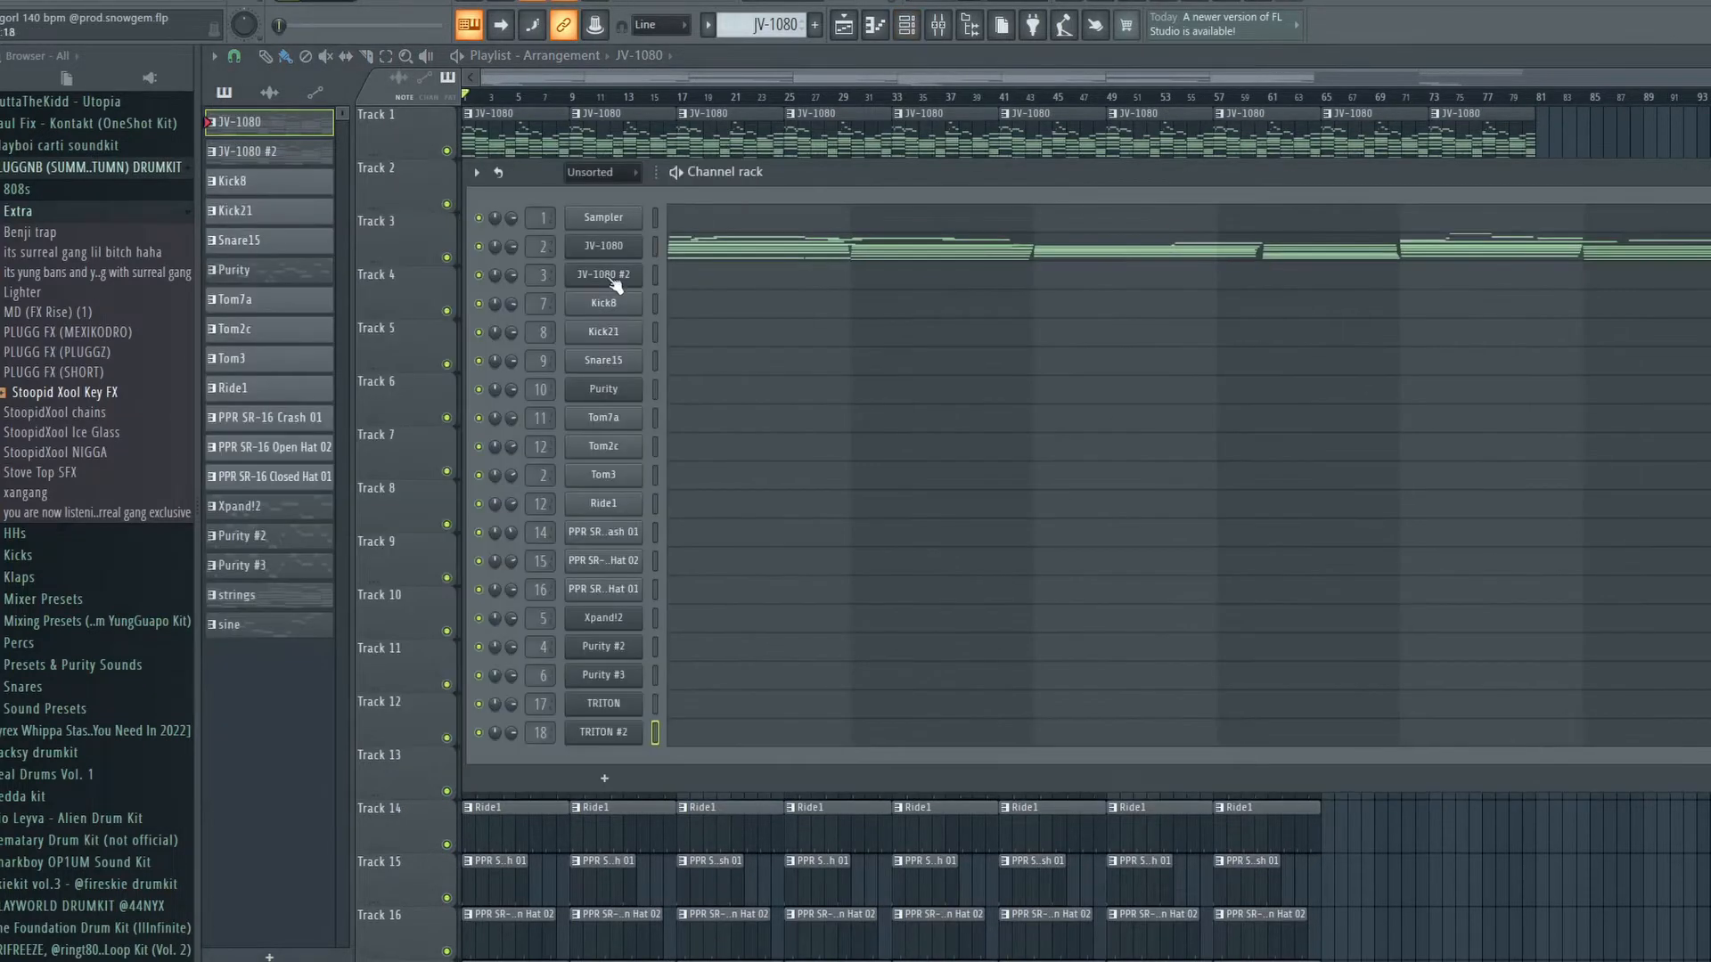
pyautogui.click(623, 247)
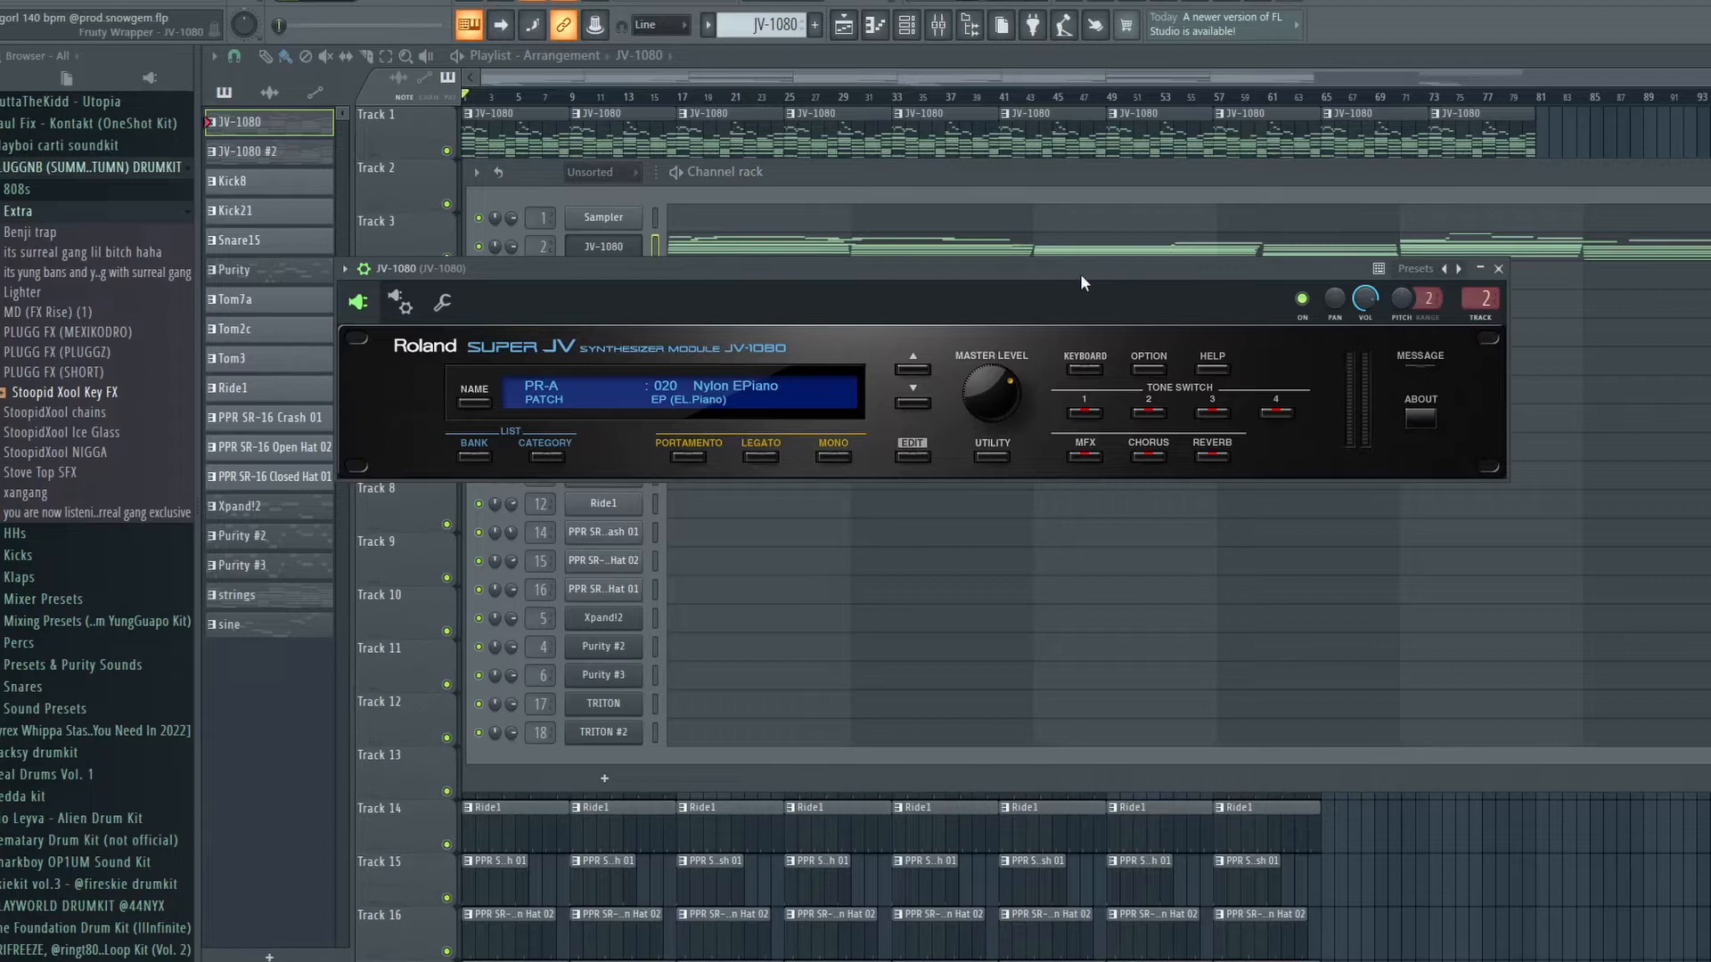
pyautogui.moveTo(1082, 237); pyautogui.dragTo(1085, 374)
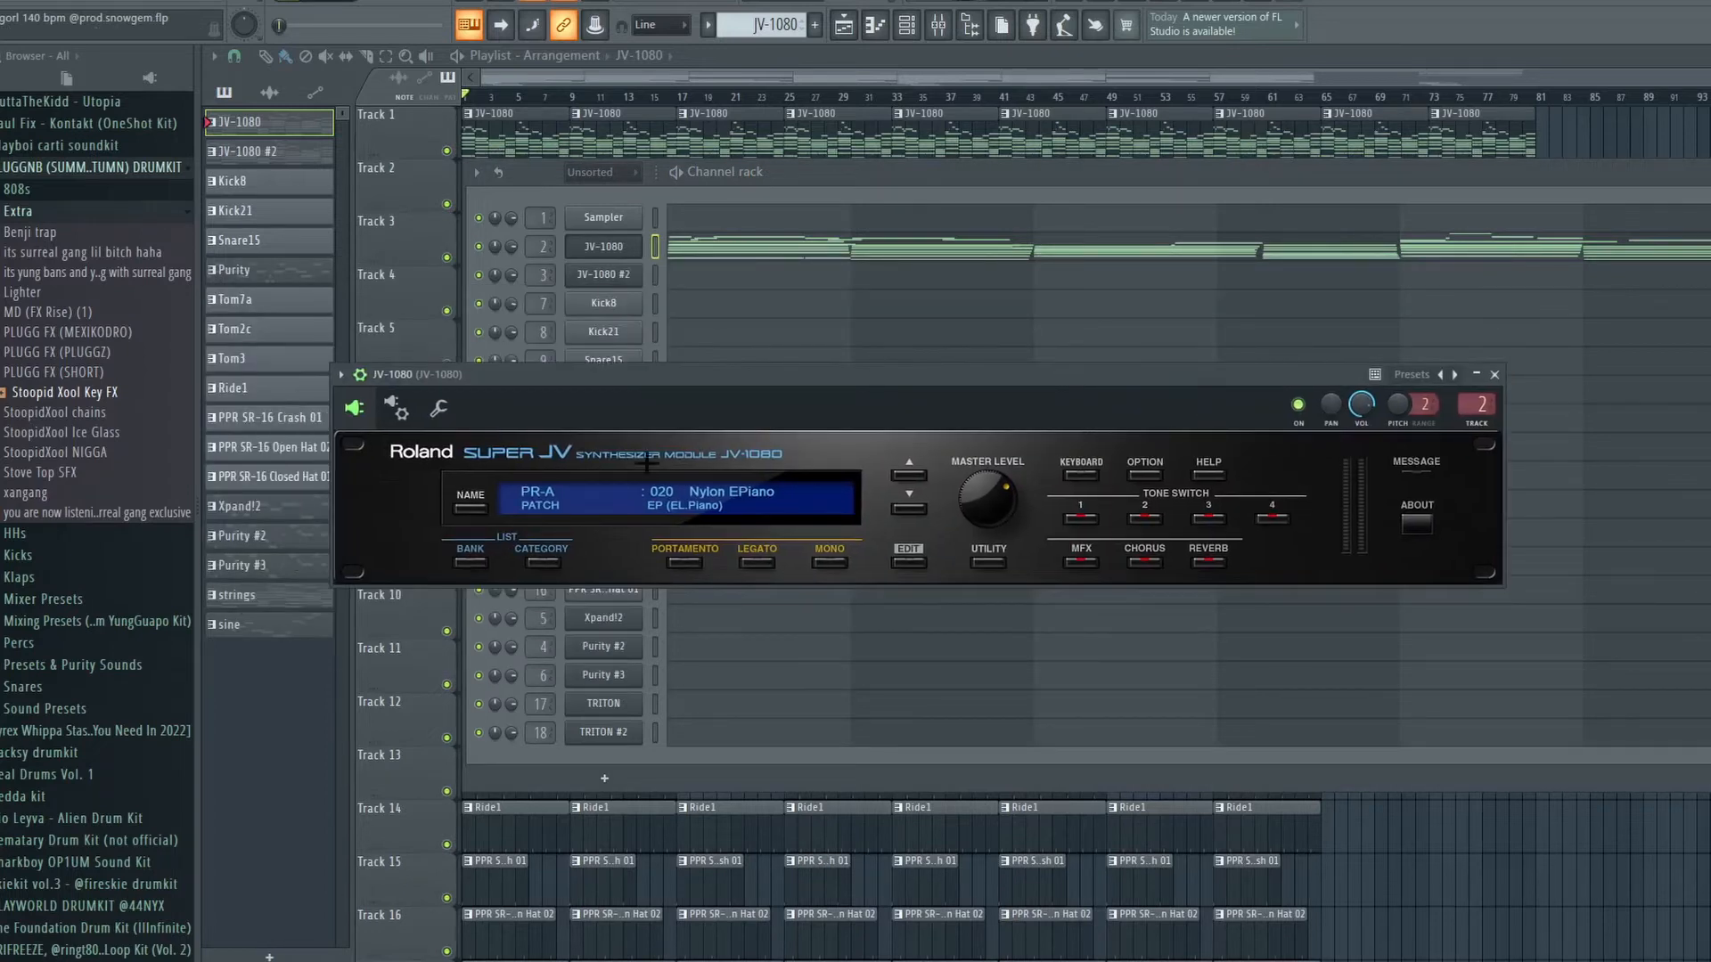
pyautogui.click(1494, 374)
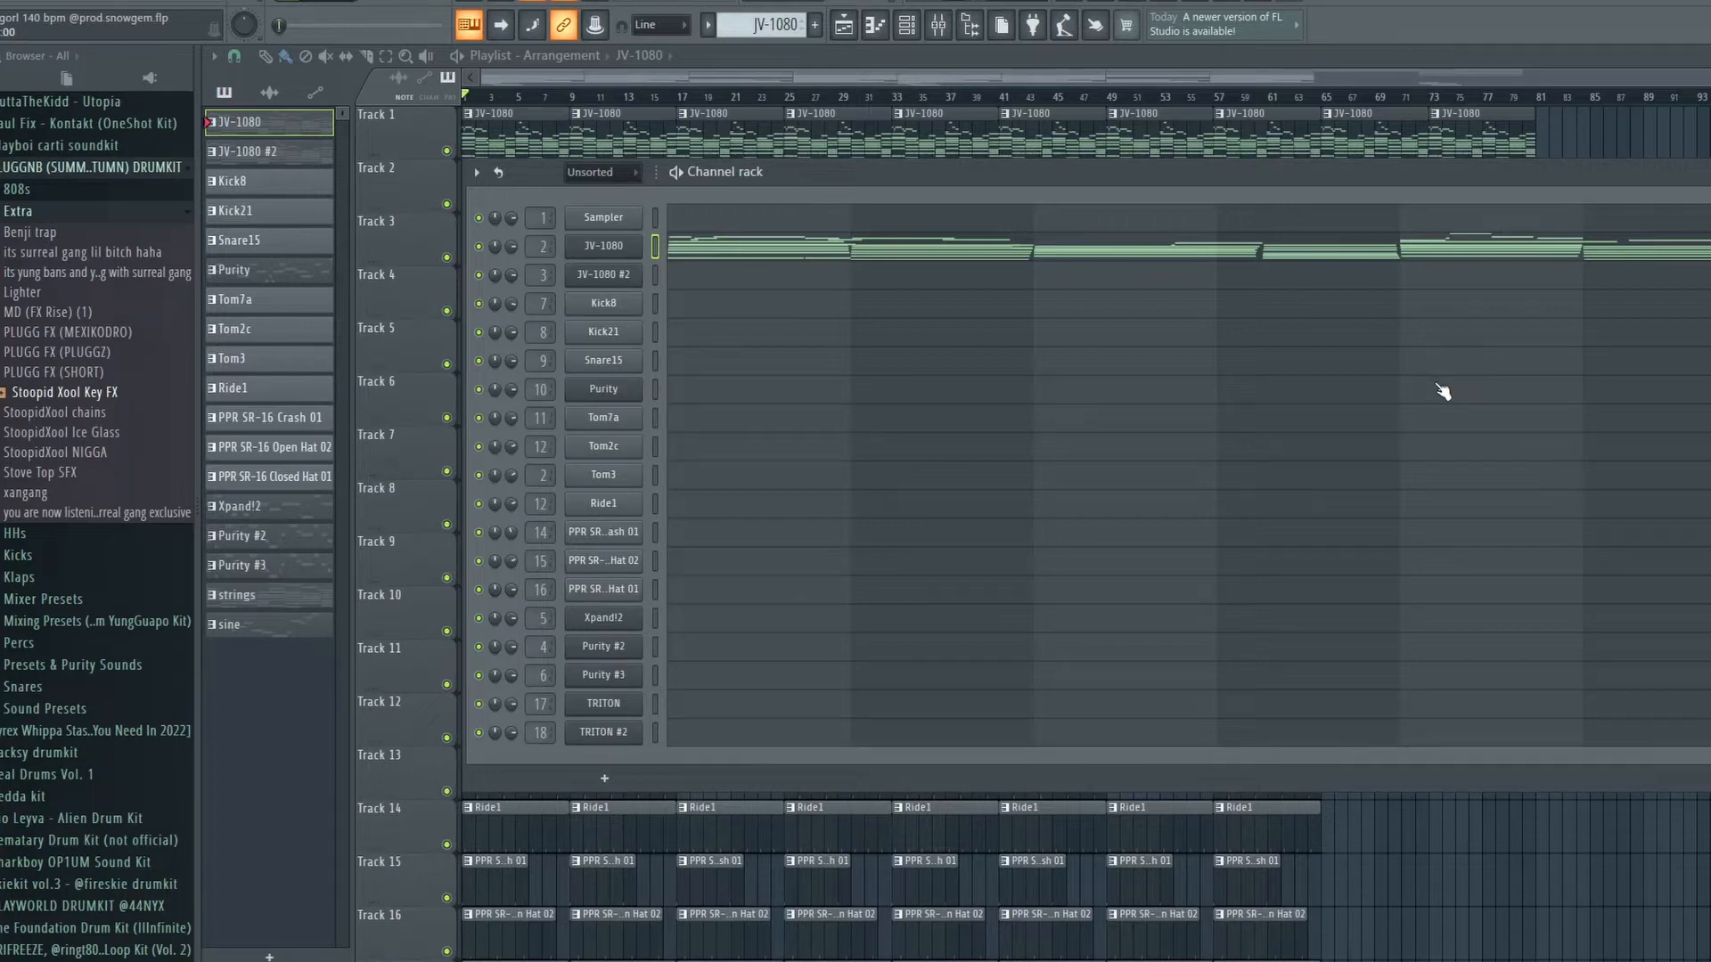
# Open the JV-1080 channel's notes in the piano roll and look over their pitch range.
pyautogui.click(862, 260)
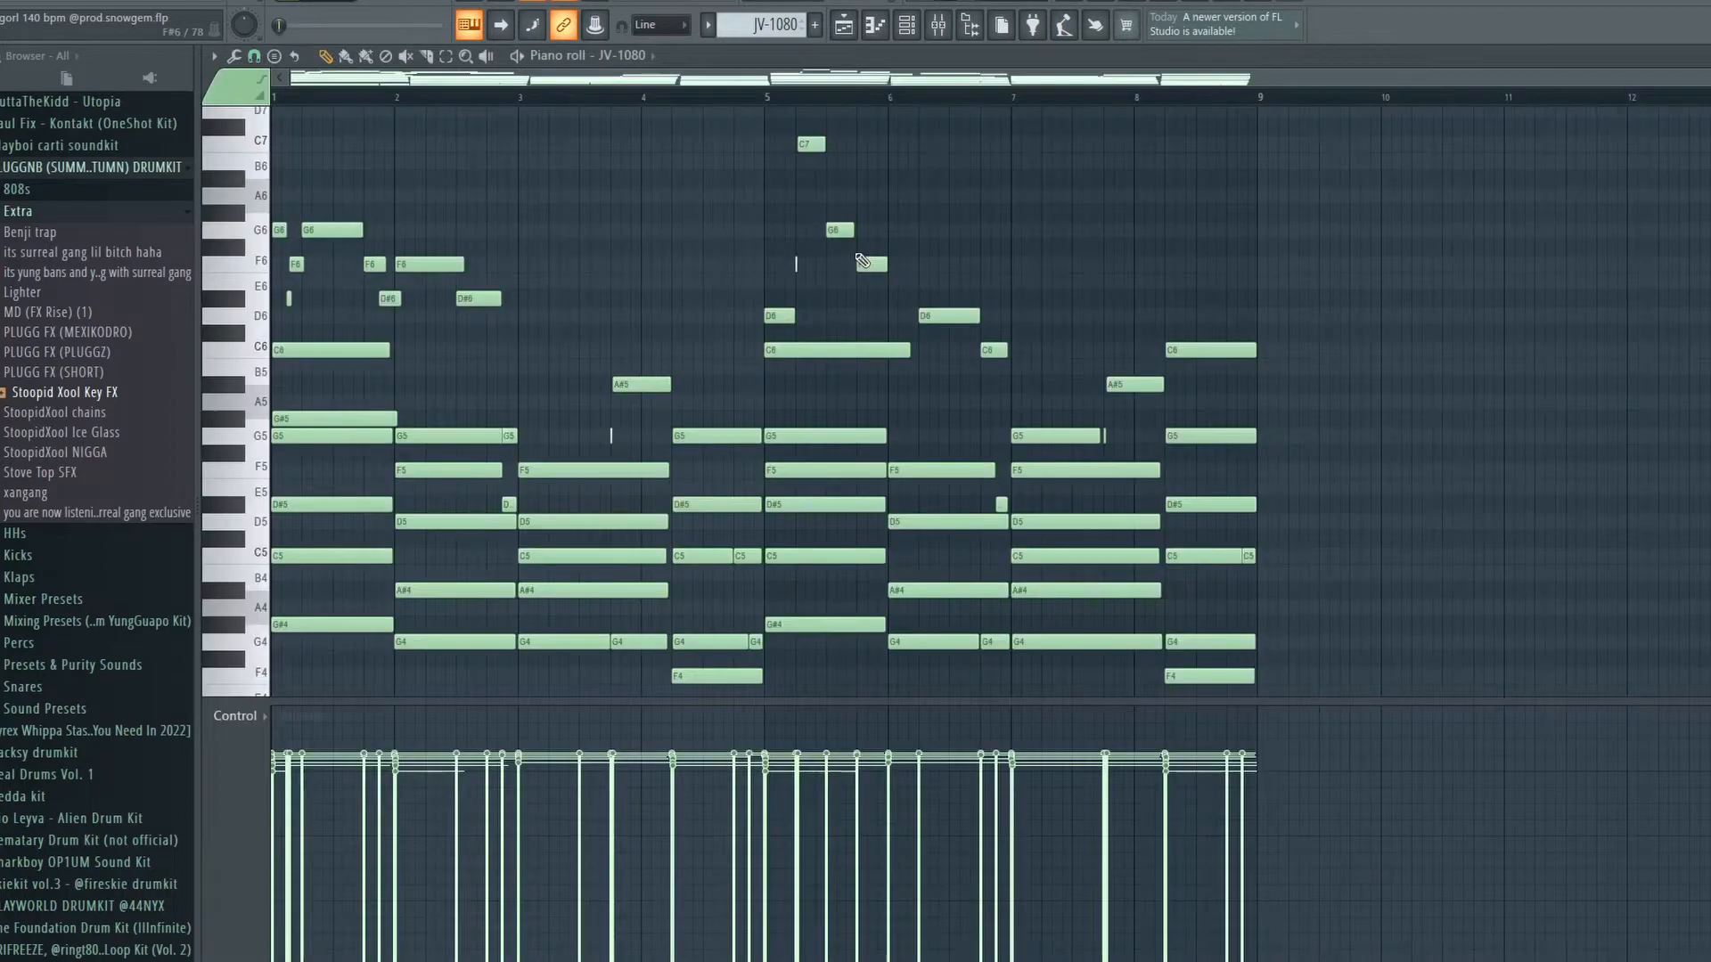
pyautogui.scroll(-3, 855, 254)
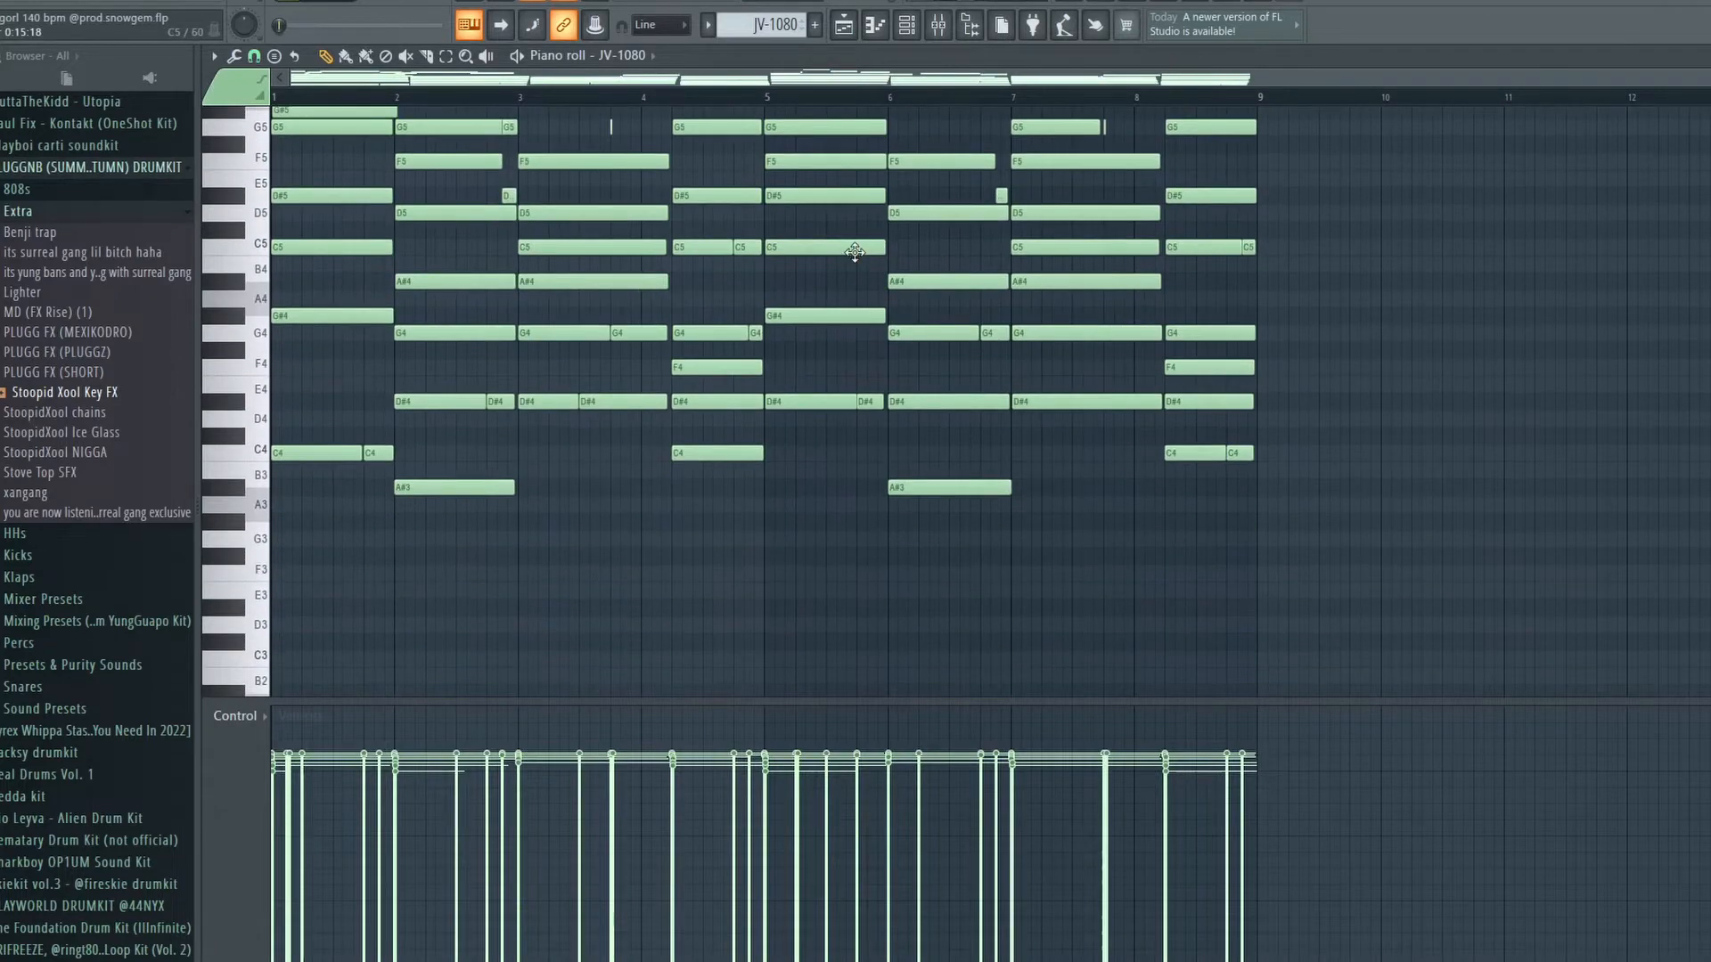
pyautogui.scroll(5, 707, 316)
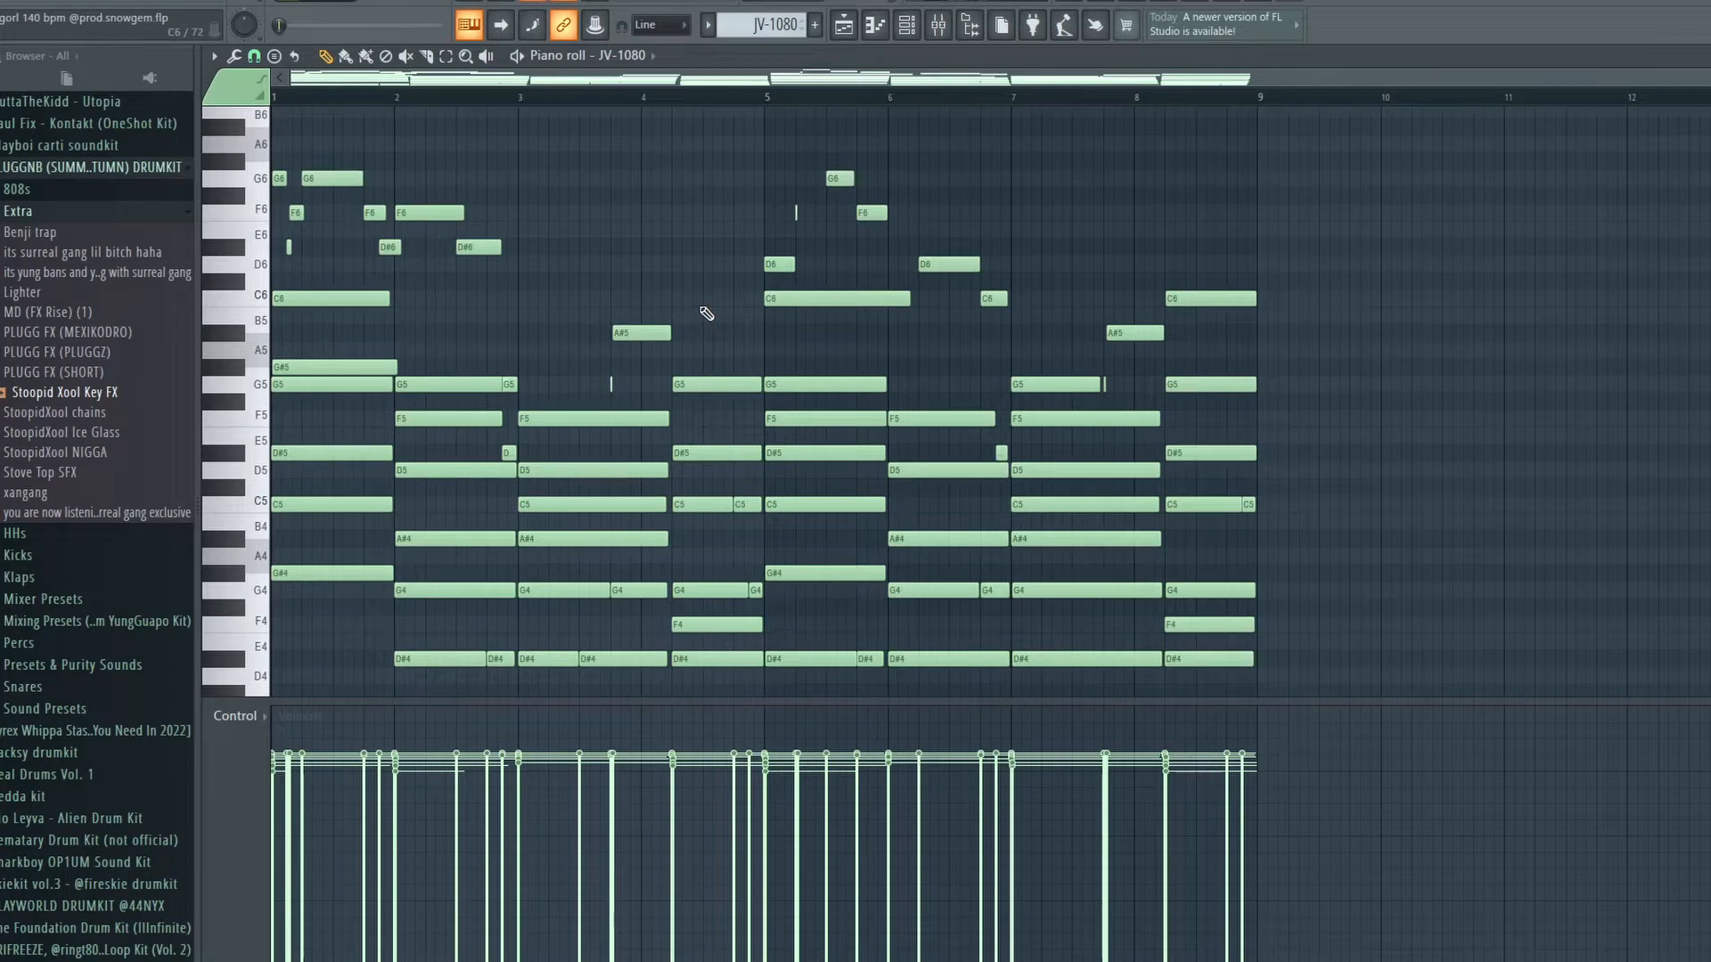
pyautogui.scroll(-2, 703, 311)
# Play back the JV-1080 pattern from bar 1 into bar 8 and stop it.
pyautogui.press('space')
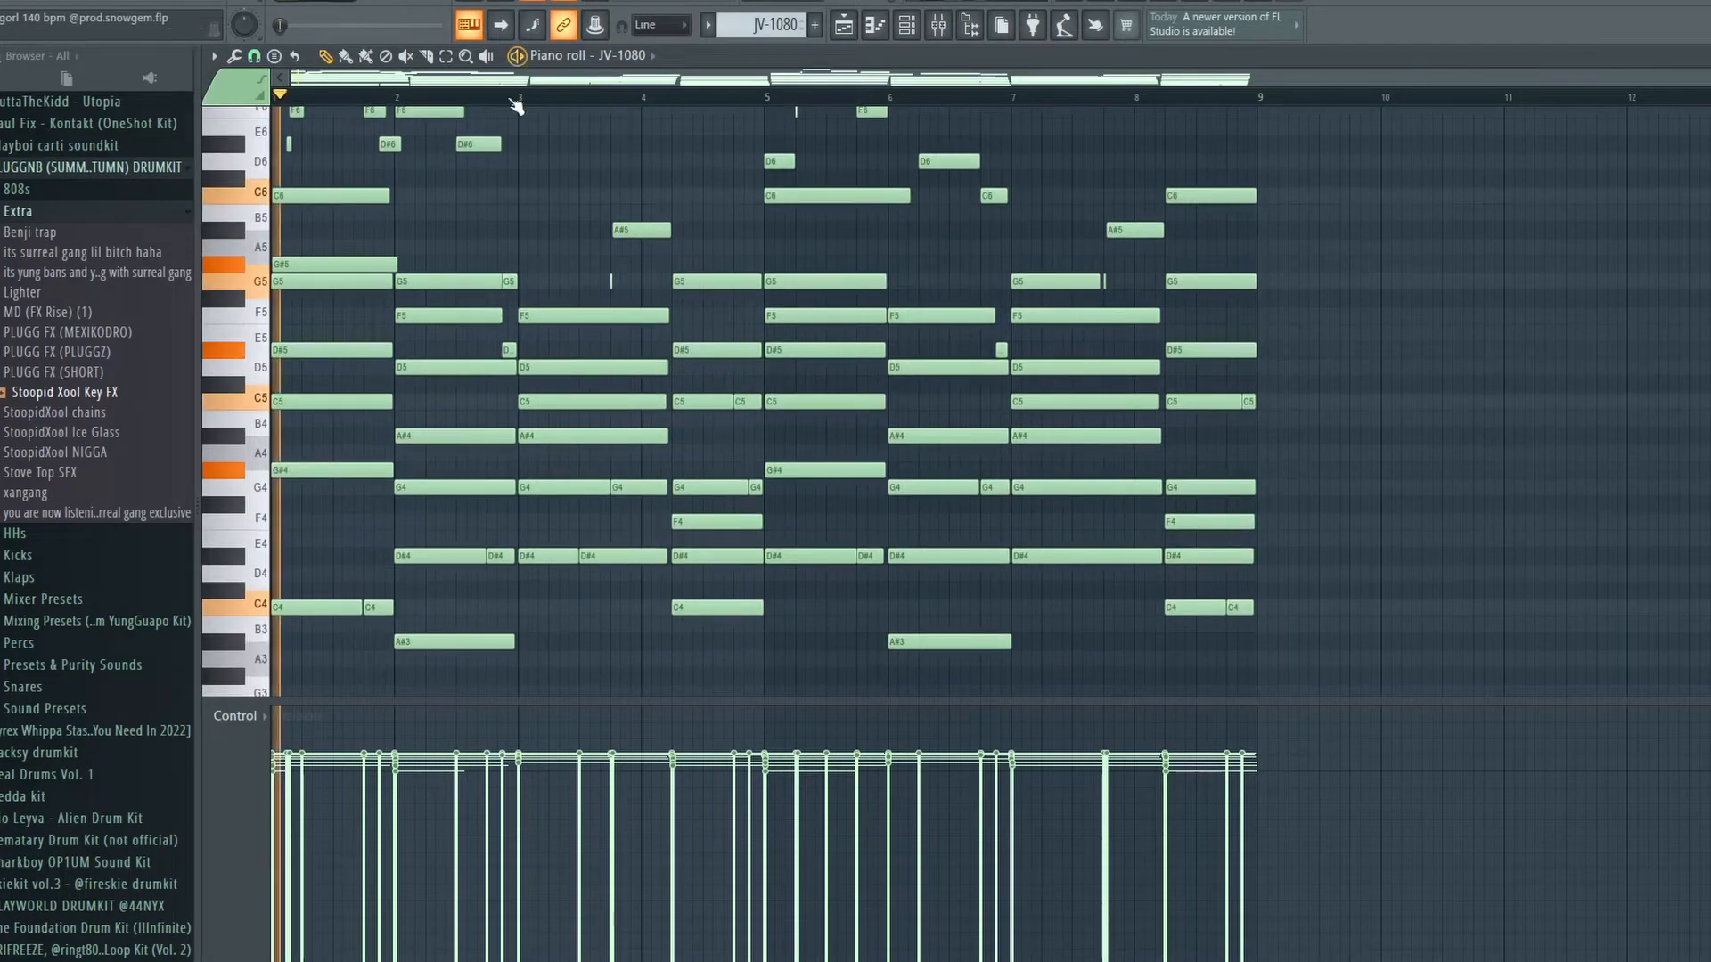
pyautogui.scroll(2, 535, 236)
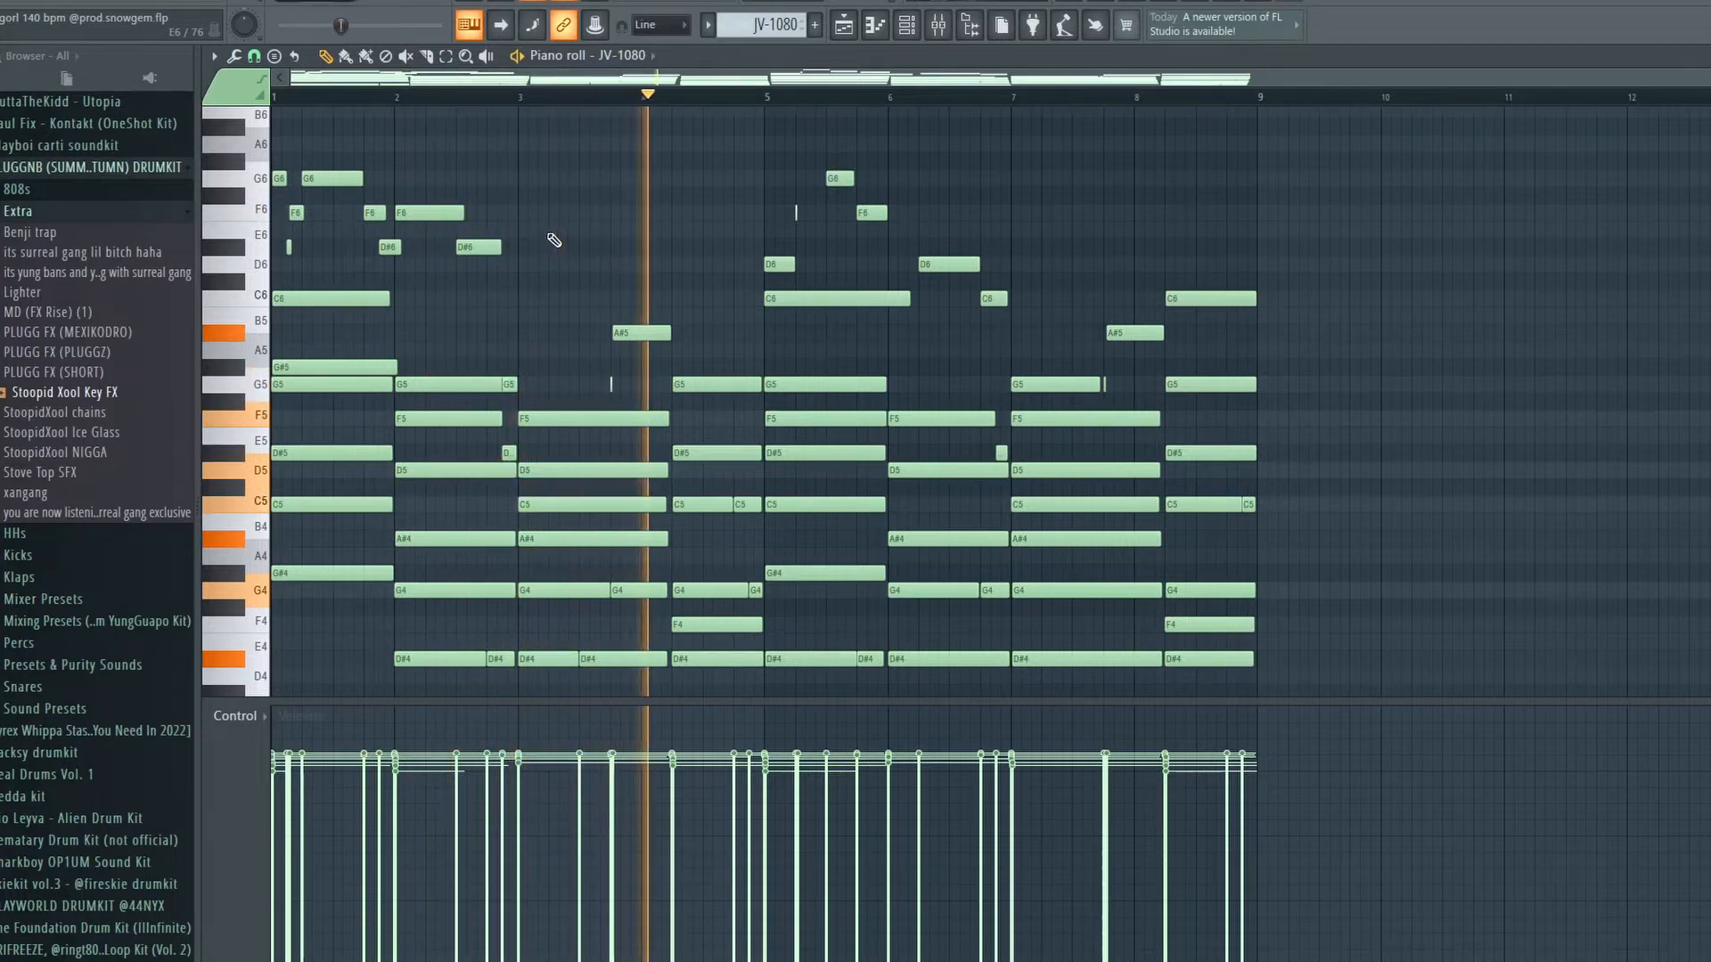
pyautogui.scroll(-2, 545, 243)
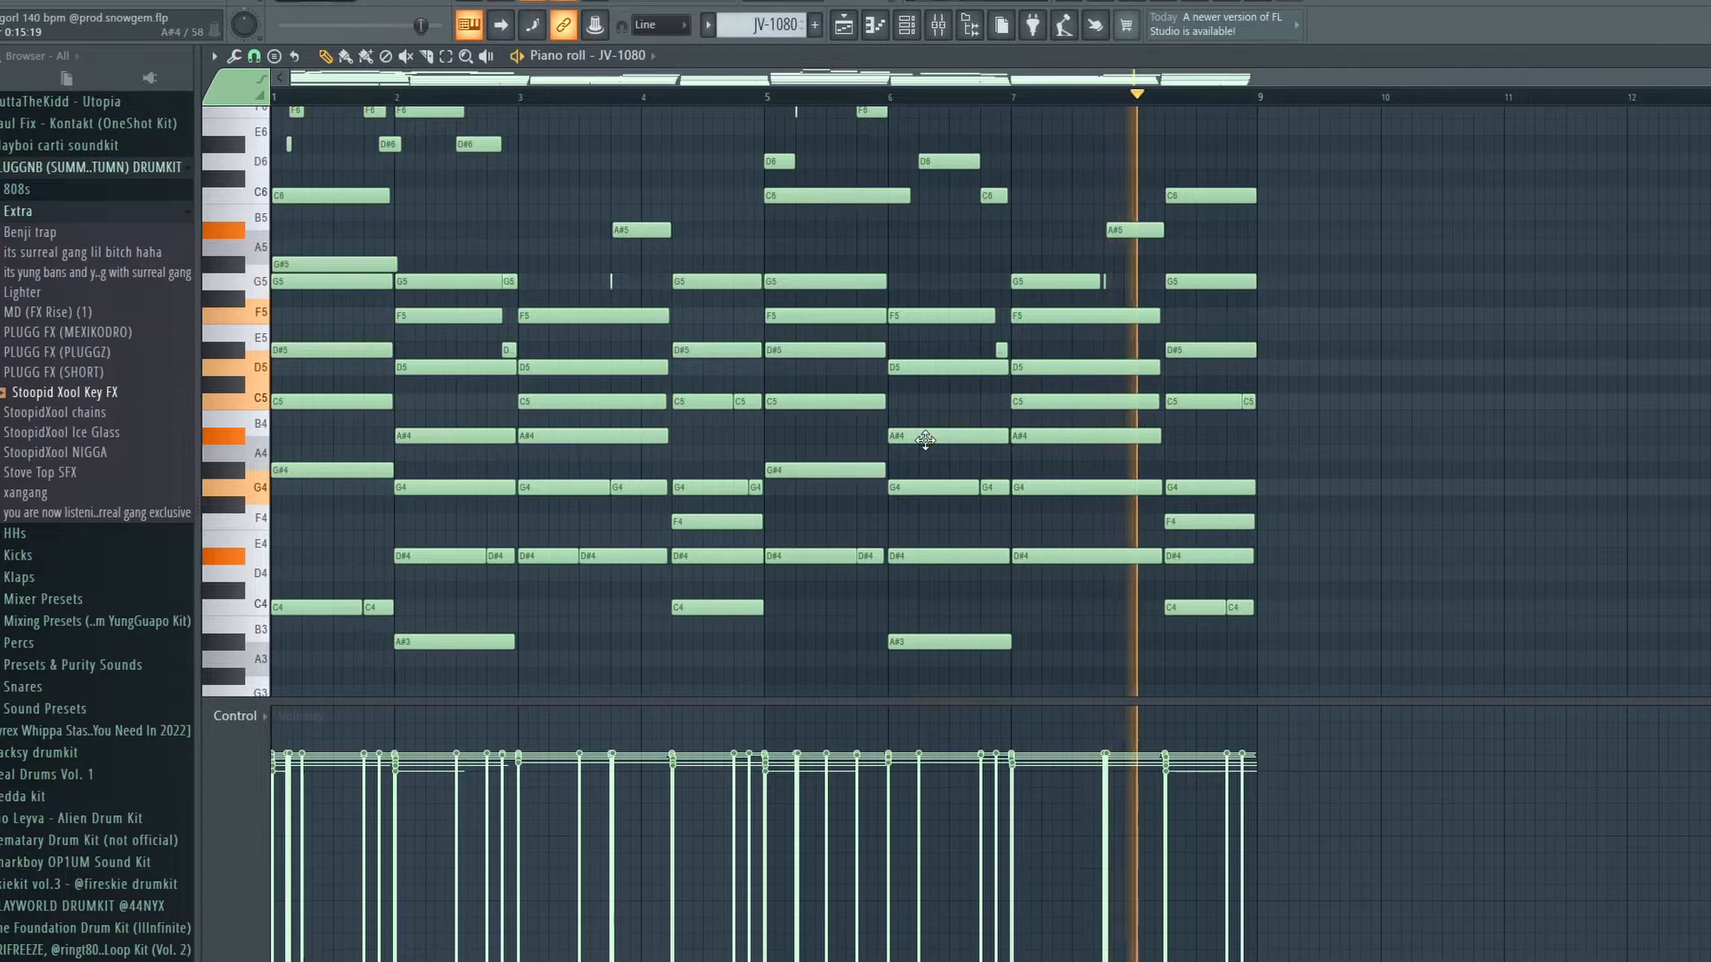
pyautogui.press('space')
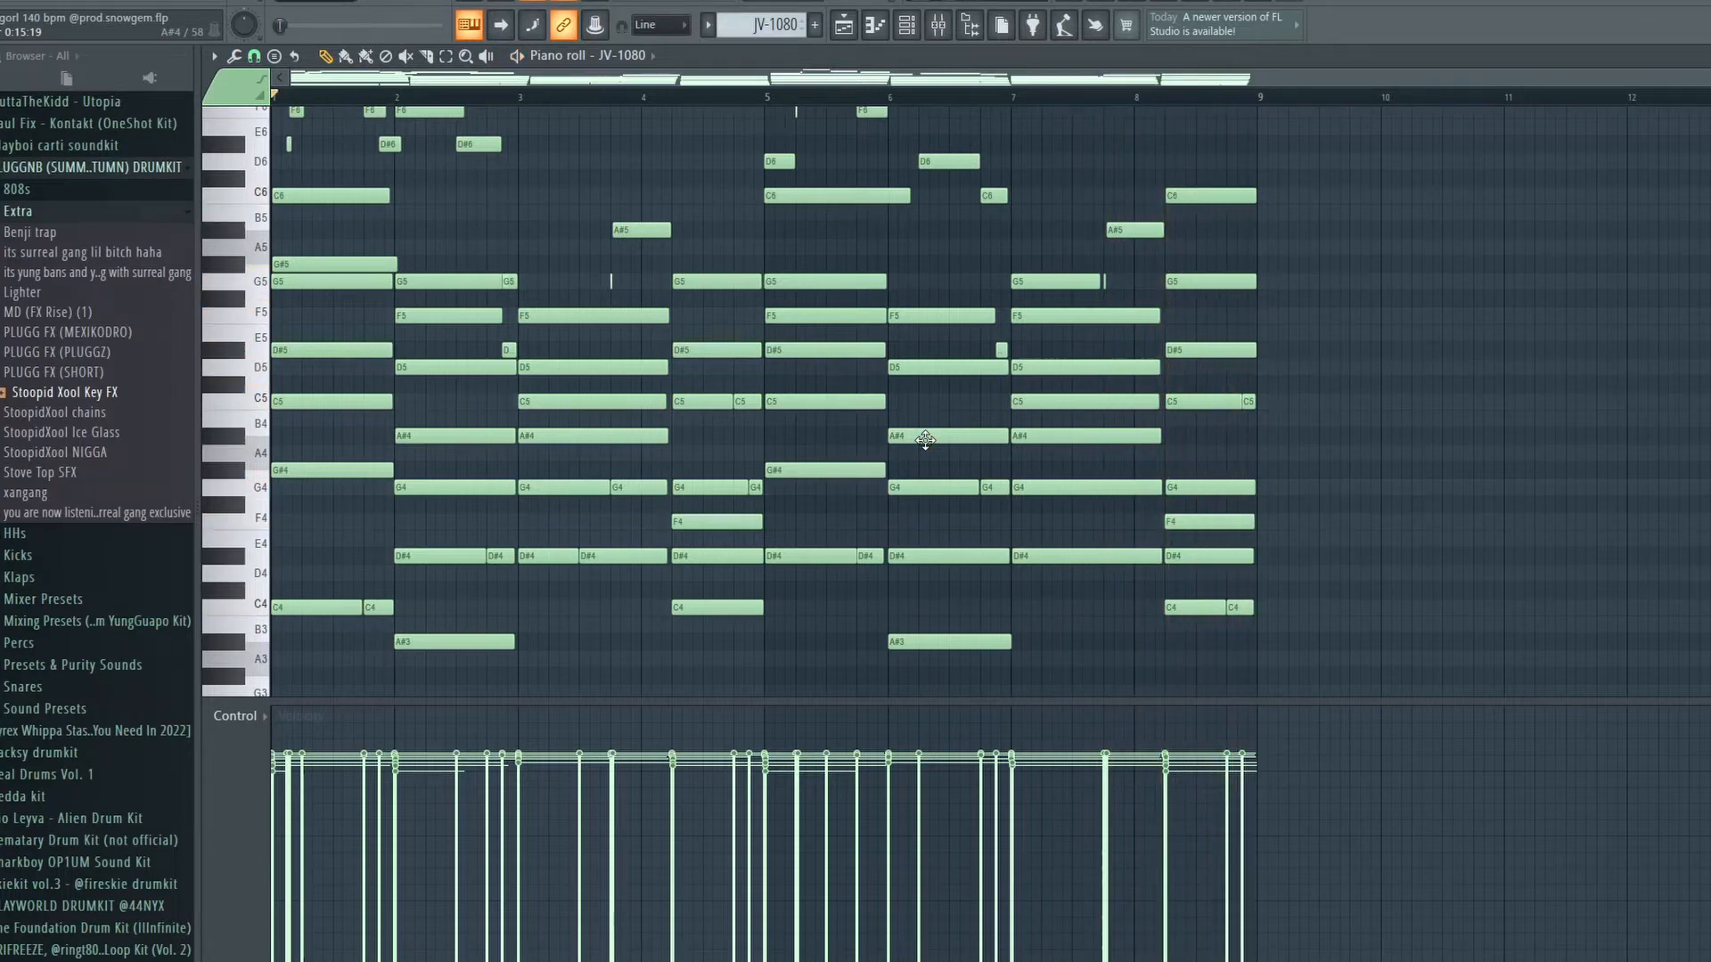
# Check the lower and upper notes of the pattern and replay its opening bars up to bar 4.
pyautogui.scroll(-3, 925, 439)
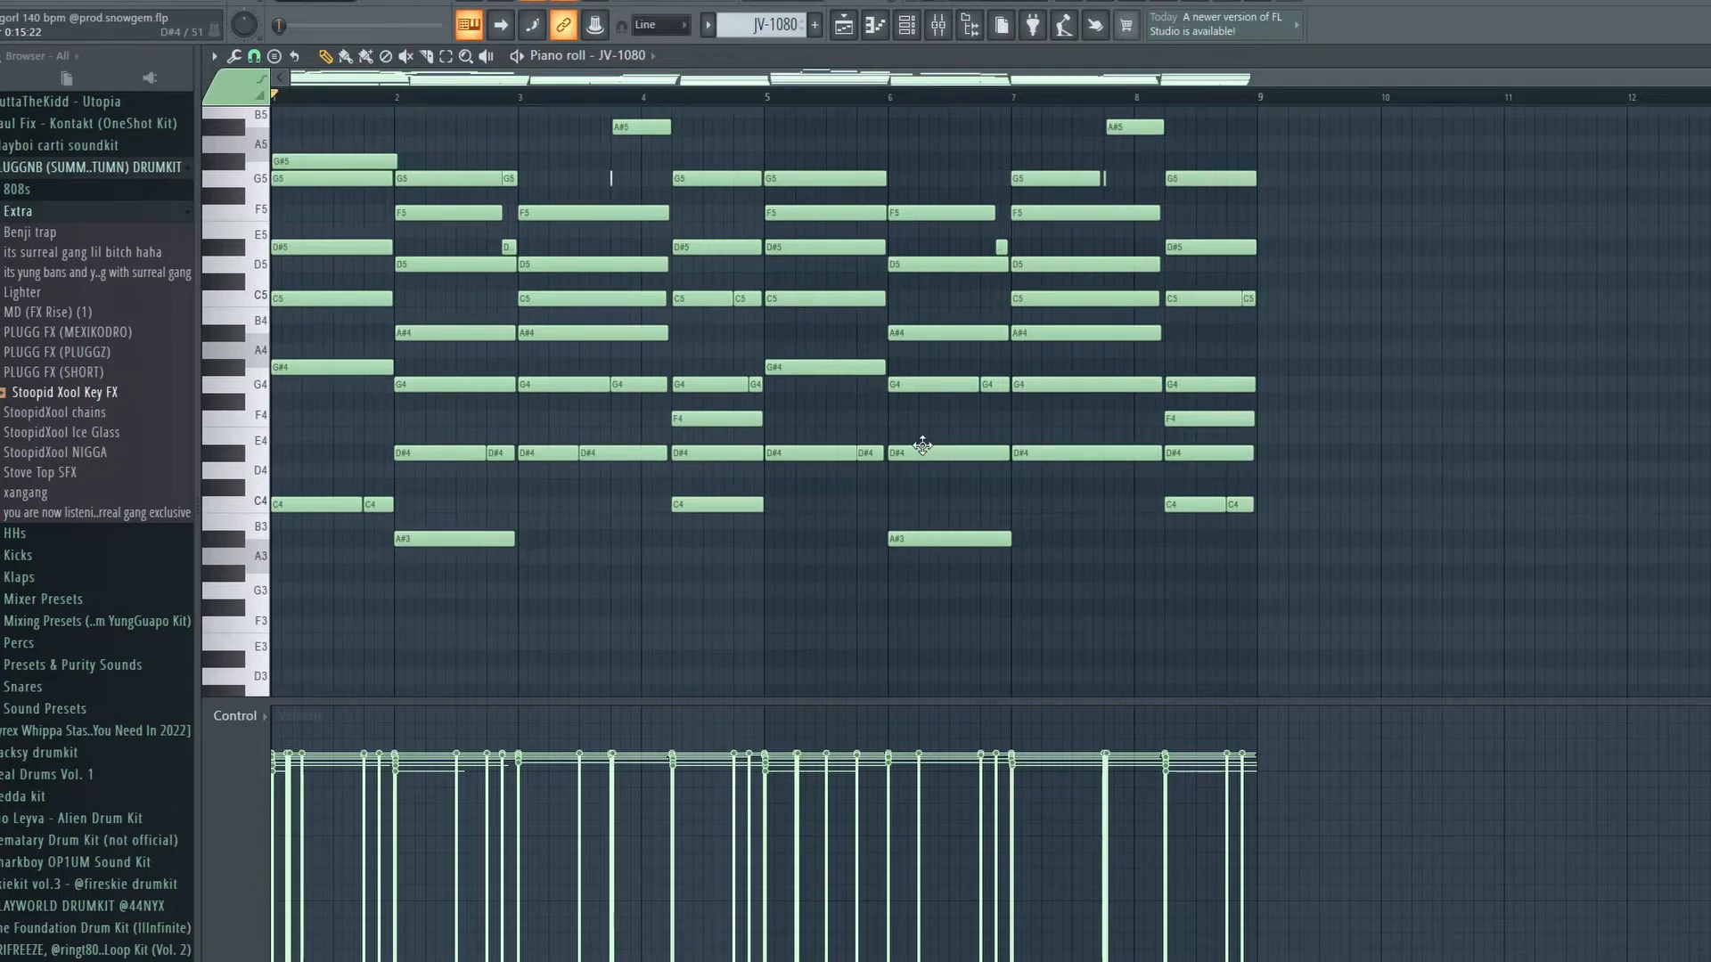
pyautogui.scroll(3, 922, 445)
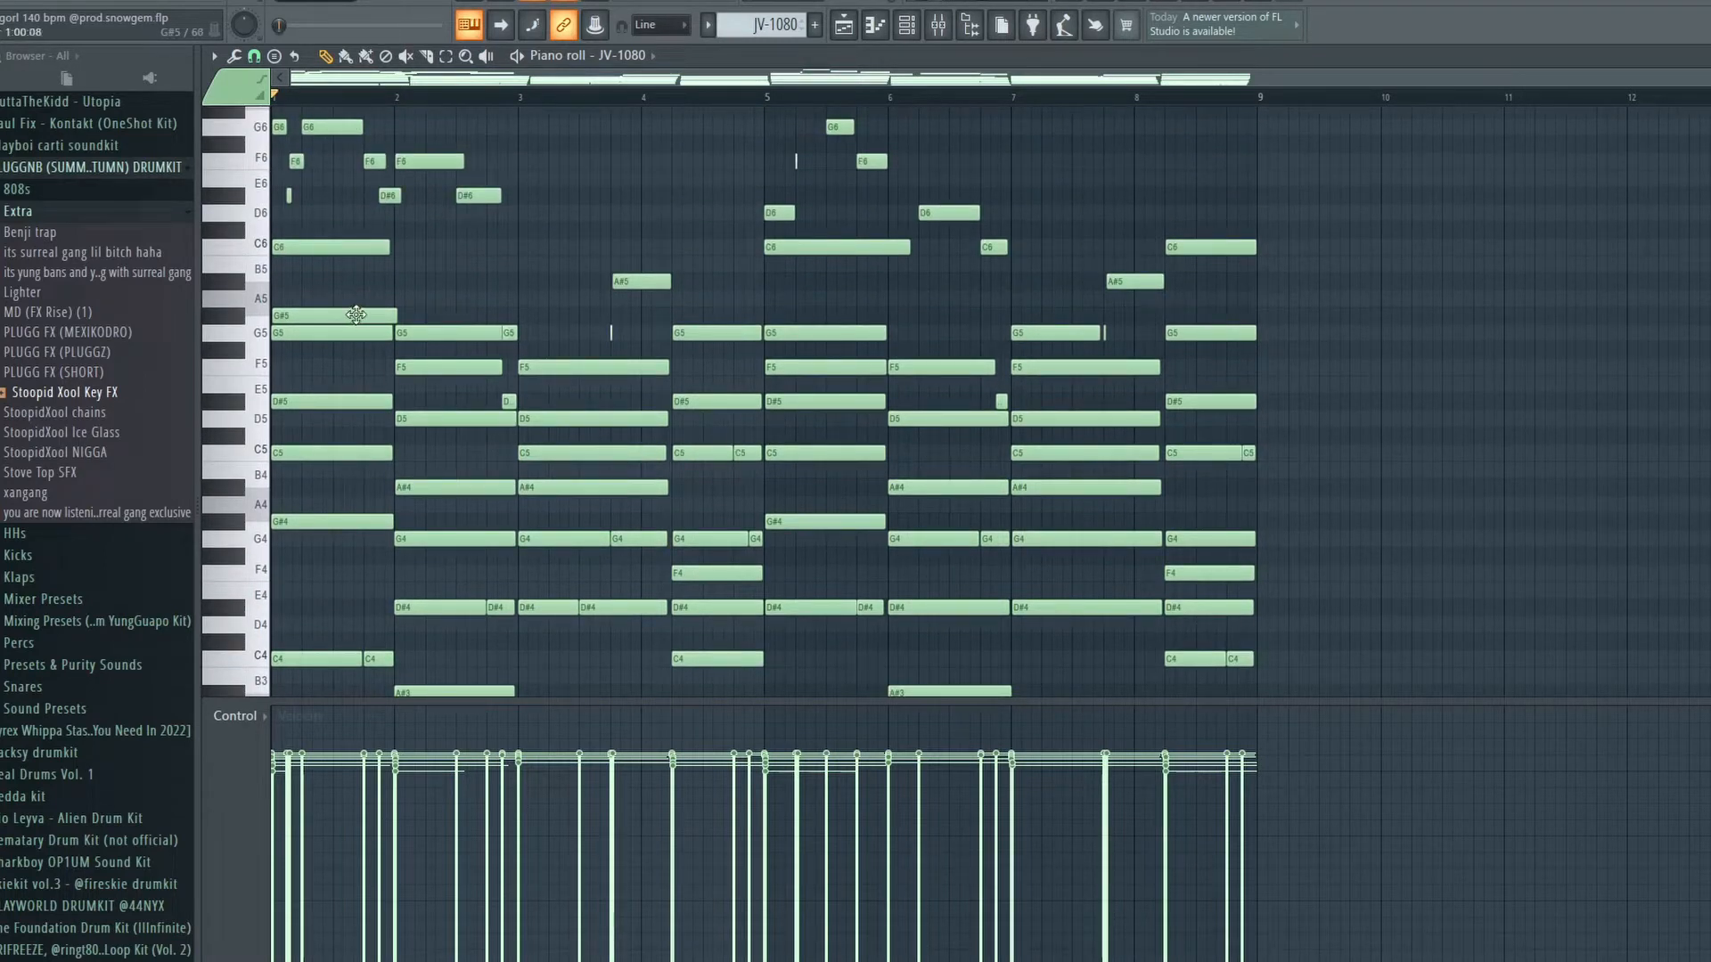
pyautogui.press('space')
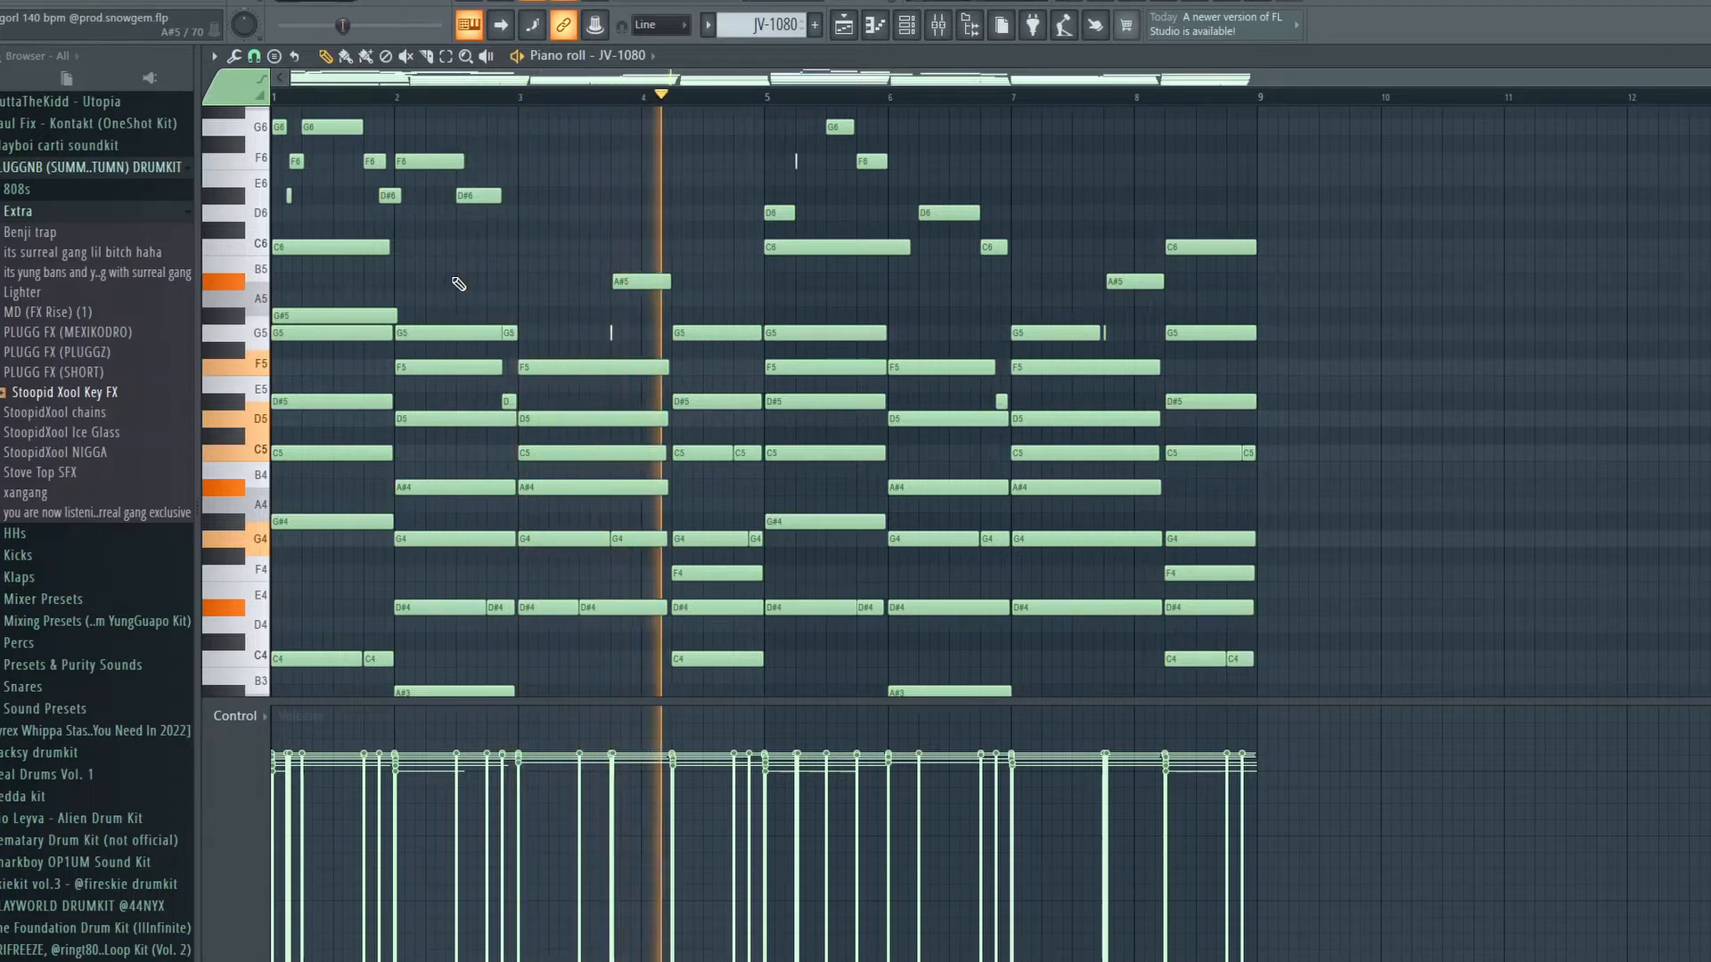
pyautogui.press('space')
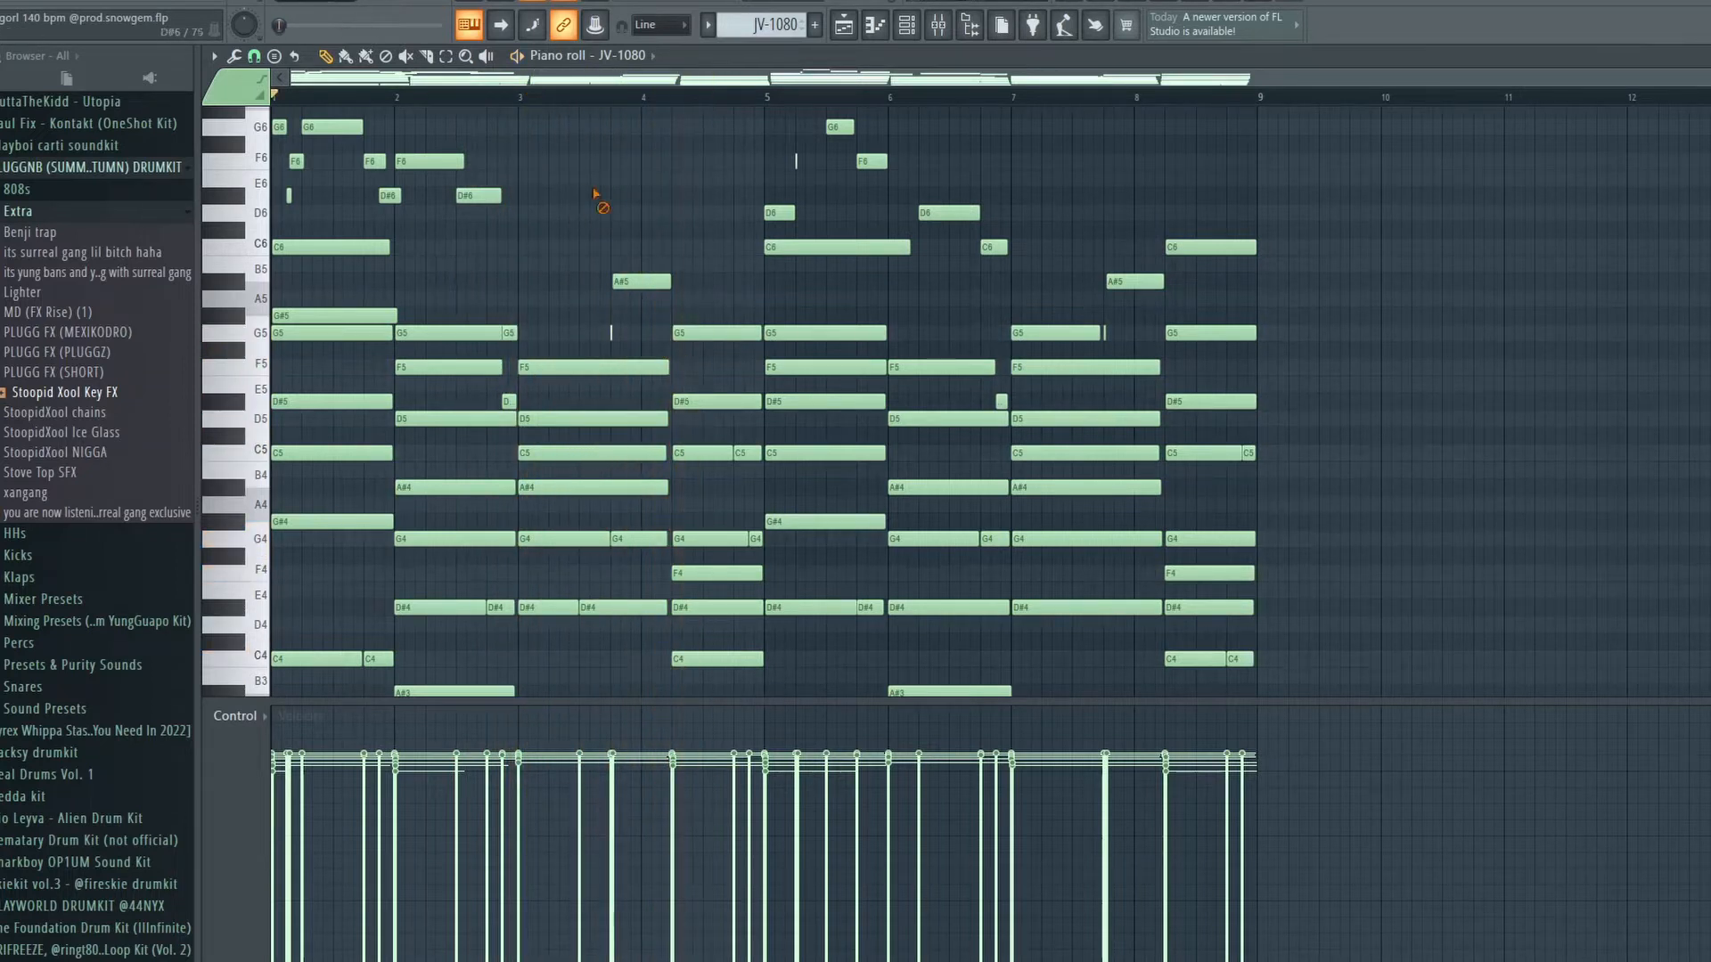
# Lengthen the last D#6 note of bar 2 so it ends where the A#5 note in bar 3 starts.
pyautogui.scroll(2, 615, 259)
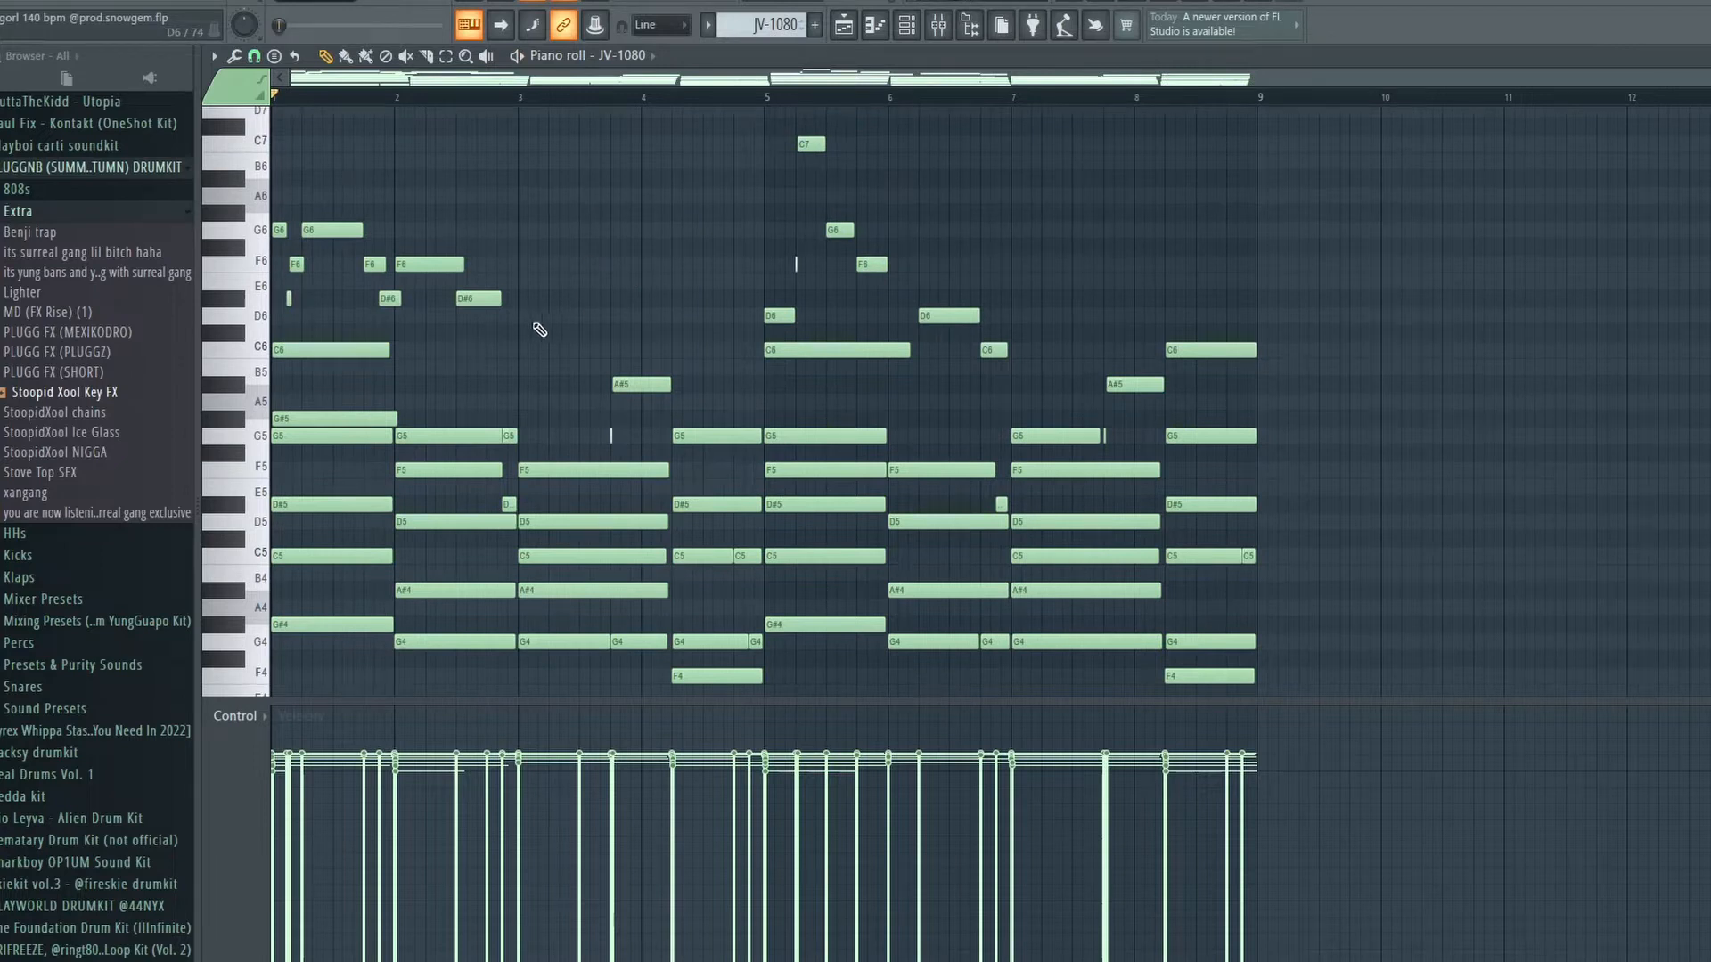
pyautogui.moveTo(500, 299); pyautogui.dragTo(616, 303)
pyautogui.click(621, 261)
pyautogui.rightClick(626, 260)
# Examine the chord and melody notes across the pattern, focusing on the notes in bars 1 and 2.
pyautogui.scroll(-4, 644, 310)
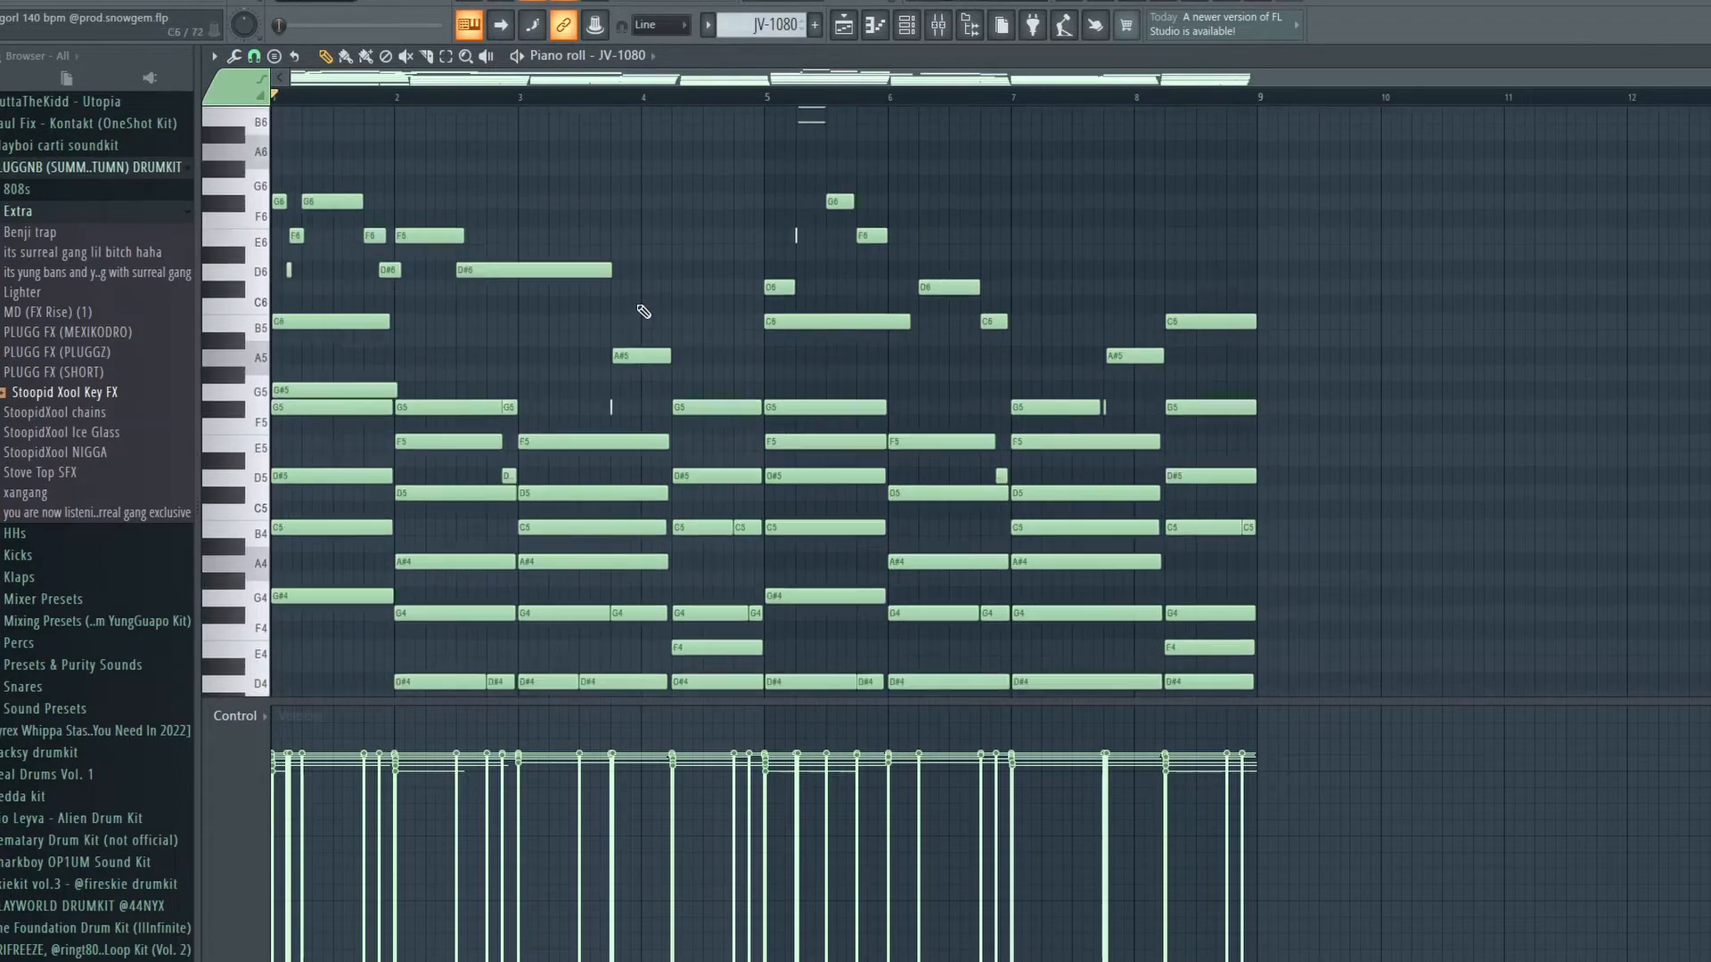
pyautogui.scroll(4, 653, 335)
pyautogui.scroll(-4, 658, 403)
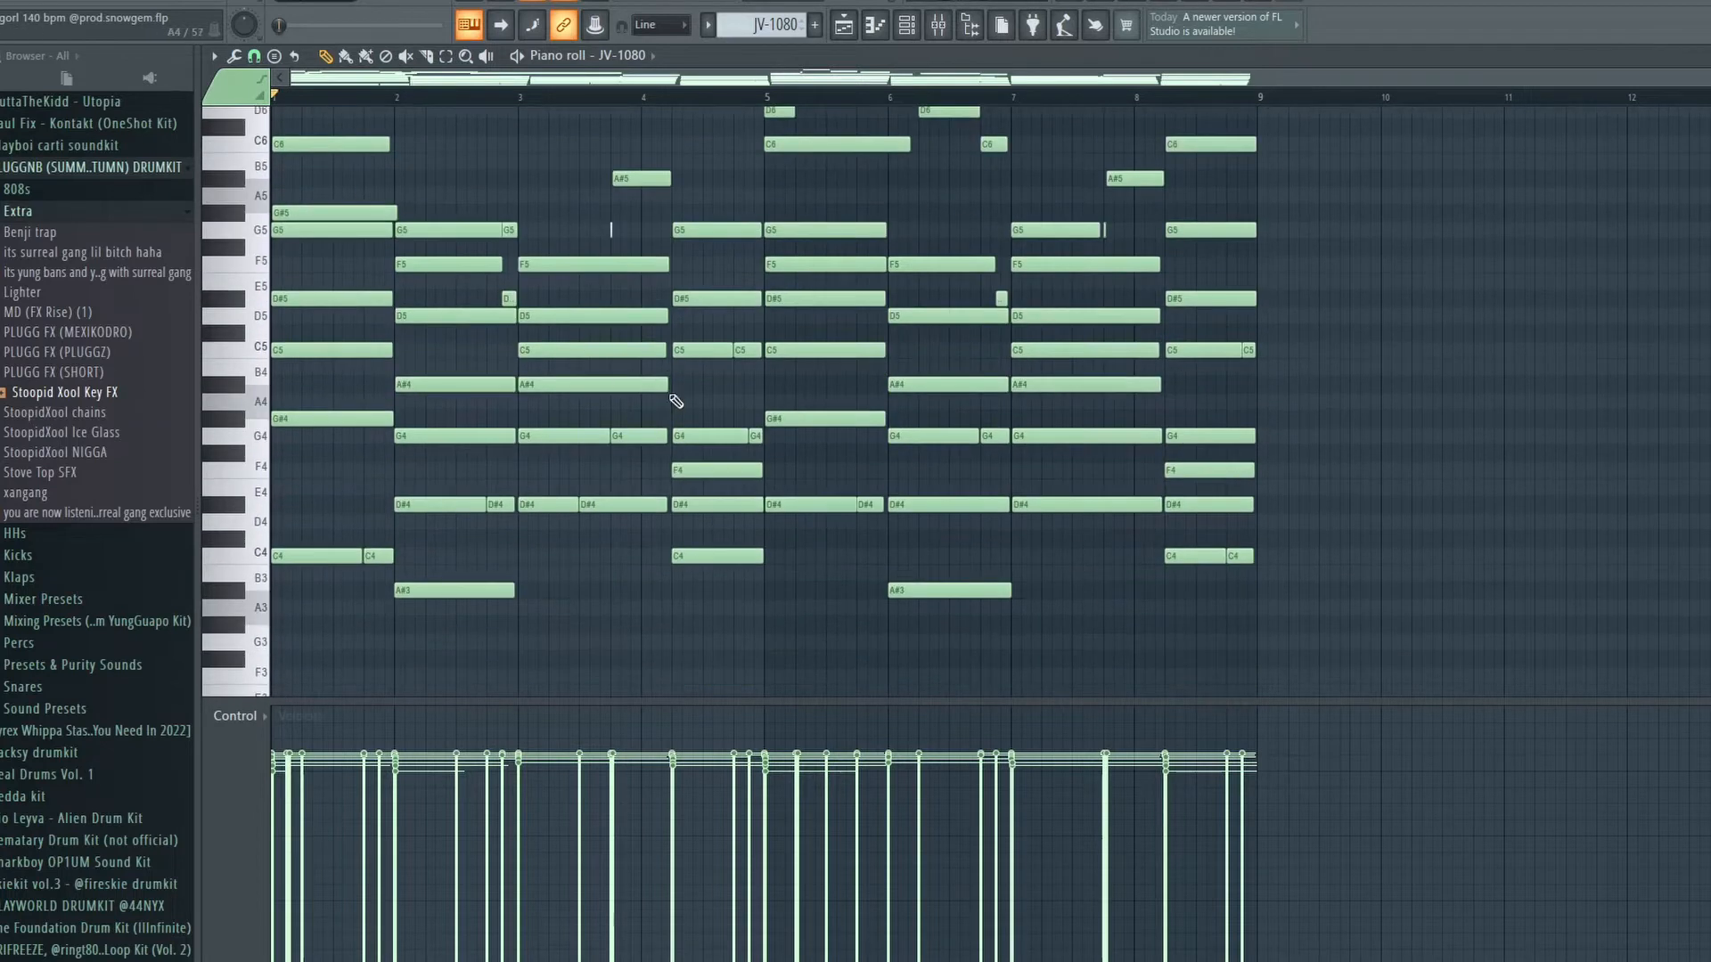
pyautogui.scroll(-2, 443, 333)
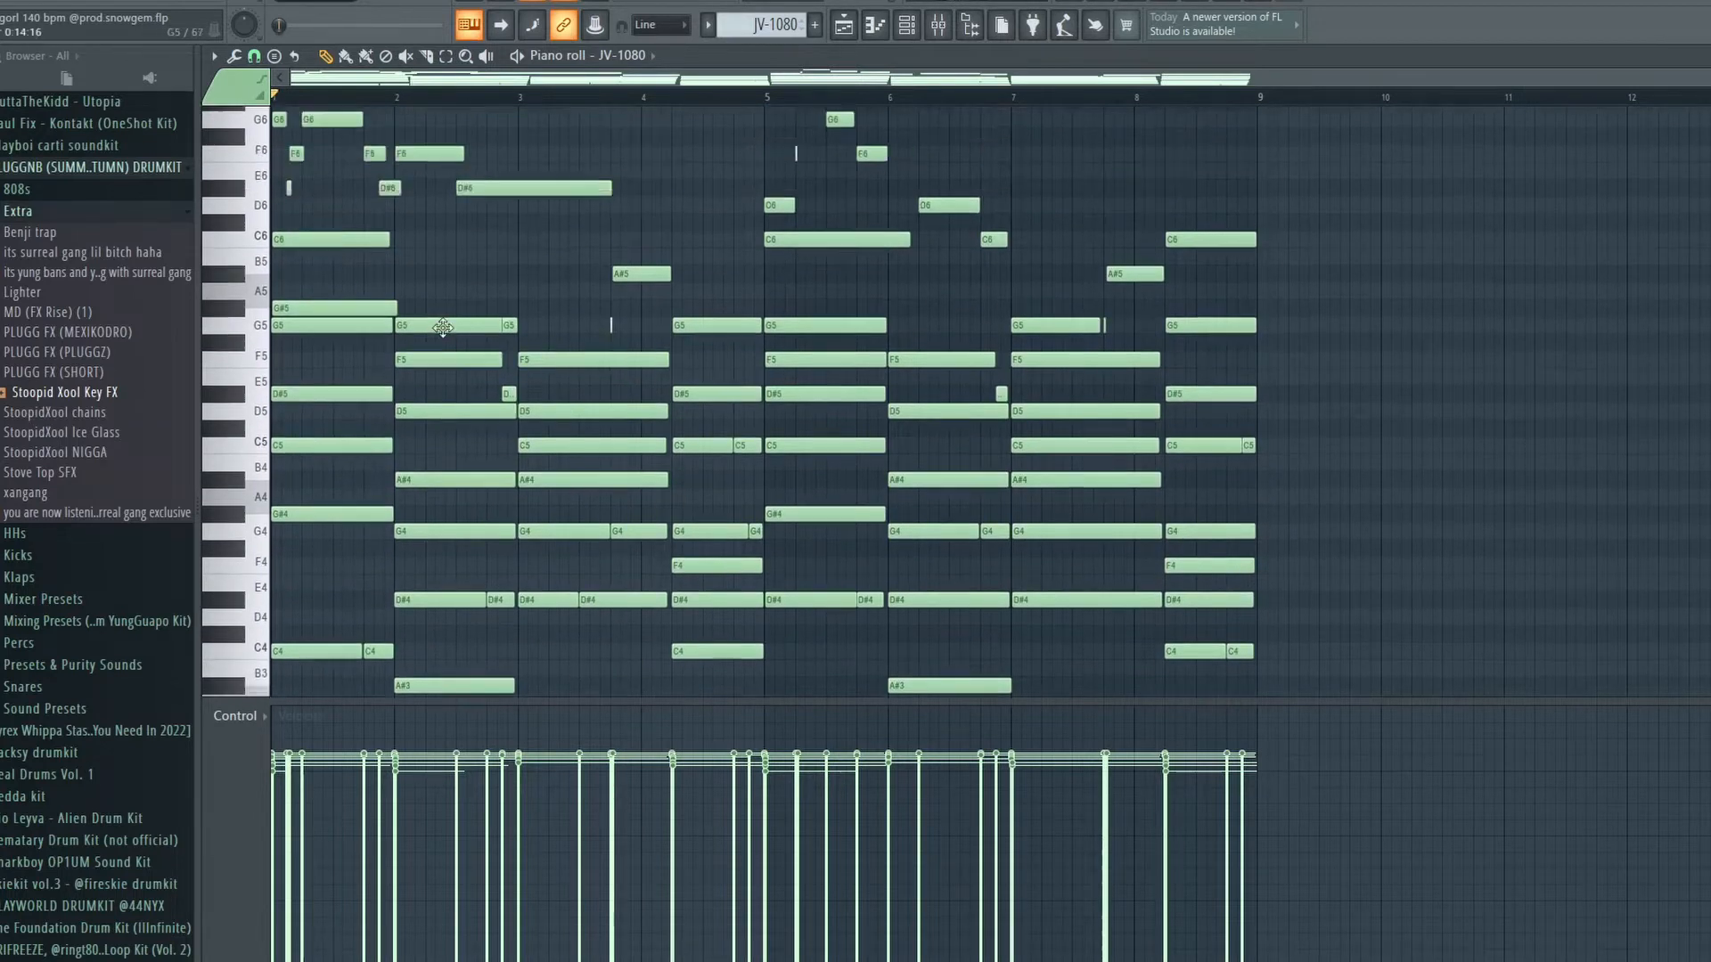
pyautogui.scroll(2, 443, 332)
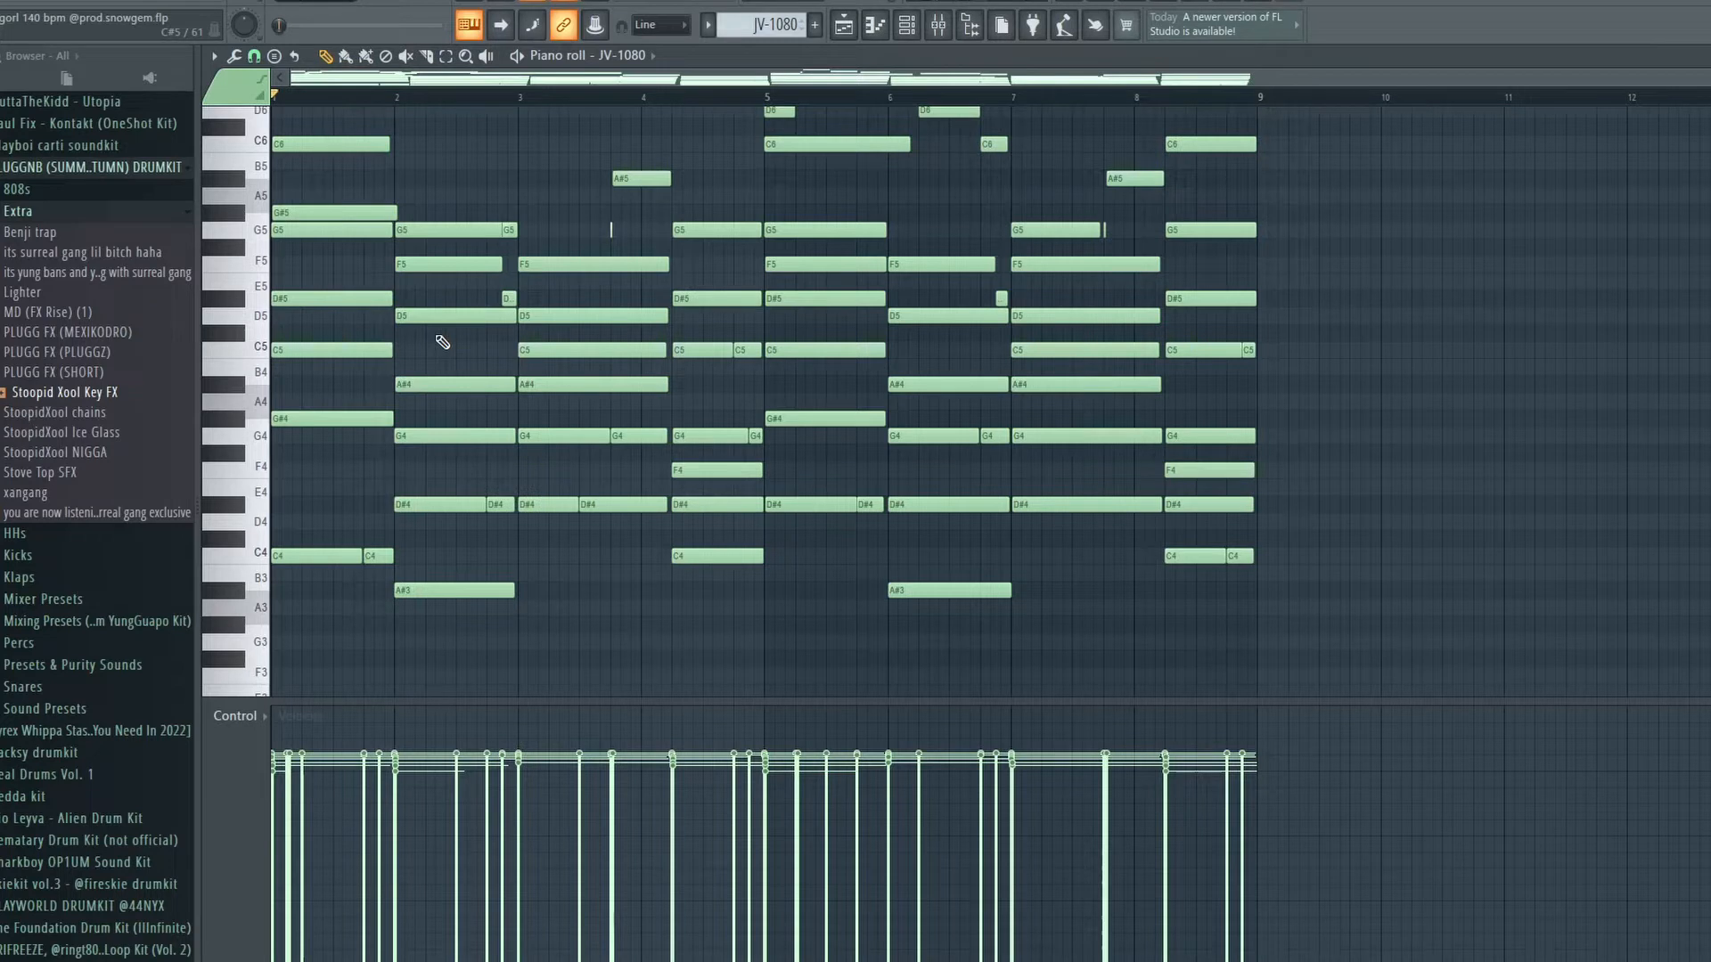
pyautogui.scroll(2, 443, 342)
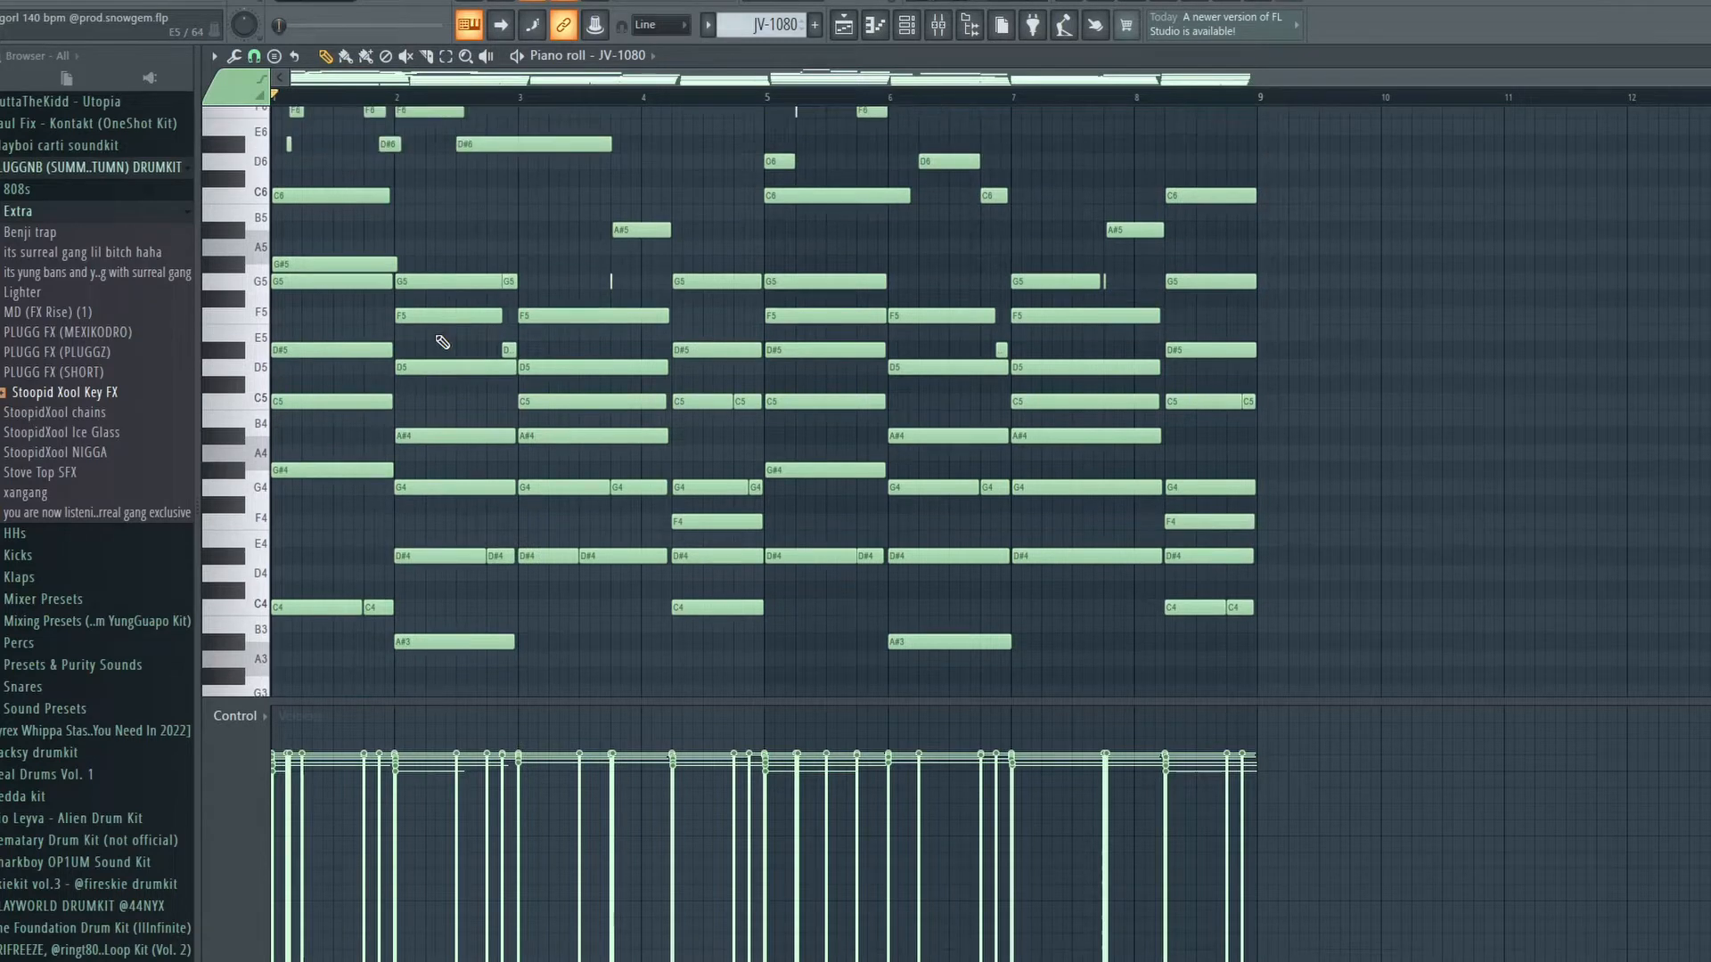
pyautogui.scroll(5, 443, 343)
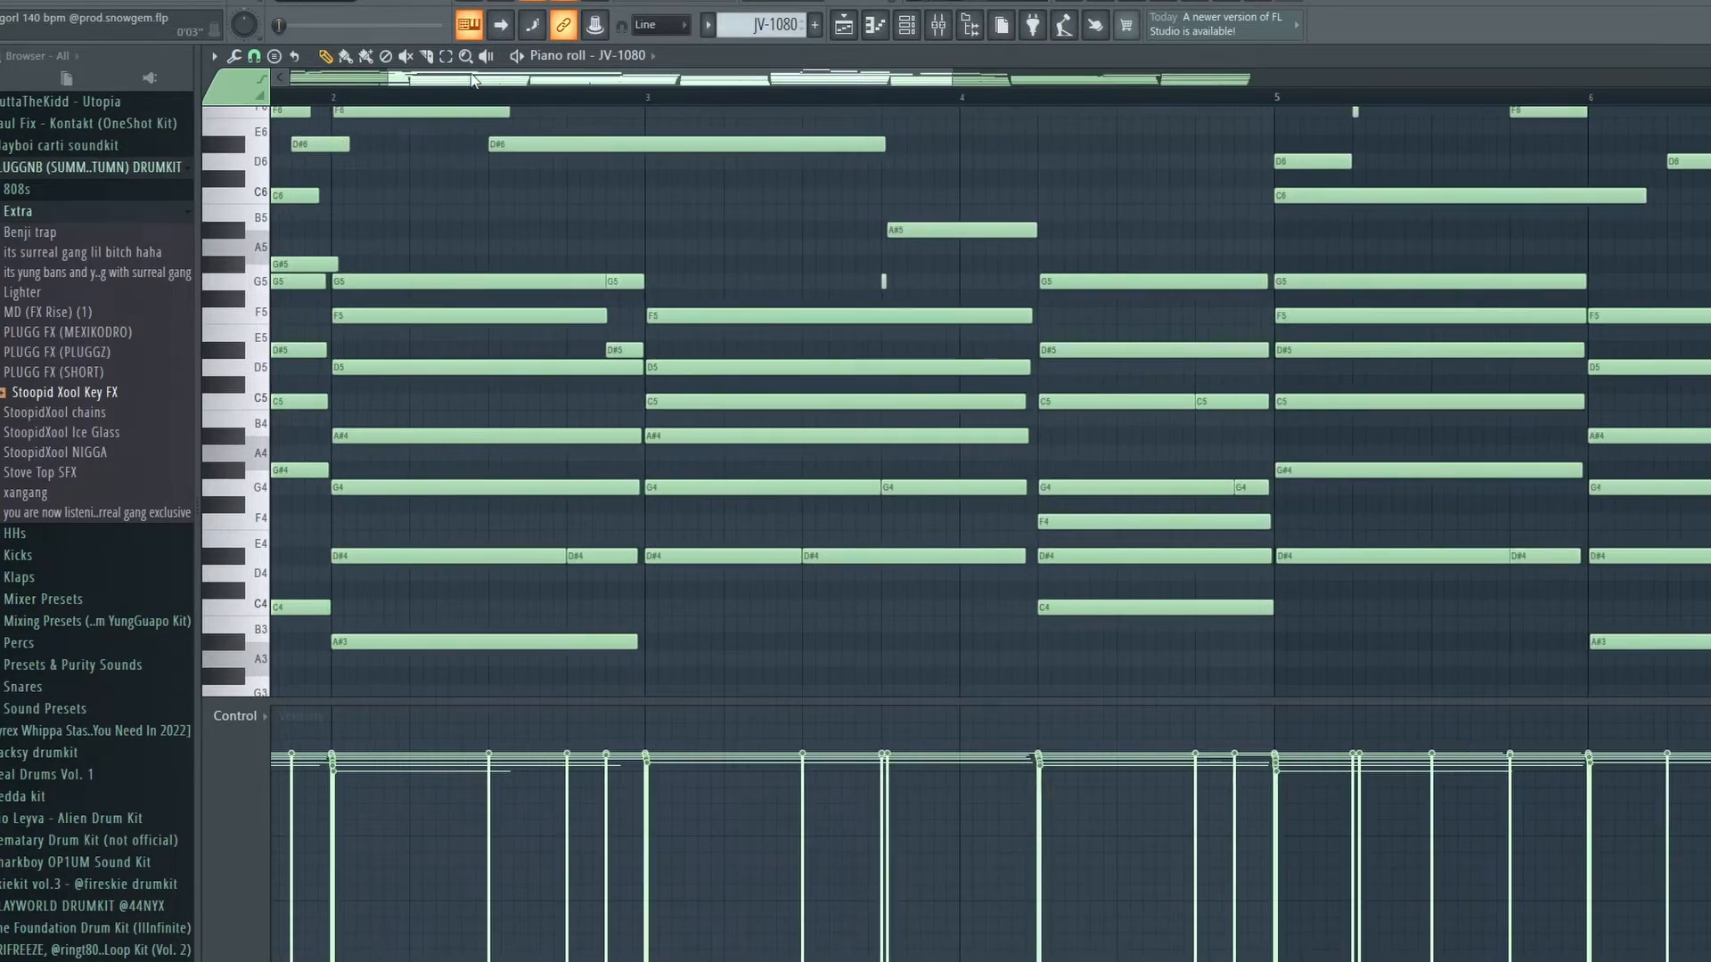
pyautogui.scroll(4, 420, 176)
pyautogui.moveTo(445, 81); pyautogui.dragTo(387, 85)
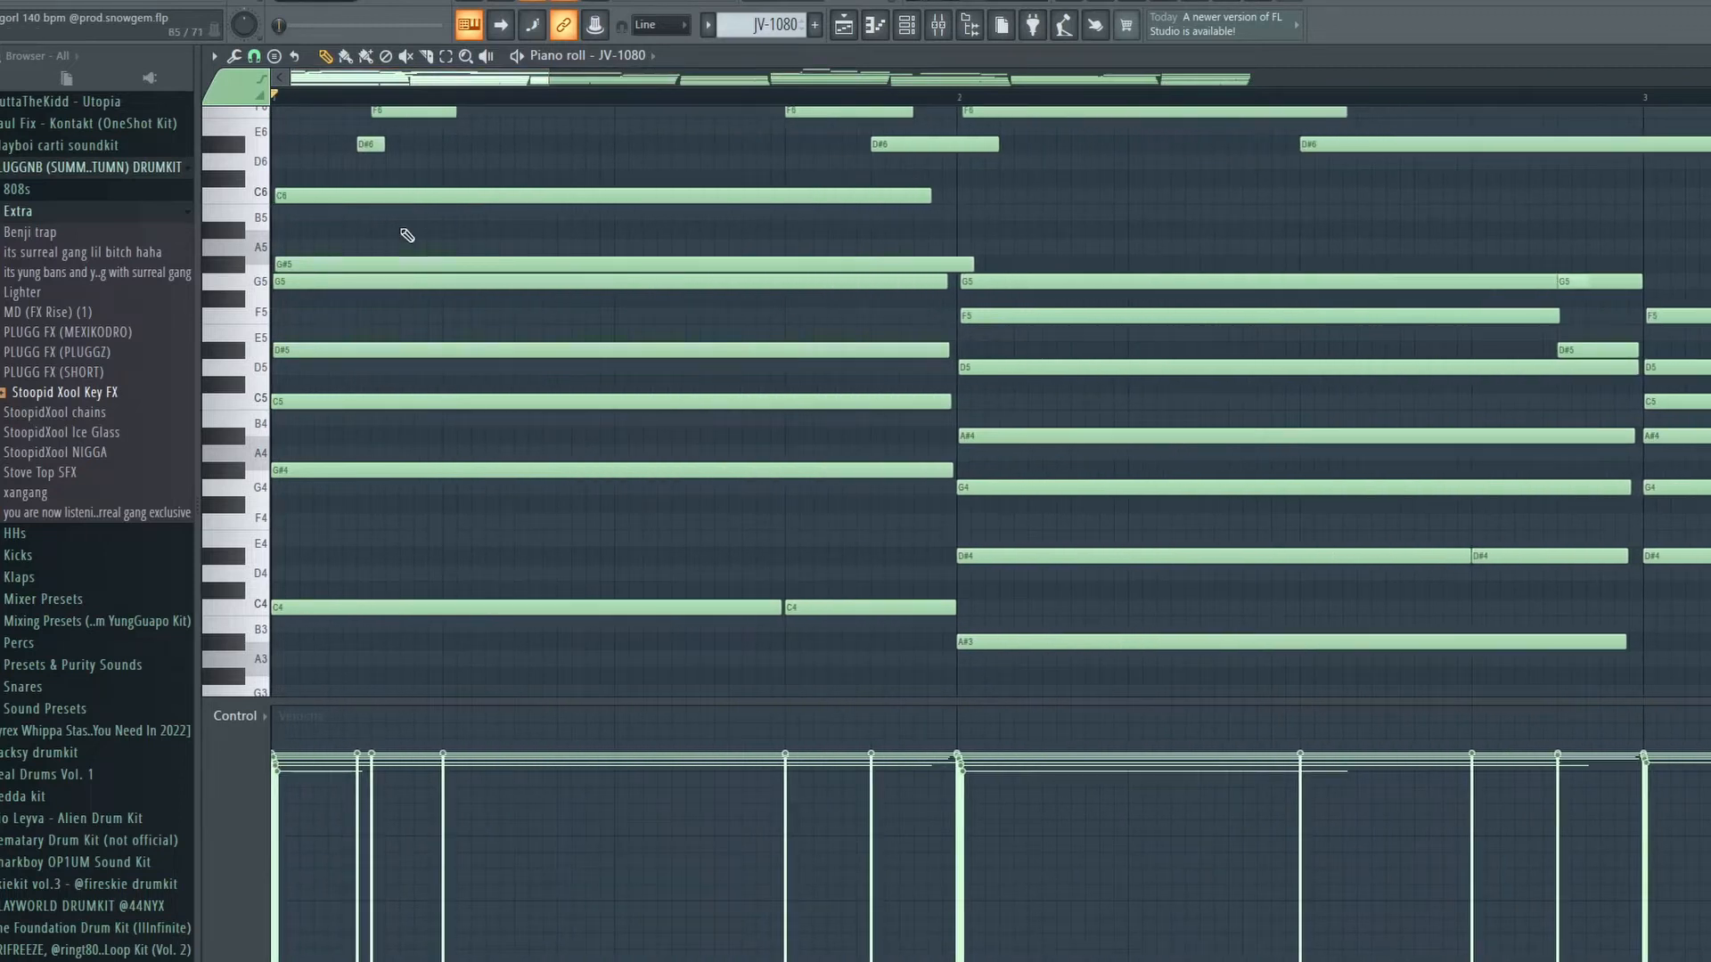
# Audition the D#5 note of the bar 1 chord, check its note properties, and close them unchanged.
pyautogui.click(292, 351)
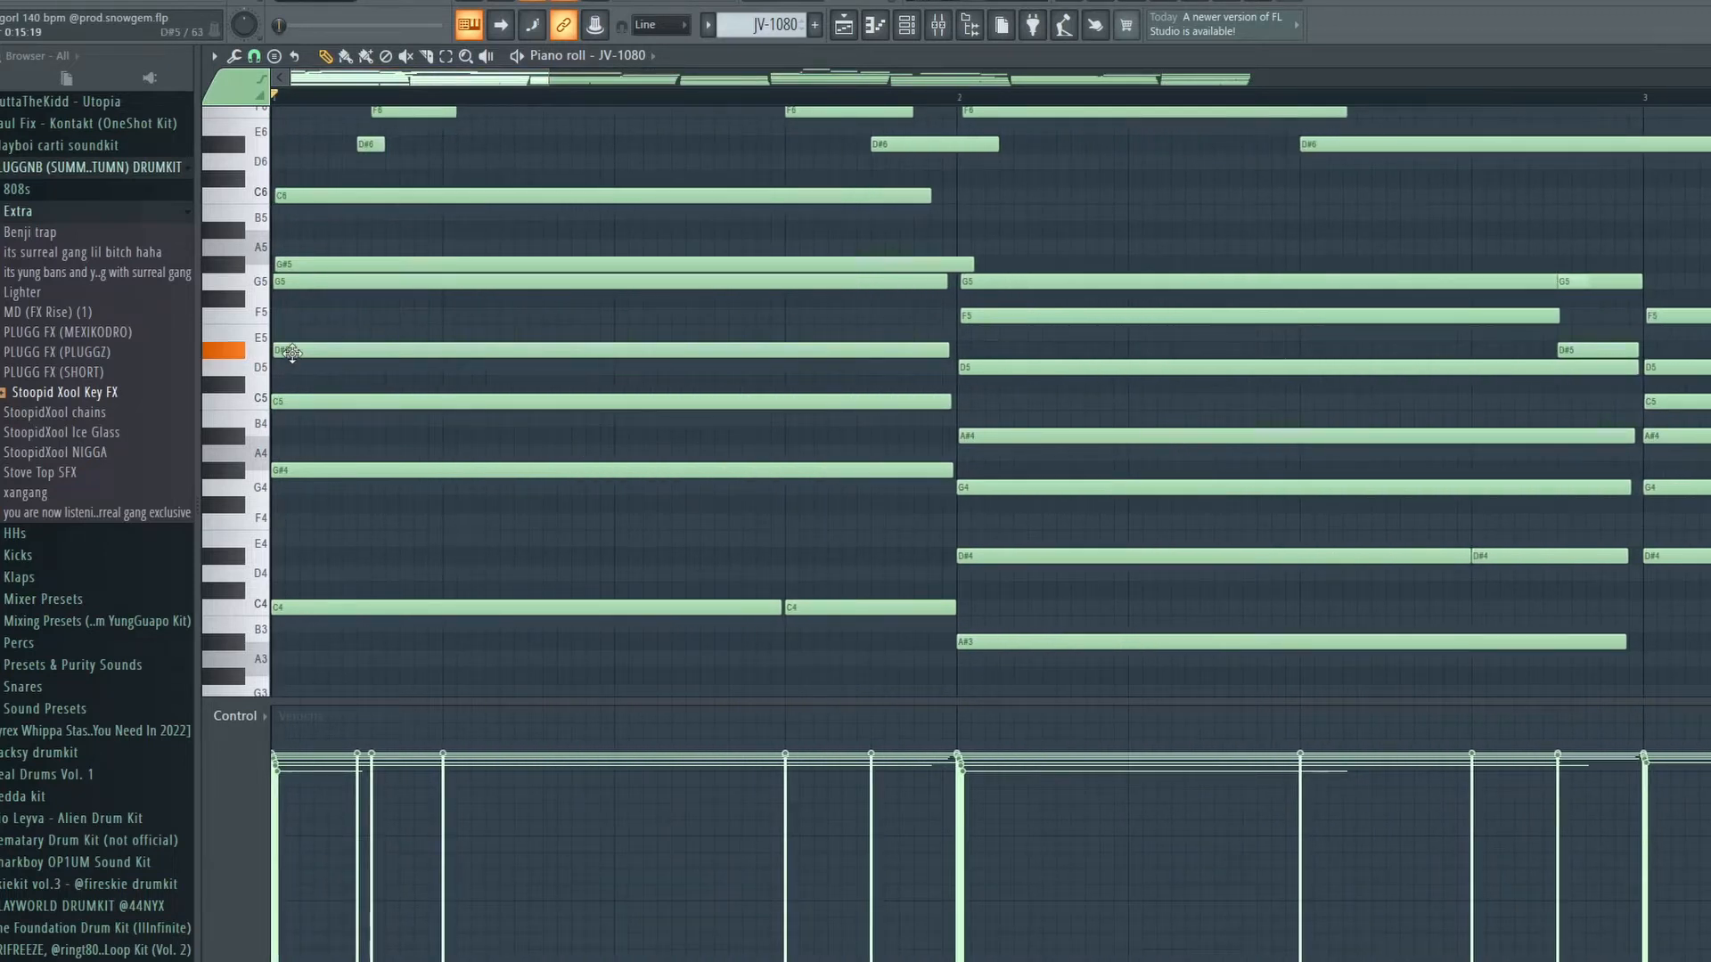
pyautogui.moveTo(292, 353)
pyautogui.mouseDown()
pyautogui.moveTo(292, 332)
pyautogui.moveTo(294, 352)
pyautogui.mouseUp()
pyautogui.press('space')
pyautogui.press('space')
pyautogui.click(293, 331)
pyautogui.doubleClick(307, 352)
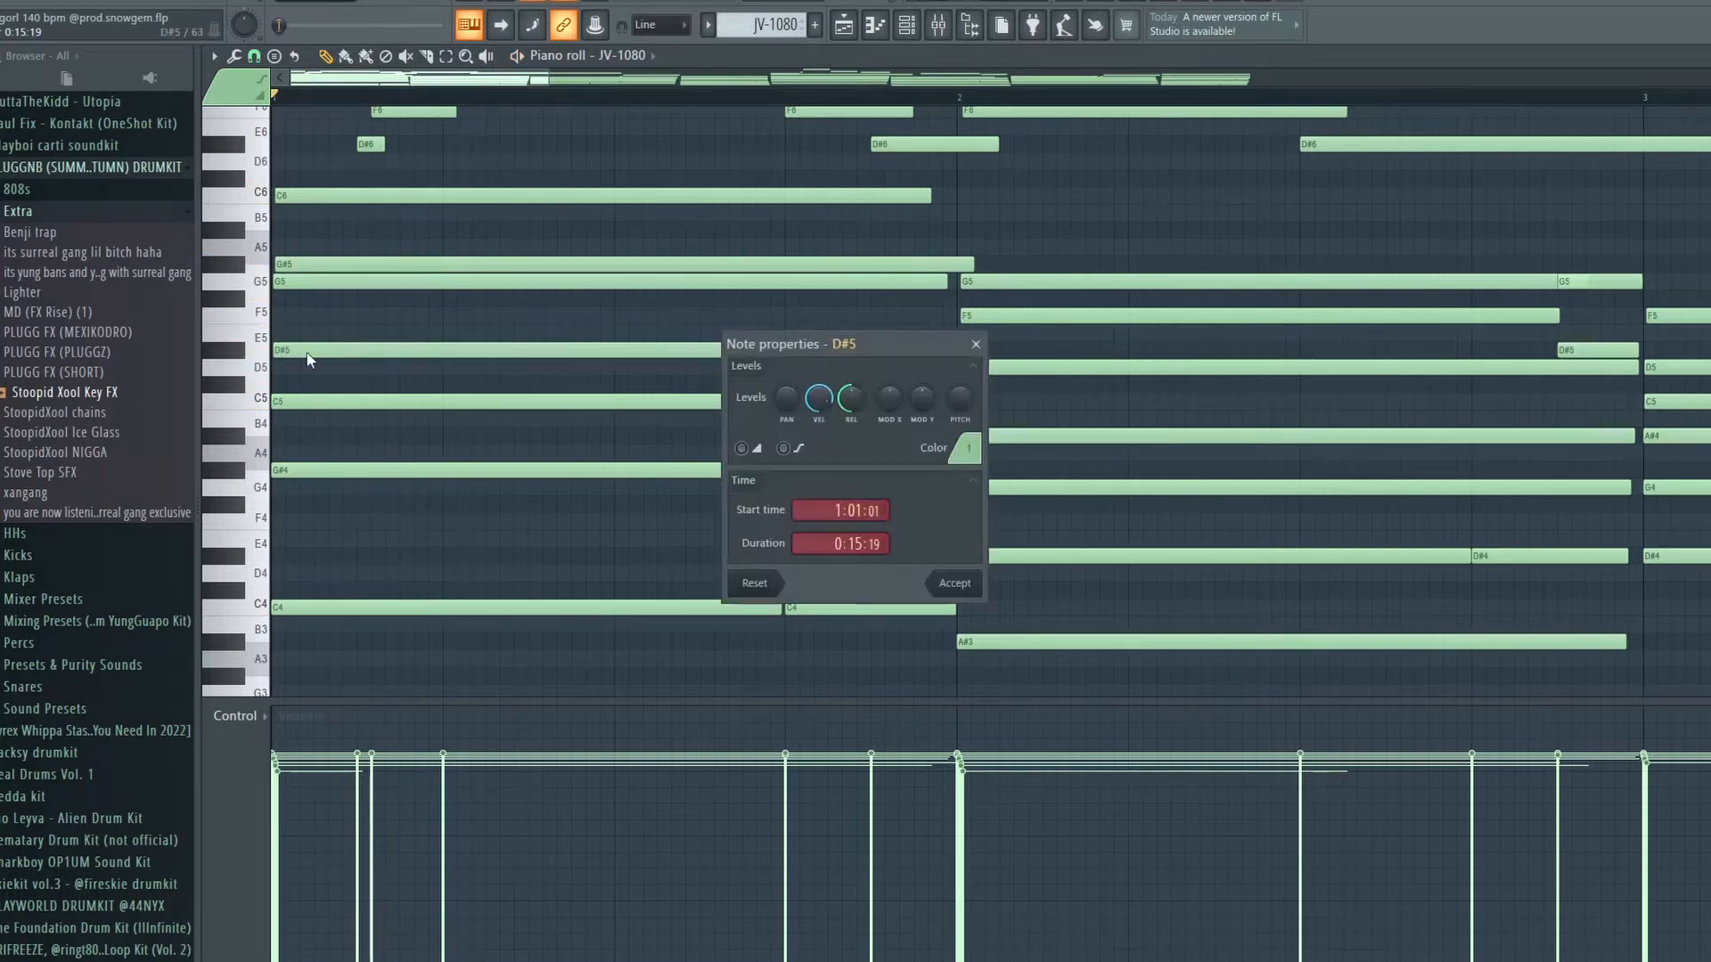
pyautogui.click(977, 345)
# Play back the pattern from the start with the lengthened D#6 note and stop it in bar 6.
pyautogui.press('space')
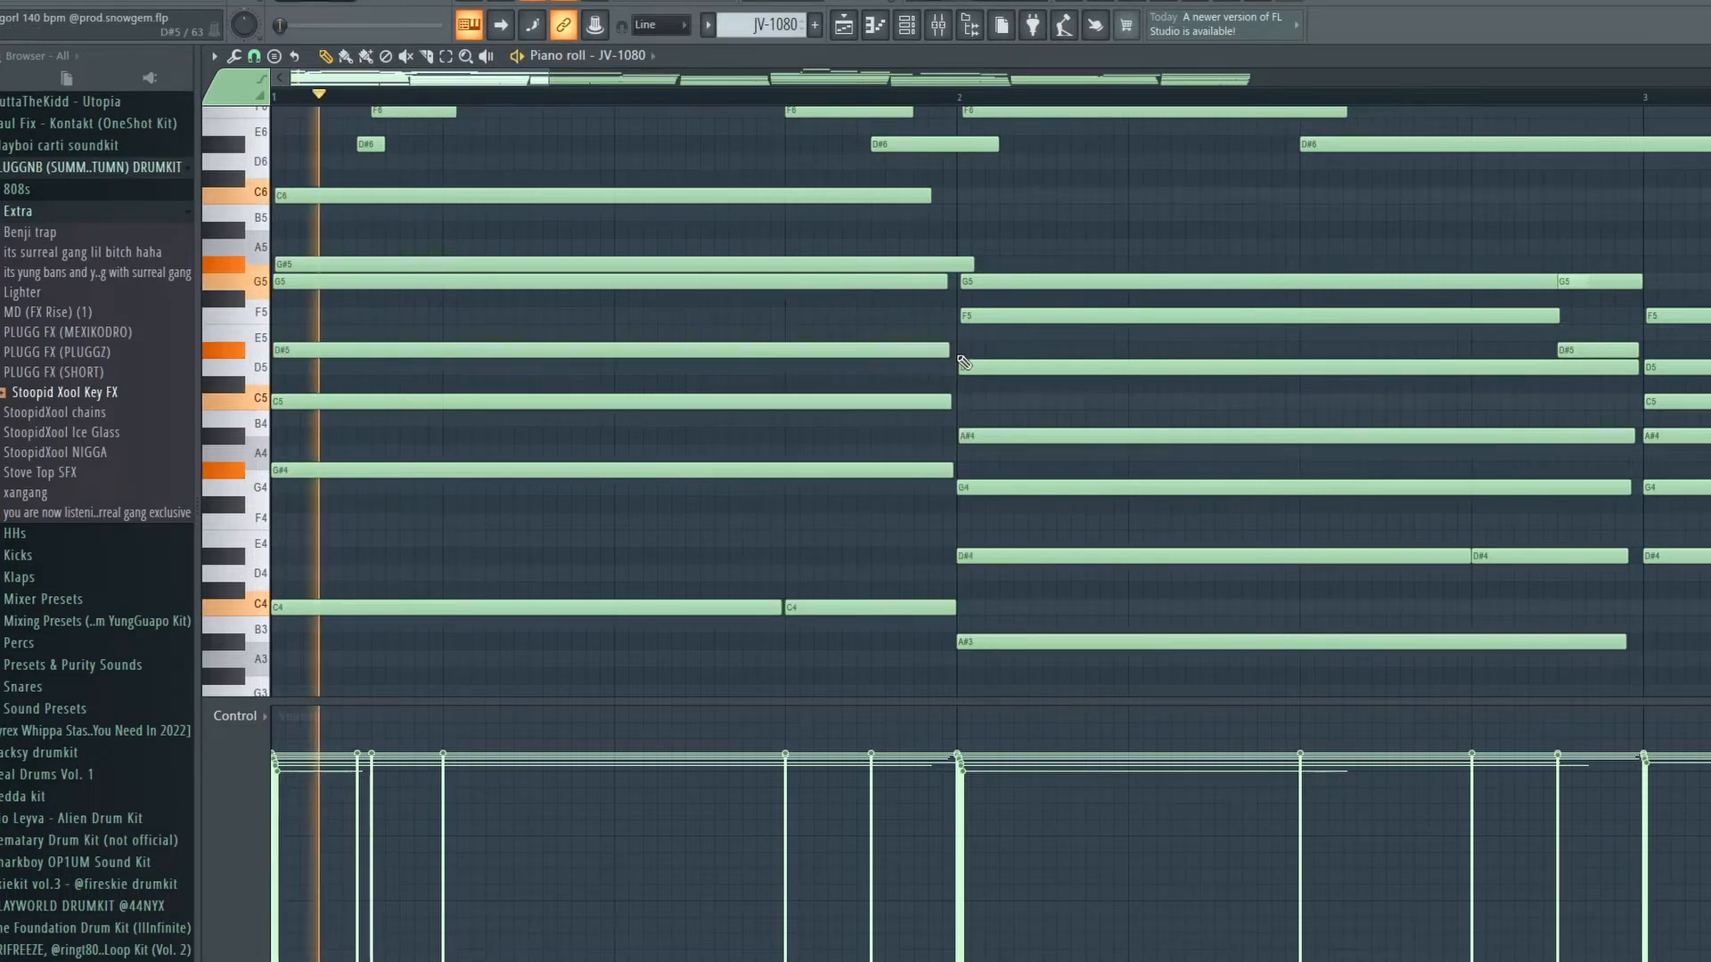
pyautogui.scroll(-2, 998, 387)
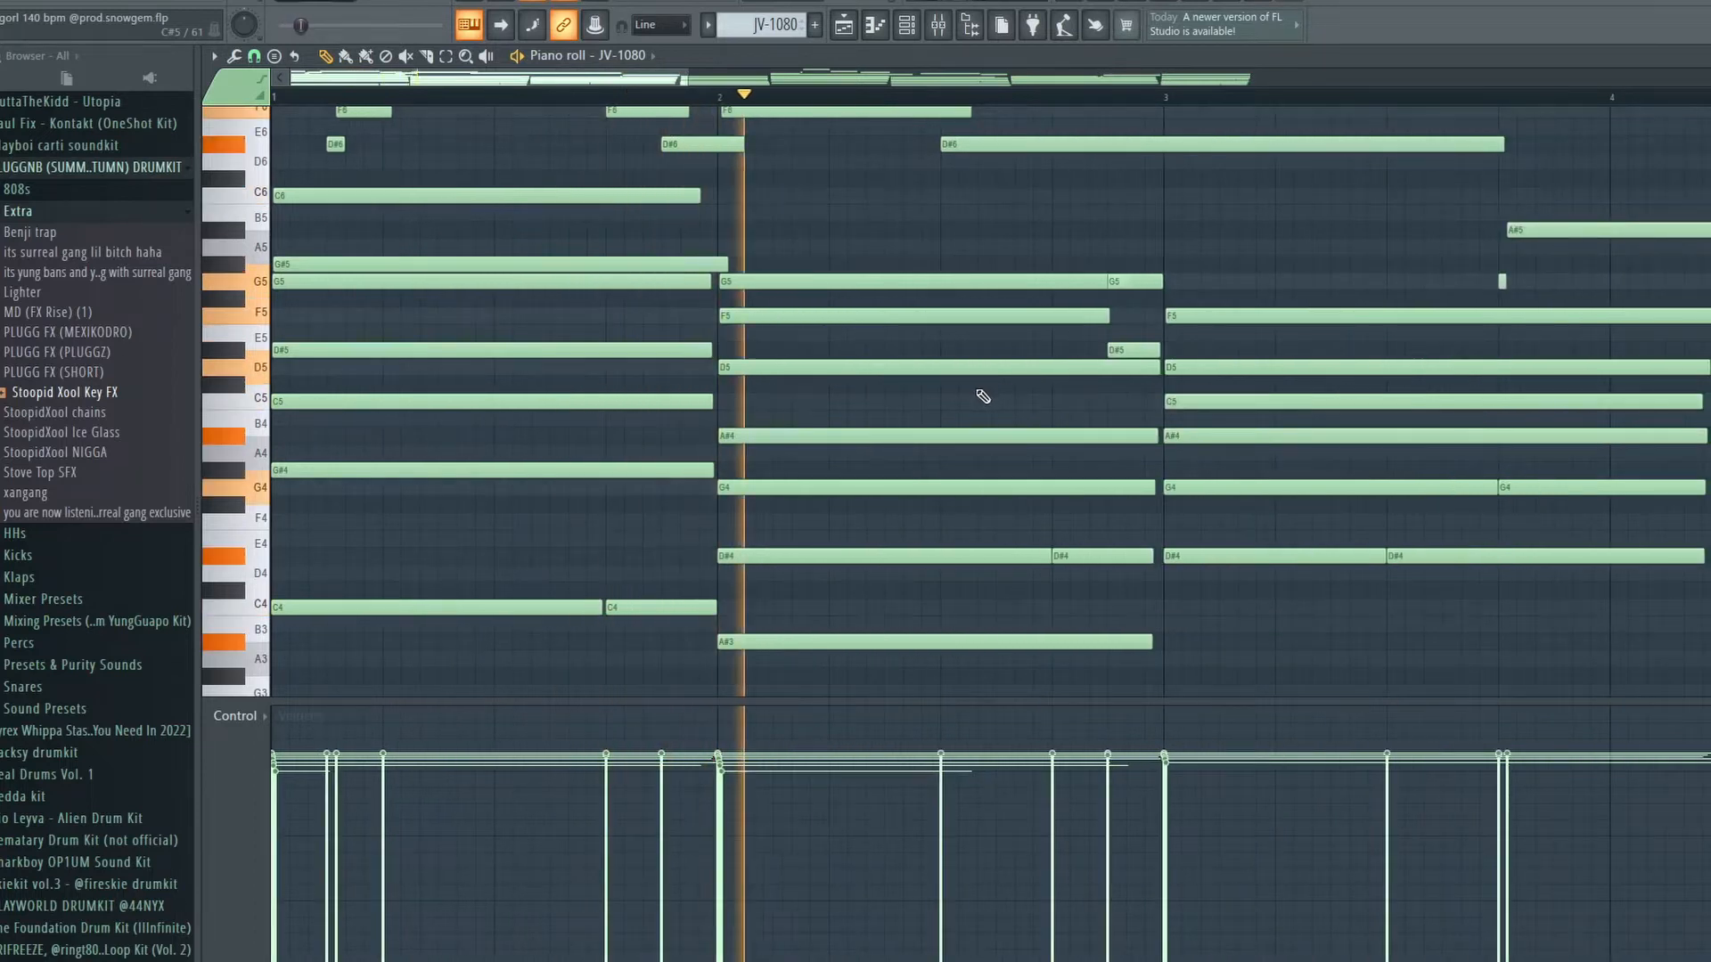
pyautogui.scroll(-2, 989, 396)
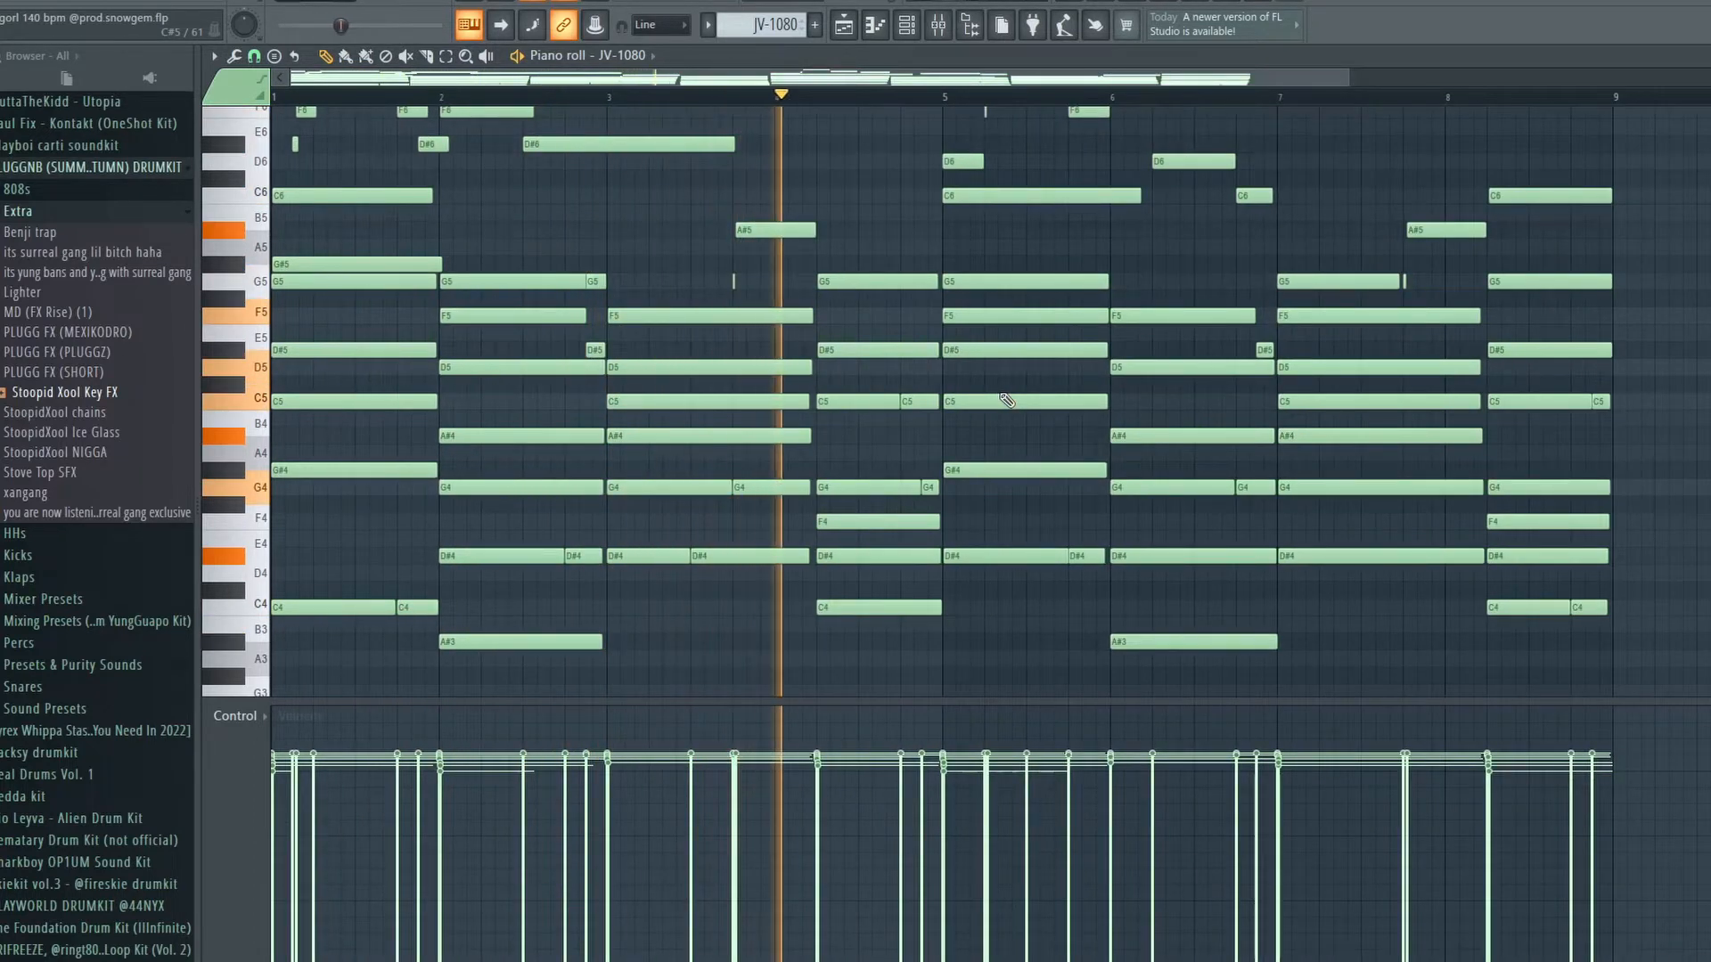
pyautogui.scroll(-1, 1007, 401)
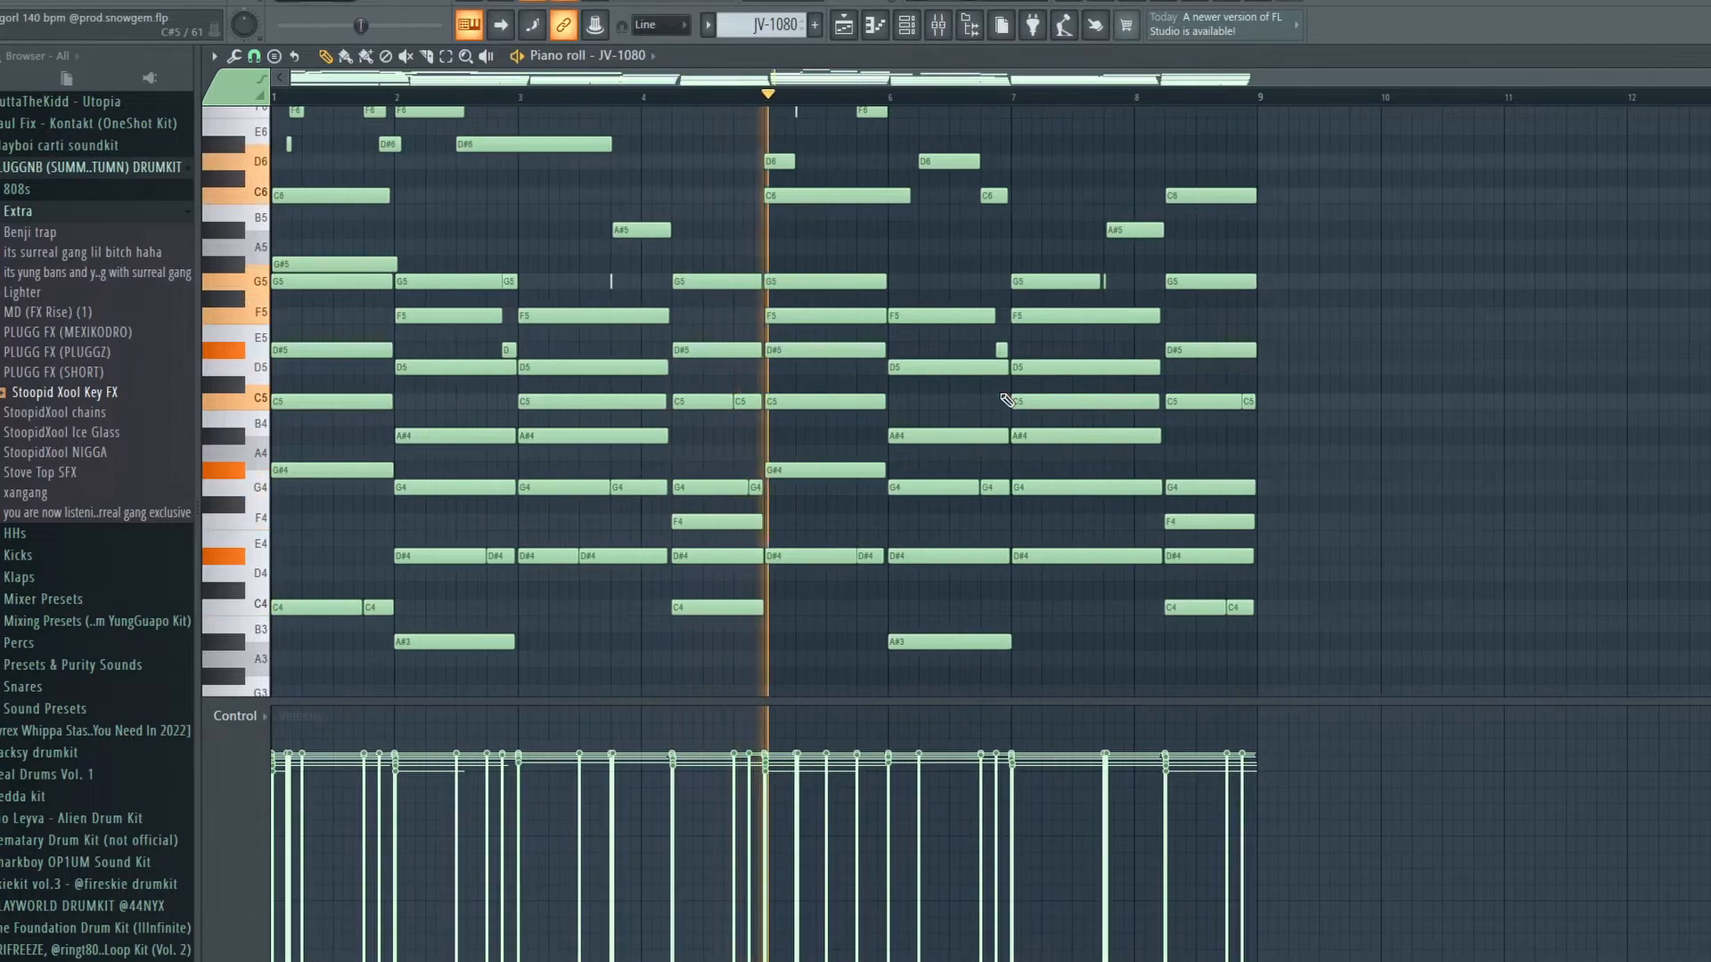
pyautogui.scroll(3, 1007, 400)
pyautogui.scroll(-2, 1010, 398)
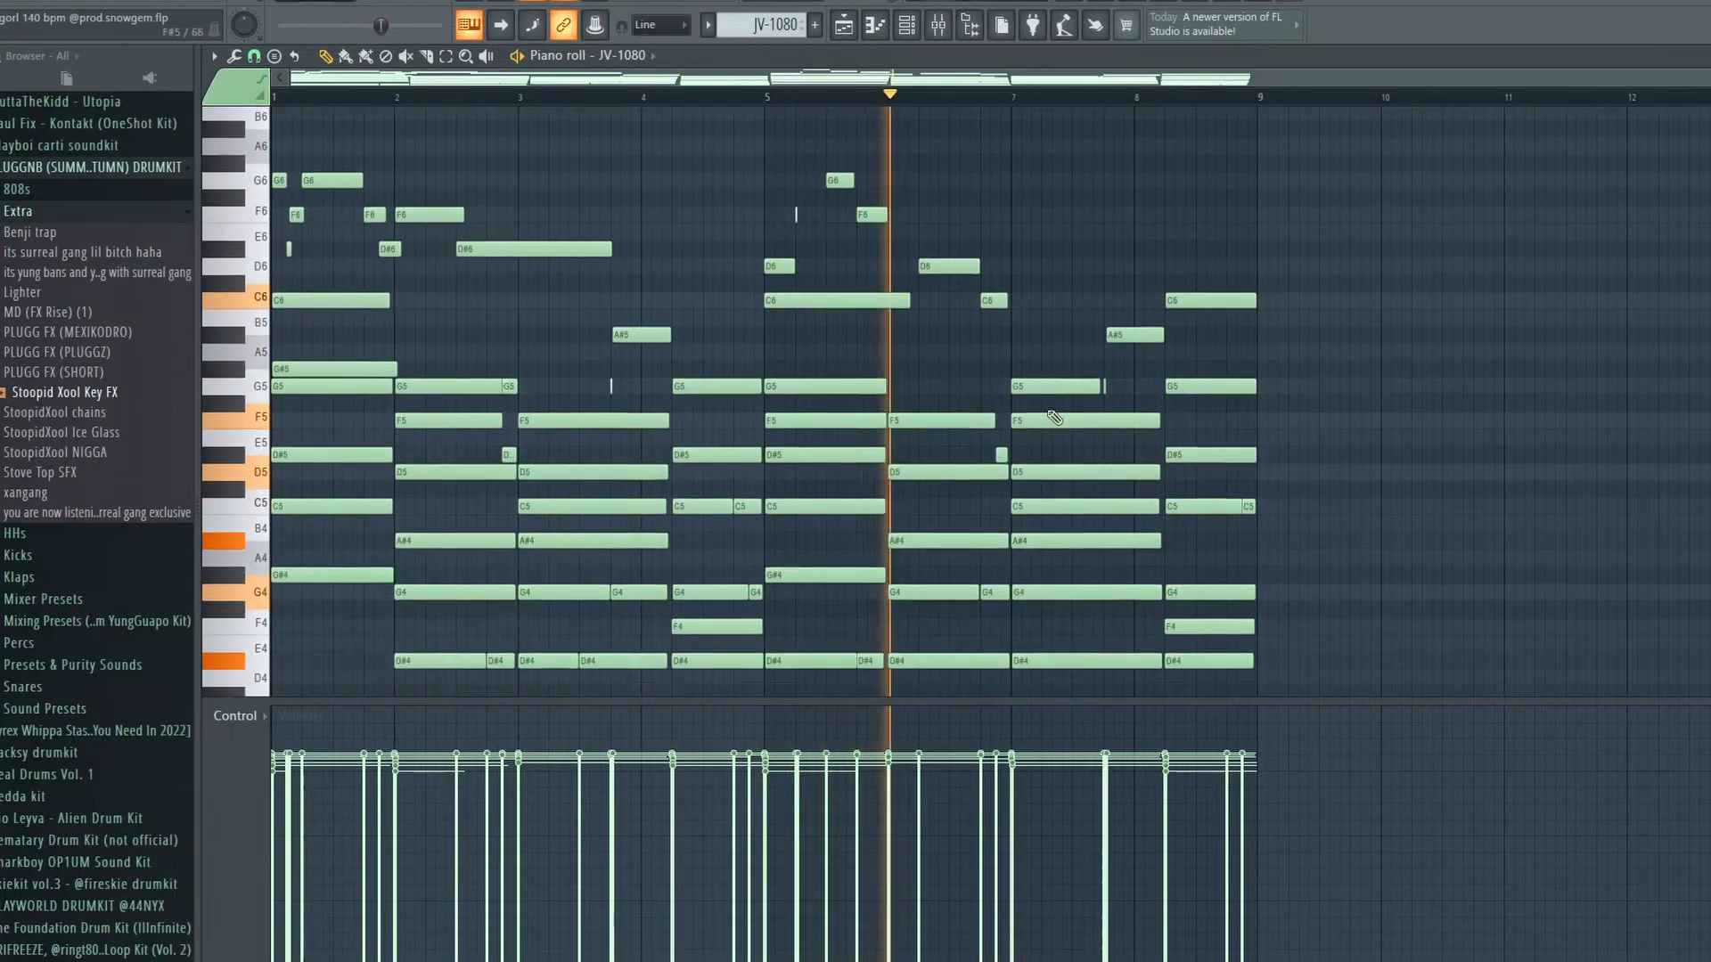
pyautogui.press('space')
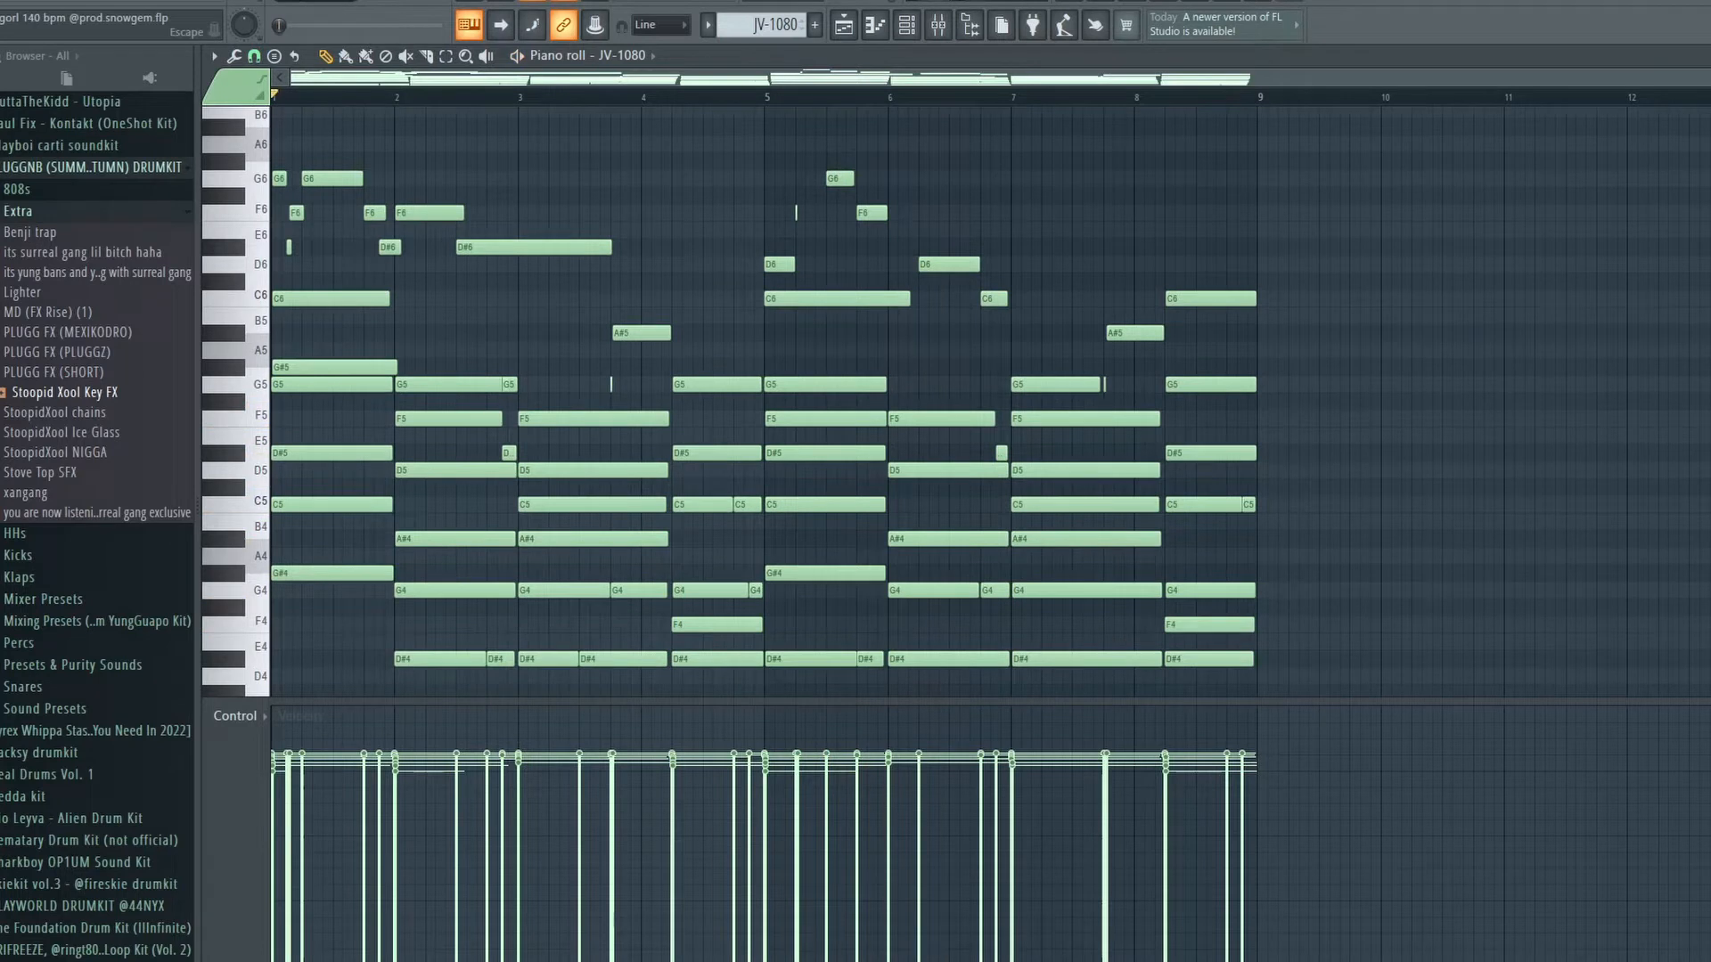
# Switch to the JV-1080 #2 pattern and play back its notes in the piano roll.
pyautogui.press('Escape')
pyautogui.click(329, 151)
pyautogui.press('F6')
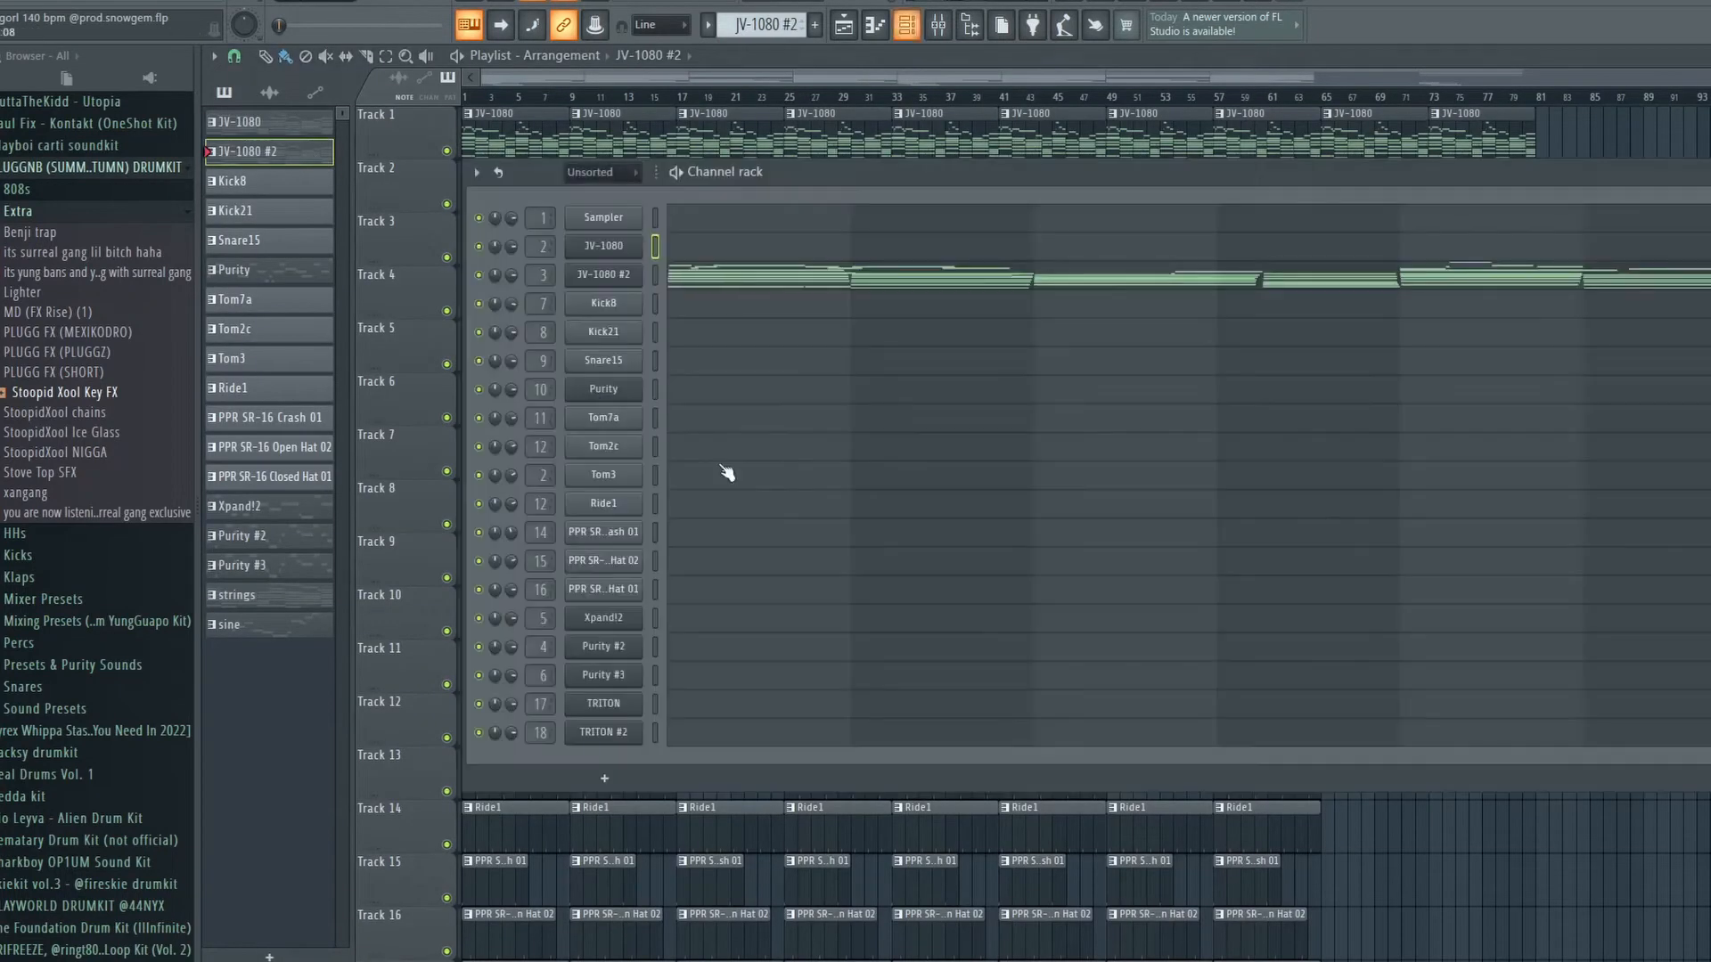
pyautogui.click(757, 283)
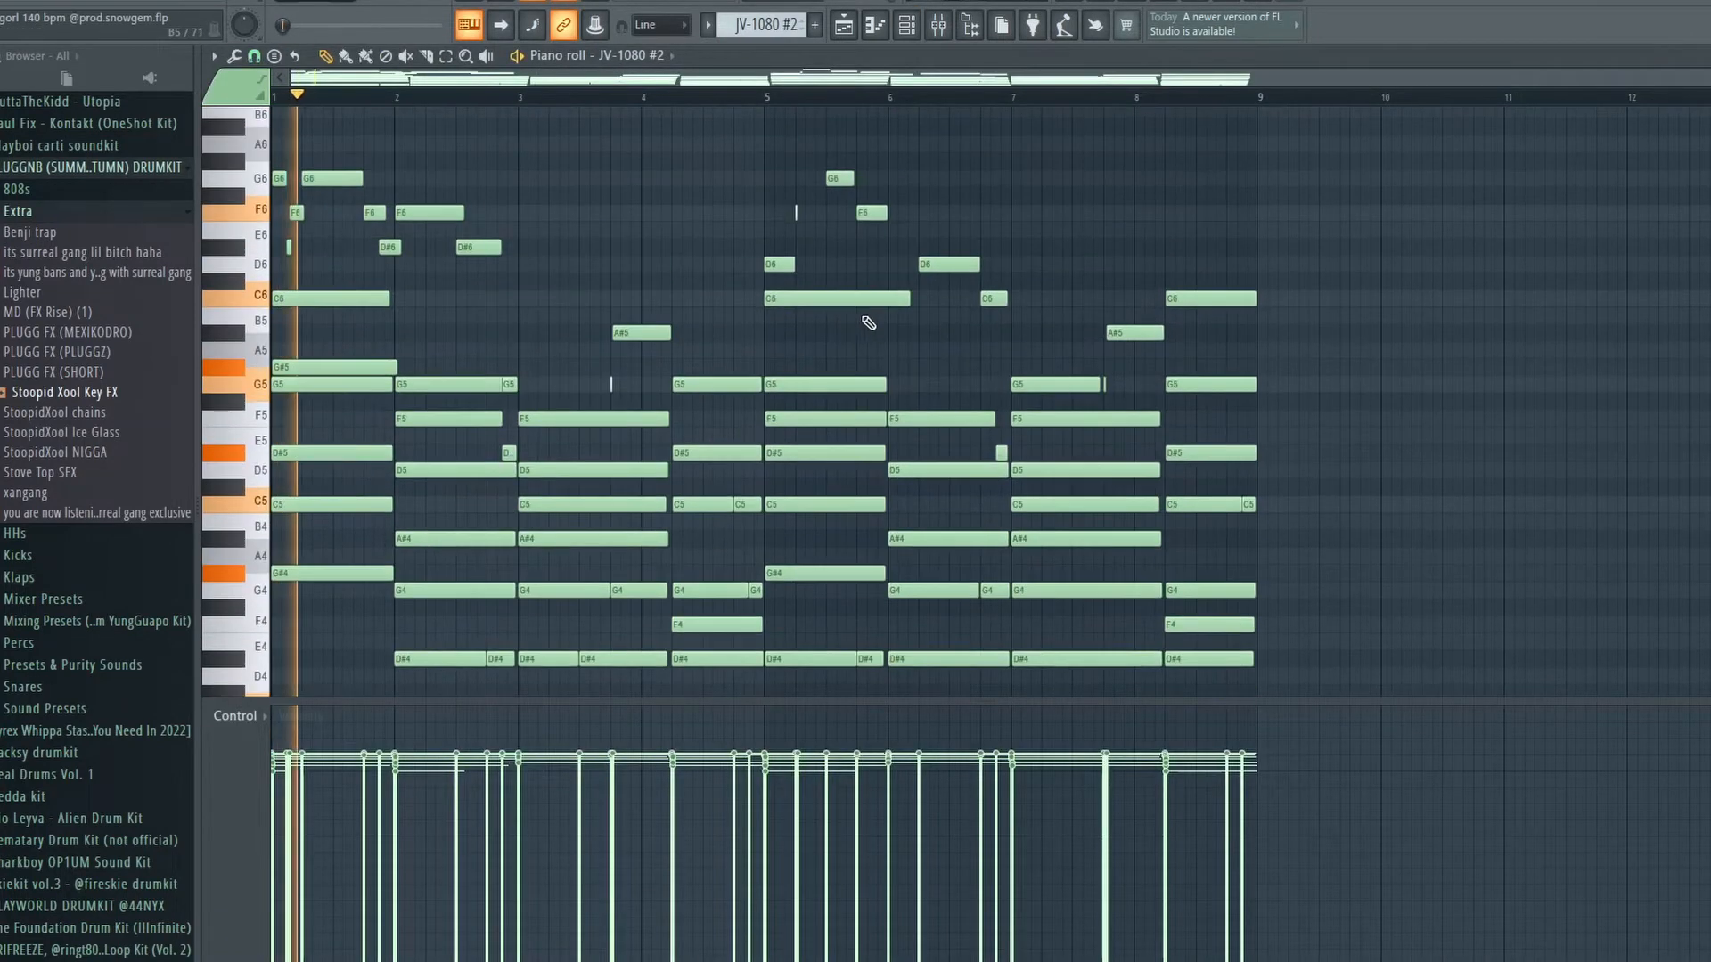
# Inspect the patch loaded in the JV-1080 #2 instrument, close it, and check the effects on its mixer insert.
pyautogui.click(943, 25)
pyautogui.press('F6')
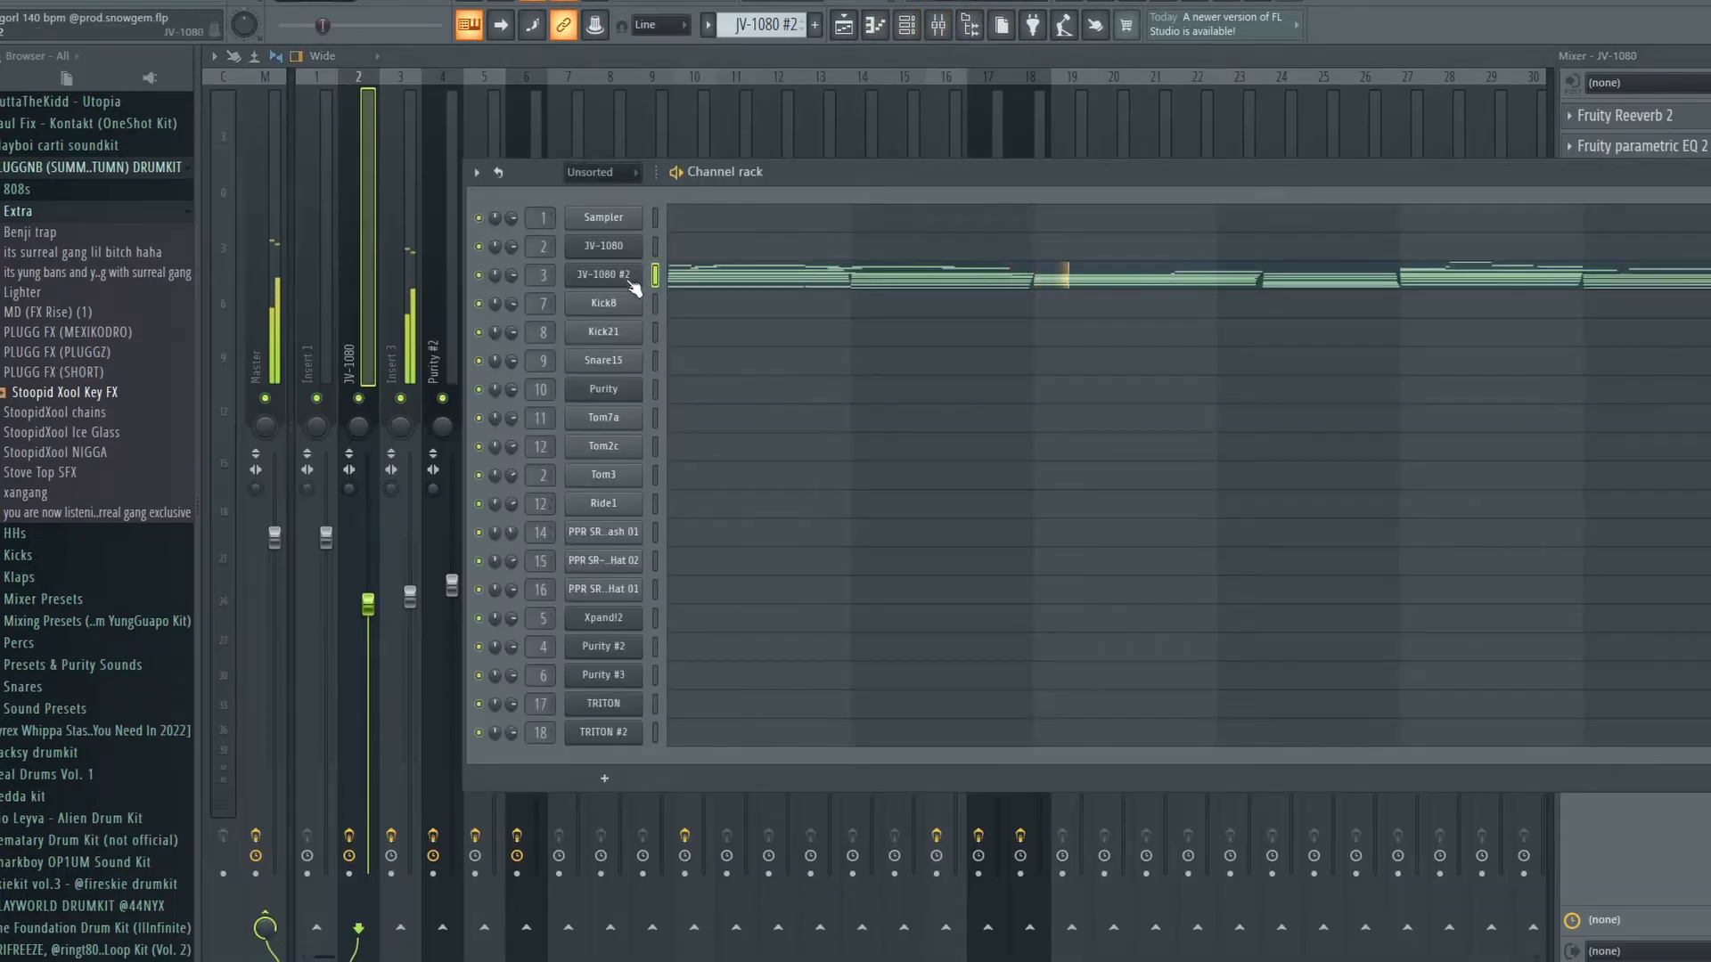
pyautogui.click(629, 281)
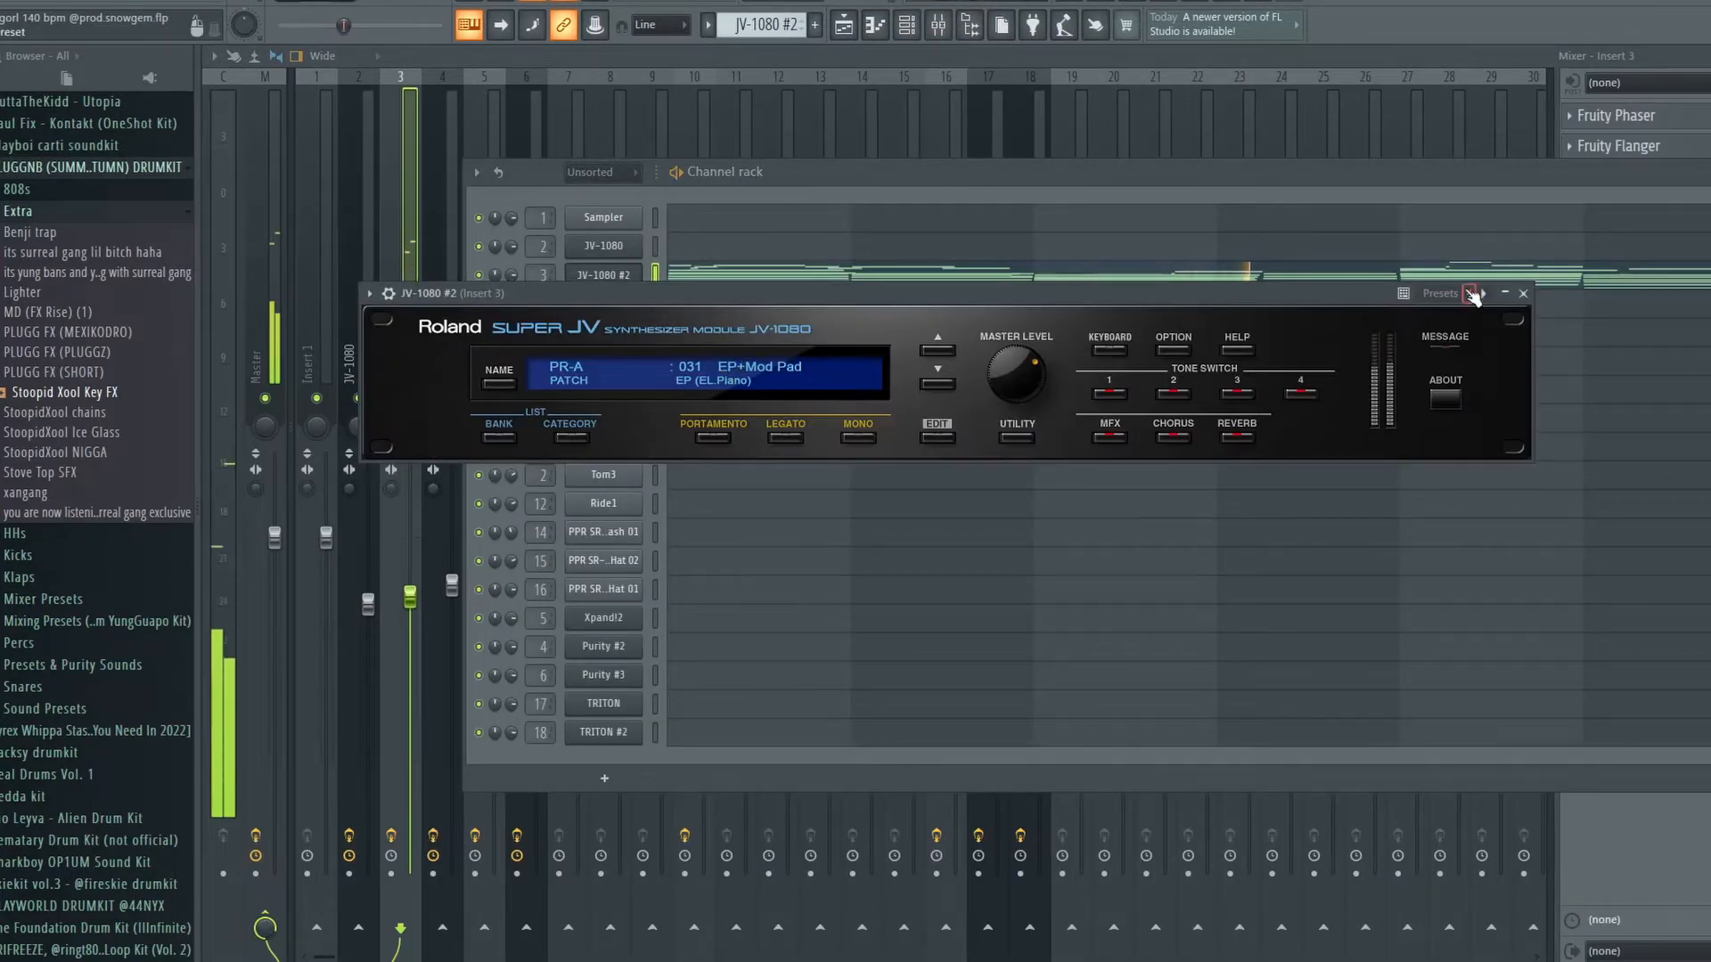
pyautogui.click(1523, 294)
pyautogui.press('F6')
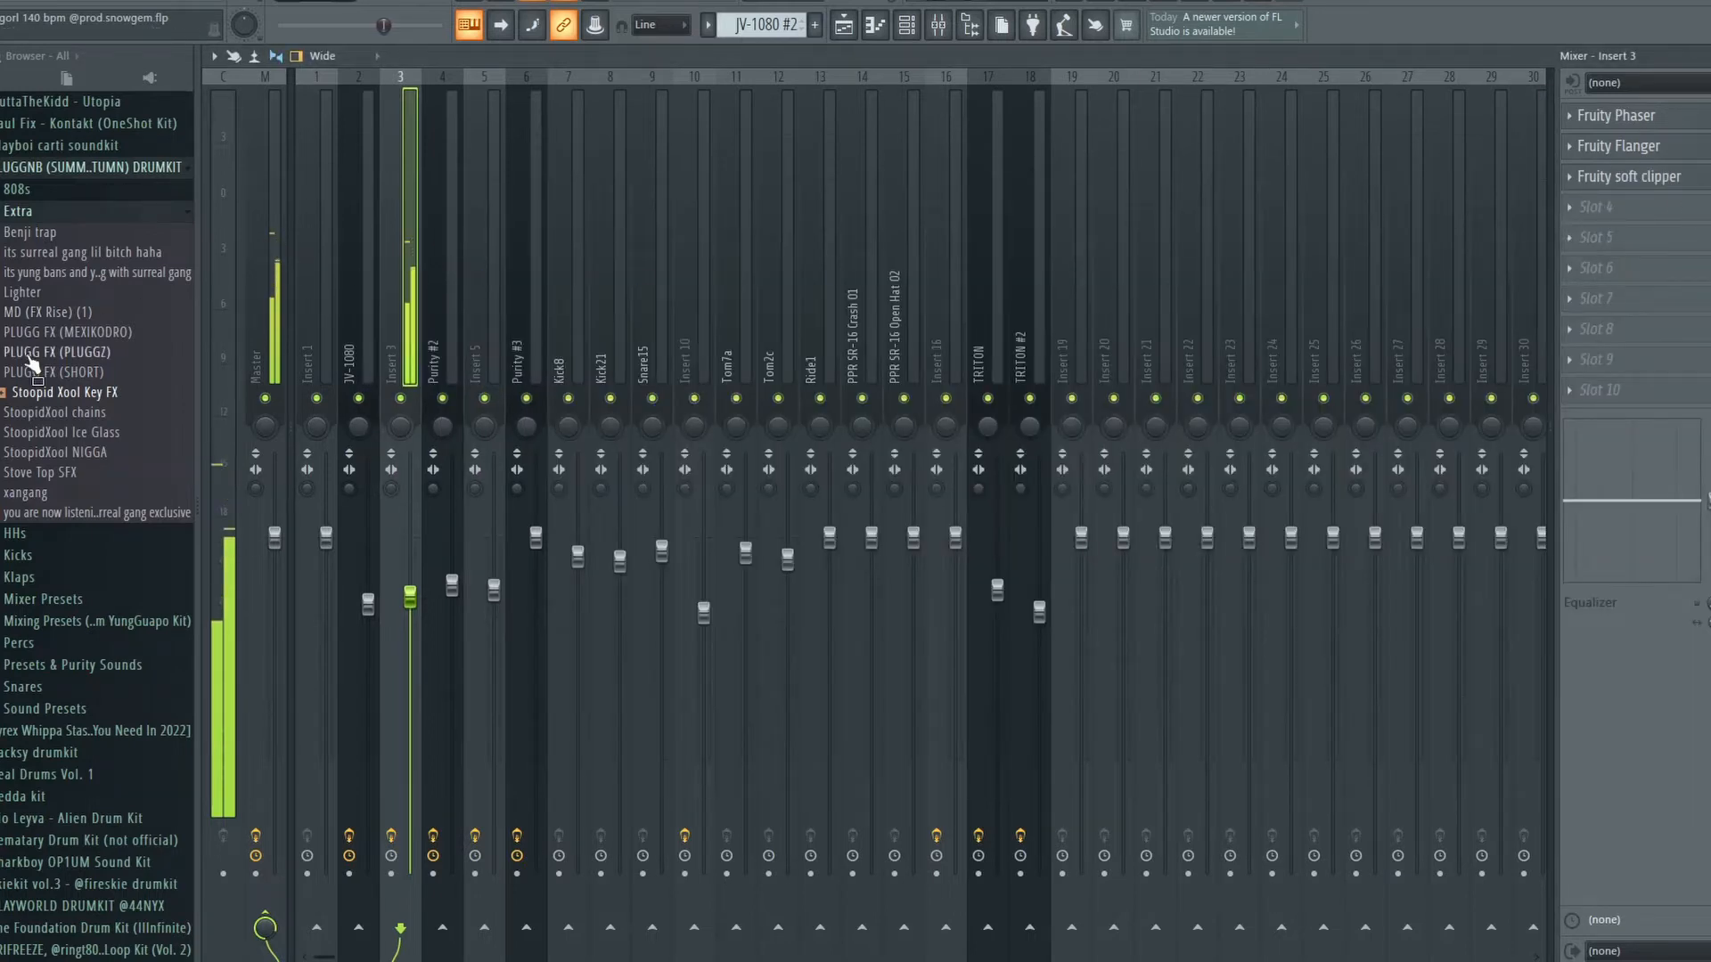
# Collapse the PLUGGNB drum kit's Extra folder, glance at its Mixer Presets, and collapse the kit before leaving the mixer.
pyautogui.click(18, 211)
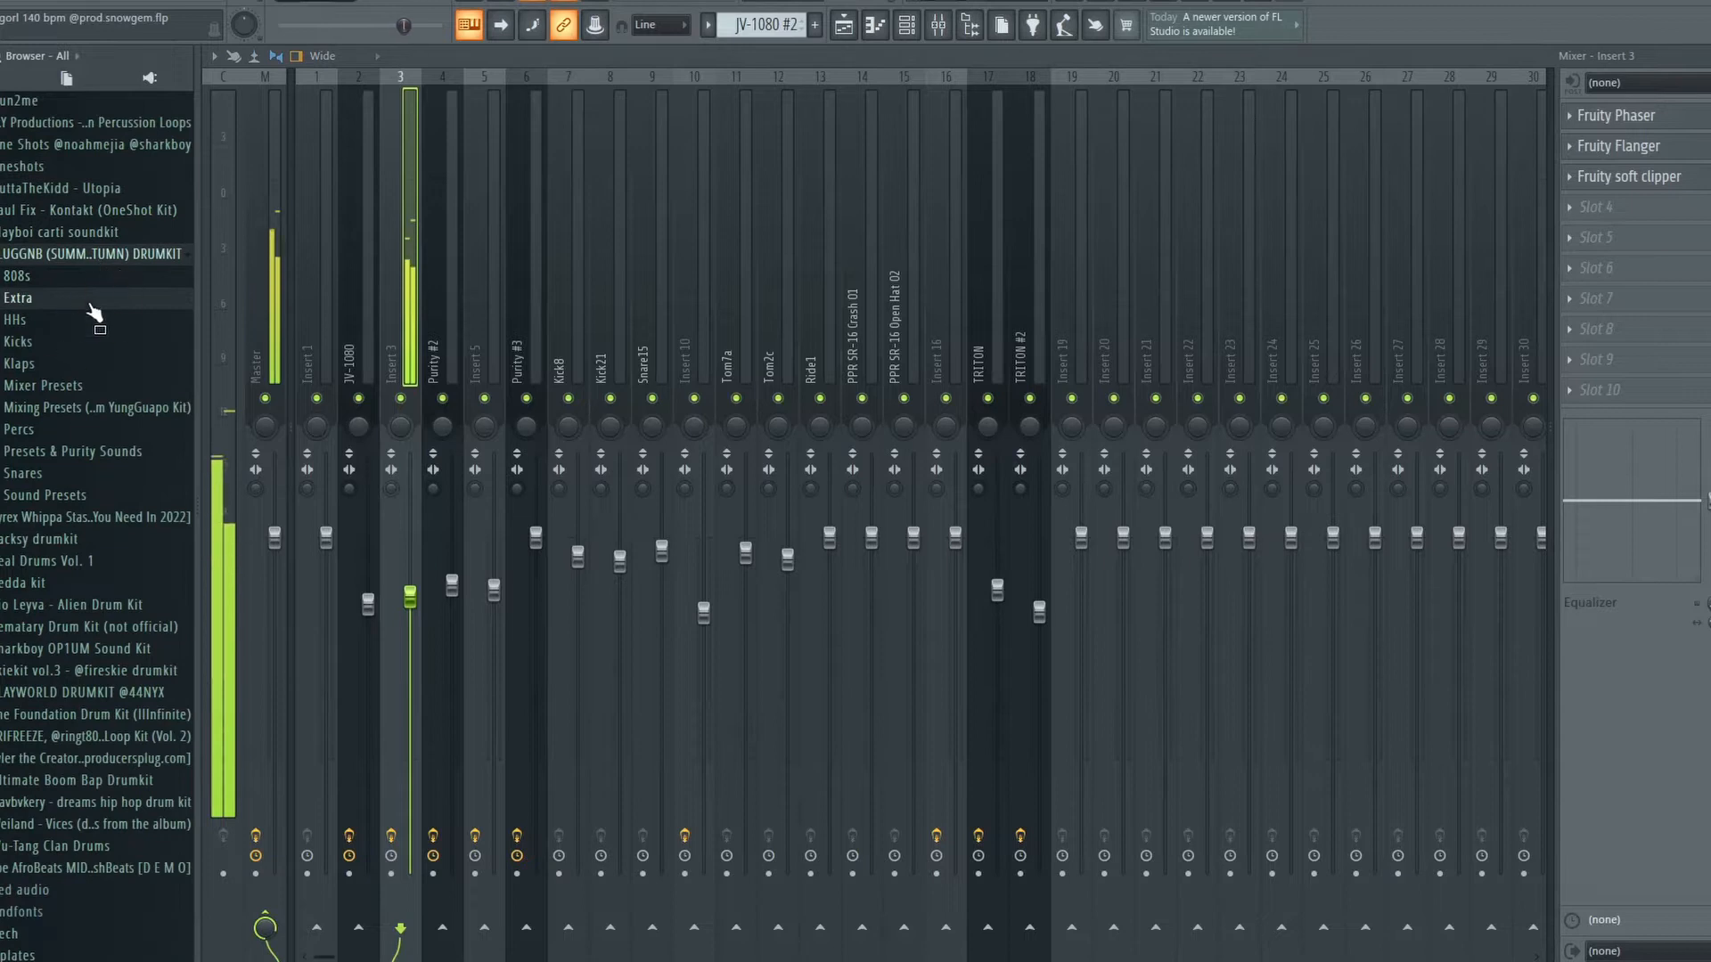
pyautogui.click(43, 385)
pyautogui.click(67, 254)
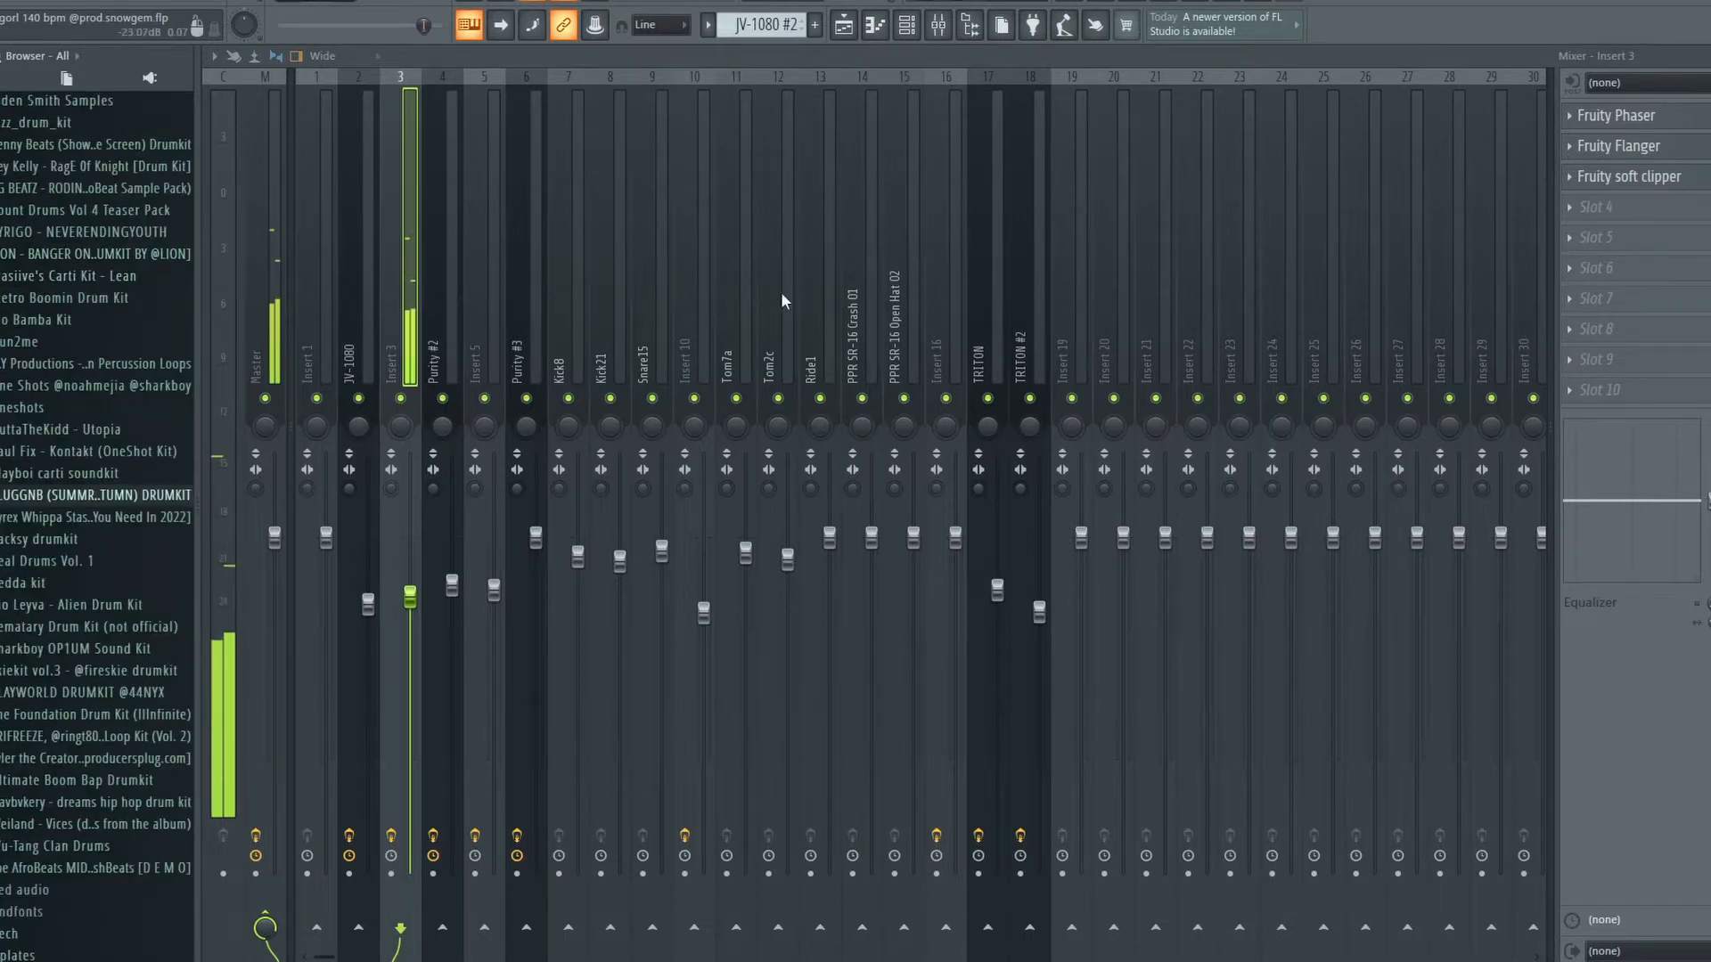
pyautogui.press('F9')
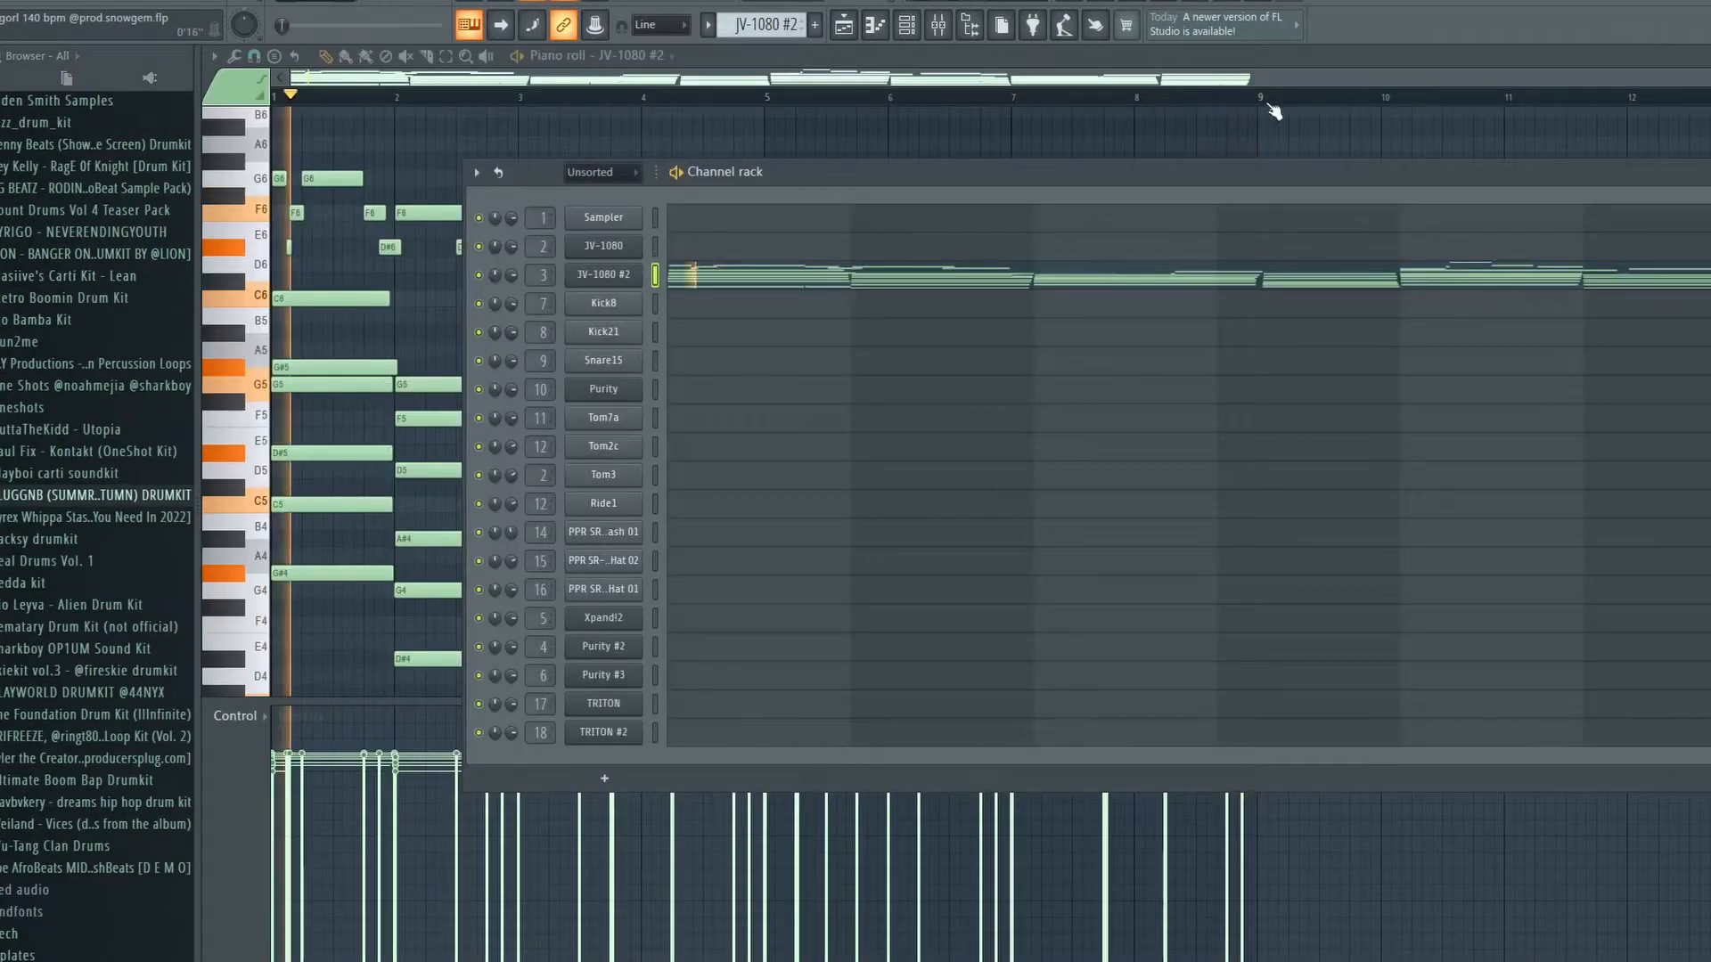
# Switch to the Purity pattern, check which preset its Purity instrument uses, and close the instrument.
pyautogui.click(1337, 80)
pyautogui.click(1709, 55)
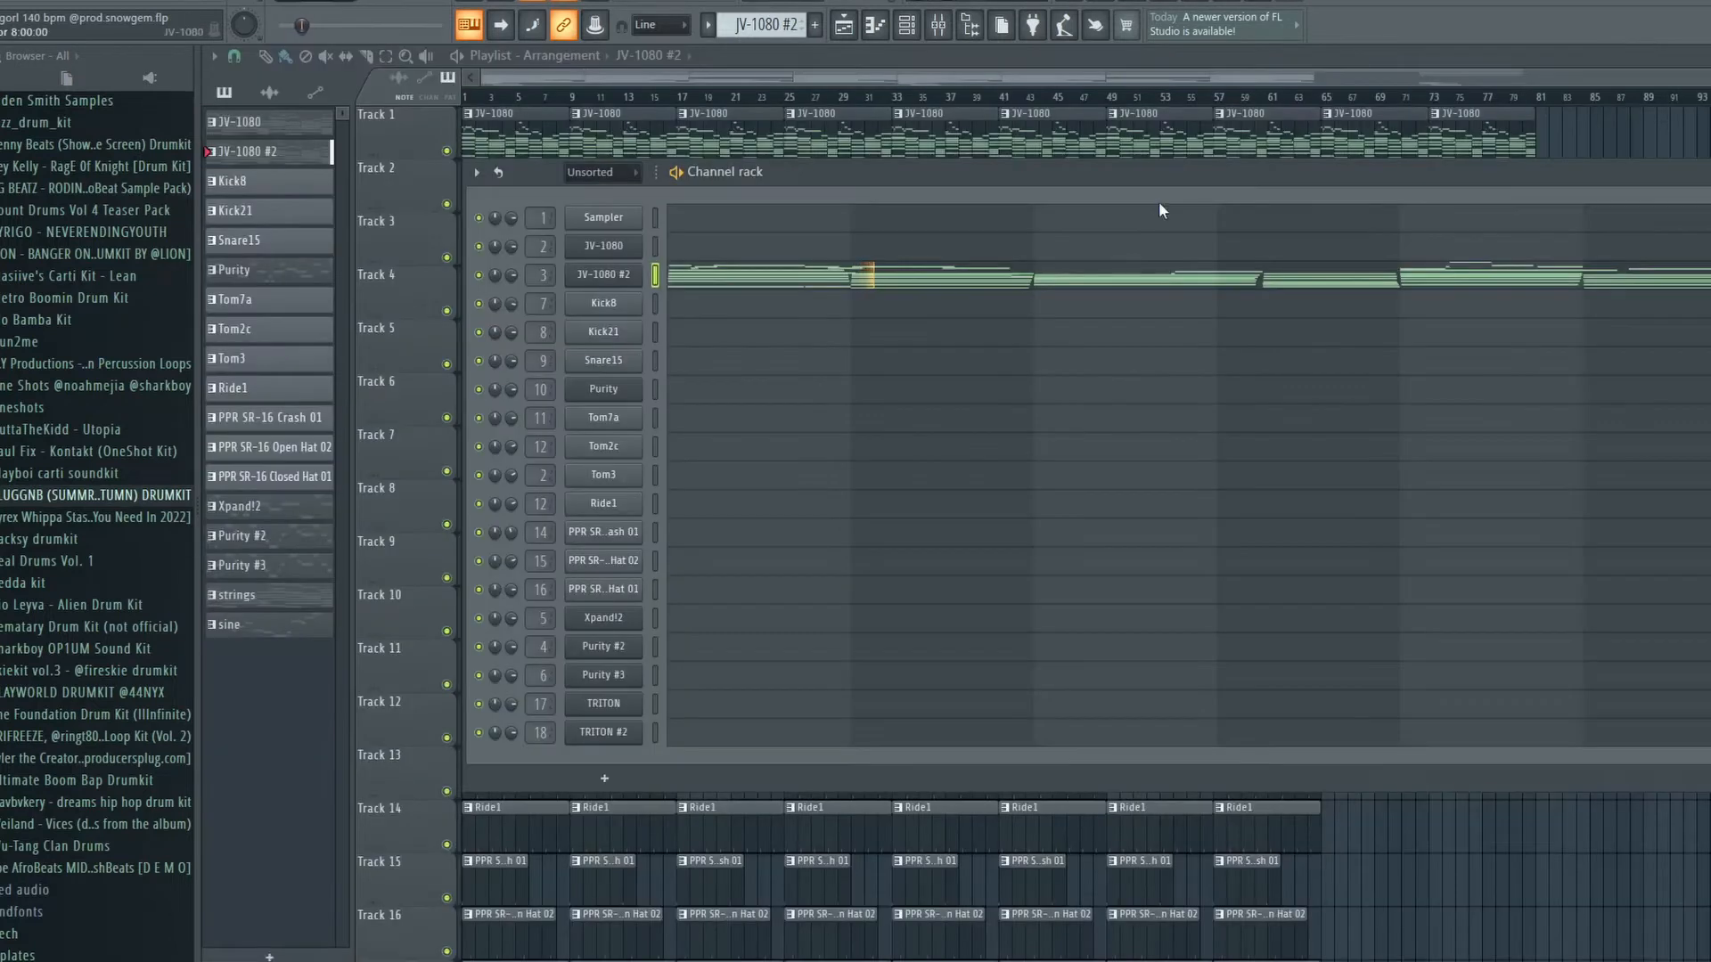
pyautogui.click(267, 273)
pyautogui.press('F6')
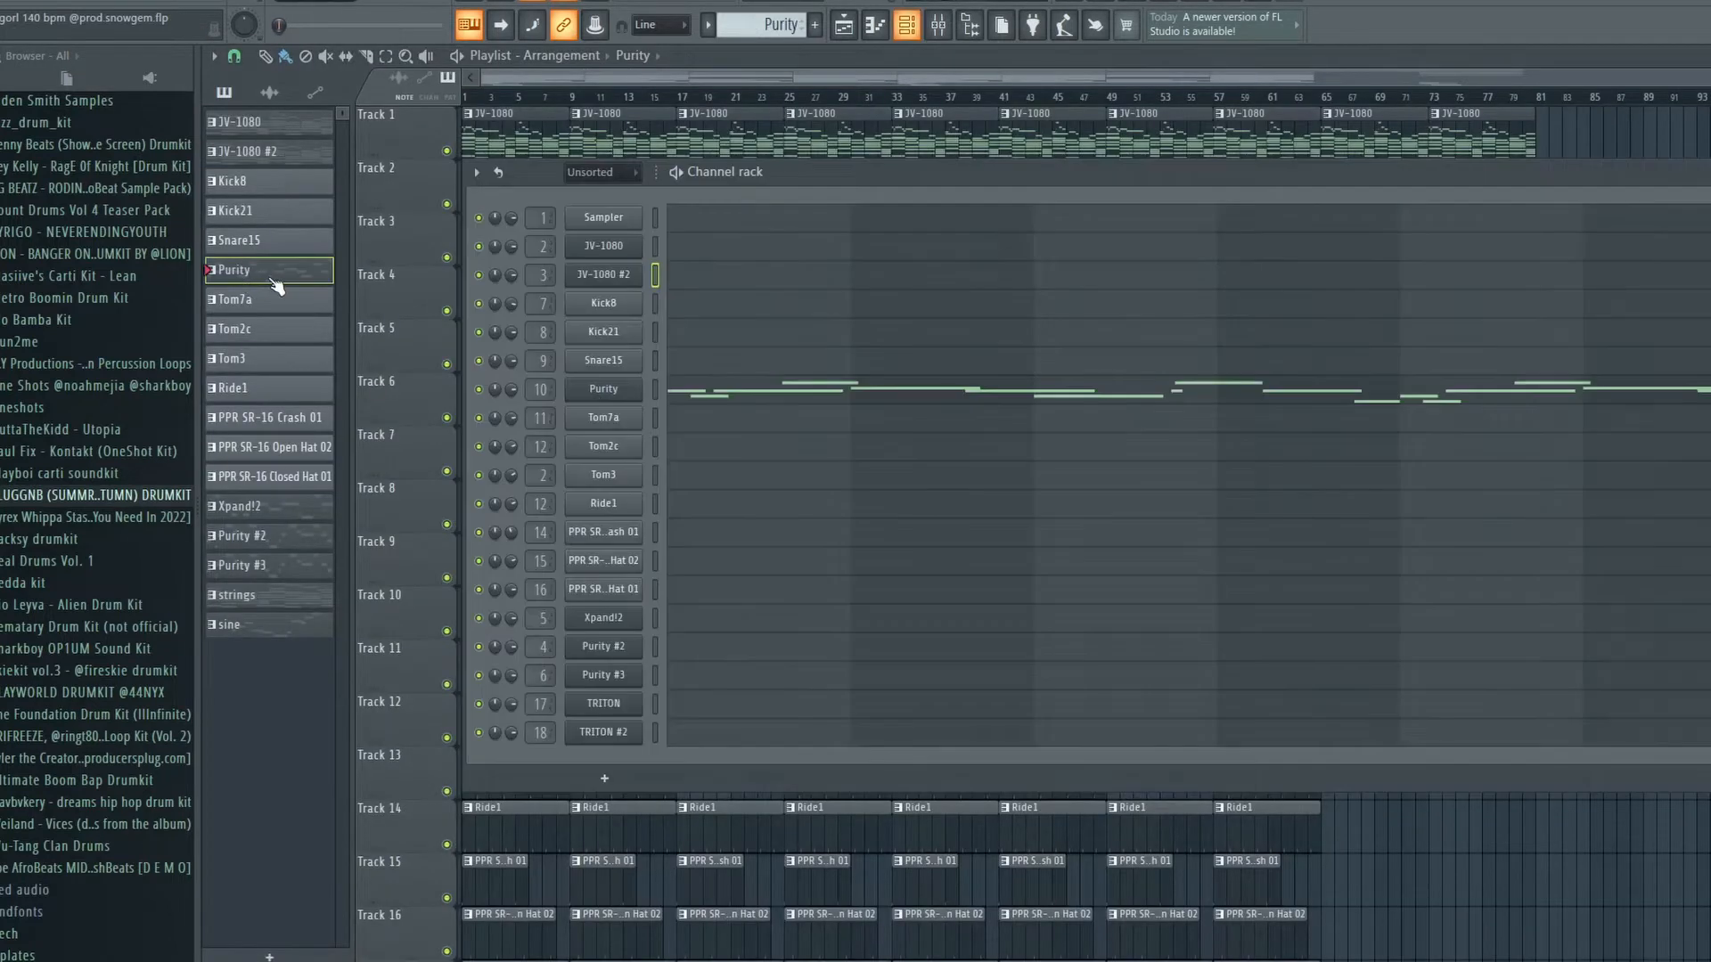
pyautogui.click(615, 390)
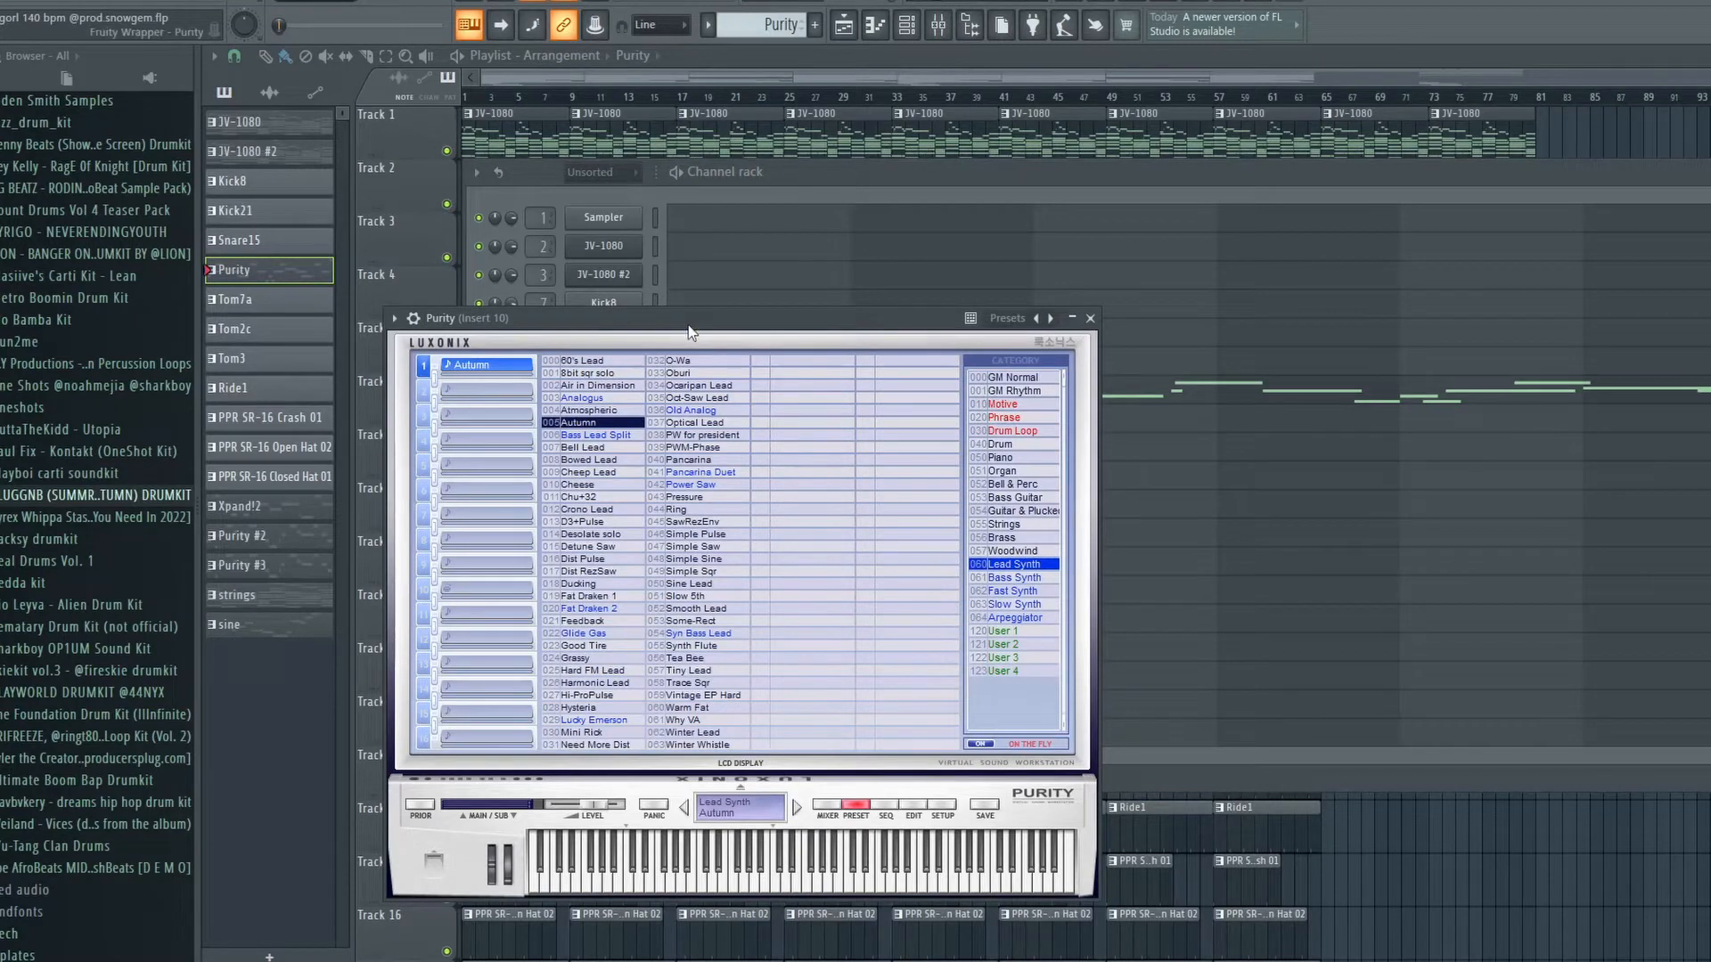
pyautogui.moveTo(691, 332); pyautogui.dragTo(929, 303)
pyautogui.click(1328, 293)
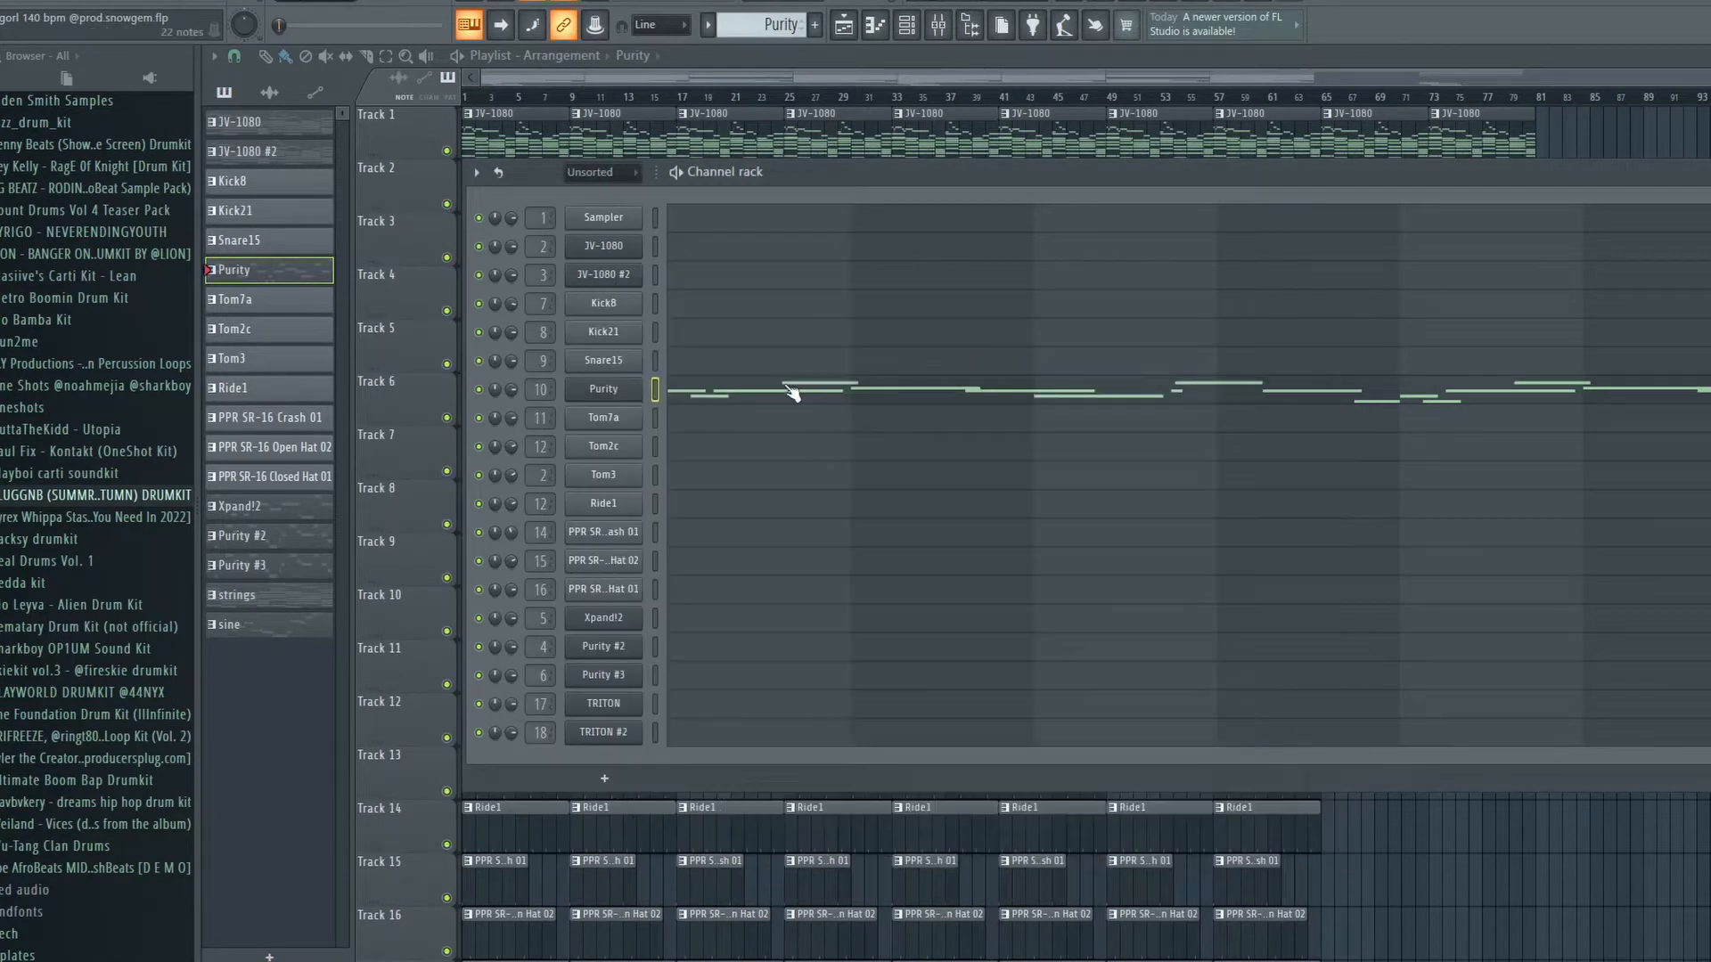
# Play the Purity melody in the piano roll, stop it, and replay it from around bar 3.
pyautogui.moveTo(896, 174); pyautogui.dragTo(500, 173)
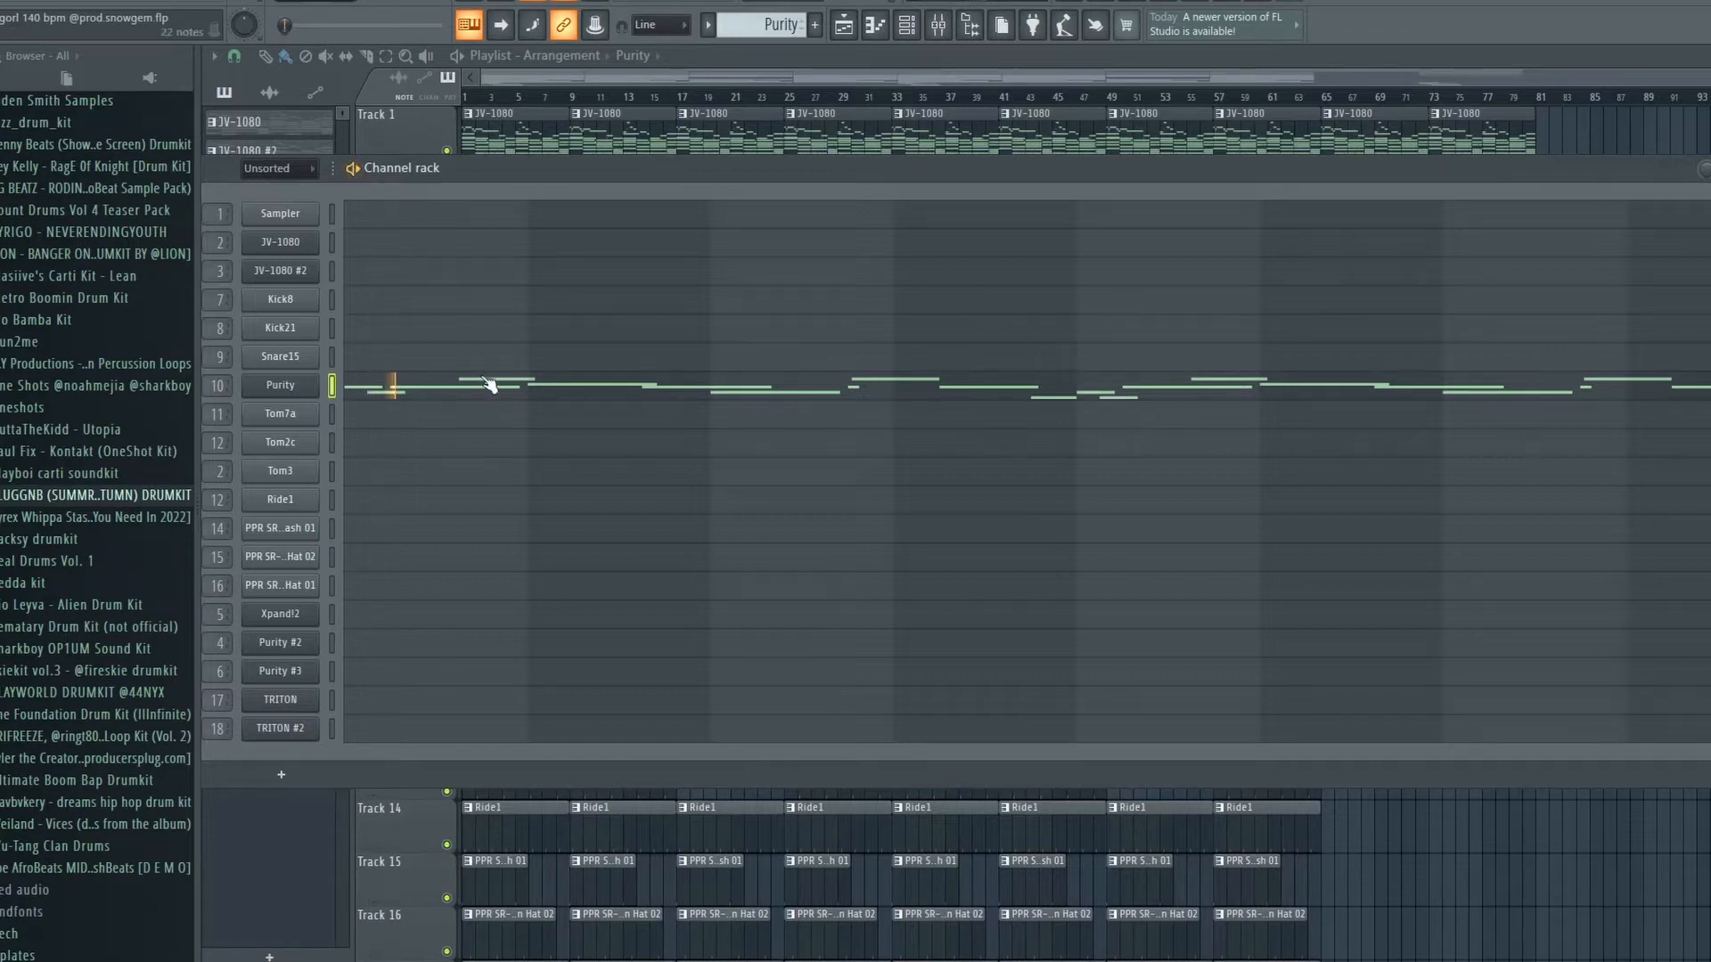
pyautogui.click(543, 384)
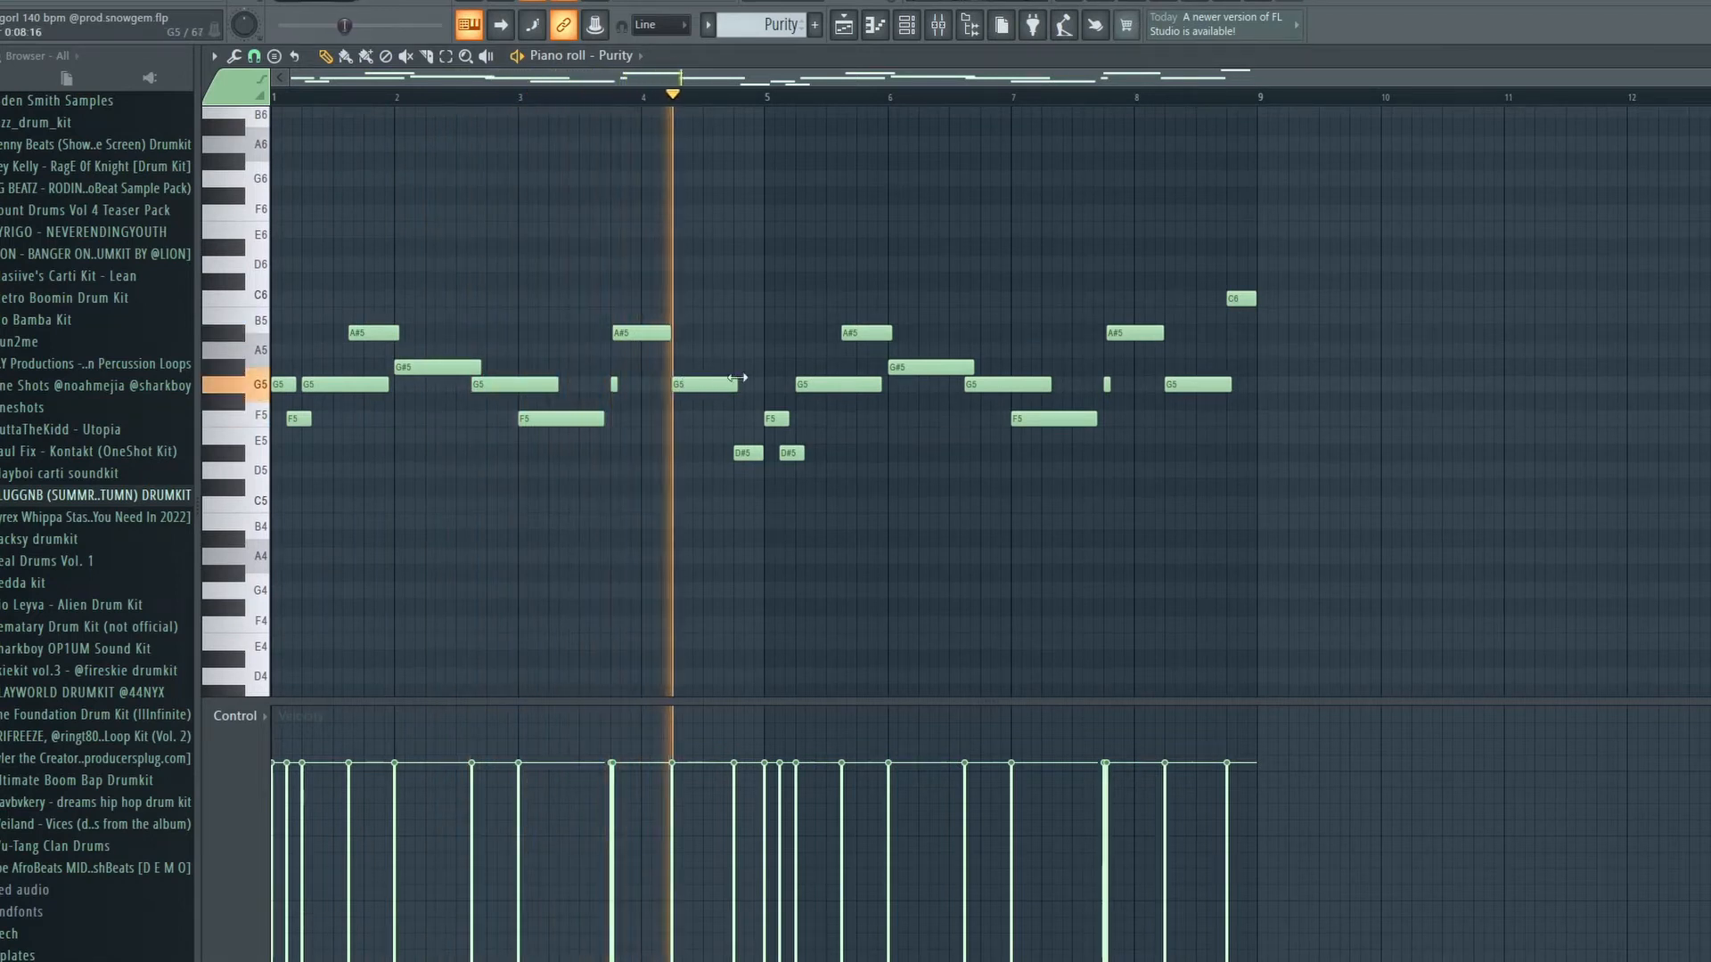
pyautogui.press('space')
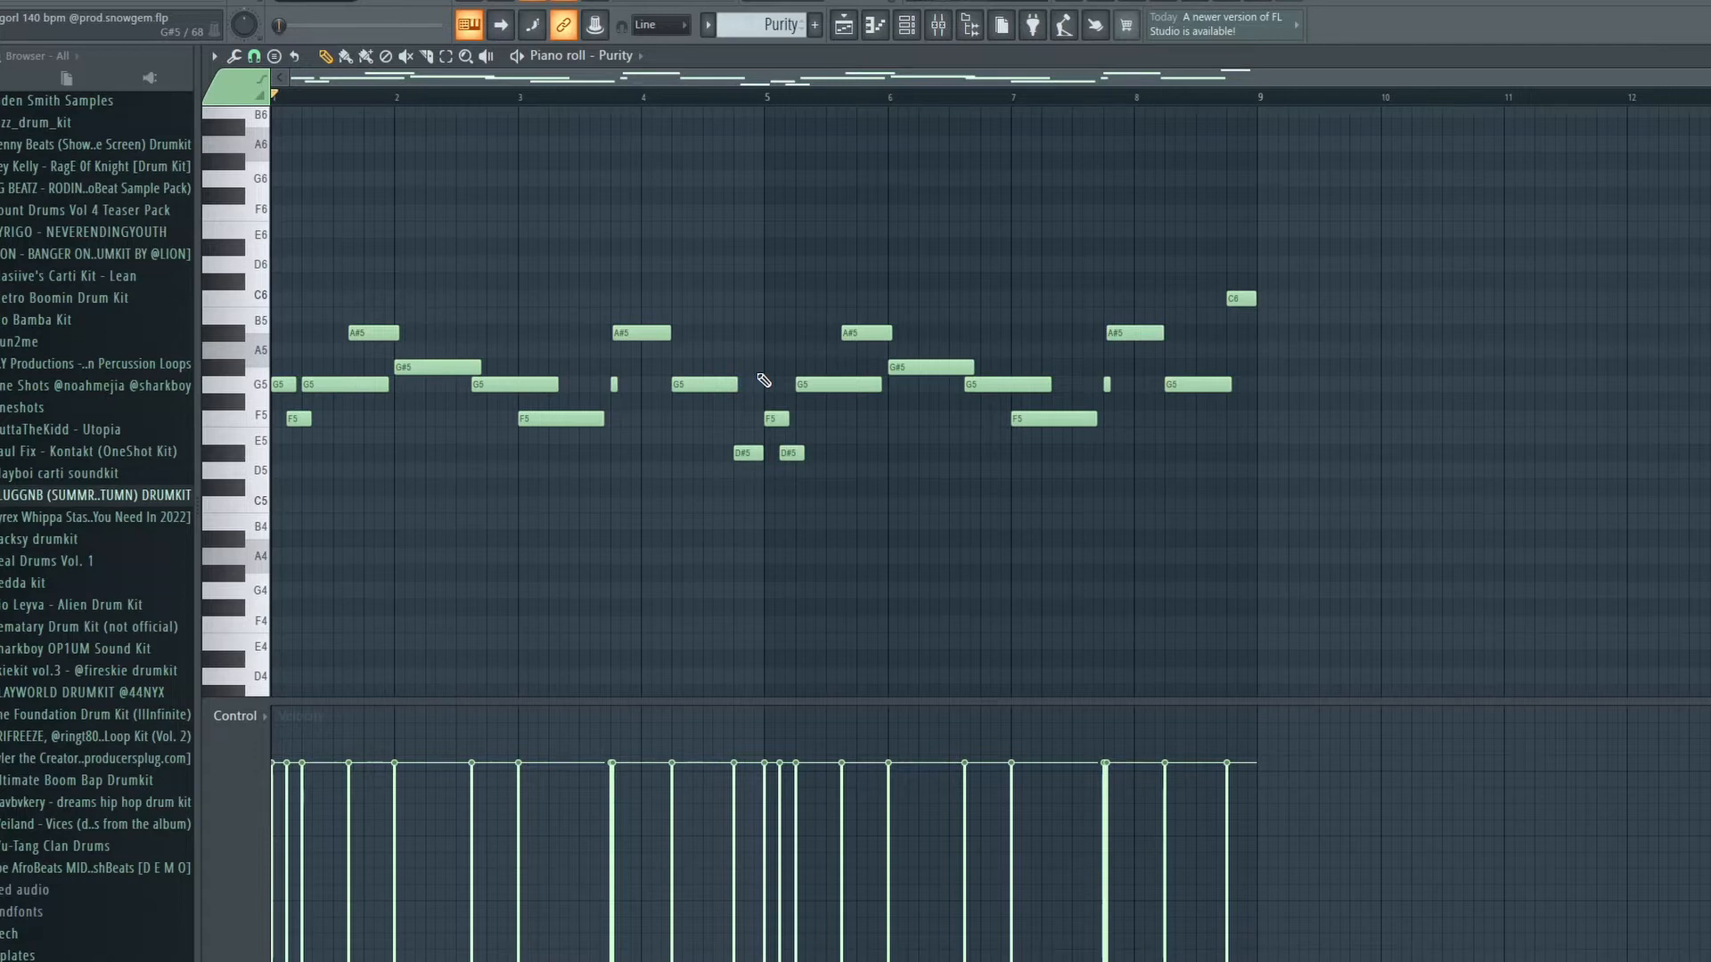
pyautogui.moveTo(499, 97); pyautogui.dragTo(554, 135)
pyautogui.press('space')
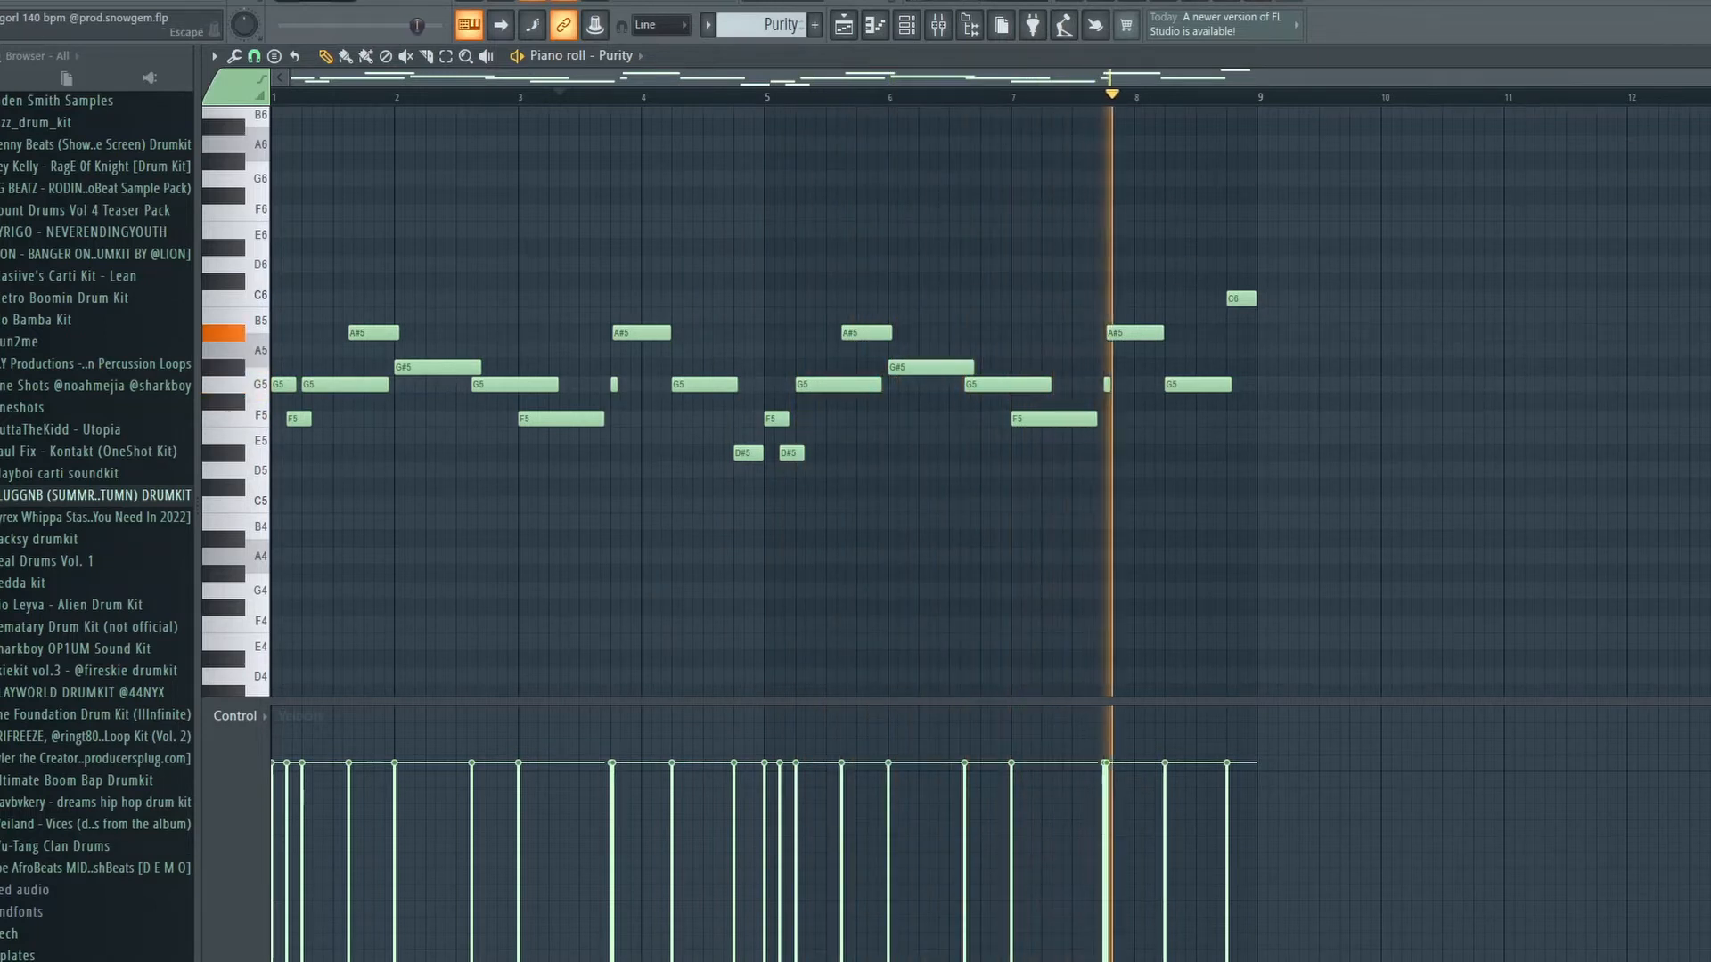
pyautogui.press('Escape')
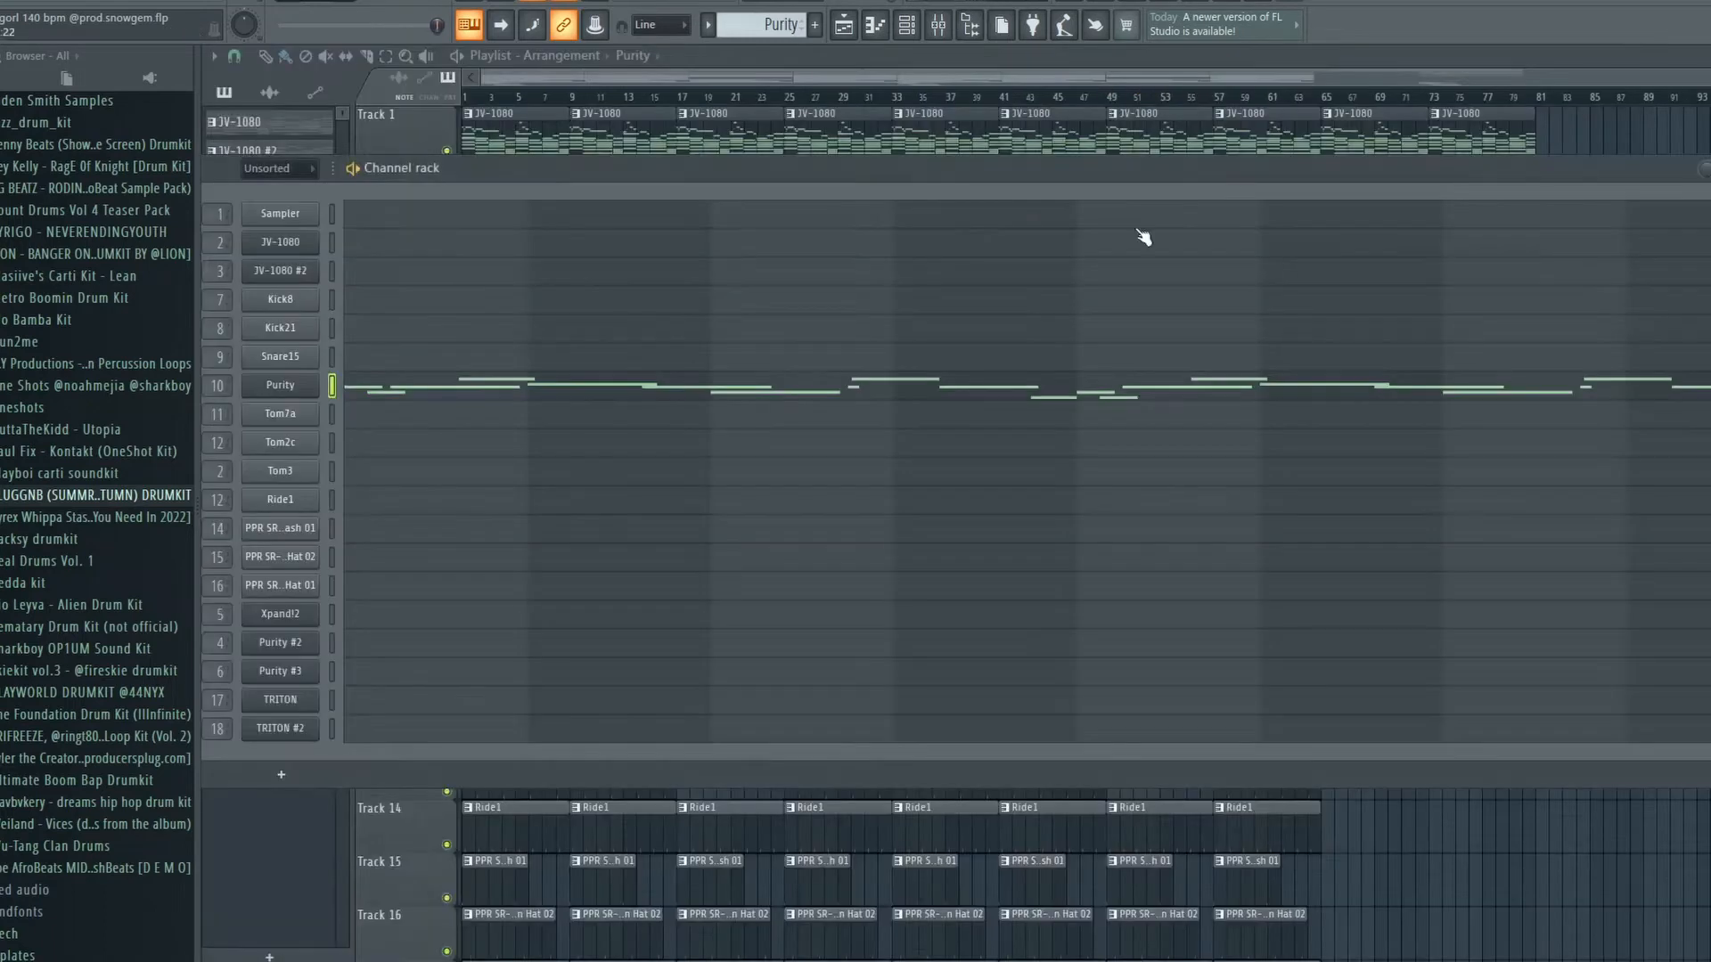
# Switch to the Xpand!2 pattern and view its melody notes in the piano roll.
pyautogui.doubleClick(513, 174)
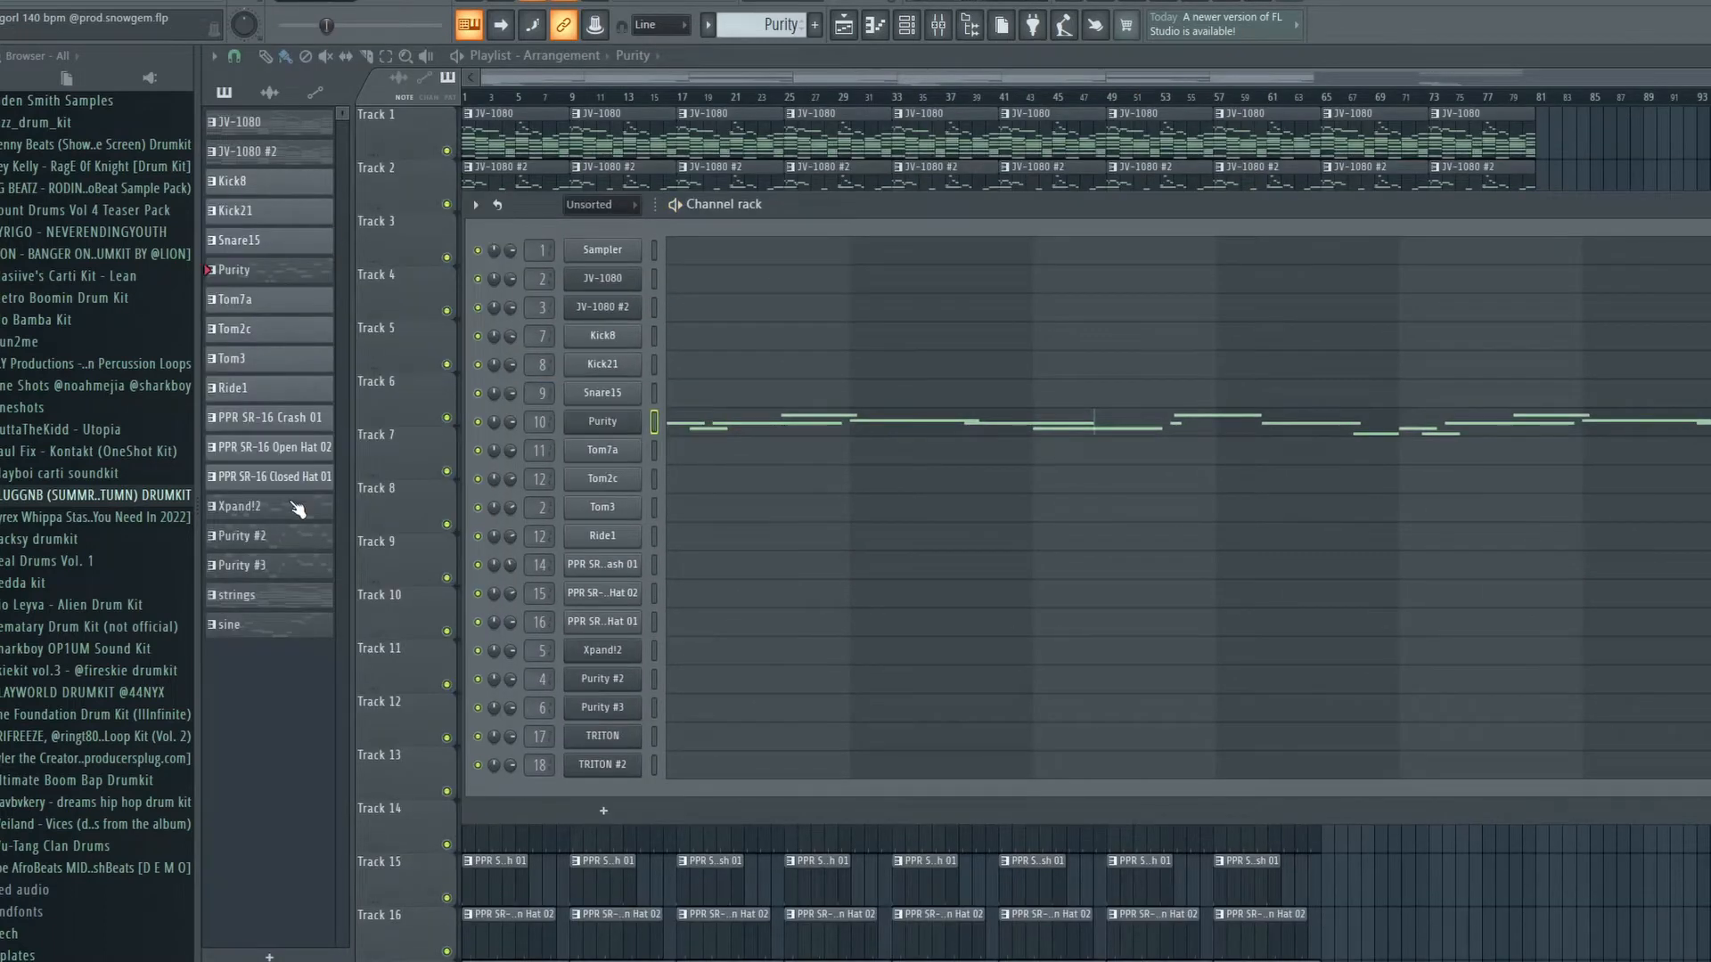
pyautogui.click(289, 509)
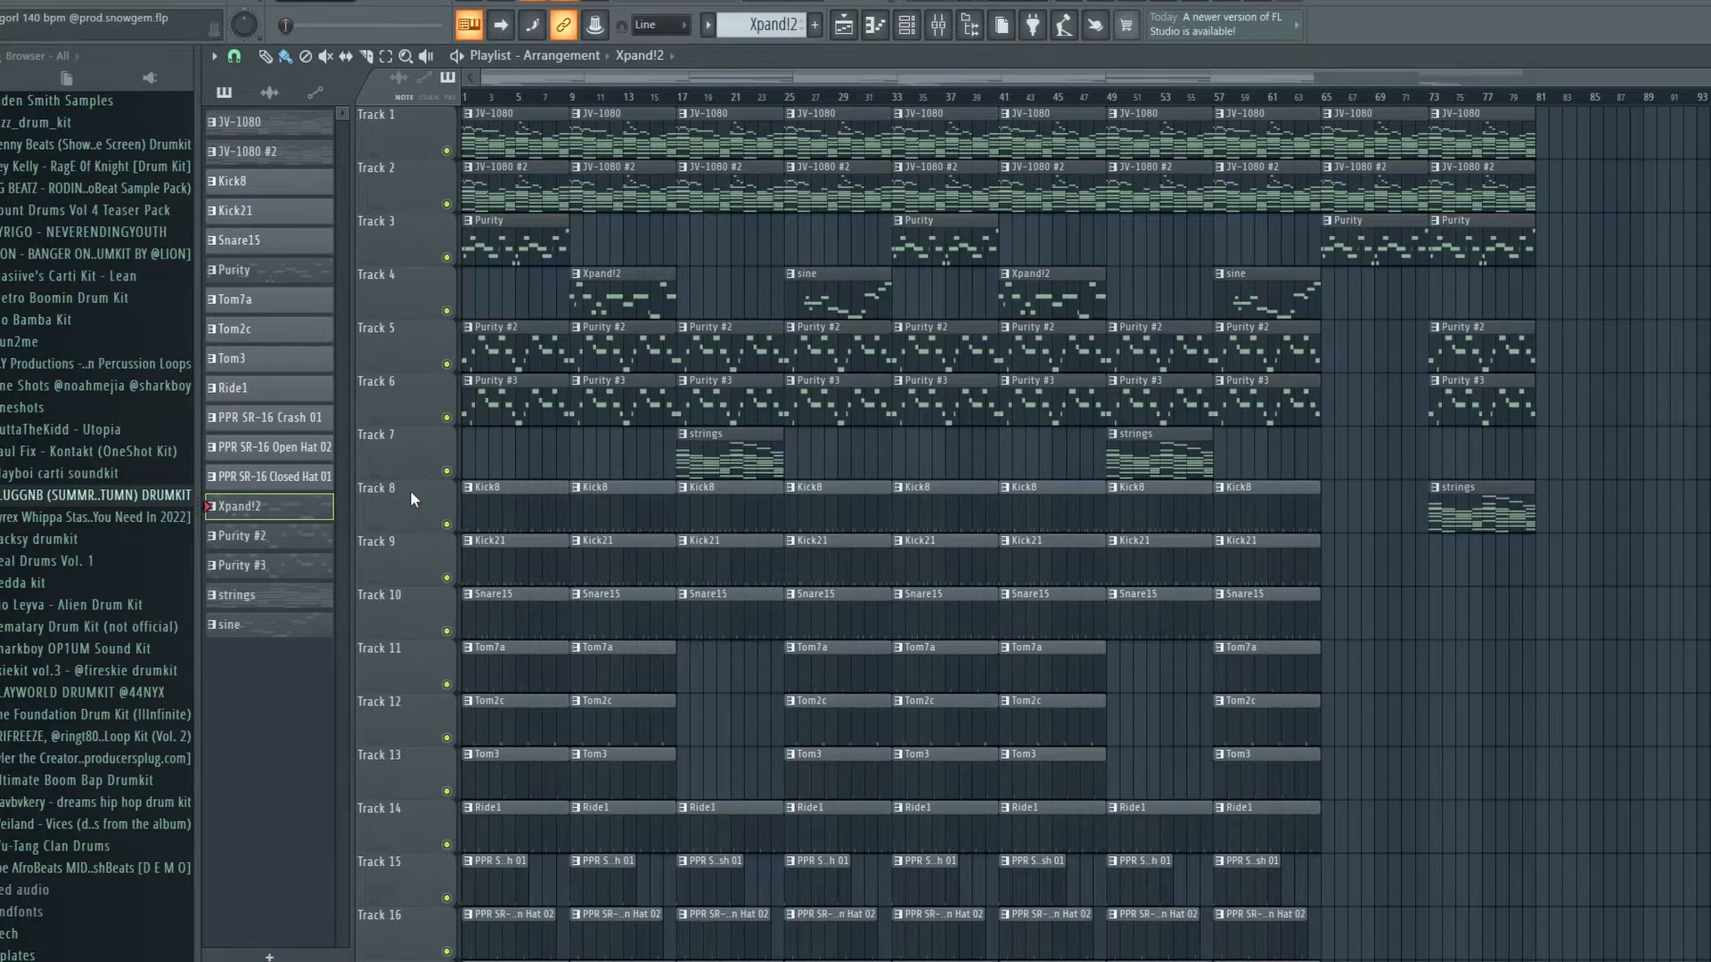
pyautogui.press('F6')
pyautogui.click(845, 668)
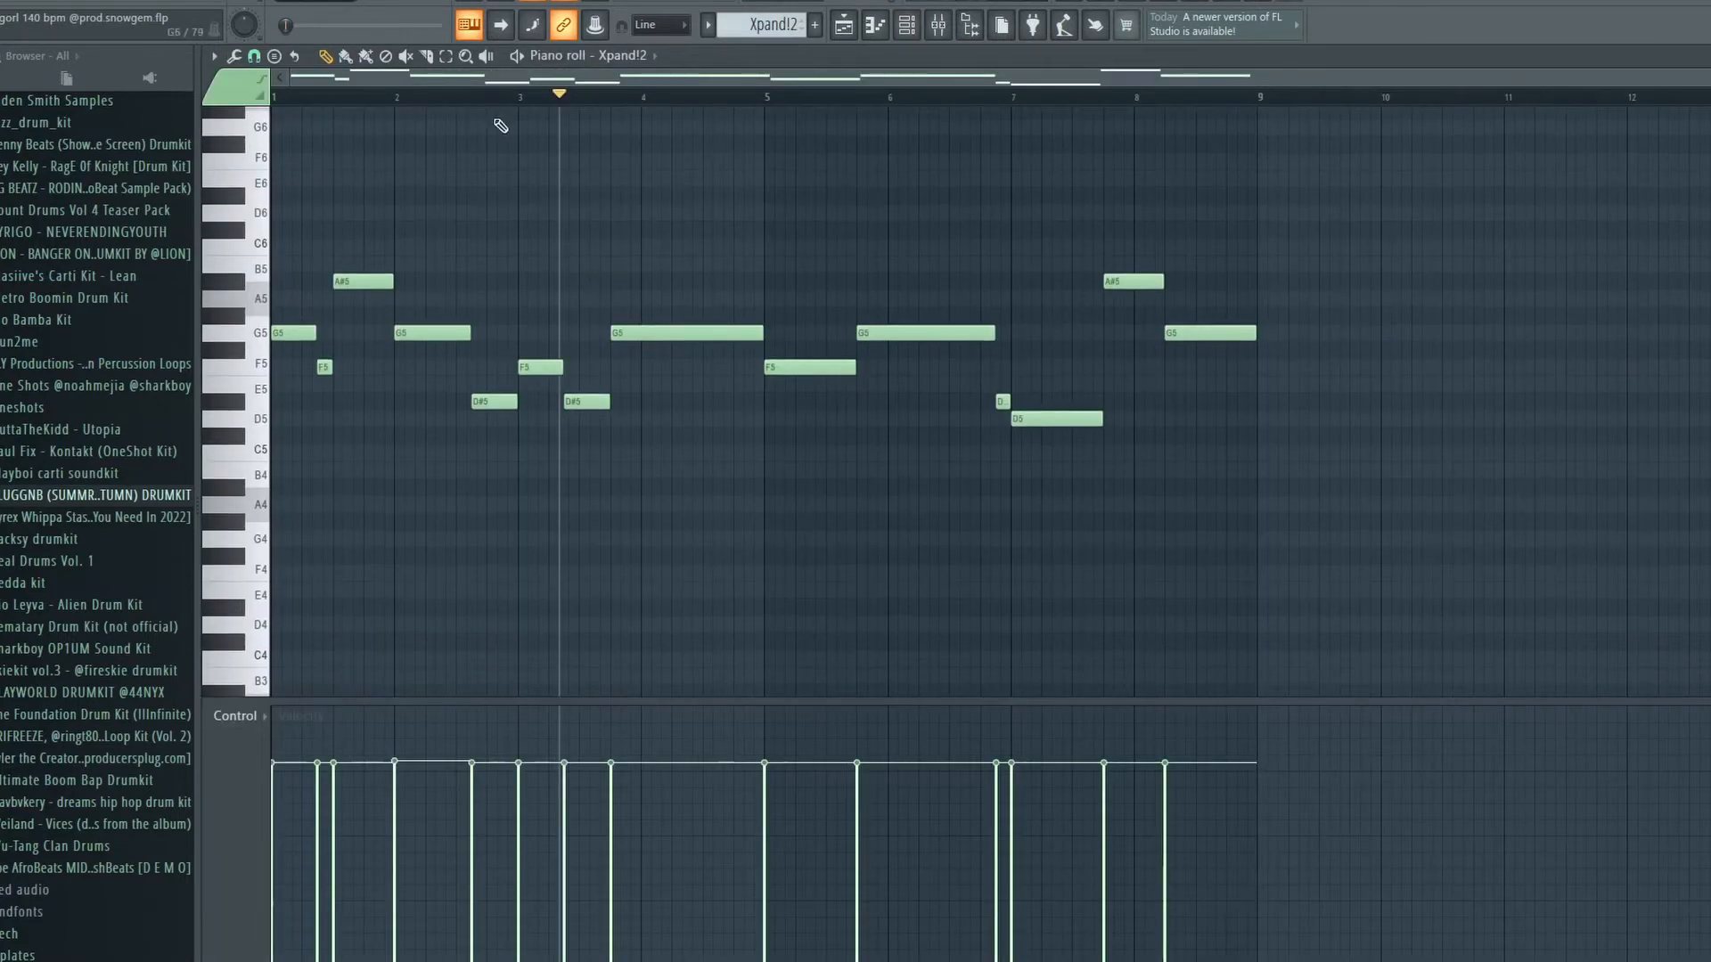
pyautogui.press('space')
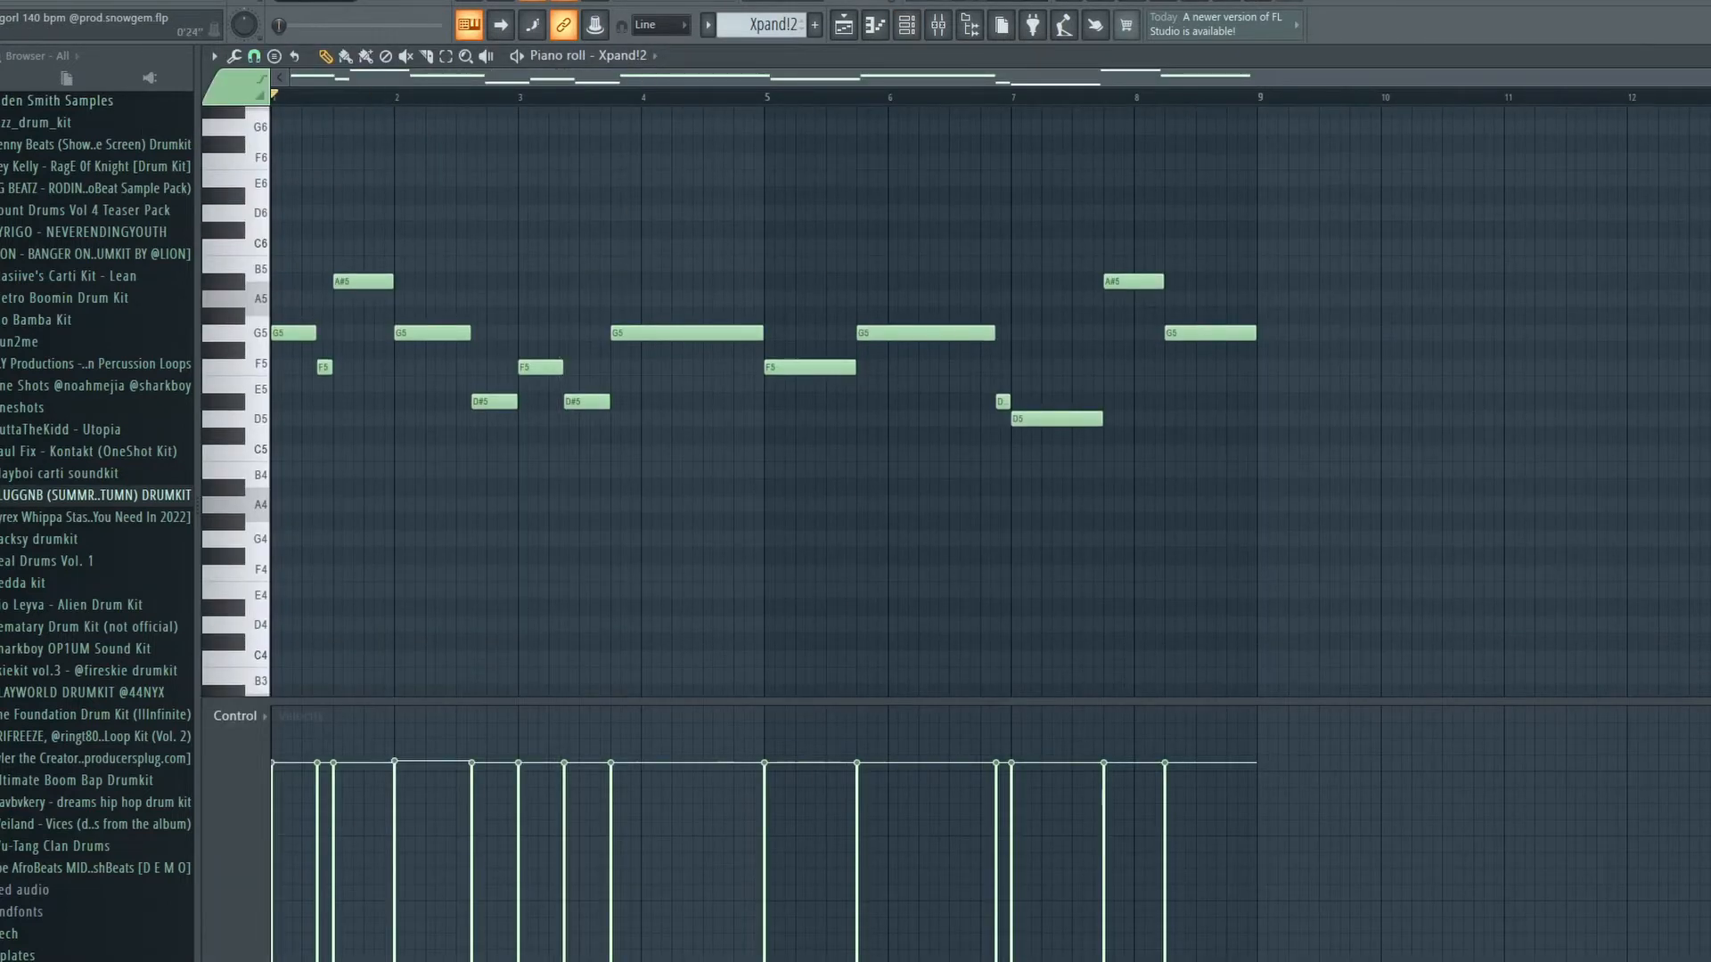
pyautogui.press('Escape')
# Expand the Xpand!2 instrument window to inspect the sound loaded in its first part, and close it.
pyautogui.click(624, 658)
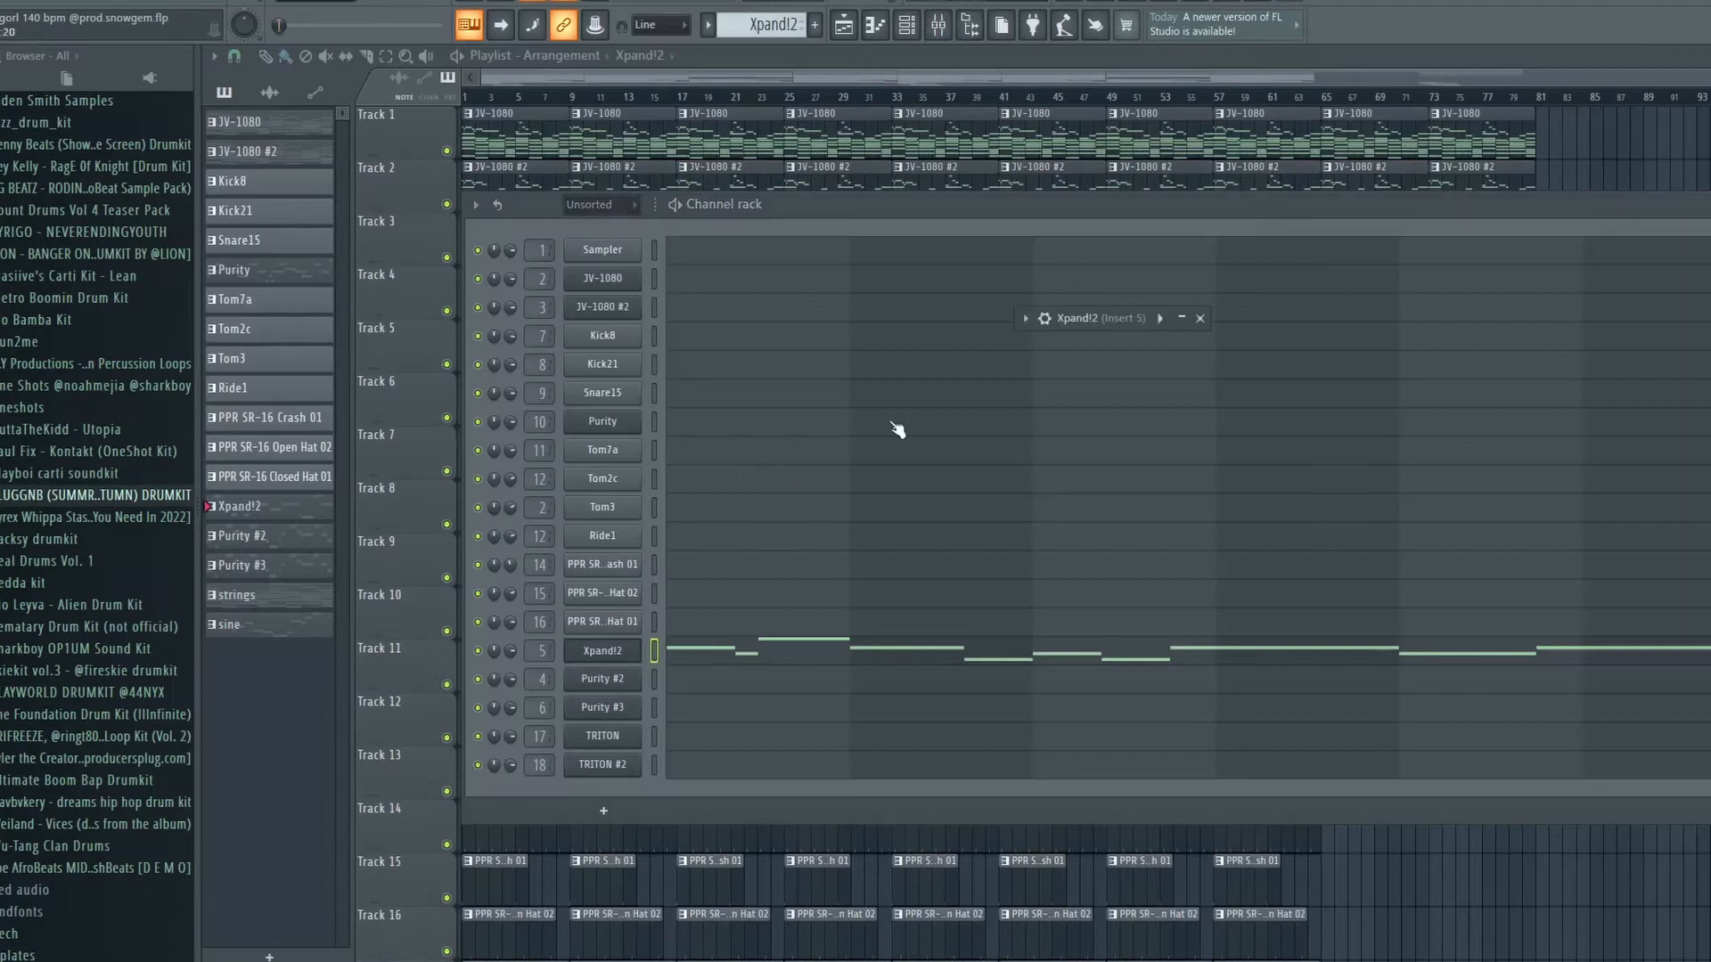
pyautogui.click(1180, 321)
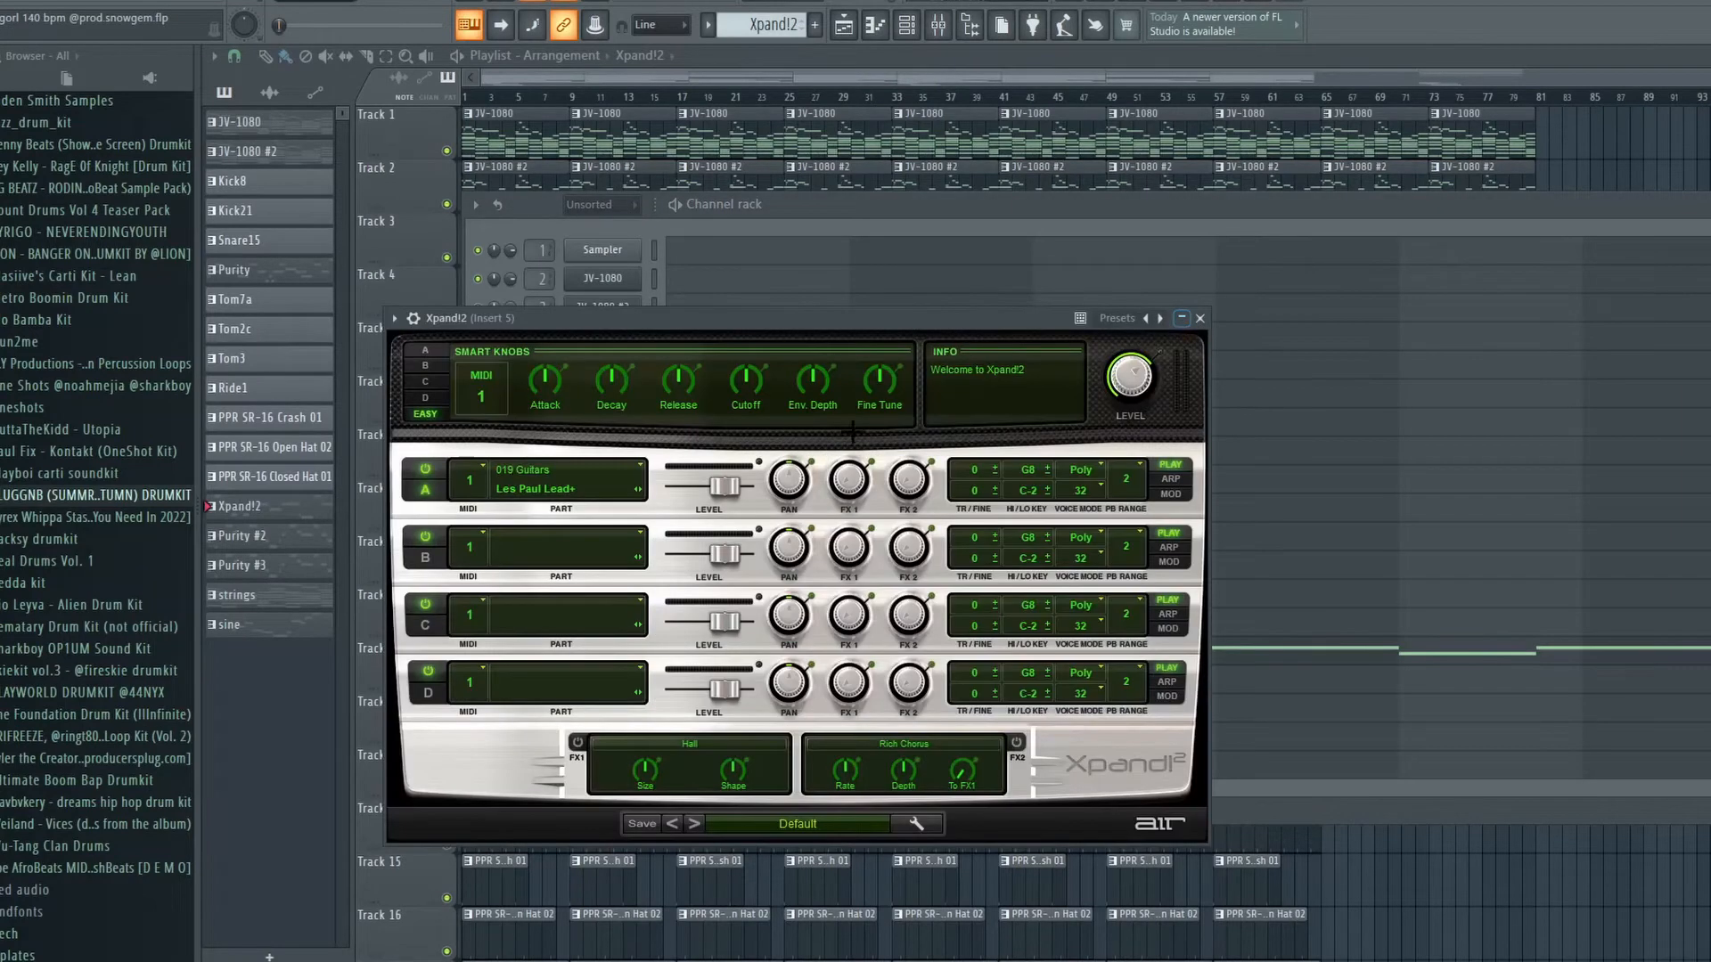
pyautogui.click(1200, 318)
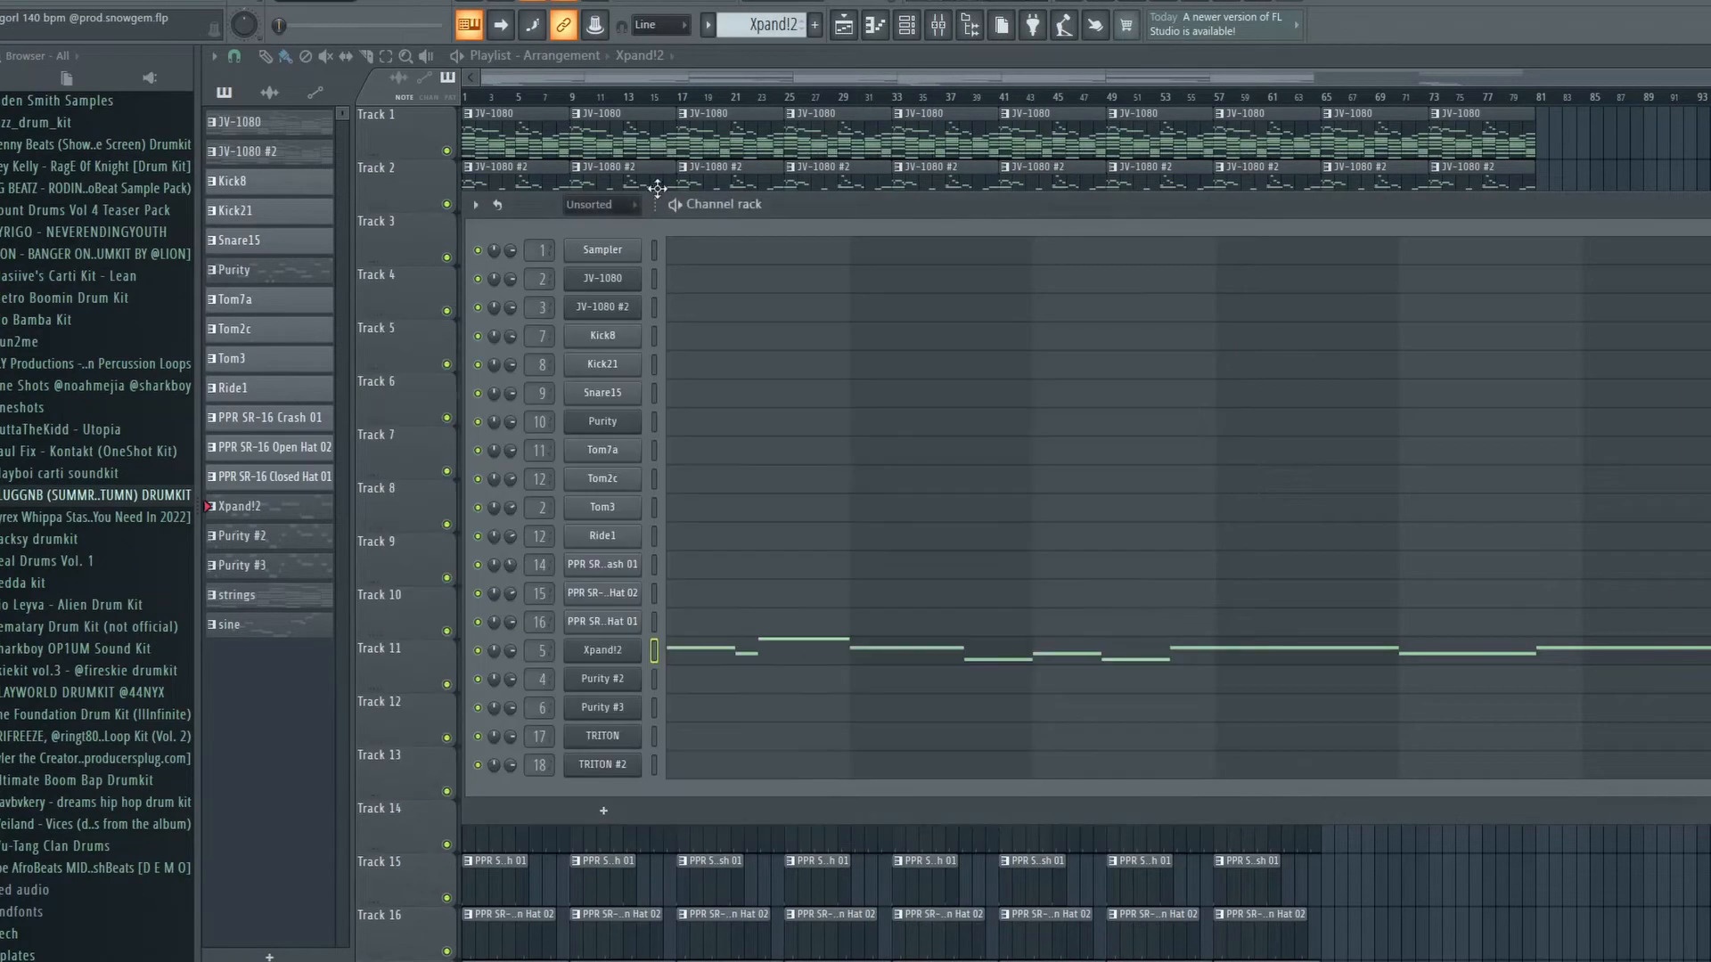
# Play back the Xpand!2 melody in the piano roll with all its notes in view, and leave the editor.
pyautogui.click(813, 653)
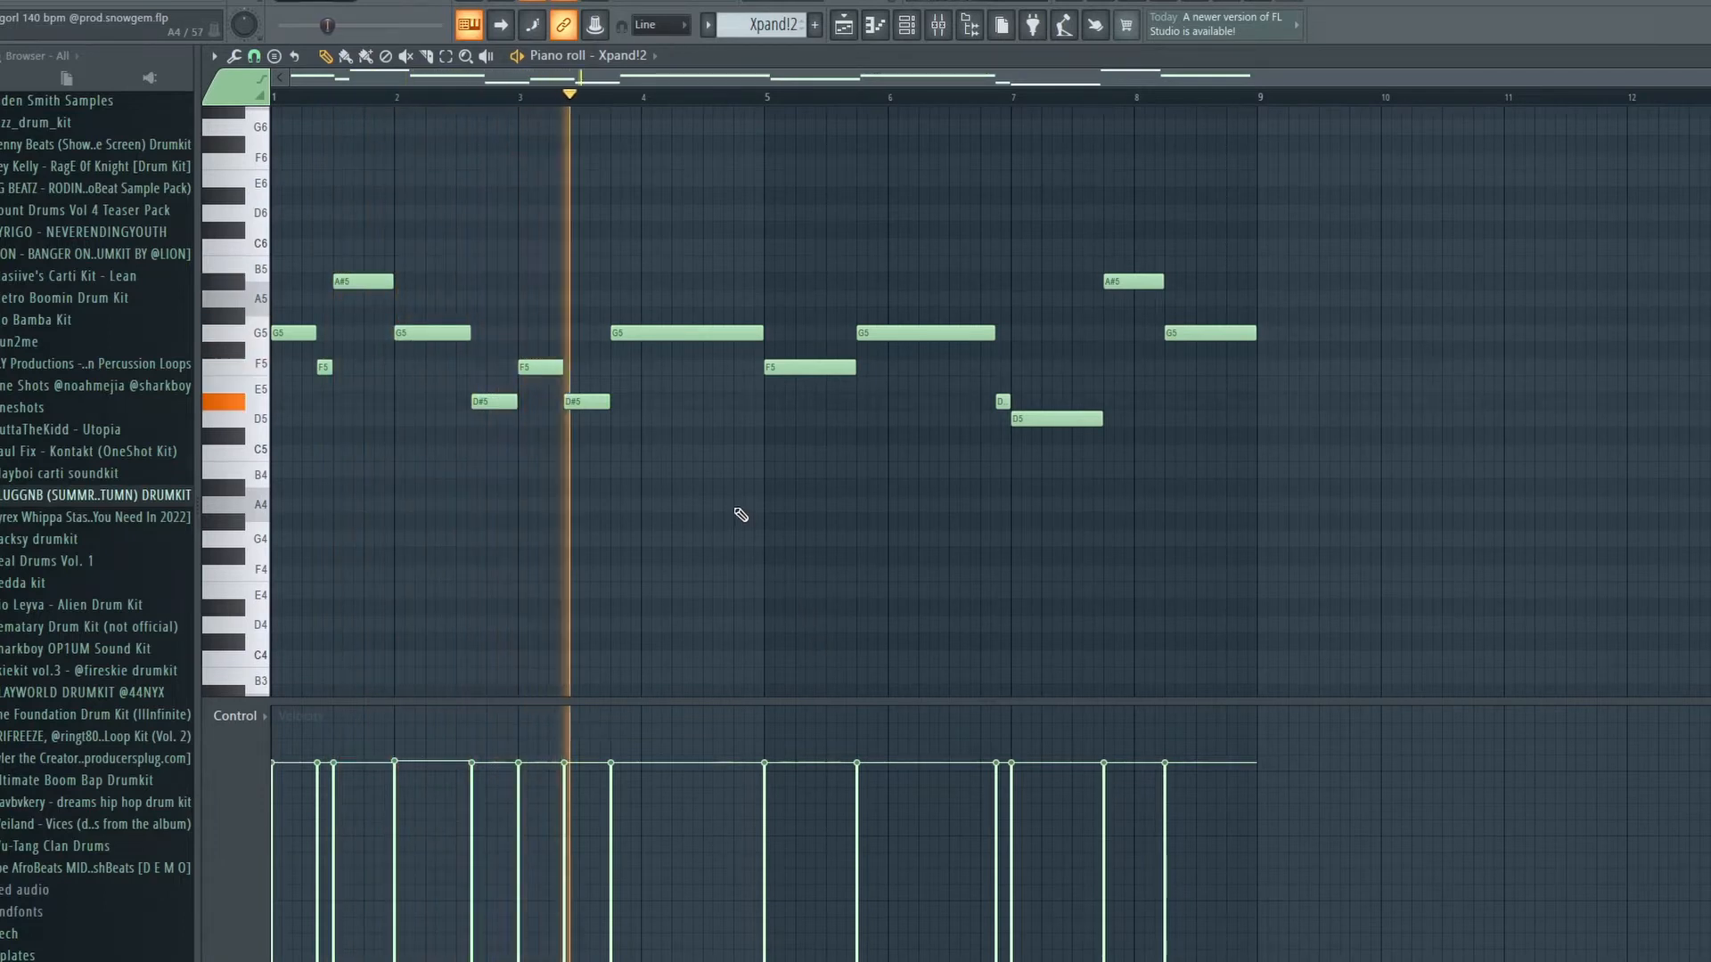
pyautogui.scroll(2, 736, 458)
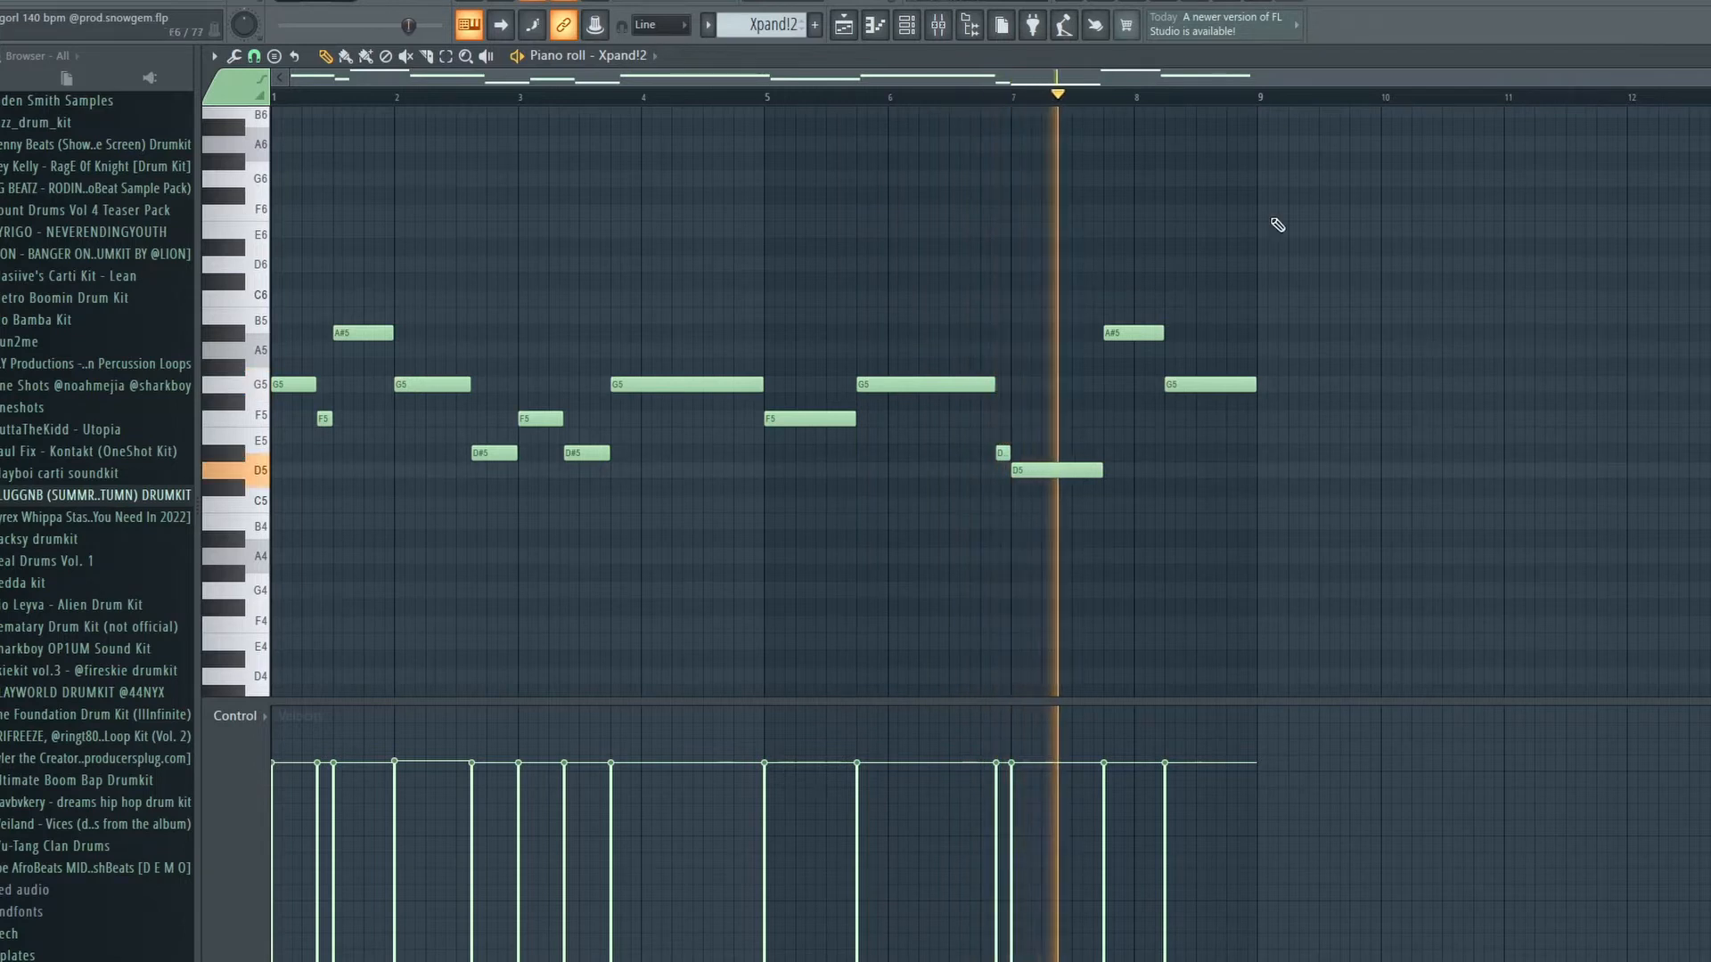
pyautogui.press('Escape')
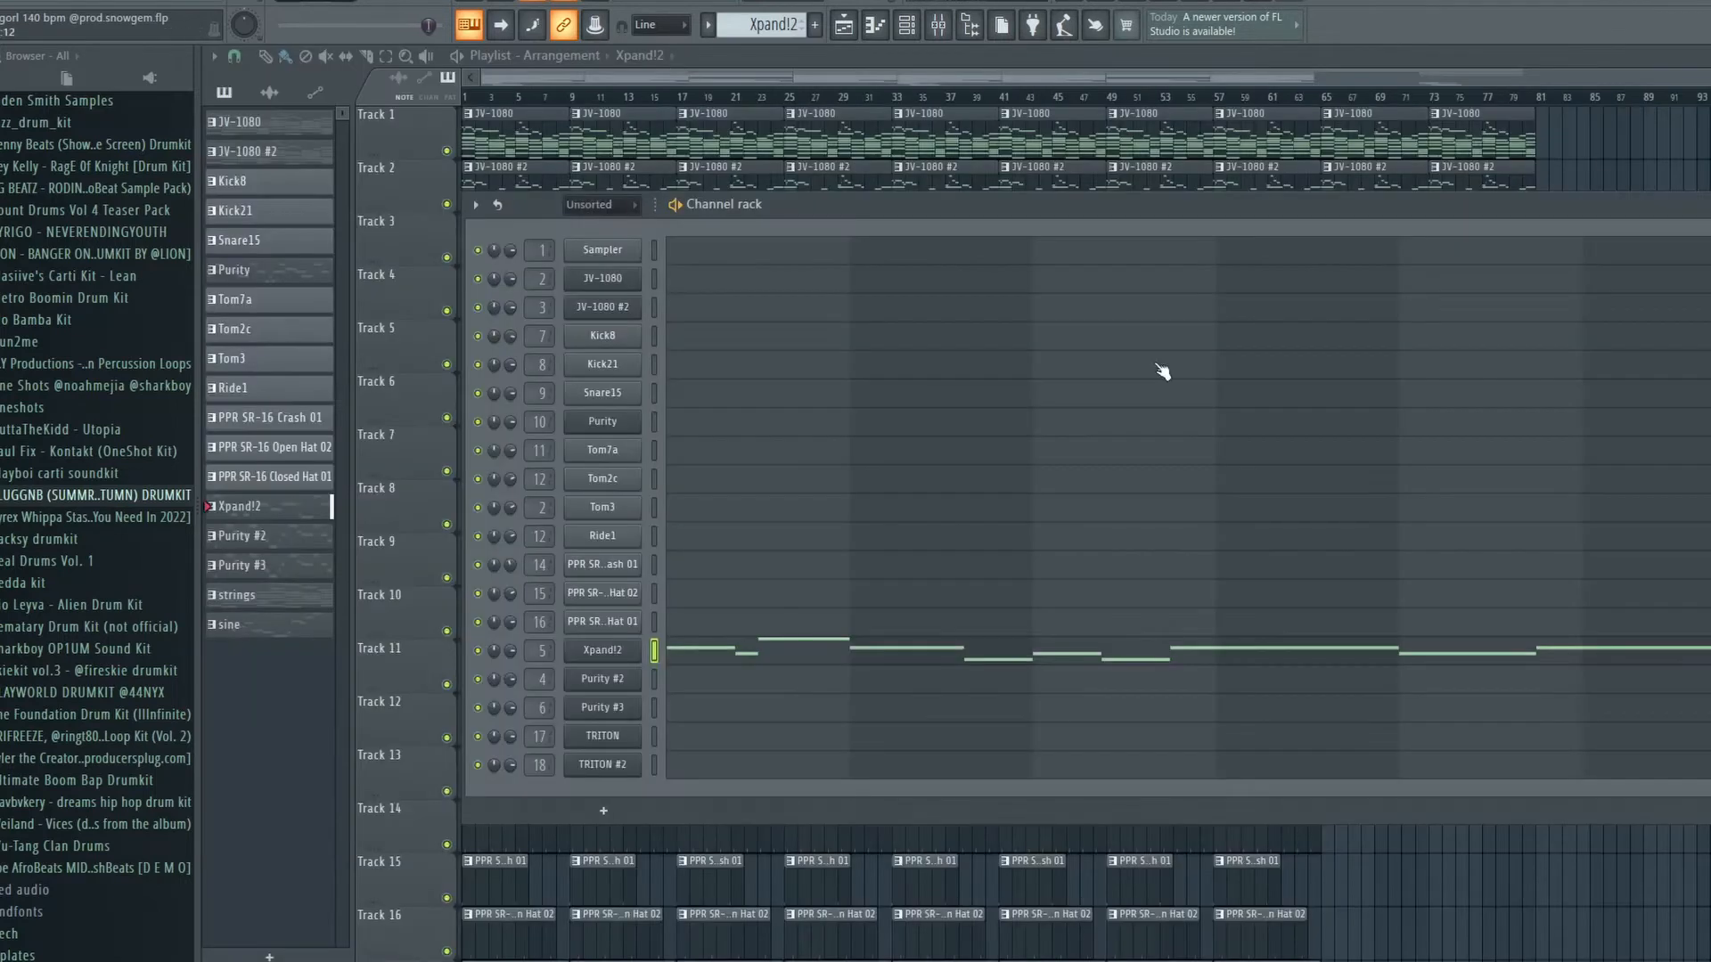
pyautogui.press('Escape')
# Reselect the Xpand!2 pattern, check the effects on its mixer insert, and look through the drum kit's Mixer Presets.
pyautogui.click(263, 549)
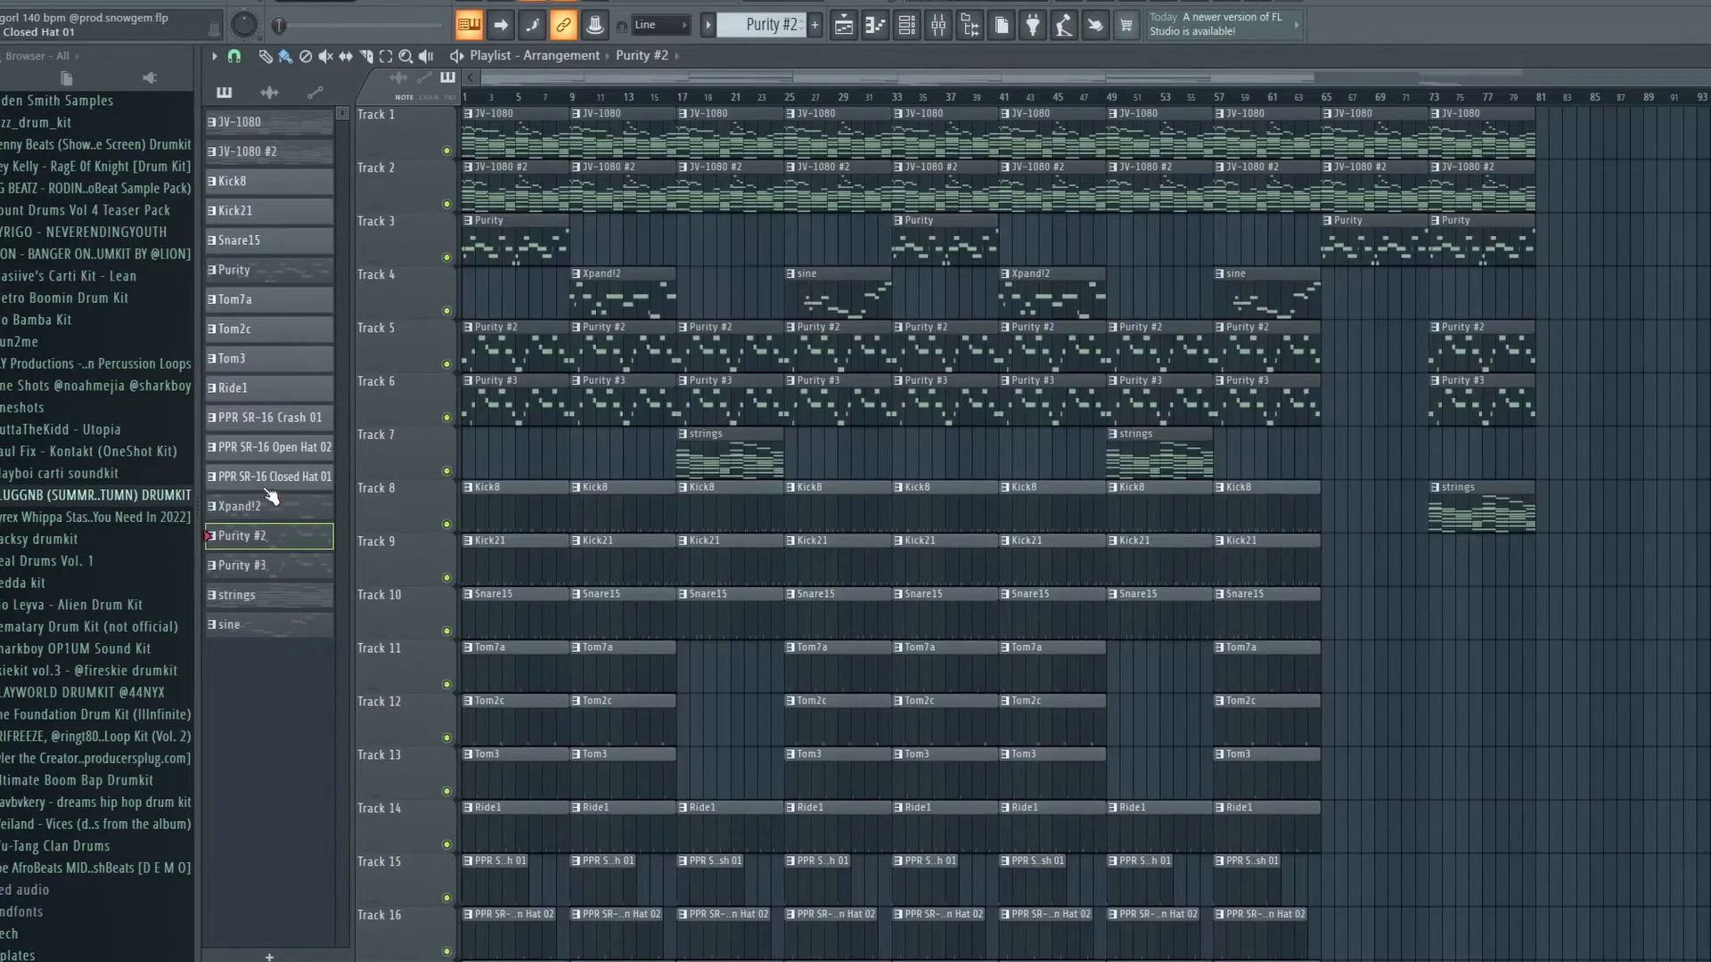
pyautogui.click(271, 506)
pyautogui.click(907, 25)
pyautogui.click(940, 26)
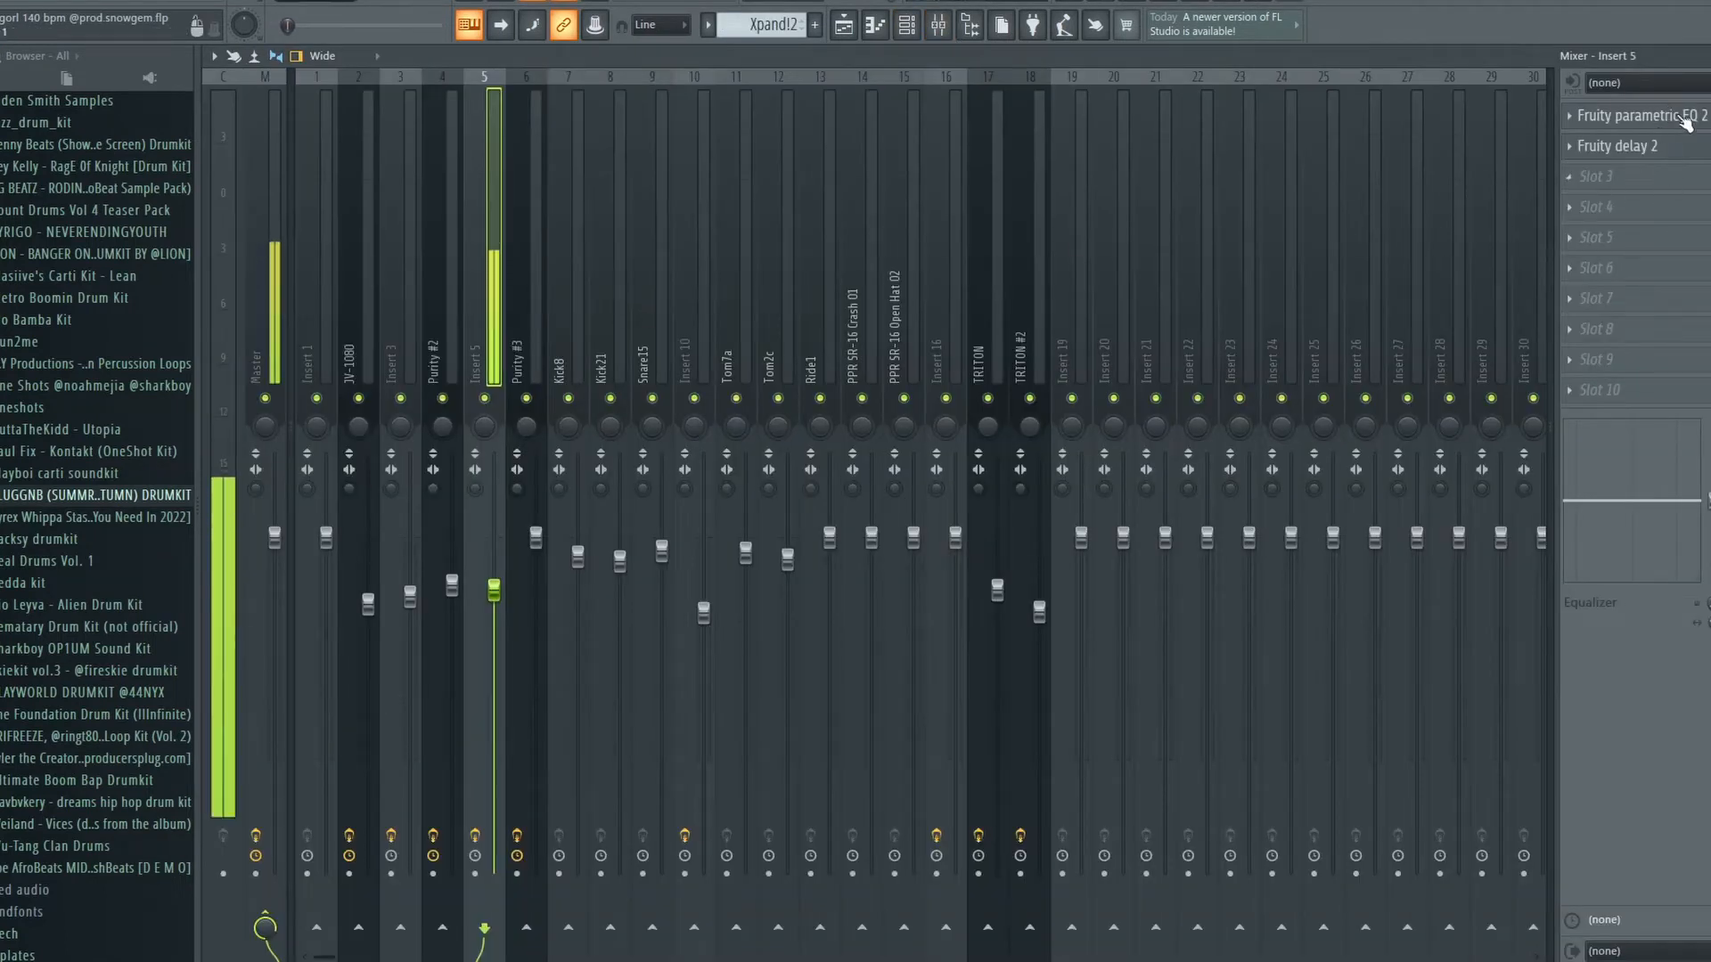
pyautogui.press('Escape')
pyautogui.click(62, 501)
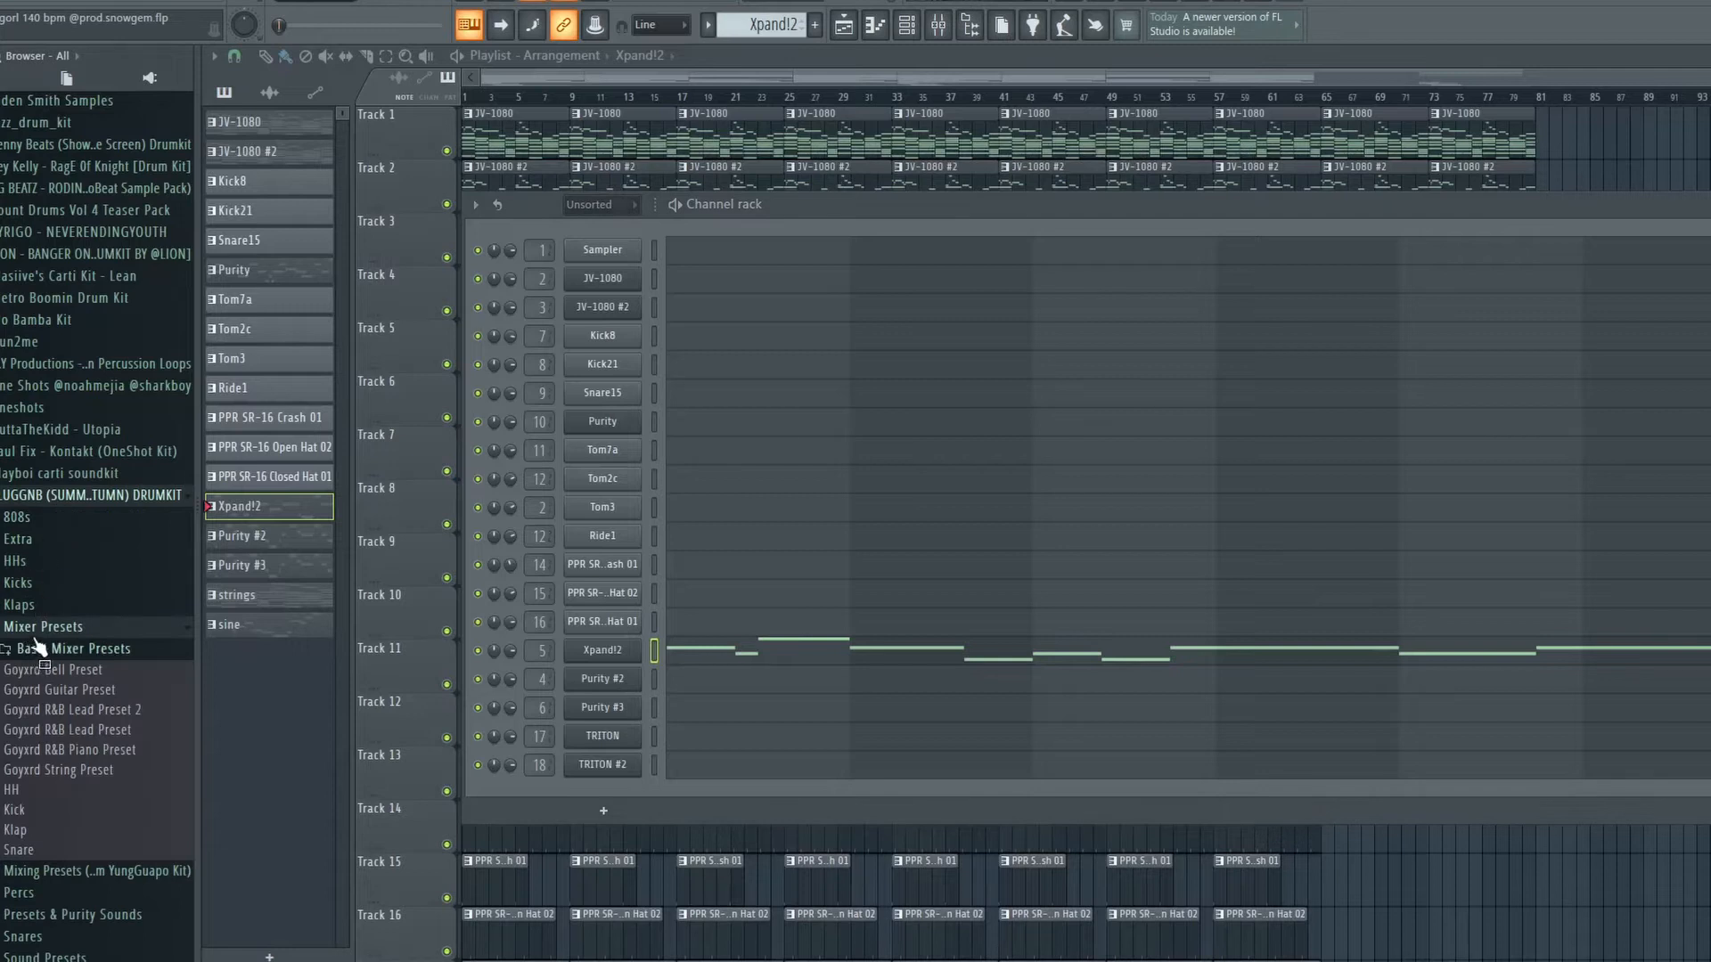
pyautogui.click(60, 495)
# Switch to the Purity #2 pattern, play back its notes in the piano roll, and check its instrument.
pyautogui.click(276, 537)
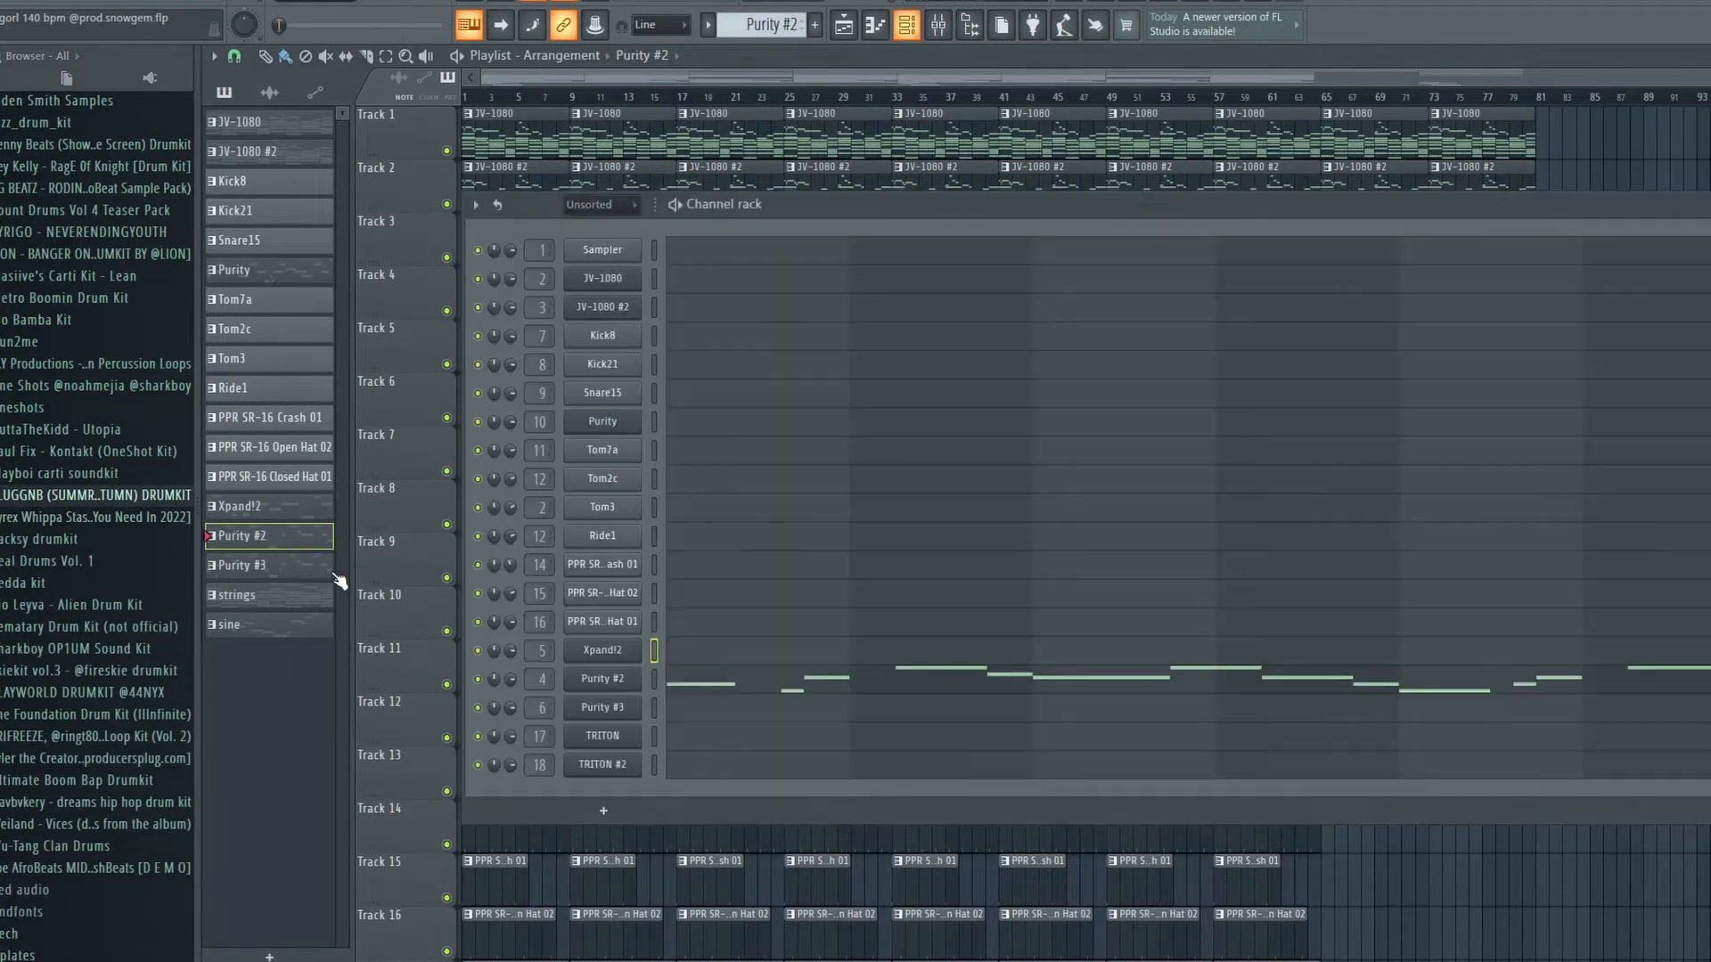
pyautogui.press('F6')
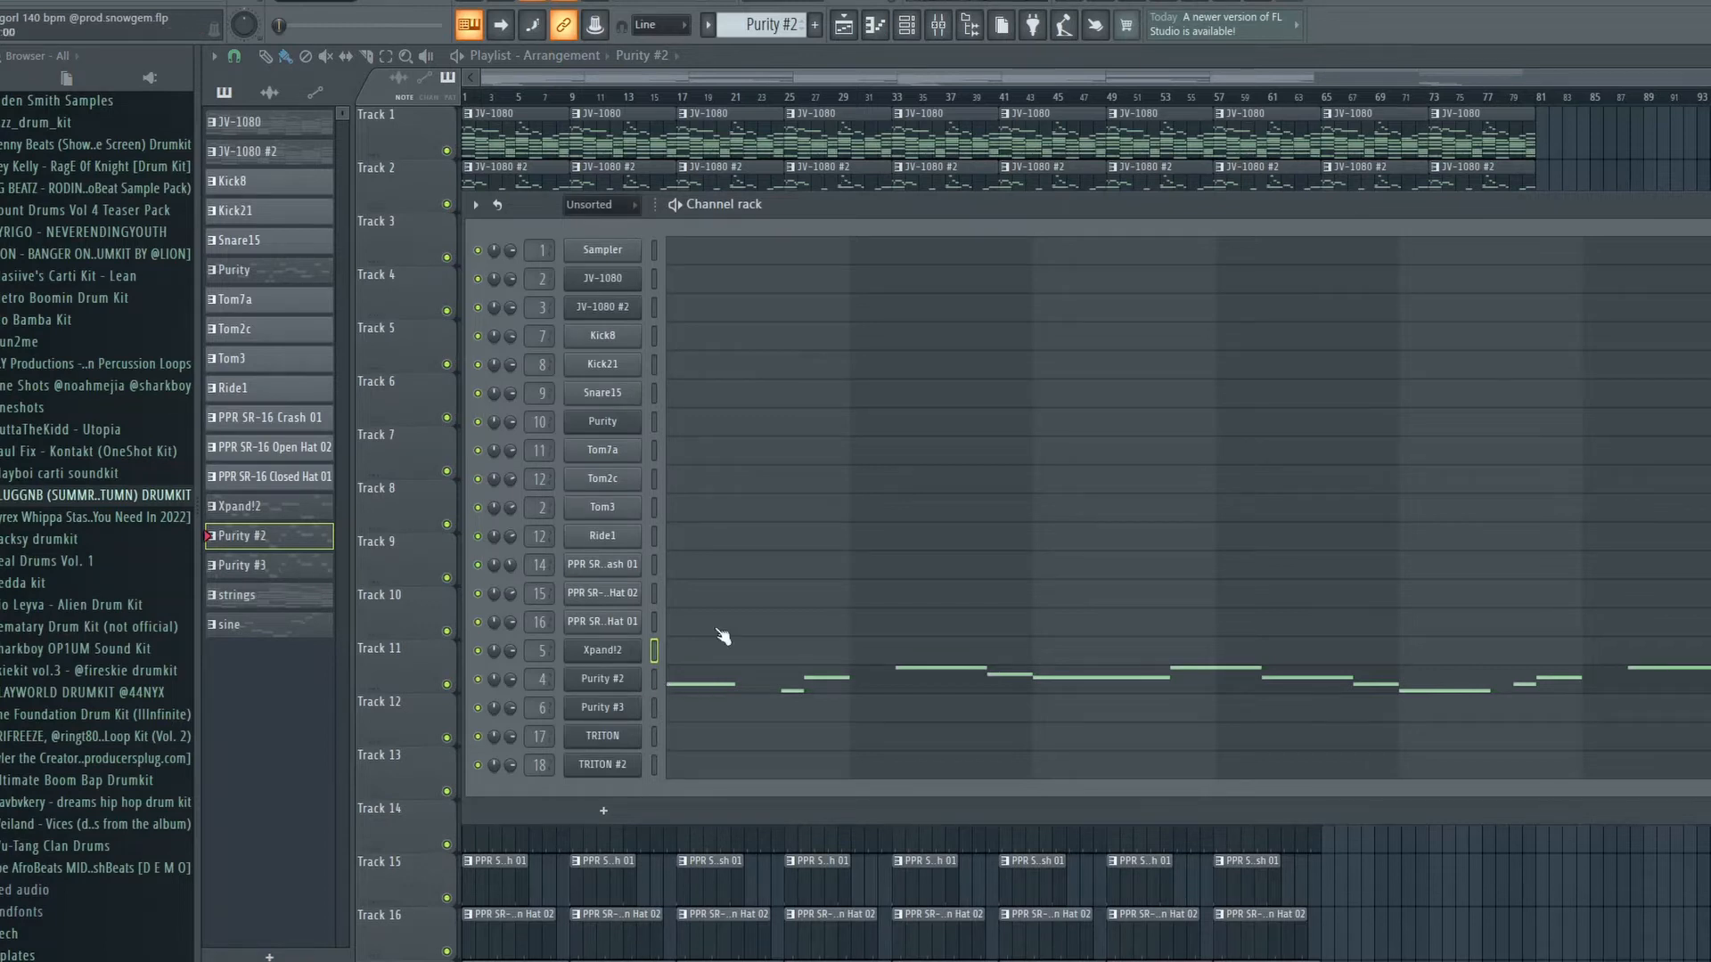
pyautogui.click(872, 691)
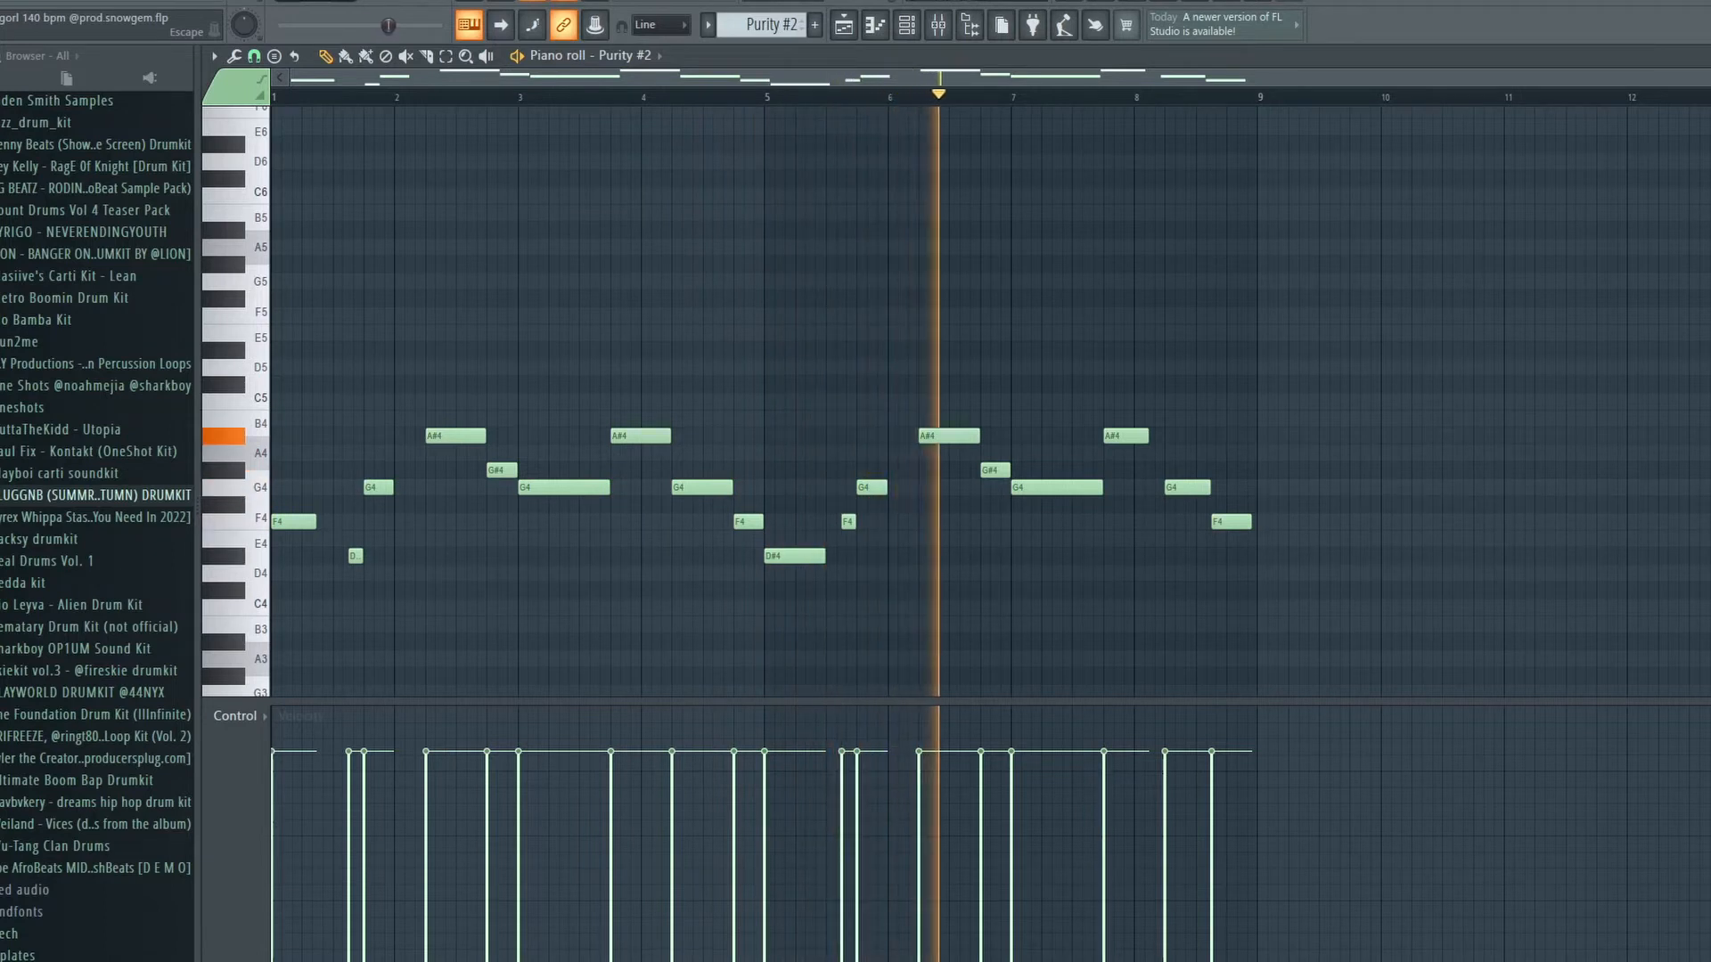
pyautogui.press('space')
pyautogui.press('Escape')
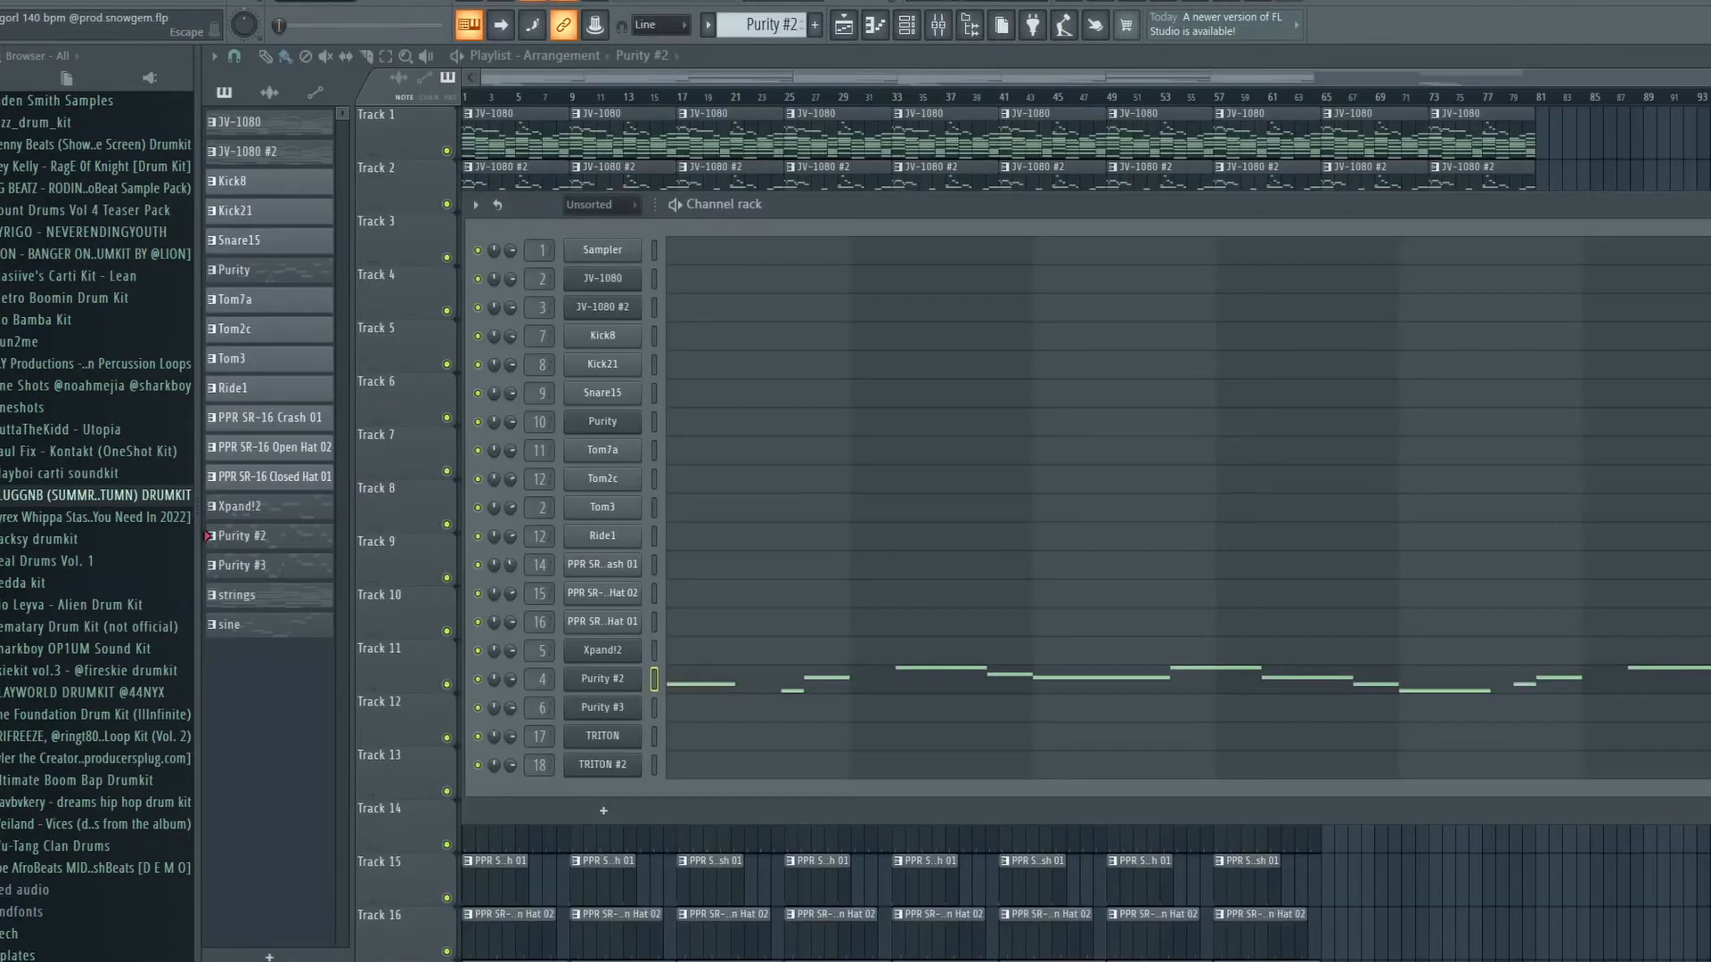
pyautogui.click(597, 681)
pyautogui.click(917, 145)
# Switch to the Purity #3 pattern and open its instrument to see which bass preset it uses.
pyautogui.click(286, 565)
pyautogui.press('F6')
pyautogui.click(603, 707)
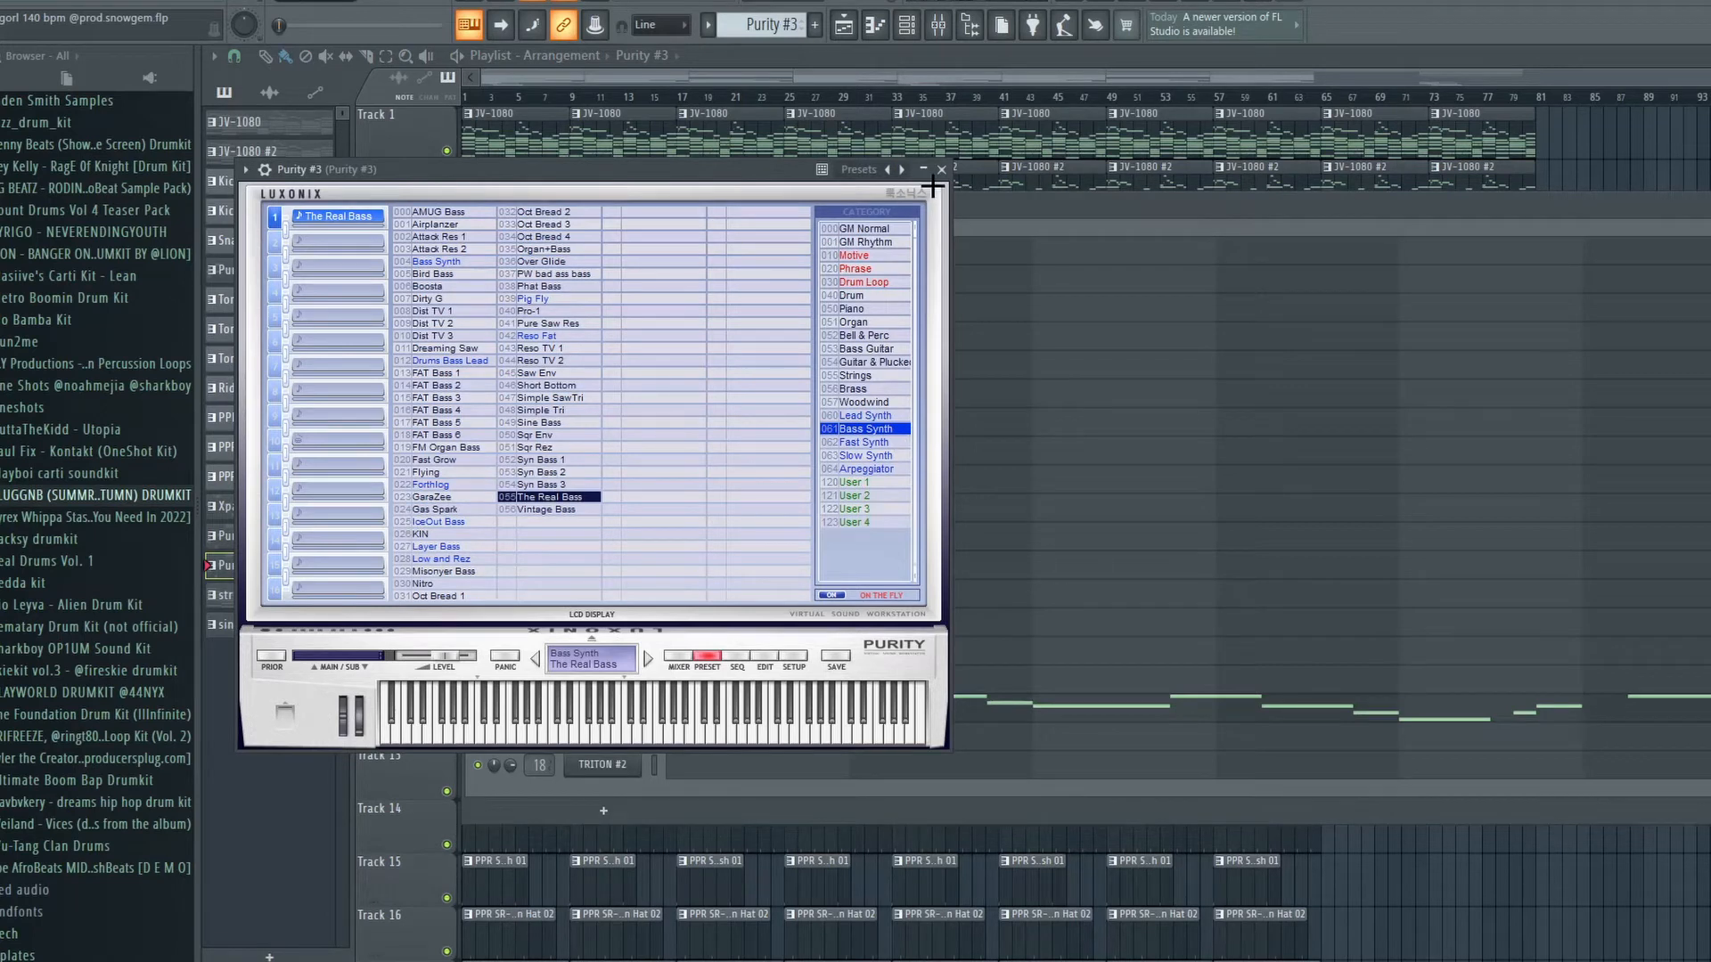
# Close the Purity #3 instrument, play back the pattern's notes in the piano roll, and leave the editor.
pyautogui.click(936, 168)
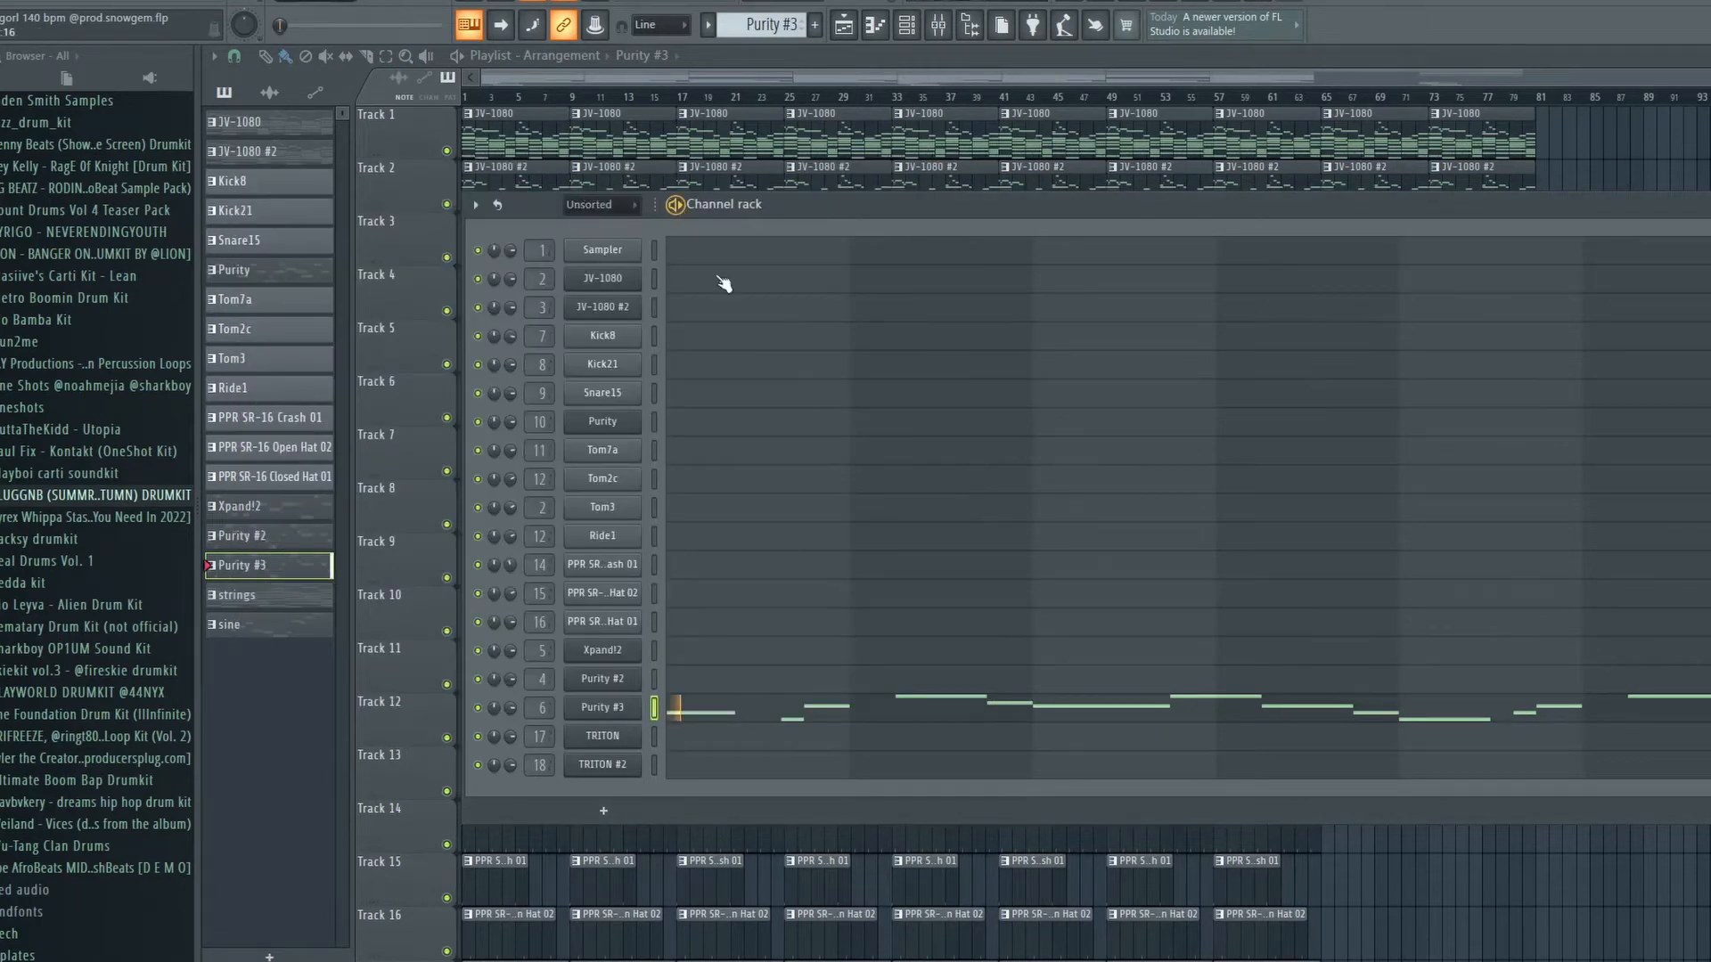
pyautogui.click(911, 725)
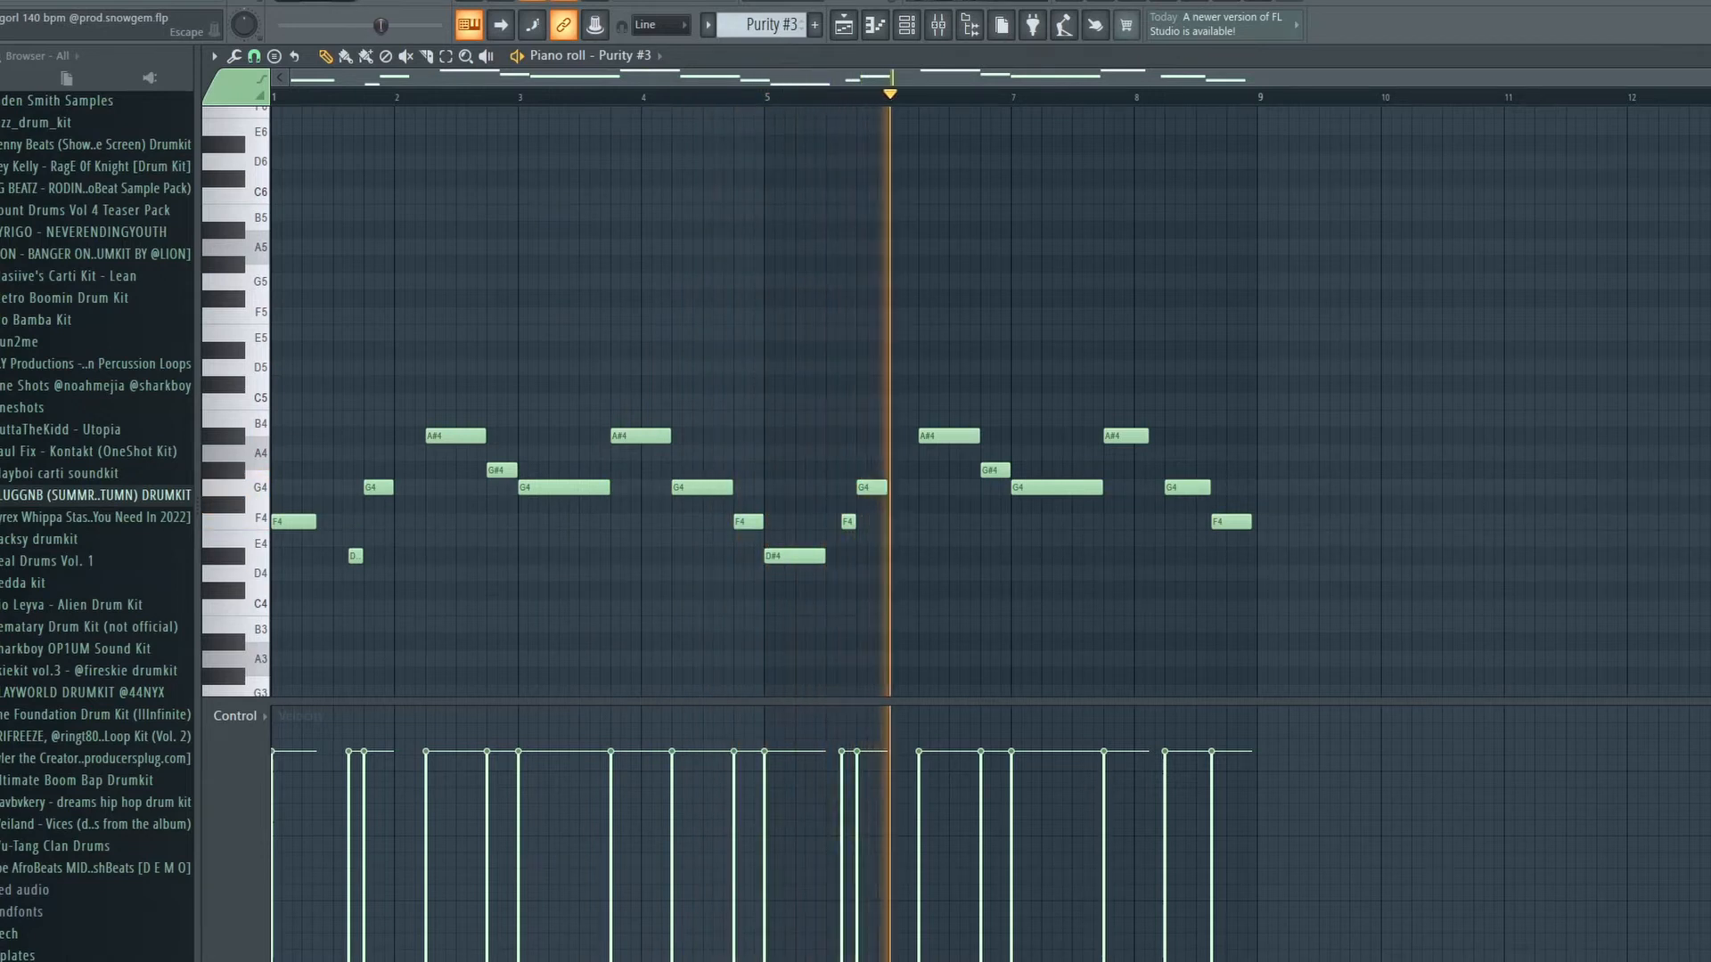
pyautogui.press('space')
pyautogui.press('Escape')
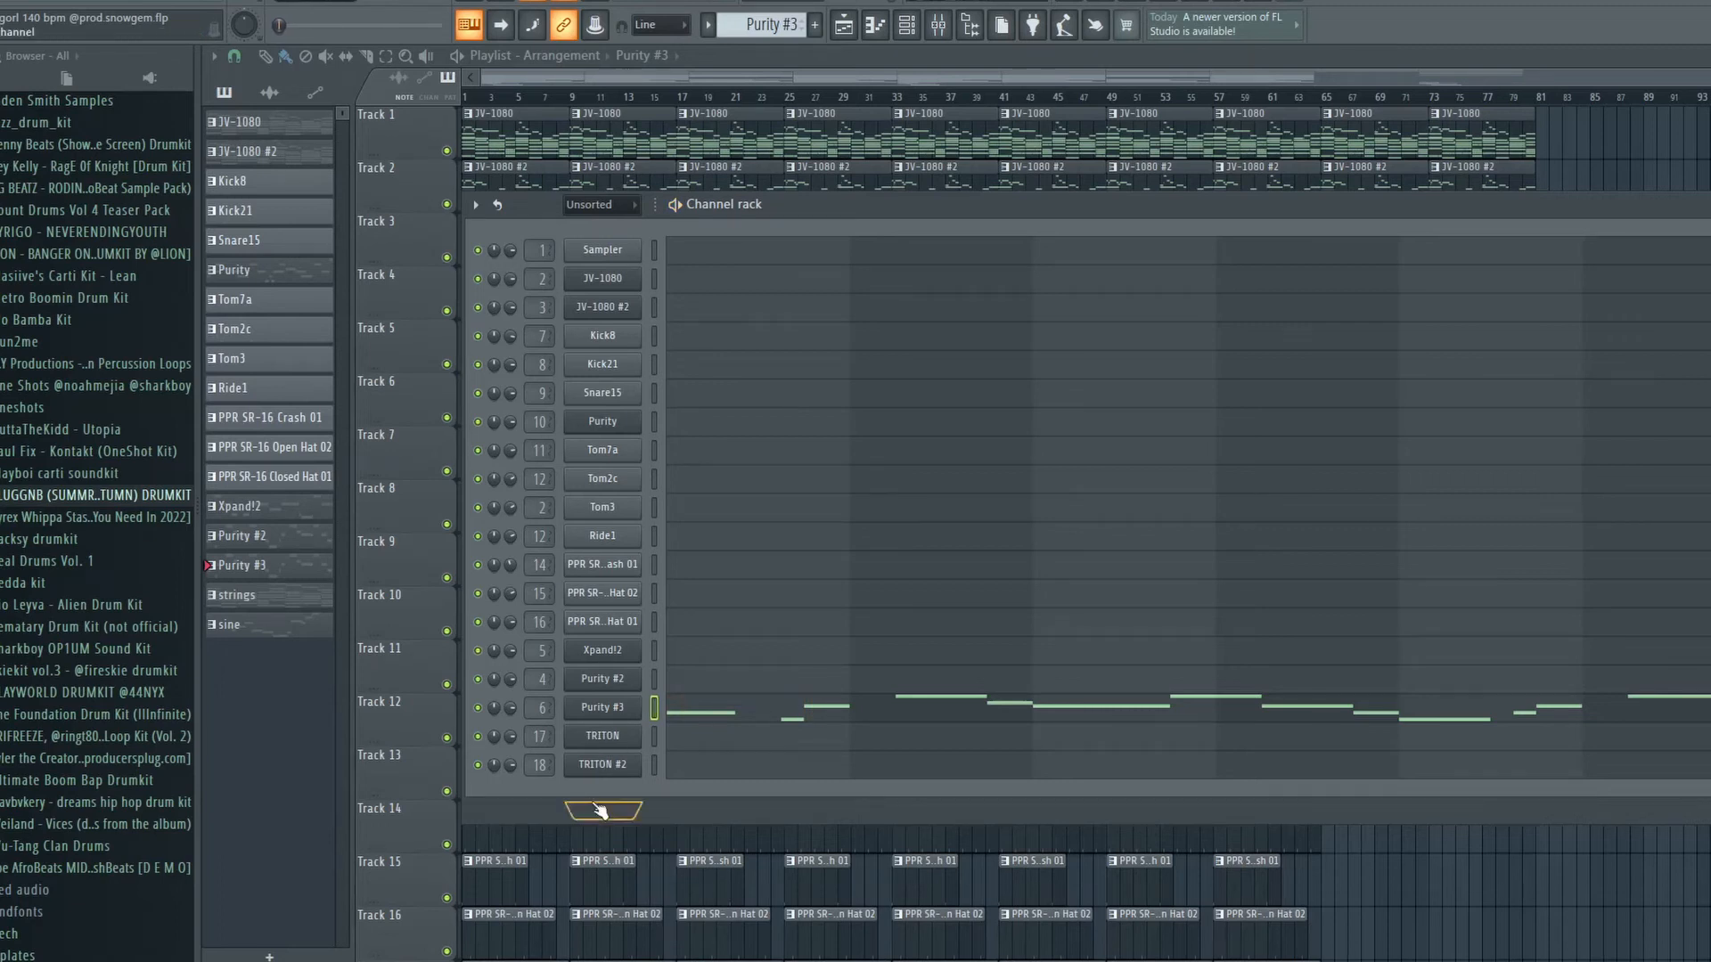
# Switch to the strings pattern and check which preset its TRITON instrument uses.
pyautogui.click(273, 604)
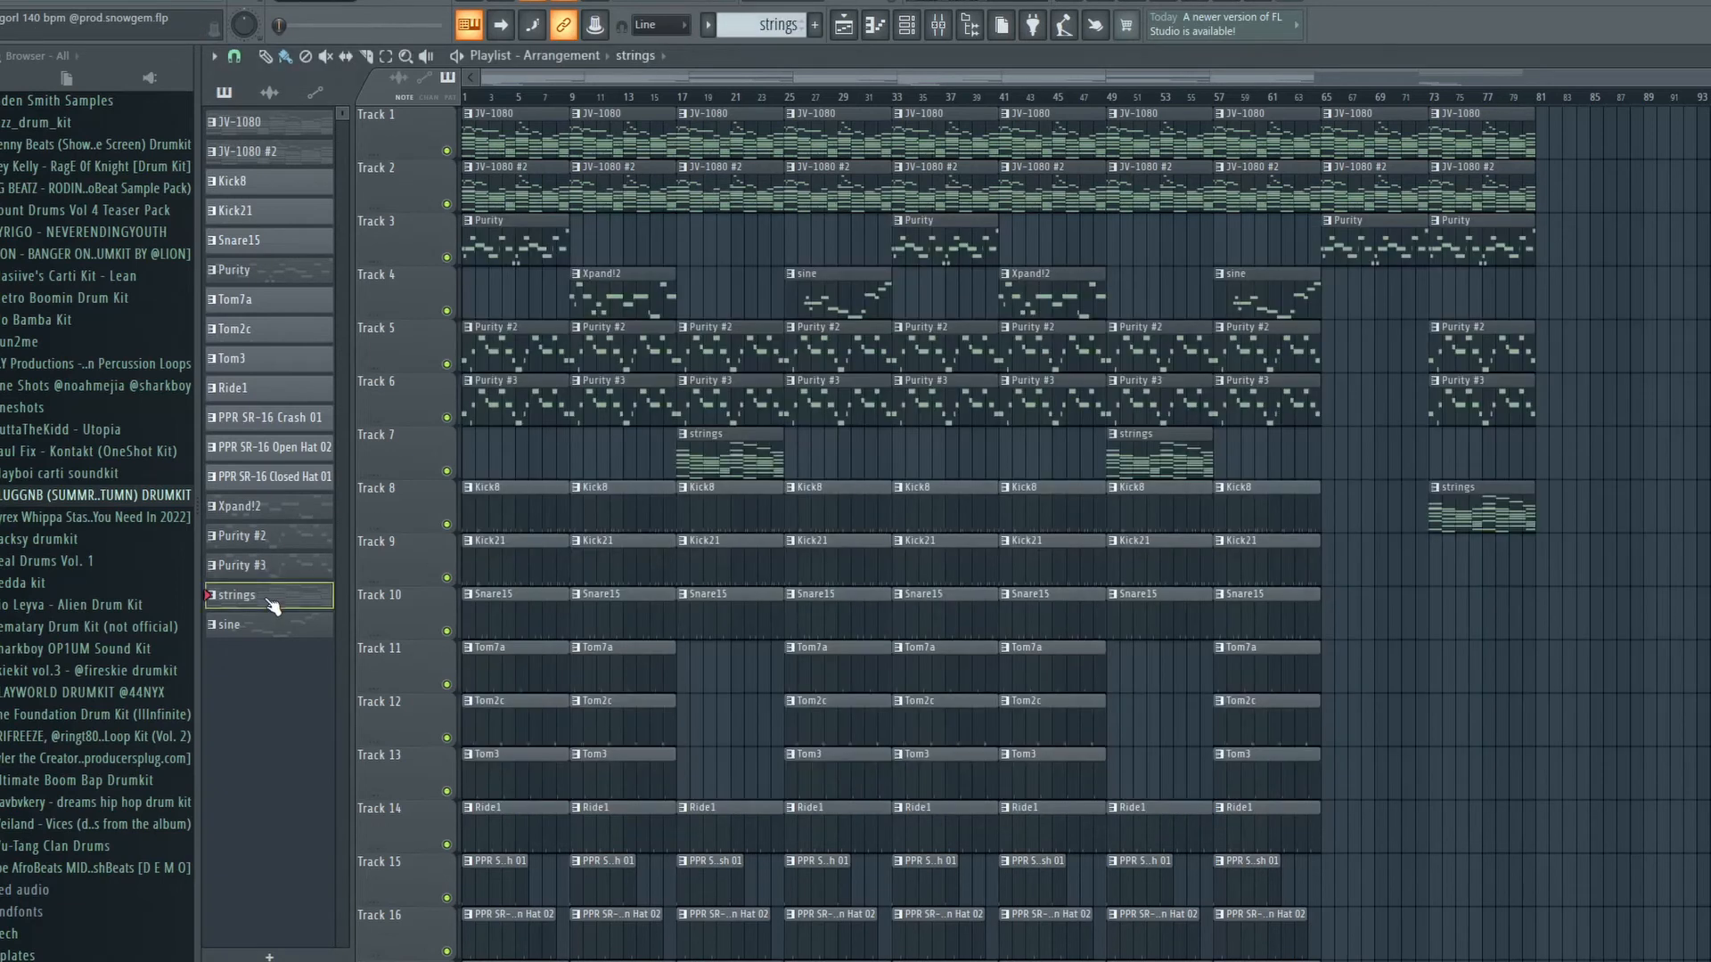
pyautogui.press('F6')
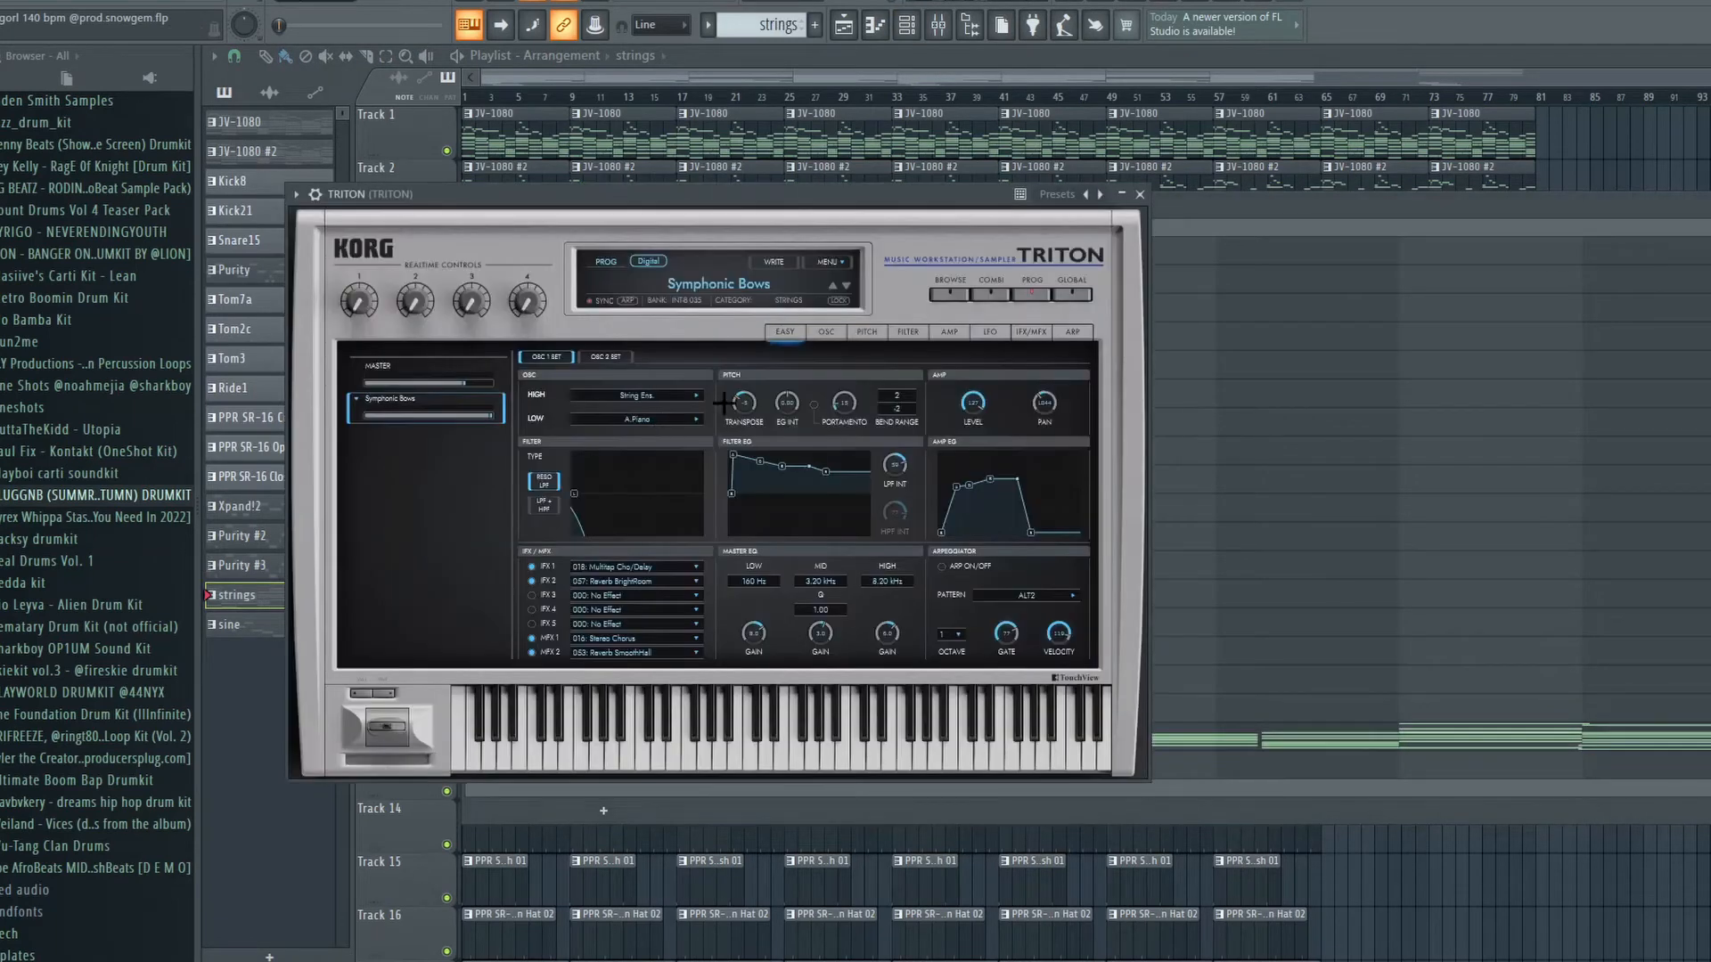
pyautogui.click(1140, 195)
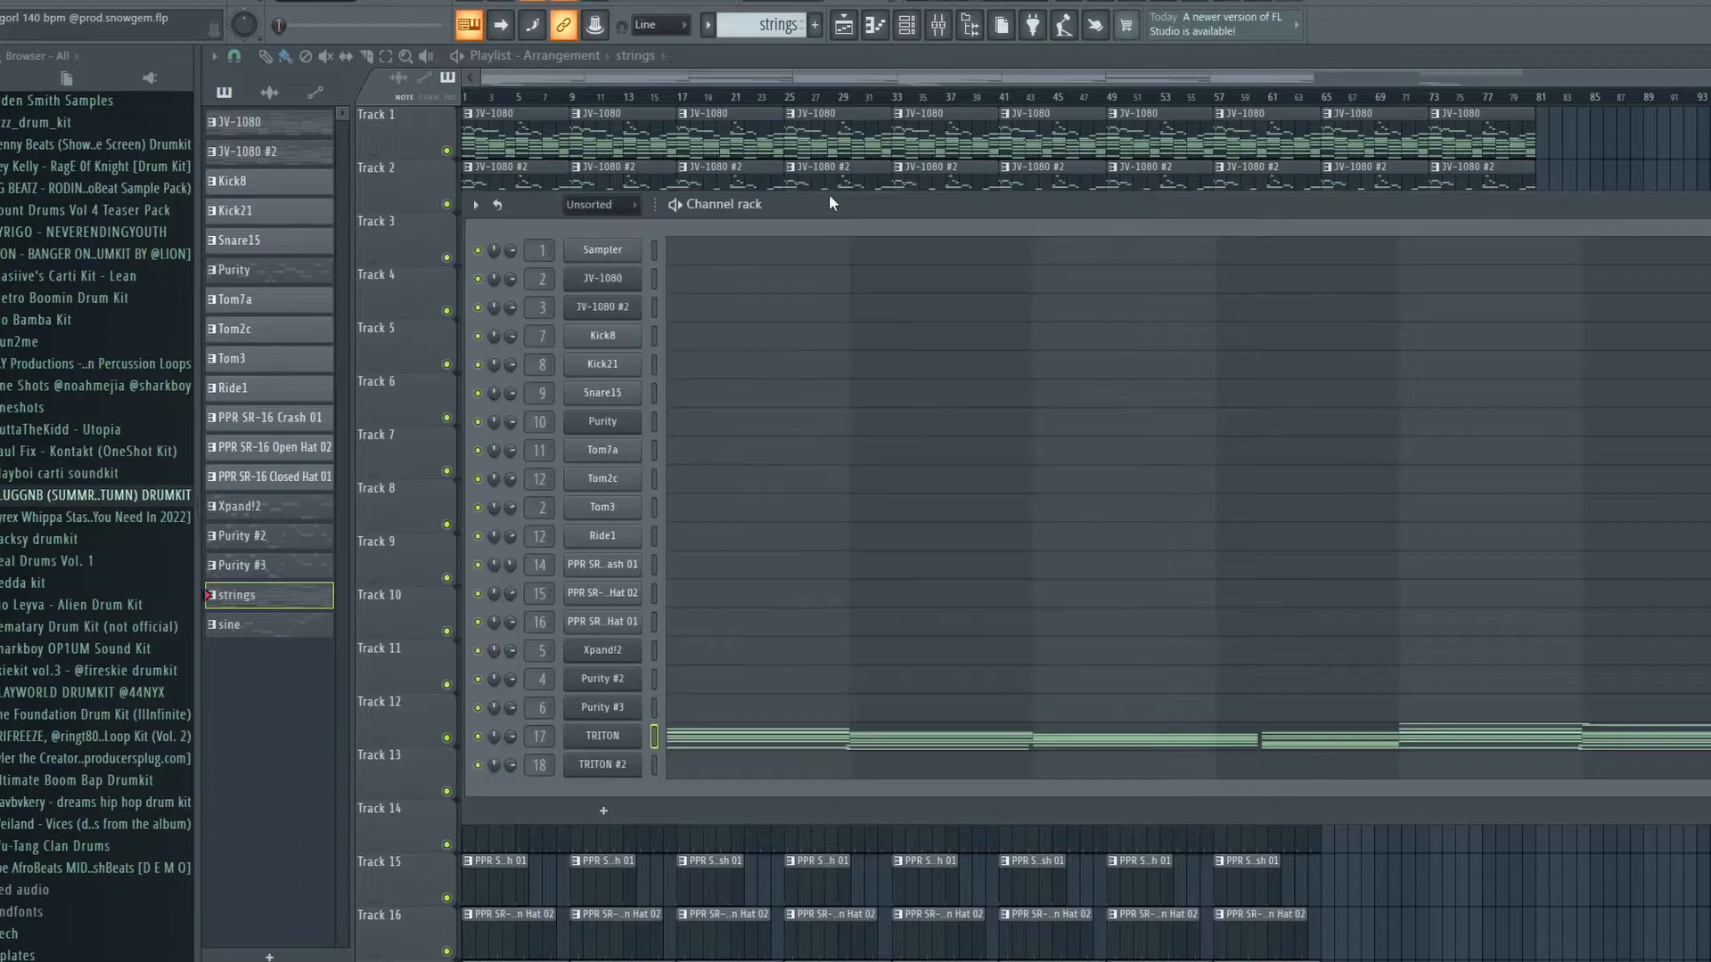
# Open the strings pattern's TRITON notes in the piano roll and play them back across their full pitch range.
pyautogui.moveTo(829, 195); pyautogui.dragTo(742, 147)
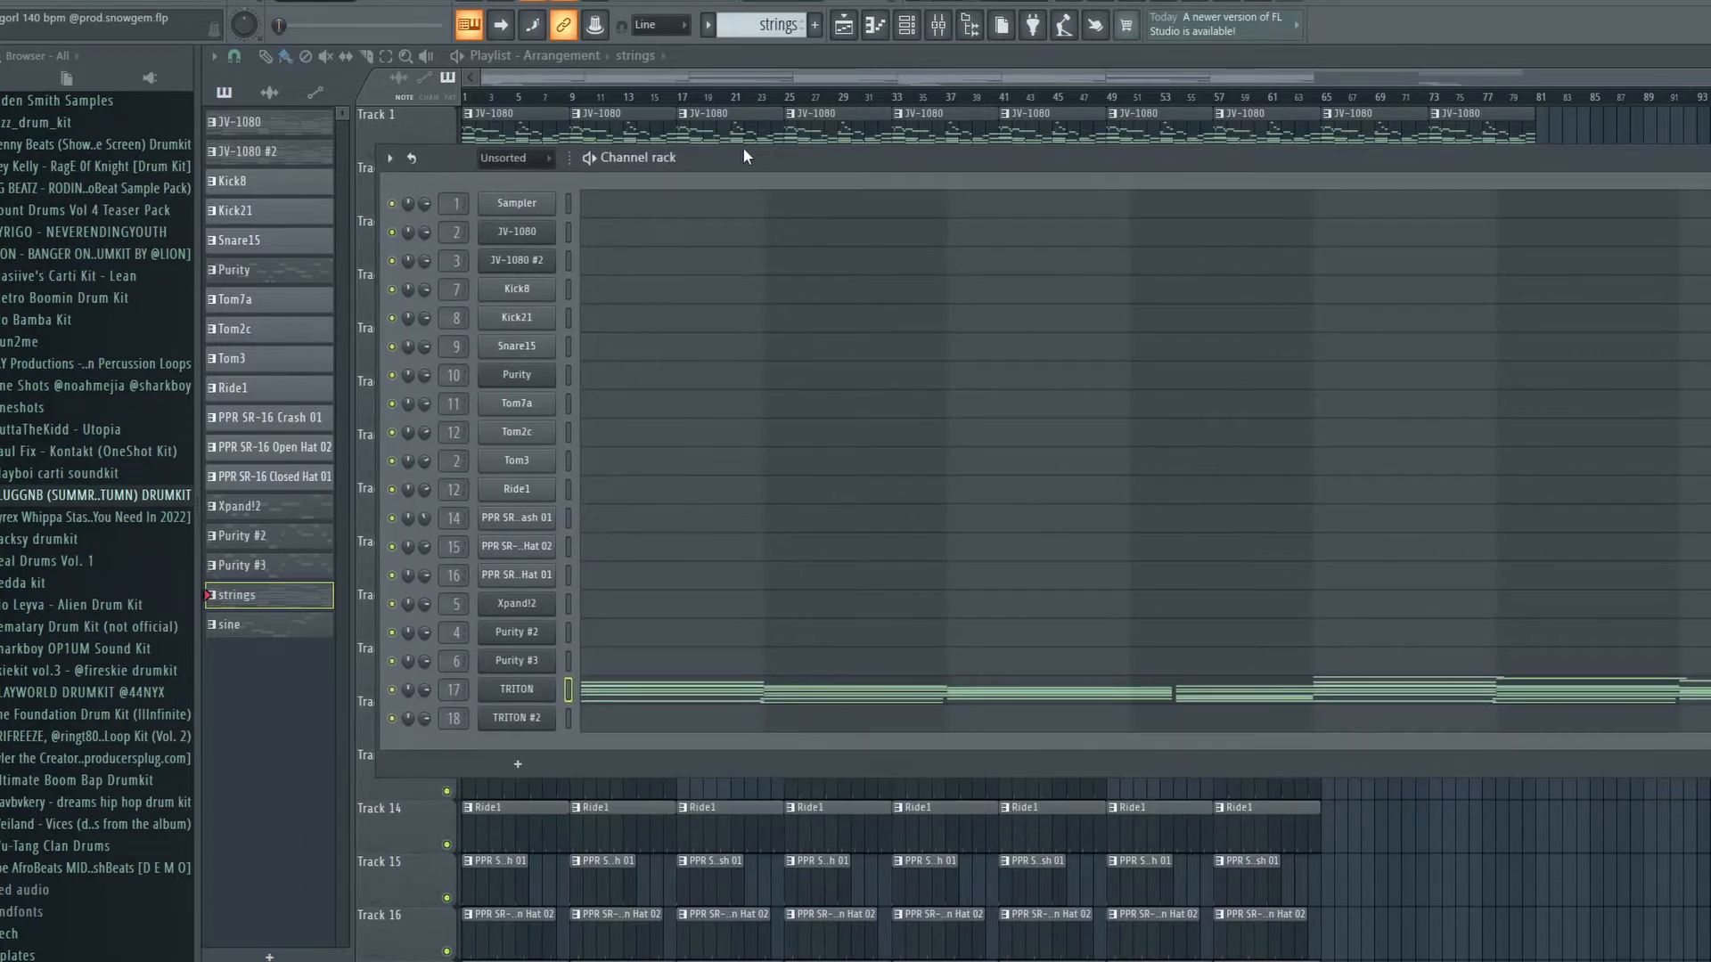
pyautogui.click(835, 698)
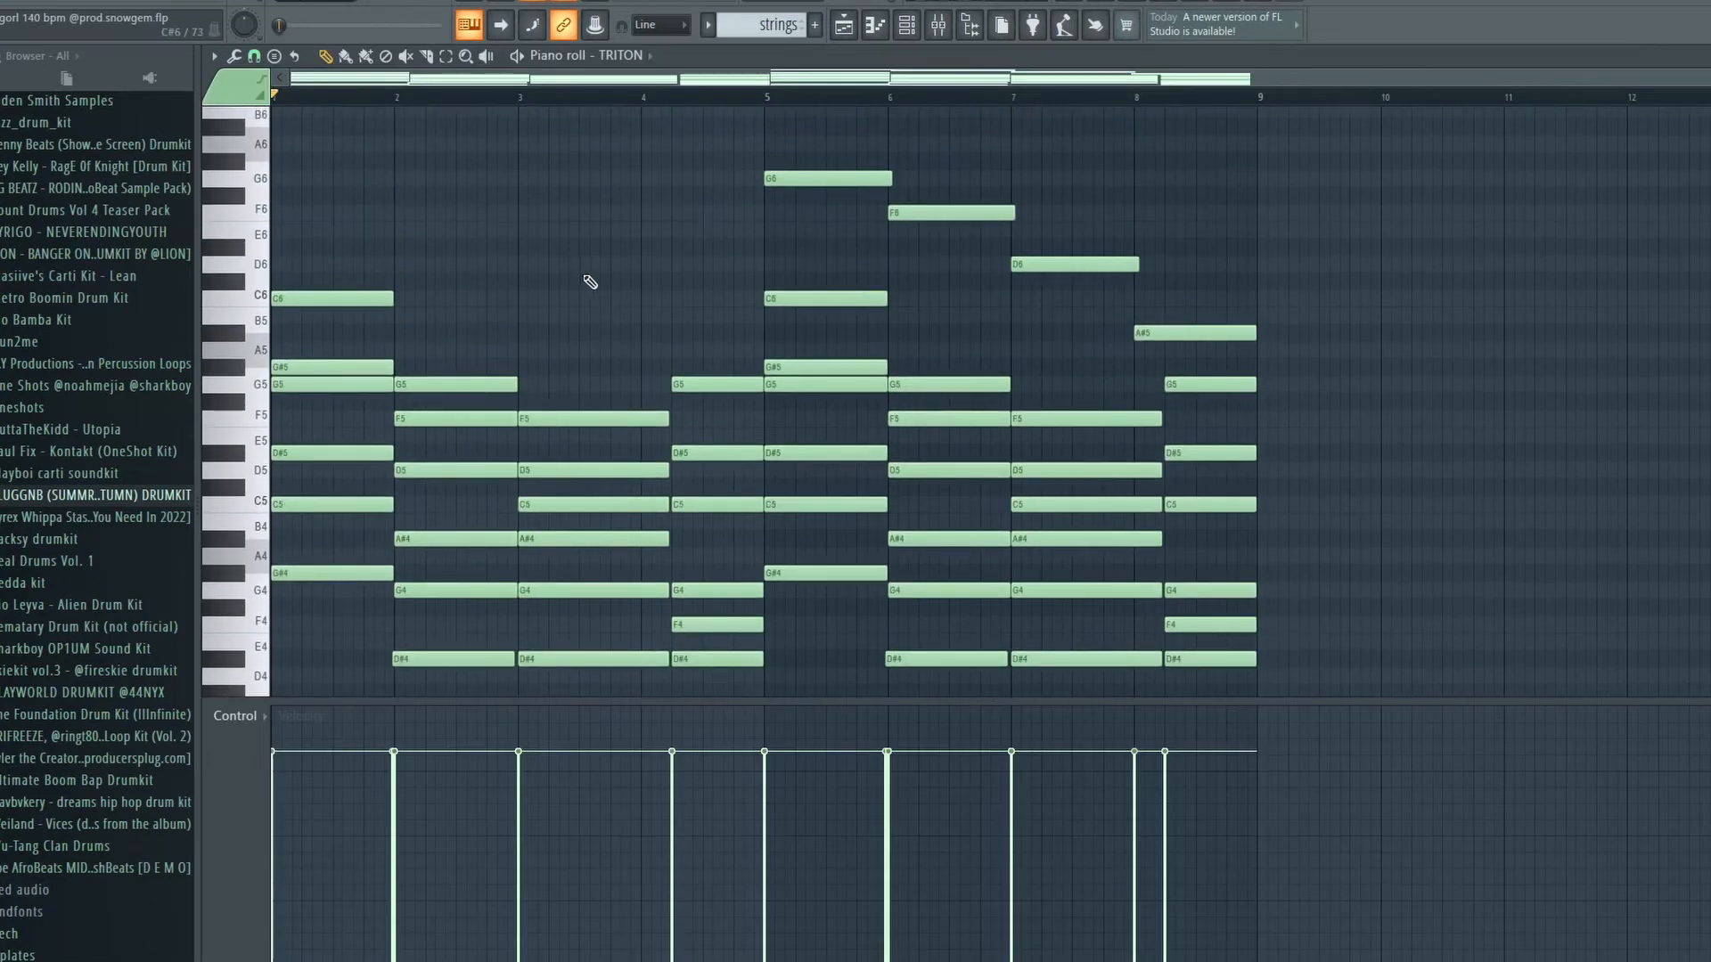
pyautogui.scroll(-2, 624, 205)
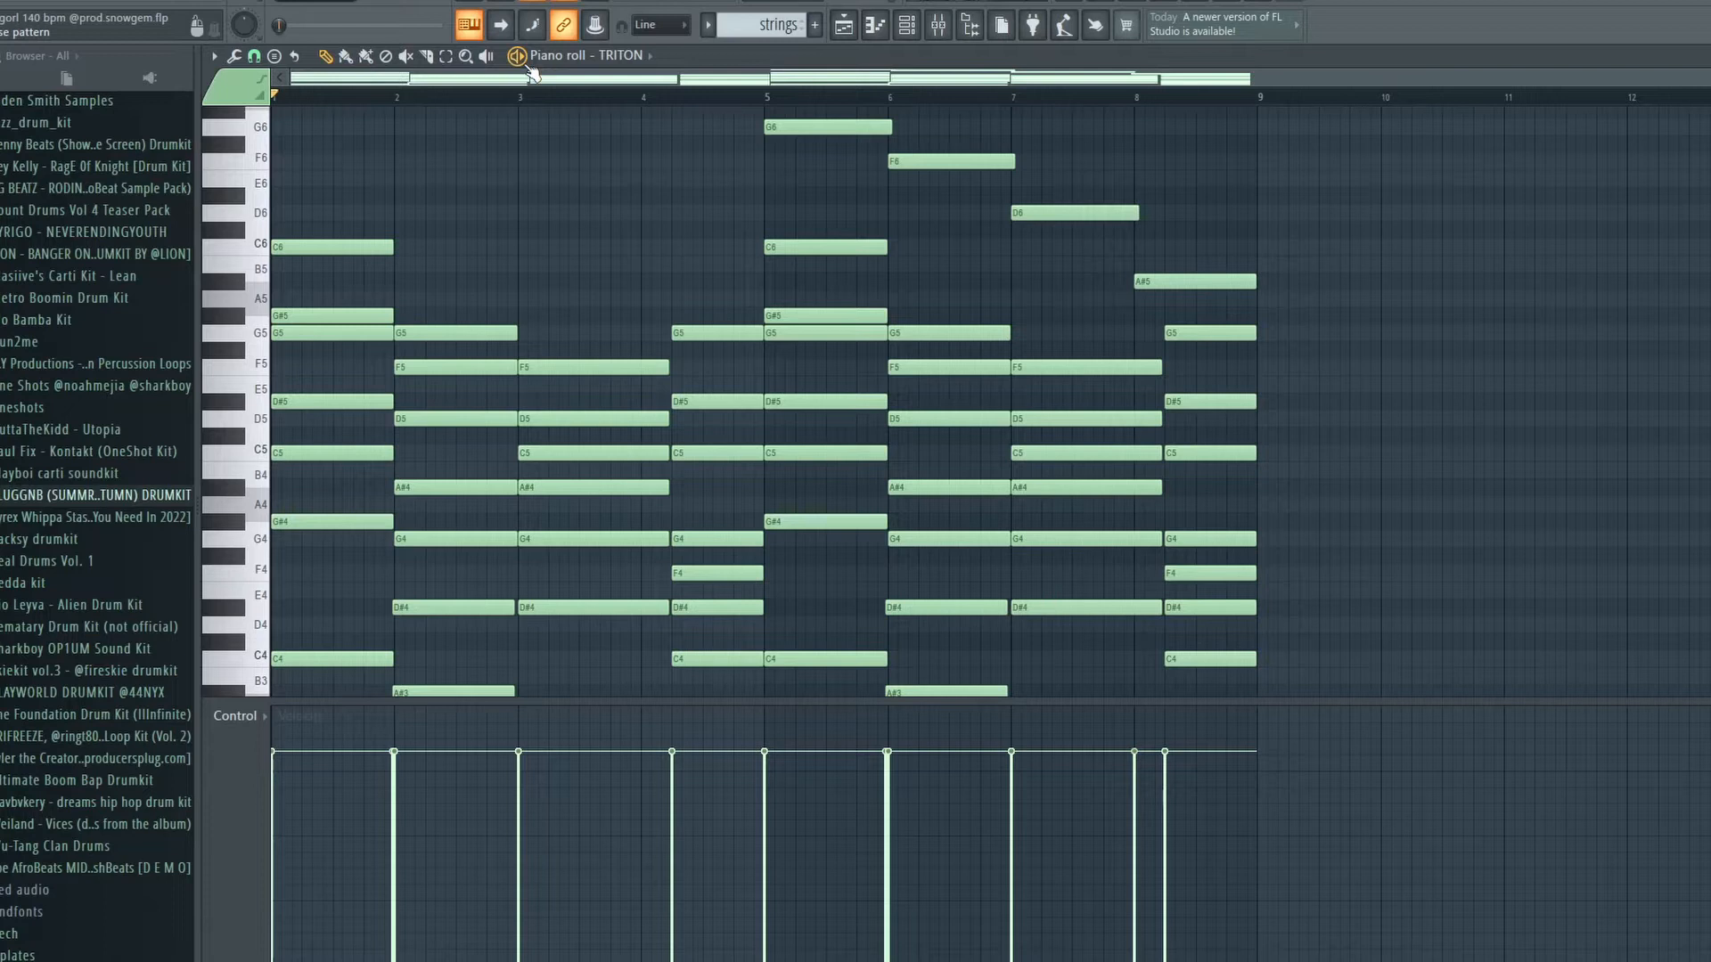
pyautogui.press('space')
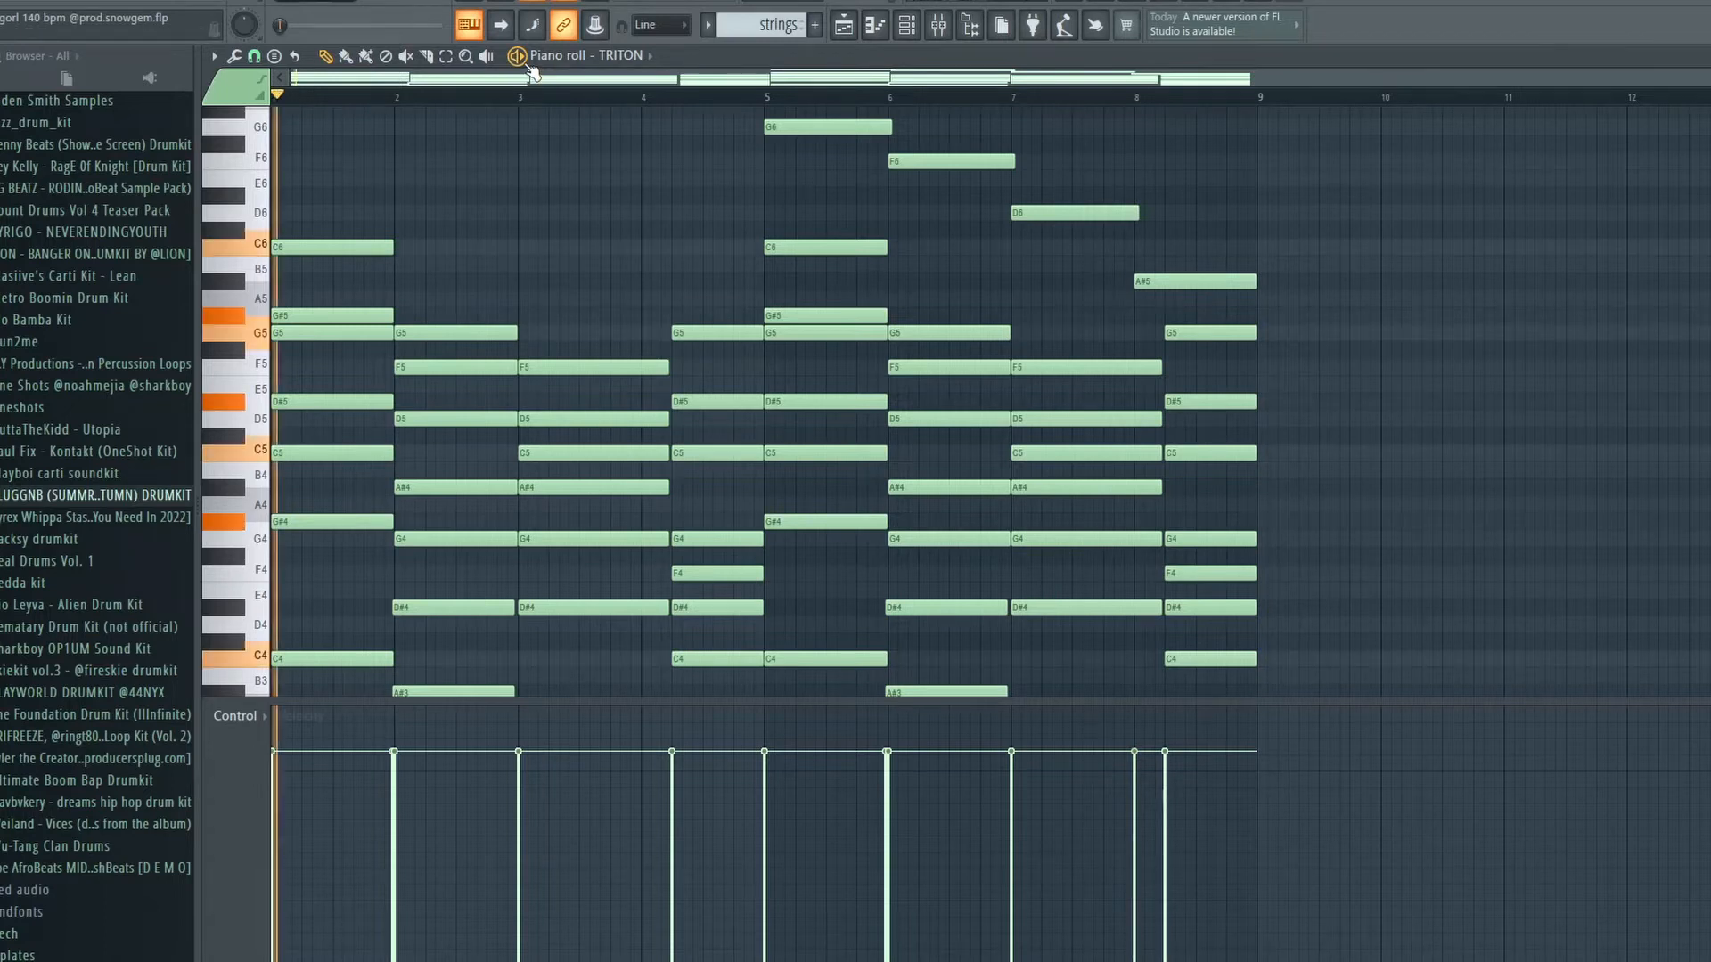
pyautogui.scroll(-3, 731, 241)
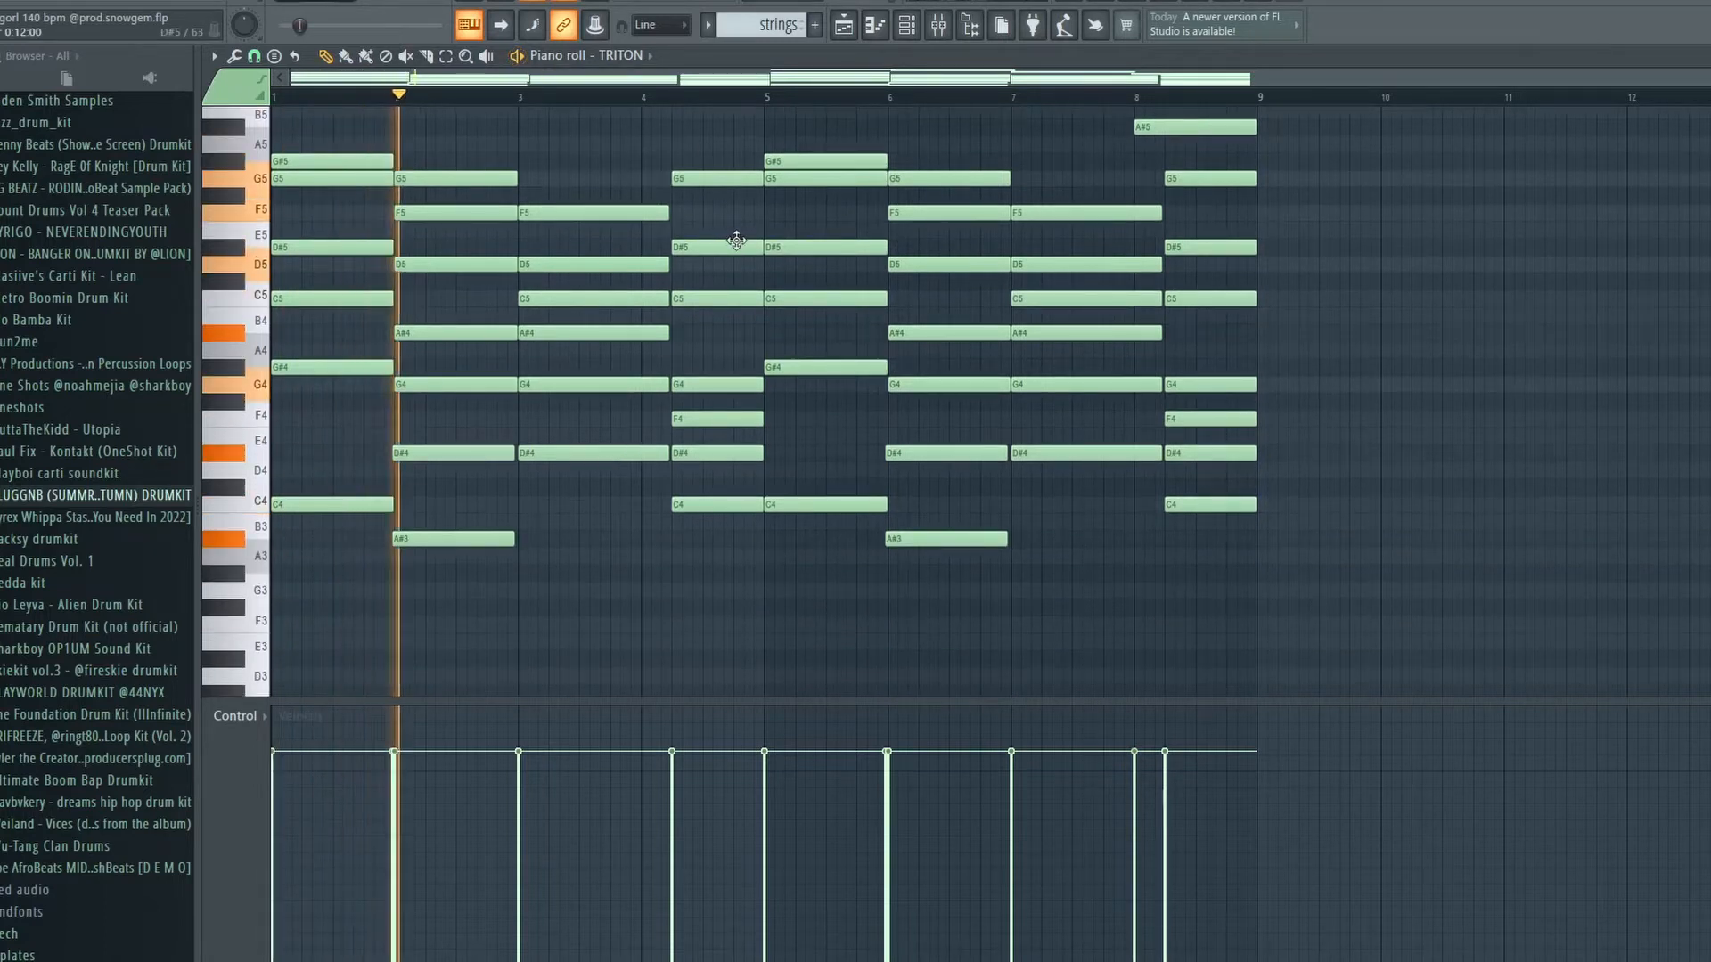
pyautogui.scroll(2, 749, 259)
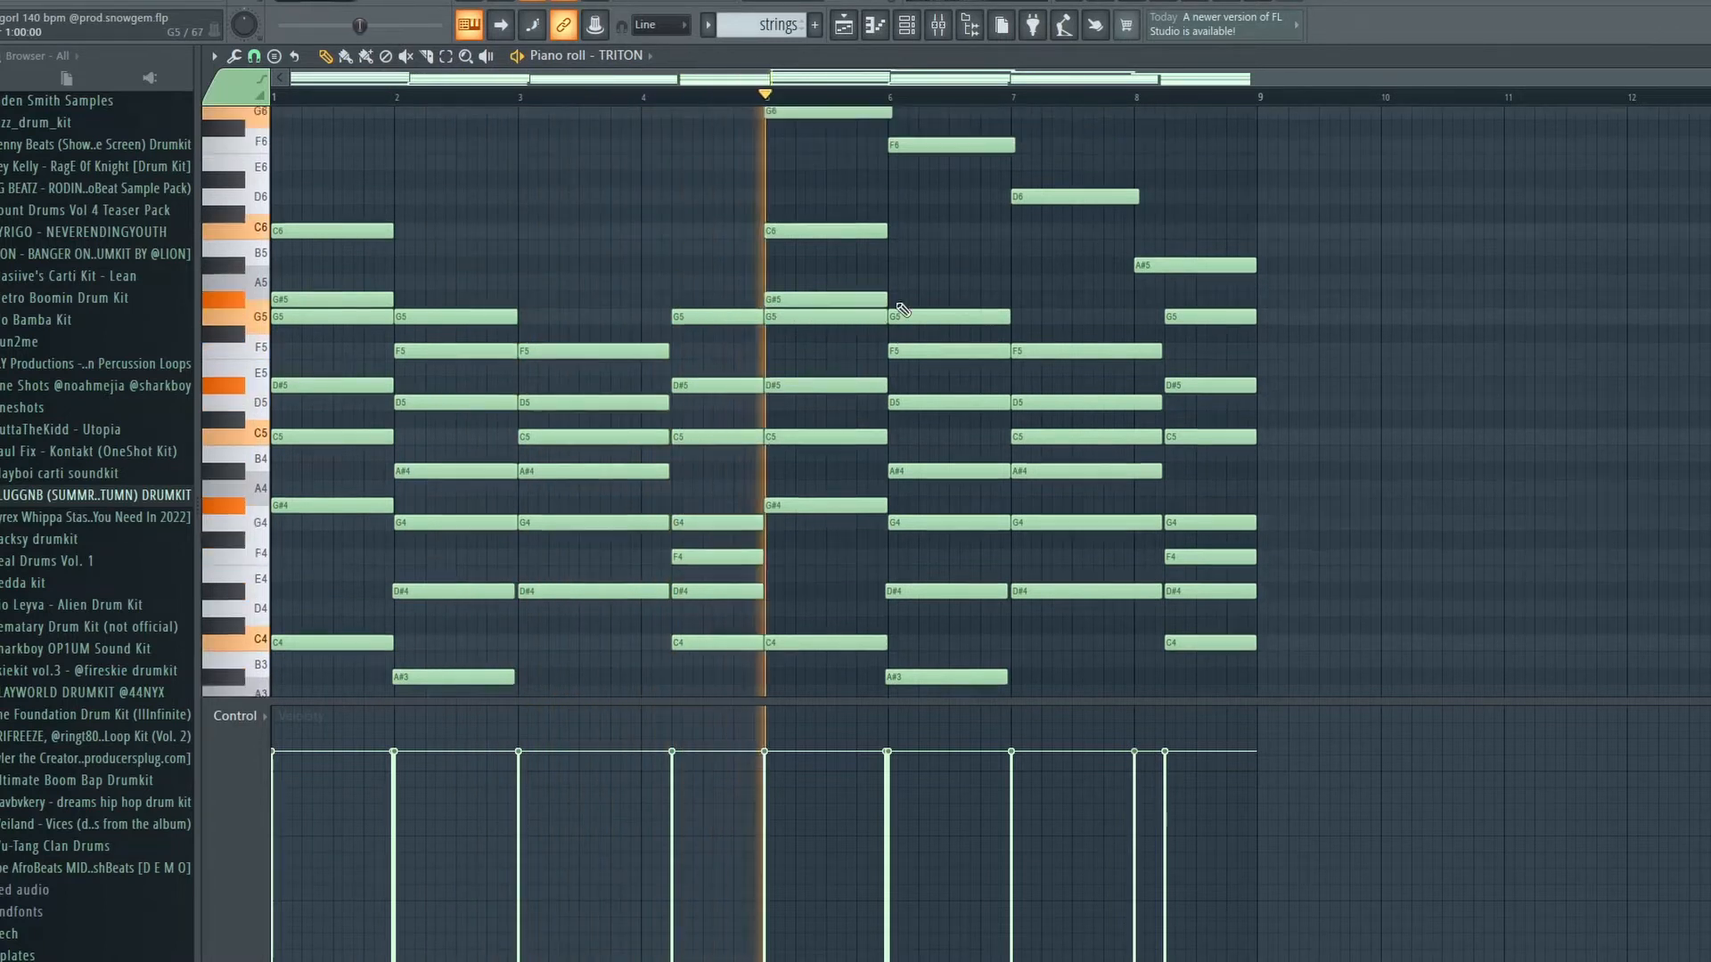
pyautogui.scroll(2, 858, 285)
# Check the Fruity parametric EQ 2 and Fruity Reeverb 2 effects on the TRITON mixer insert, and leave the mixer.
pyautogui.press('F9')
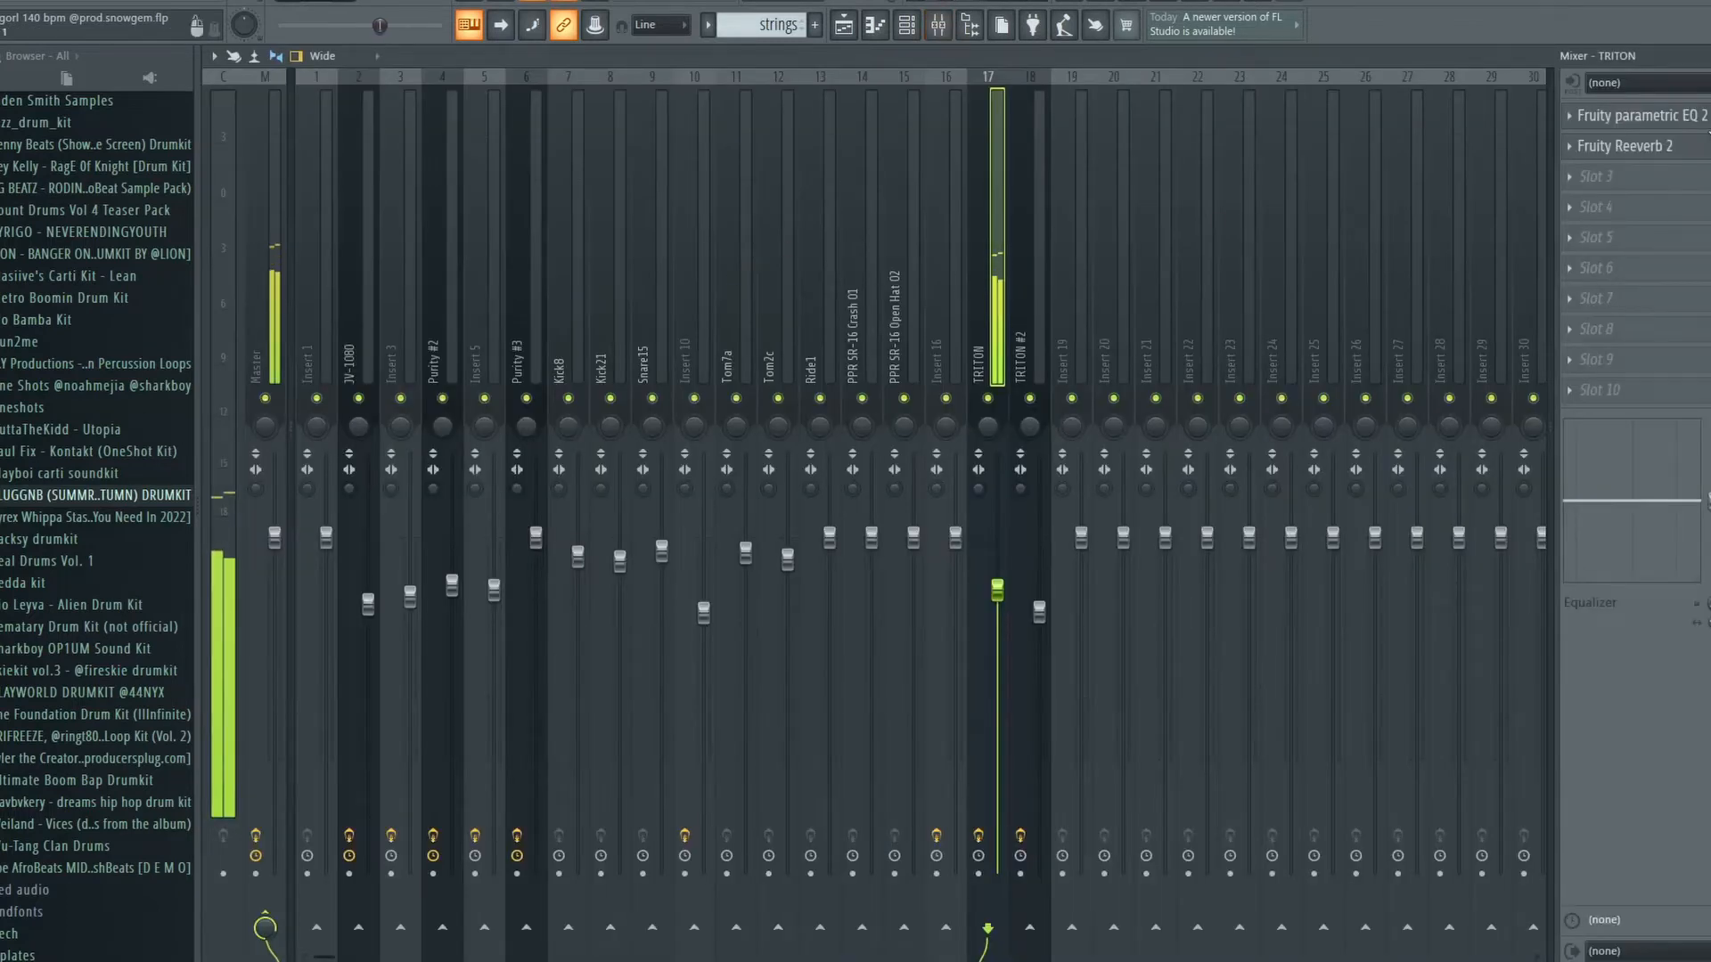
pyautogui.click(1665, 118)
pyautogui.click(1665, 117)
pyautogui.click(1636, 147)
pyautogui.click(835, 268)
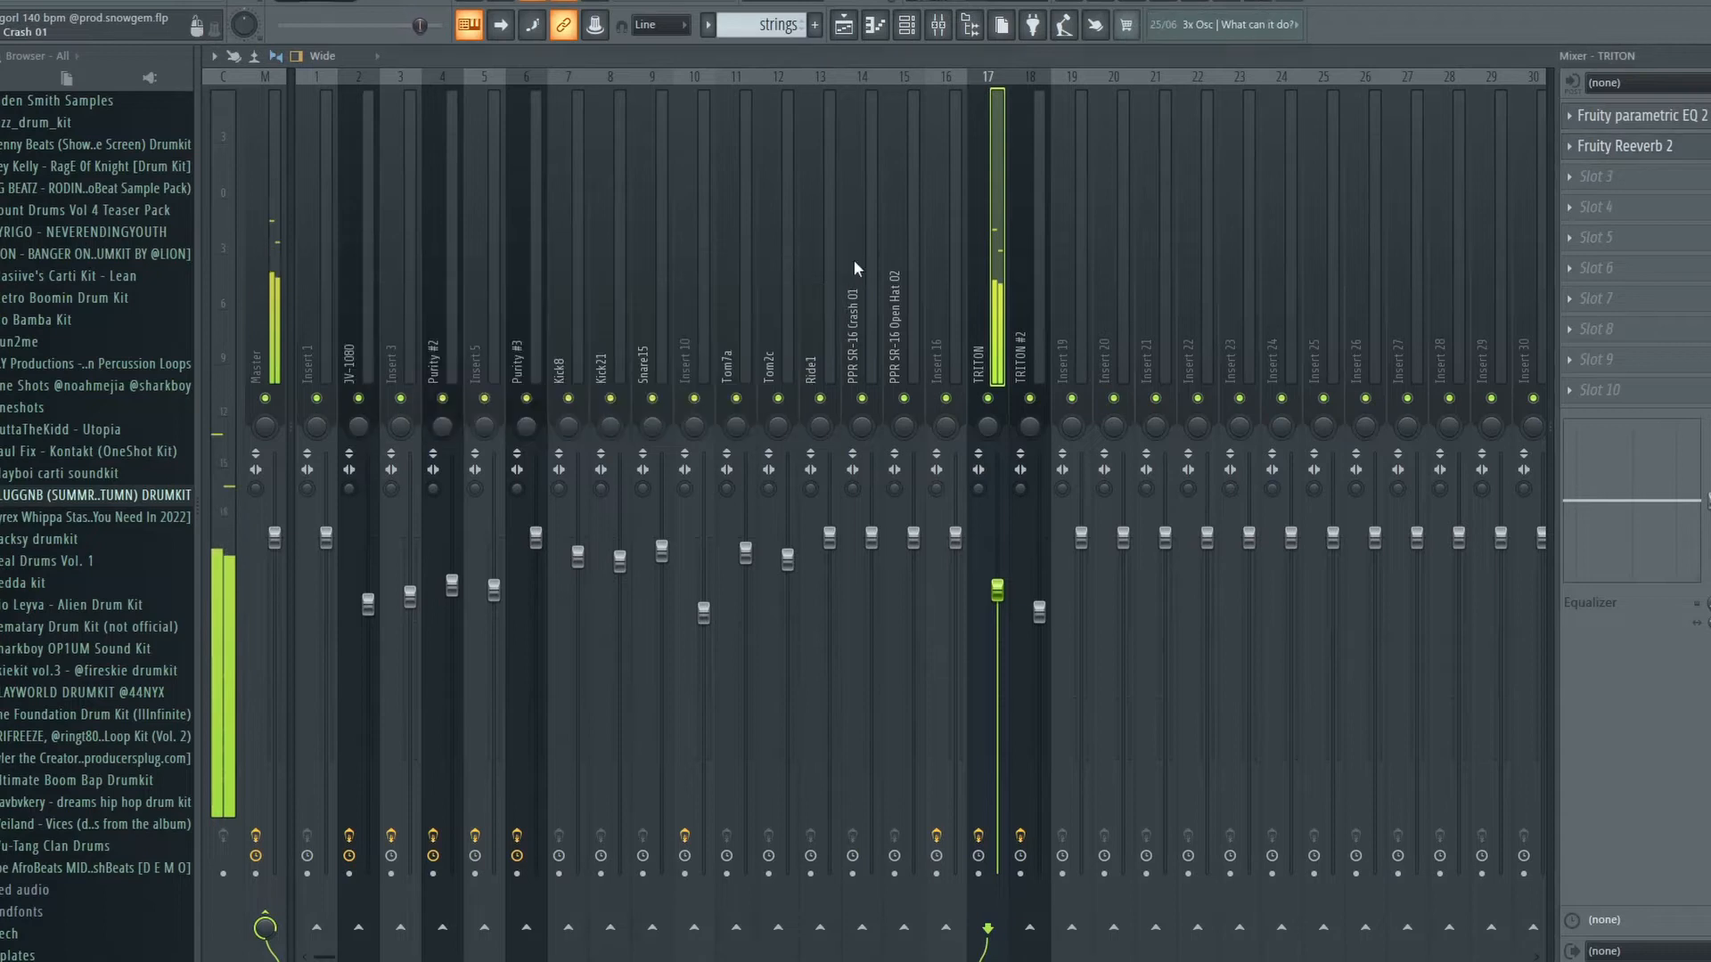
pyautogui.press('F7')
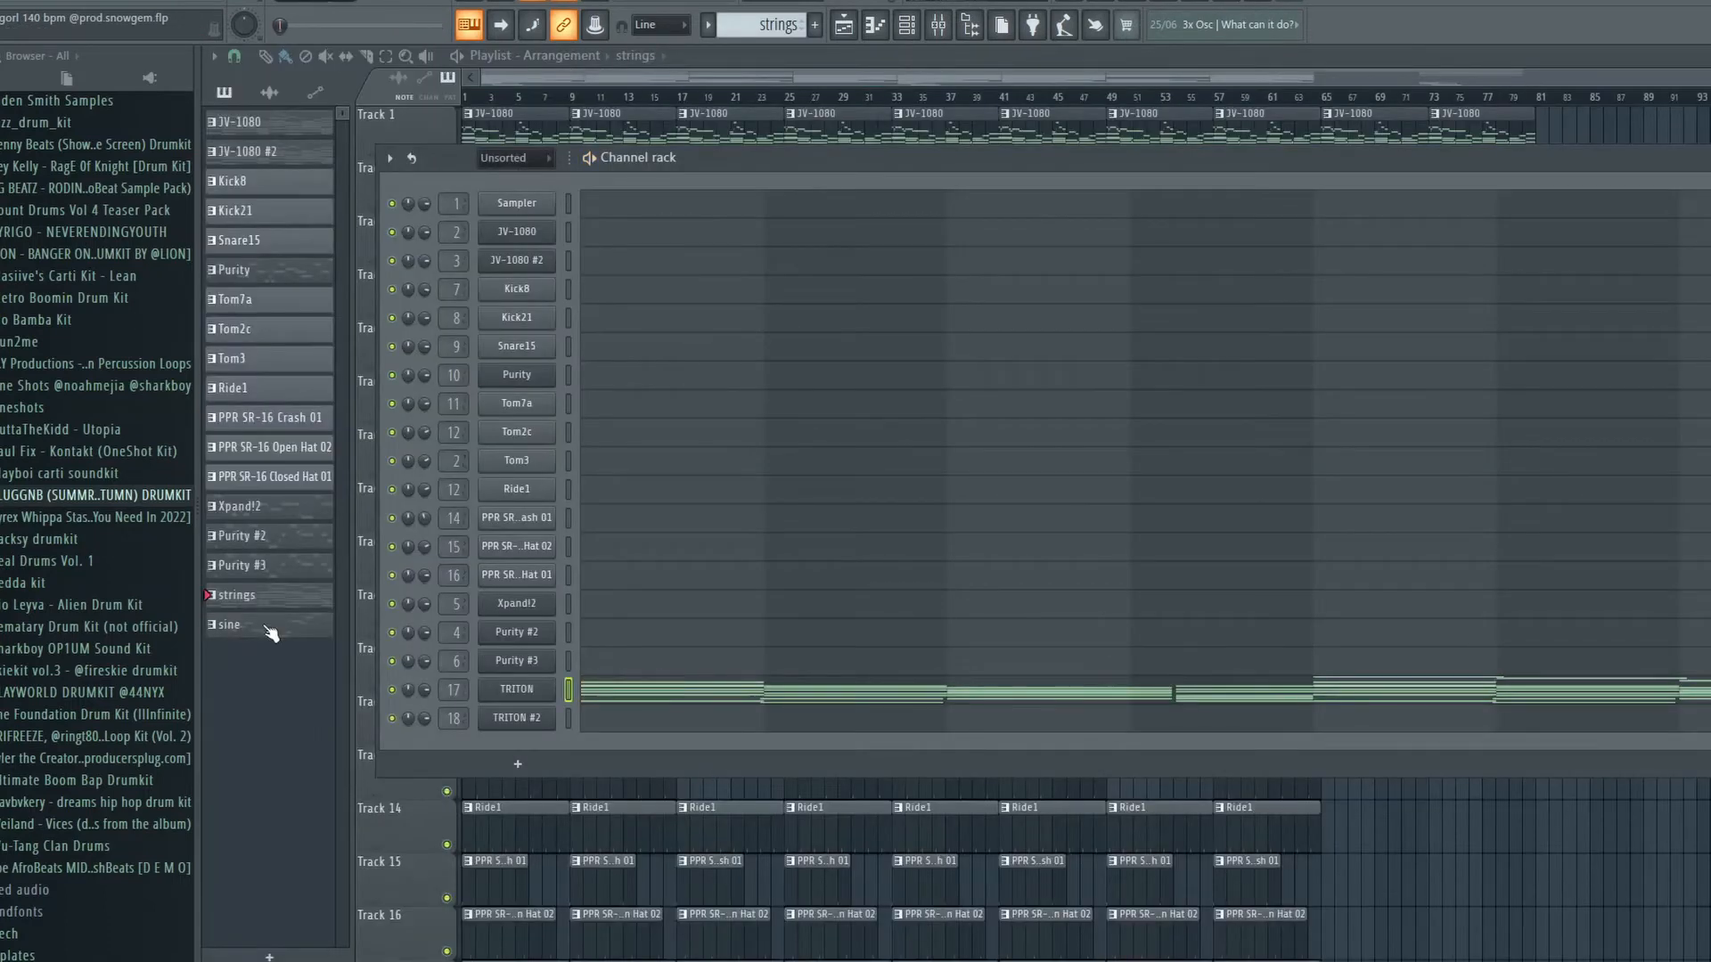
# Switch to the sine pattern and check the preset of its TRITON #2 instrument during playback.
pyautogui.click(270, 628)
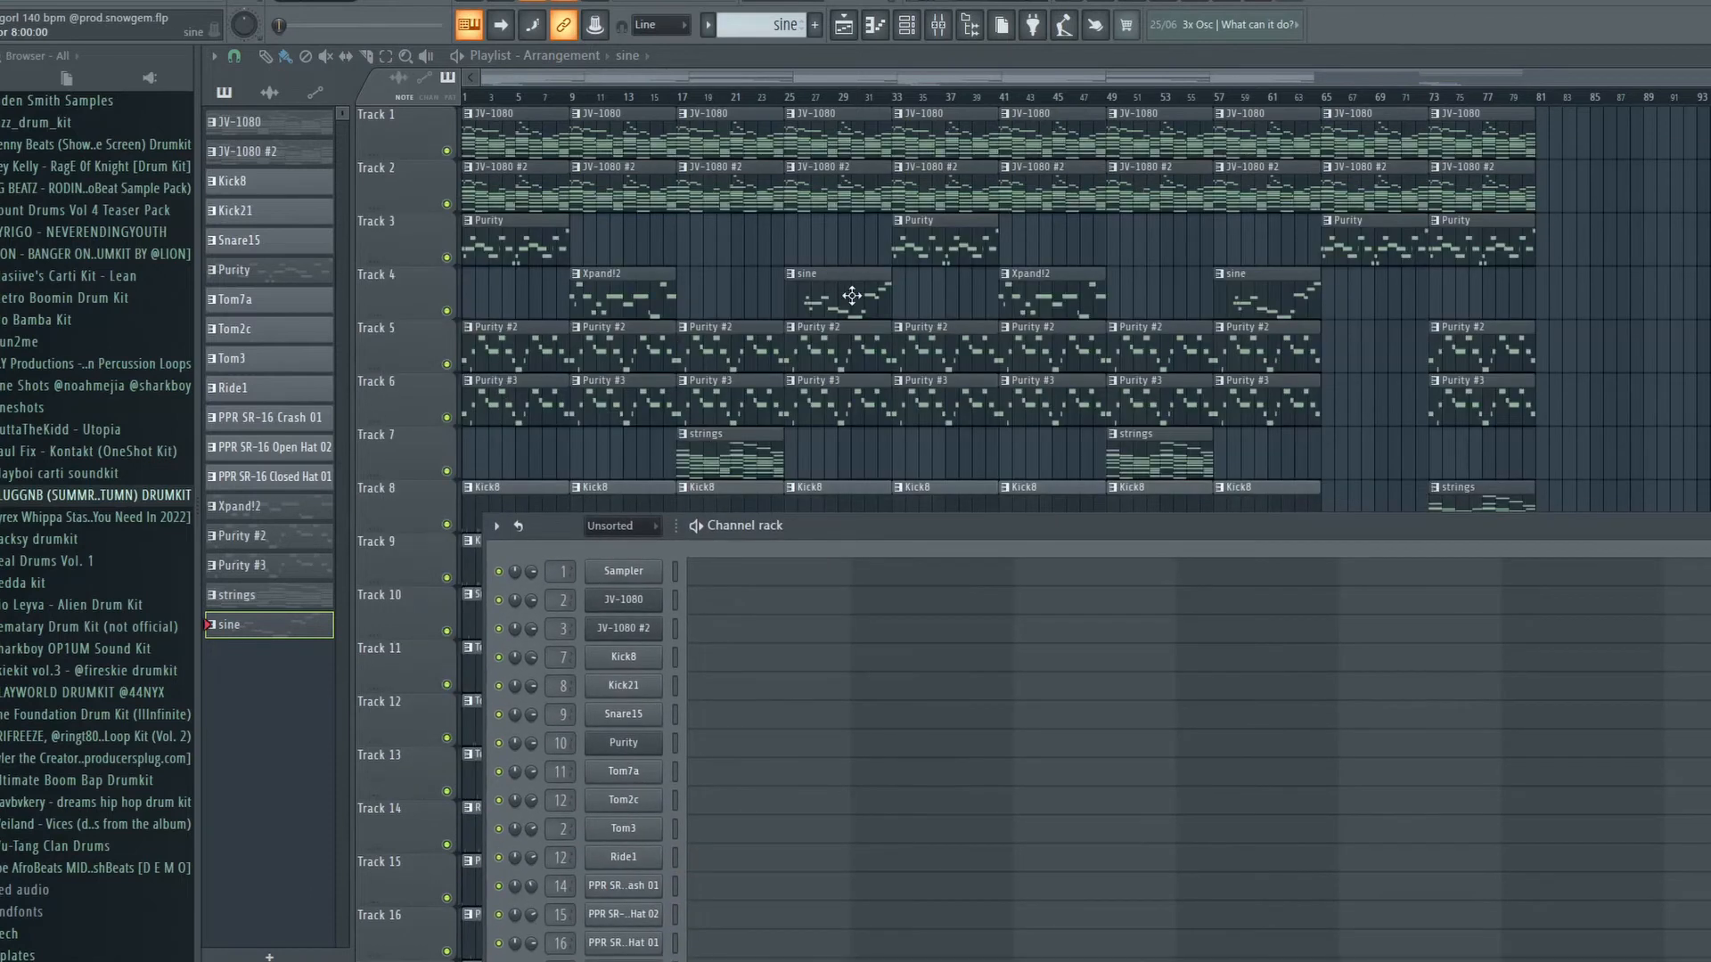
pyautogui.moveTo(868, 525); pyautogui.dragTo(879, 362)
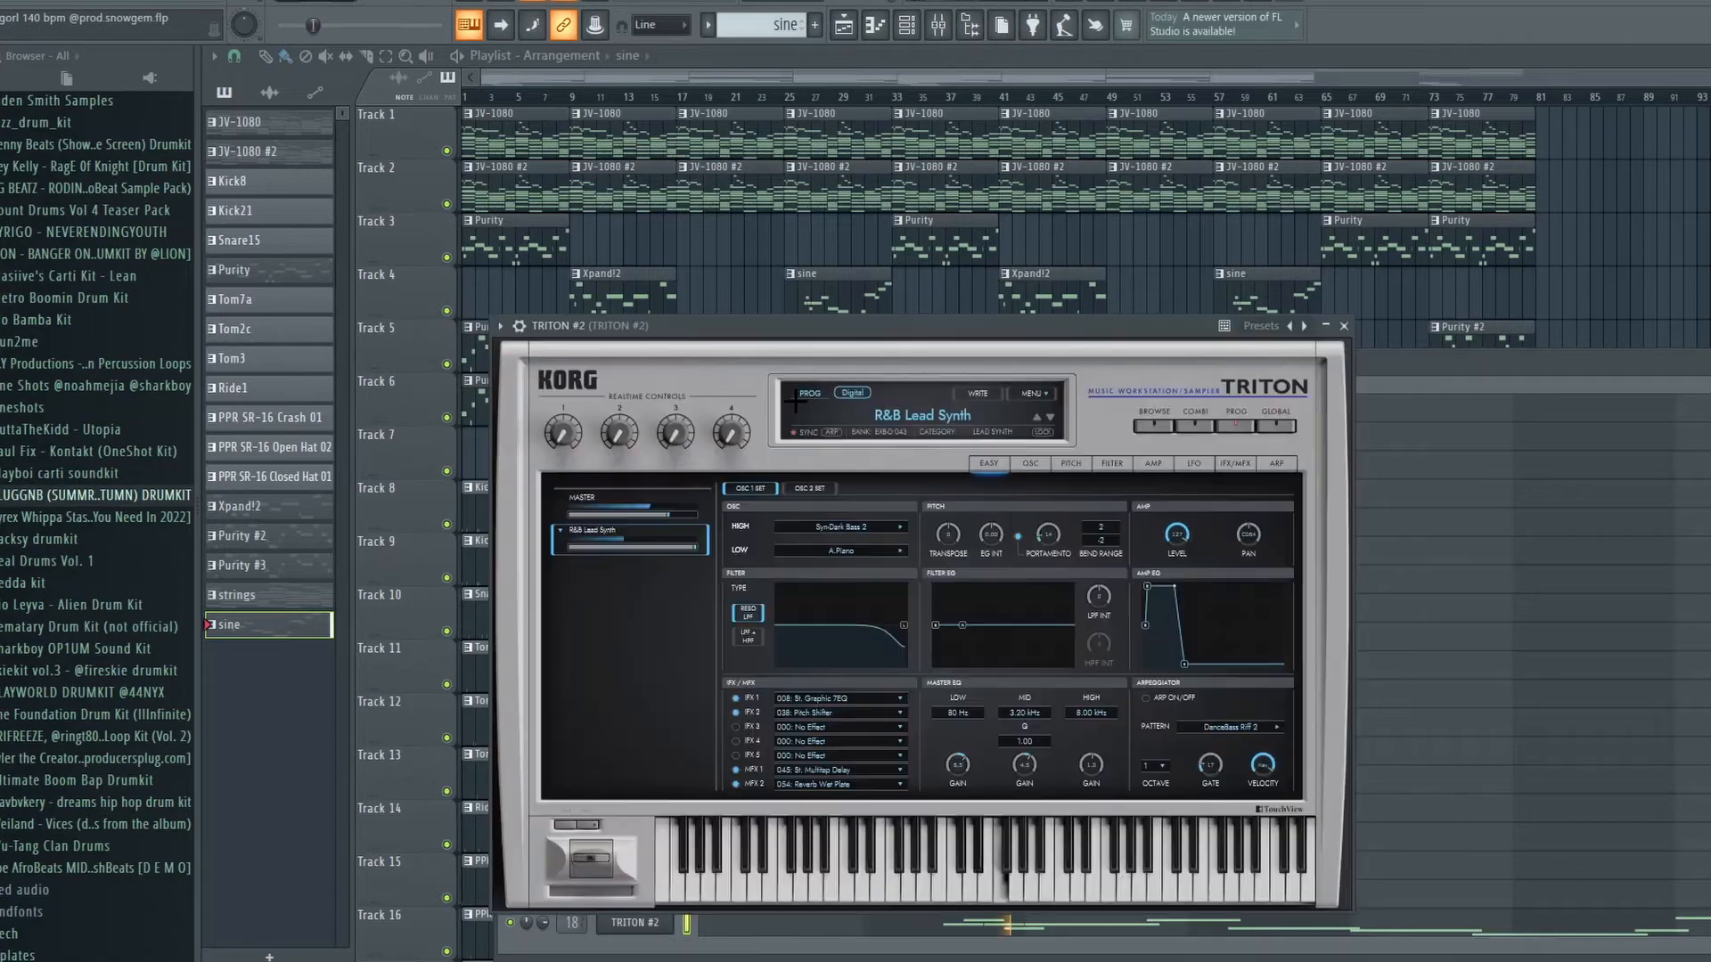
pyautogui.click(1344, 326)
# Inspect the Fruity Delay 3 and Fruity Reeverb 2 effects on the TRITON #2 mixer insert, and leave the mixer.
pyautogui.click(938, 26)
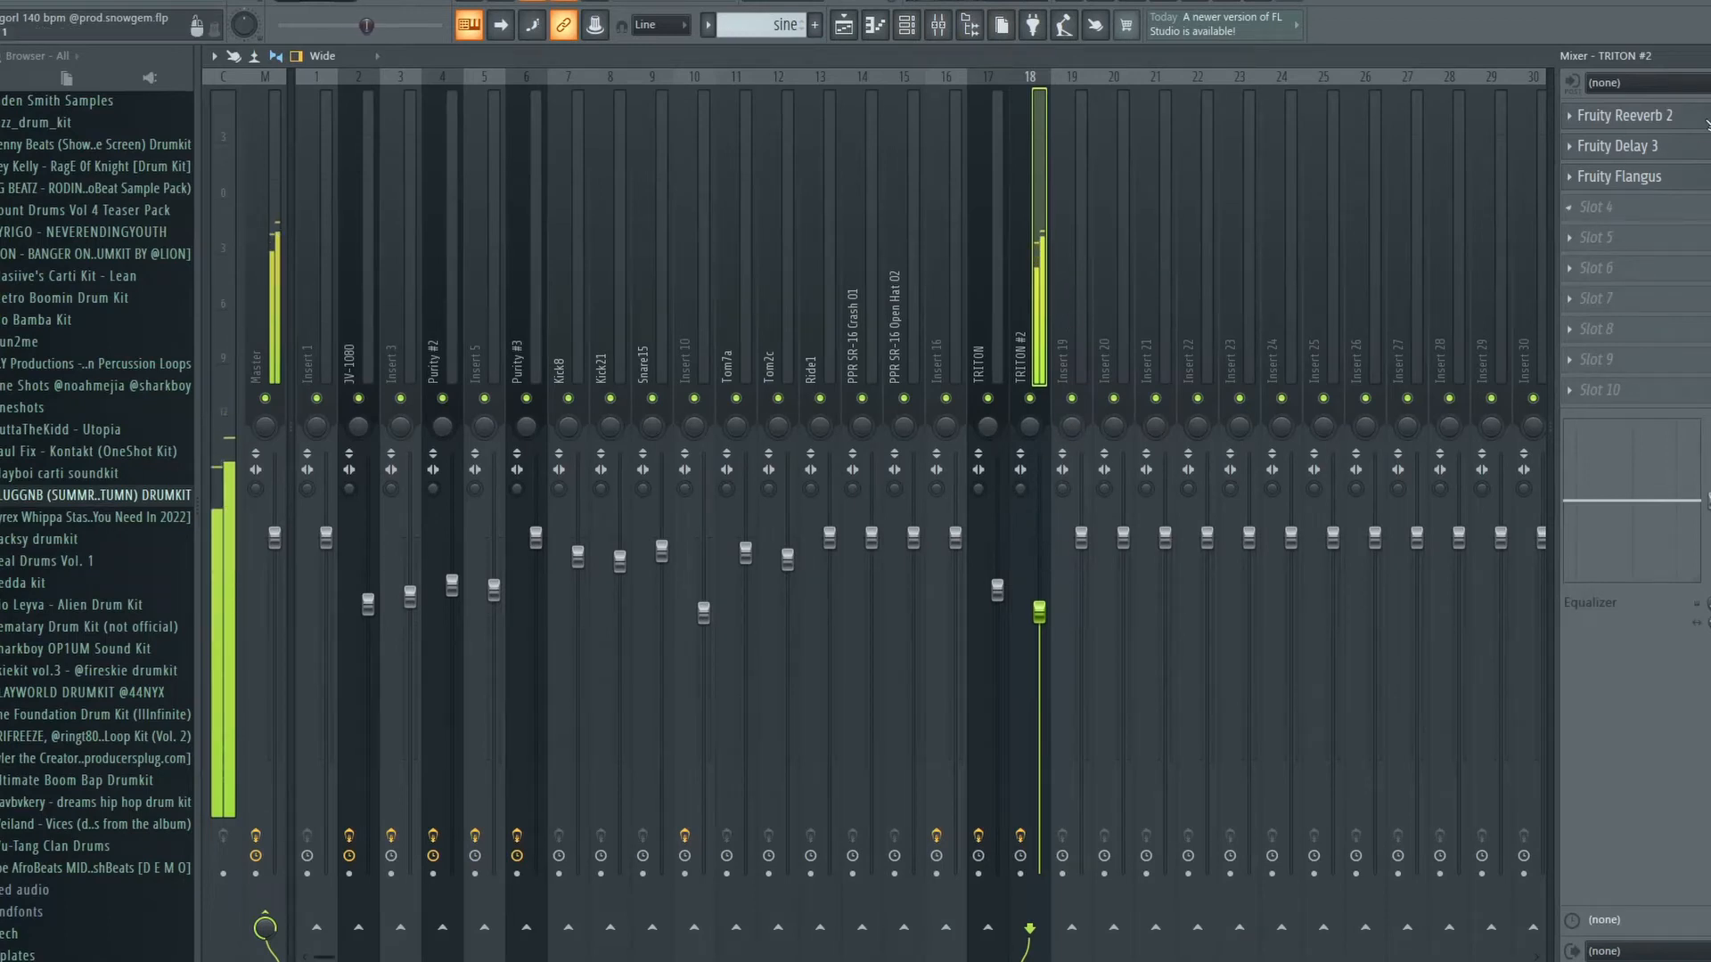
pyautogui.click(1631, 145)
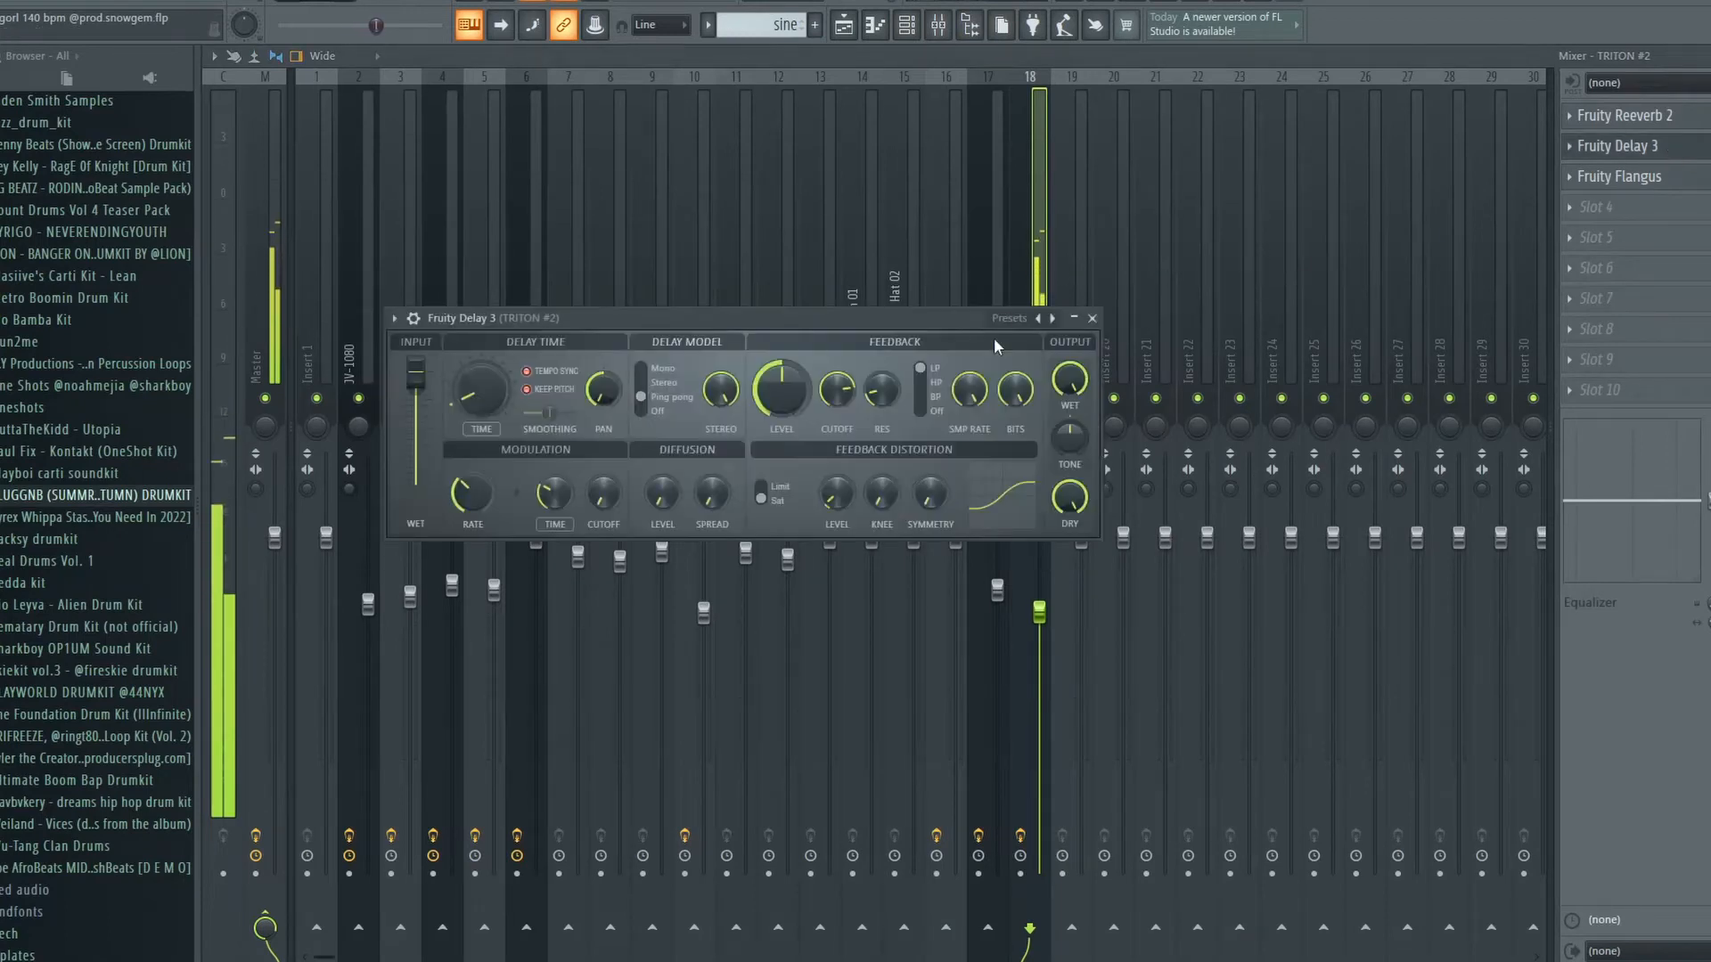
pyautogui.click(1092, 319)
pyautogui.click(1631, 115)
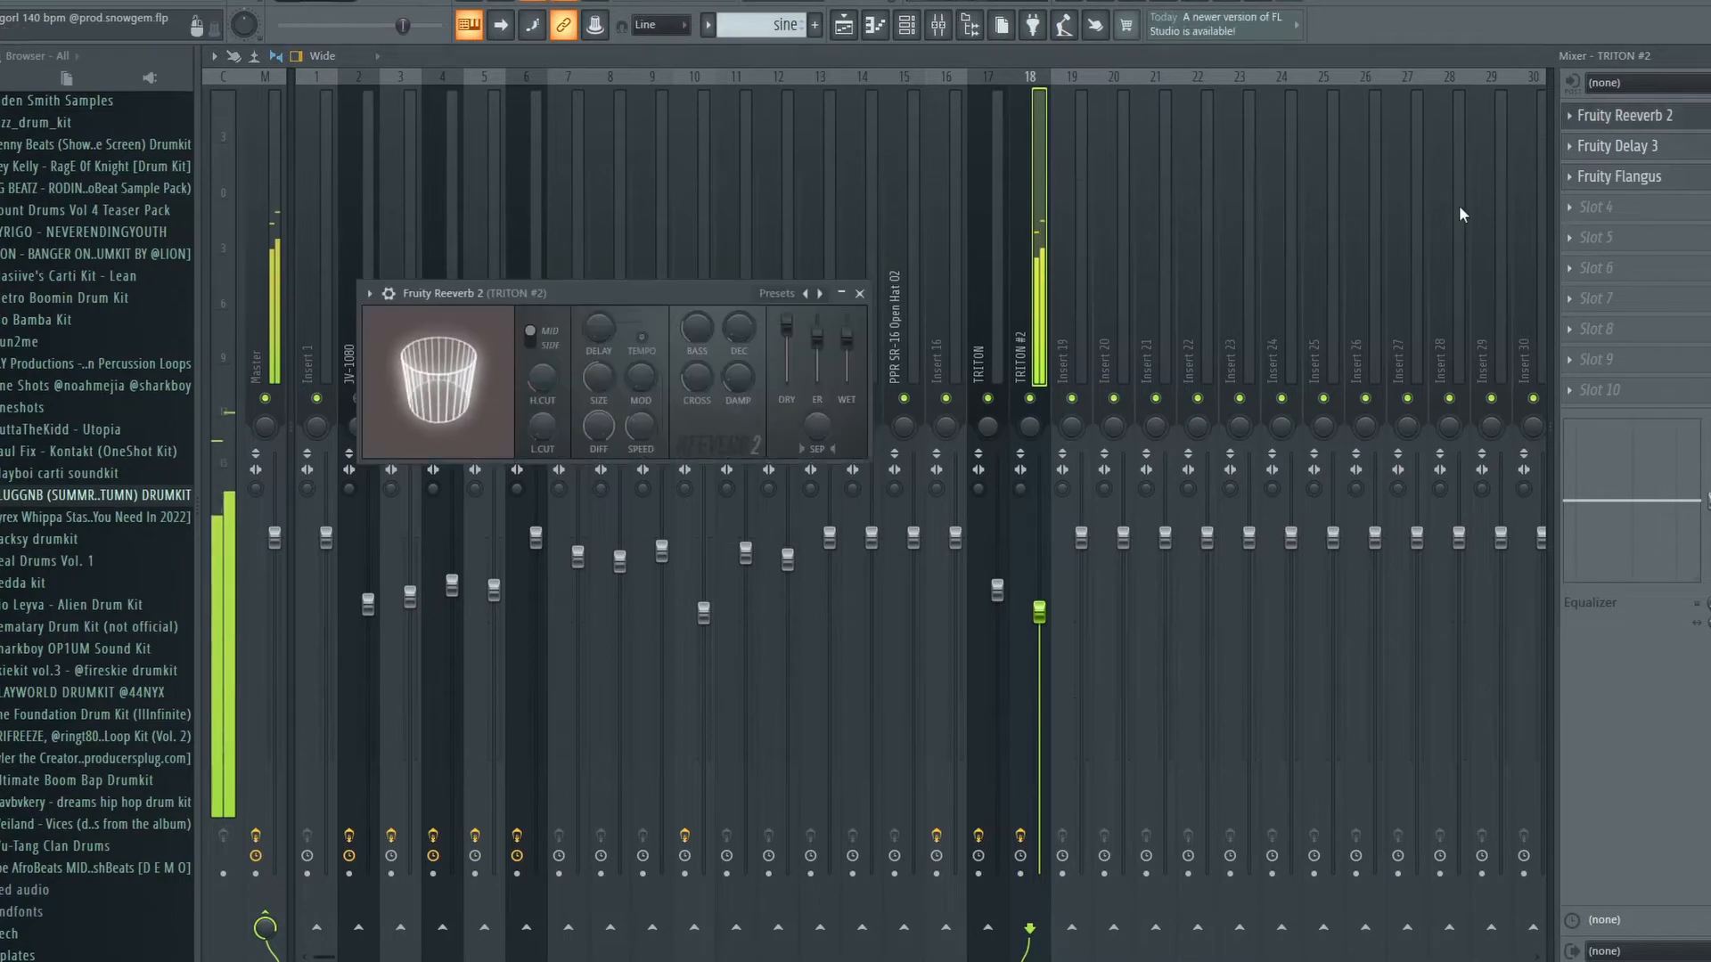
pyautogui.click(868, 286)
pyautogui.press('F9')
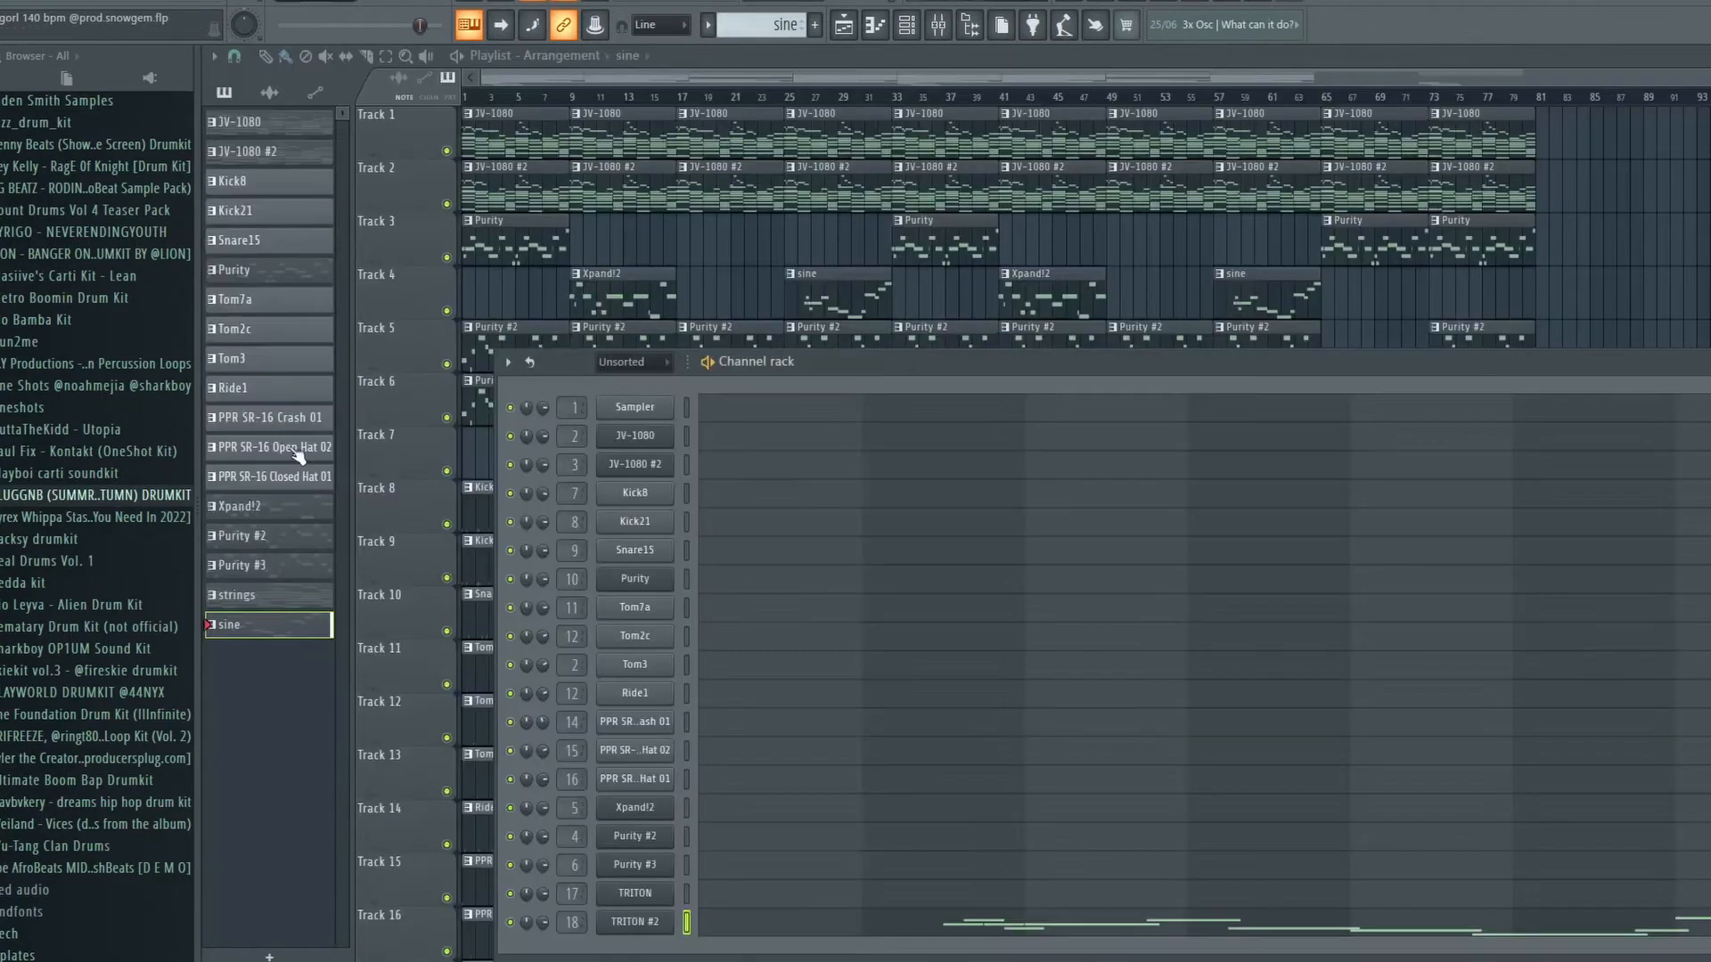
# Select the Tom7a pattern and look over the playlist's melody, drum and audio tracks from the start of the arrangement.
pyautogui.click(274, 303)
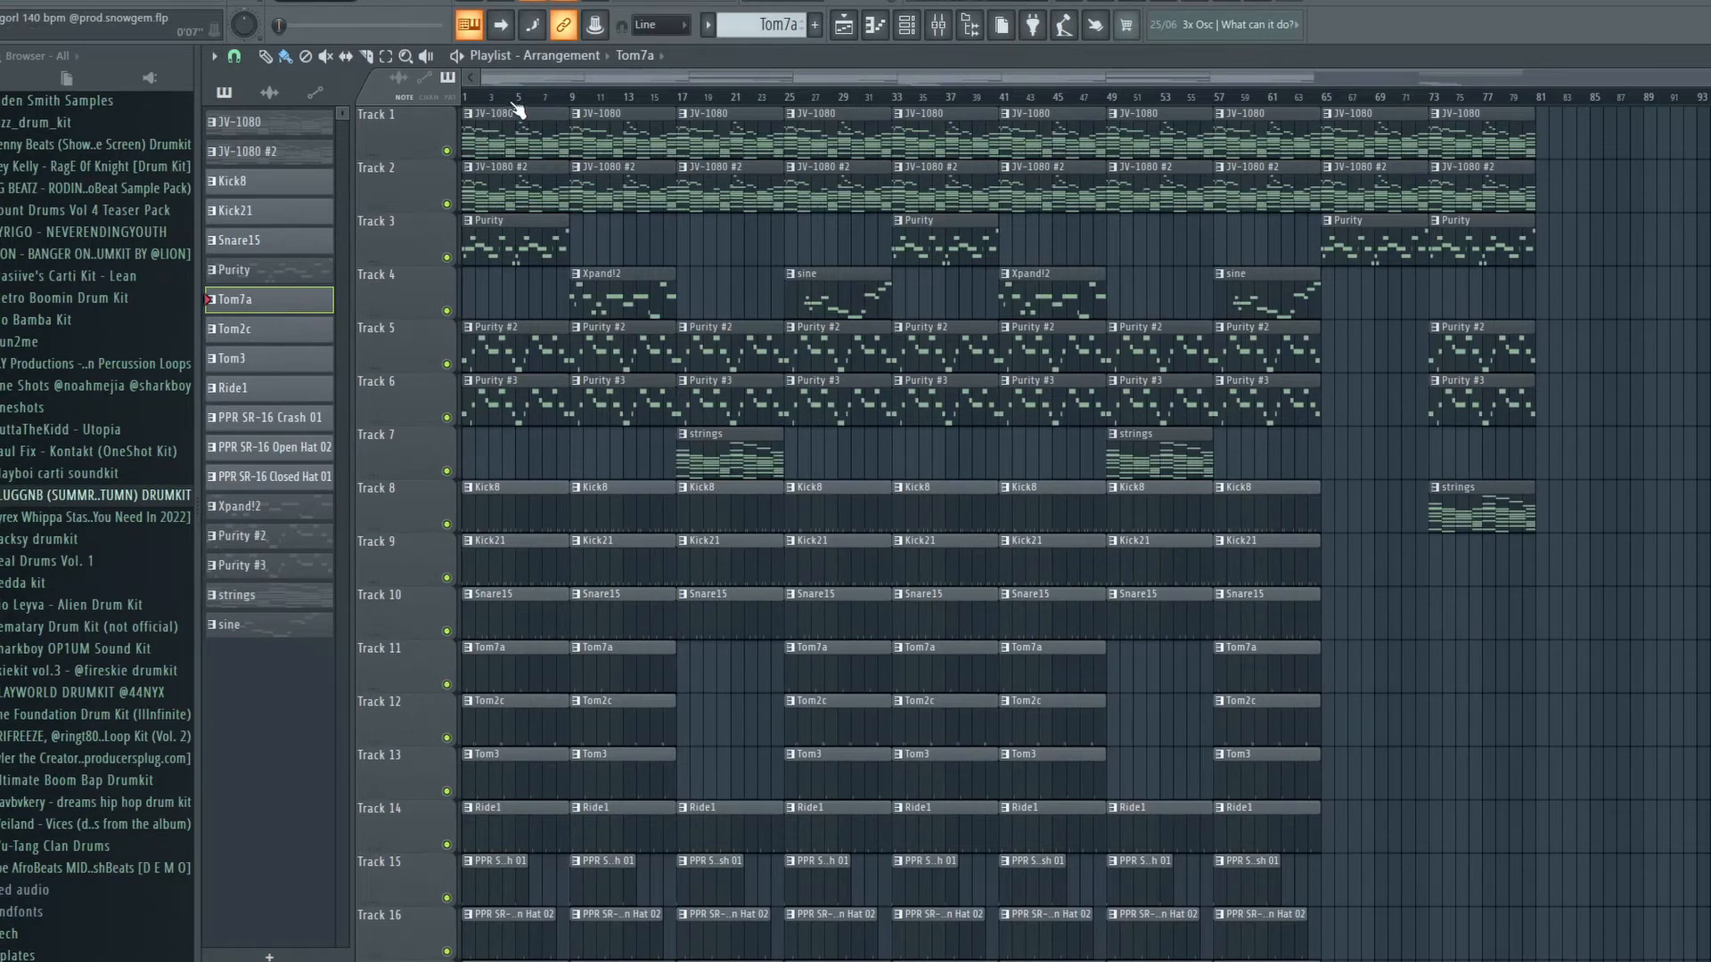
pyautogui.scroll(4, 565, 122)
pyautogui.moveTo(536, 75); pyautogui.dragTo(461, 301)
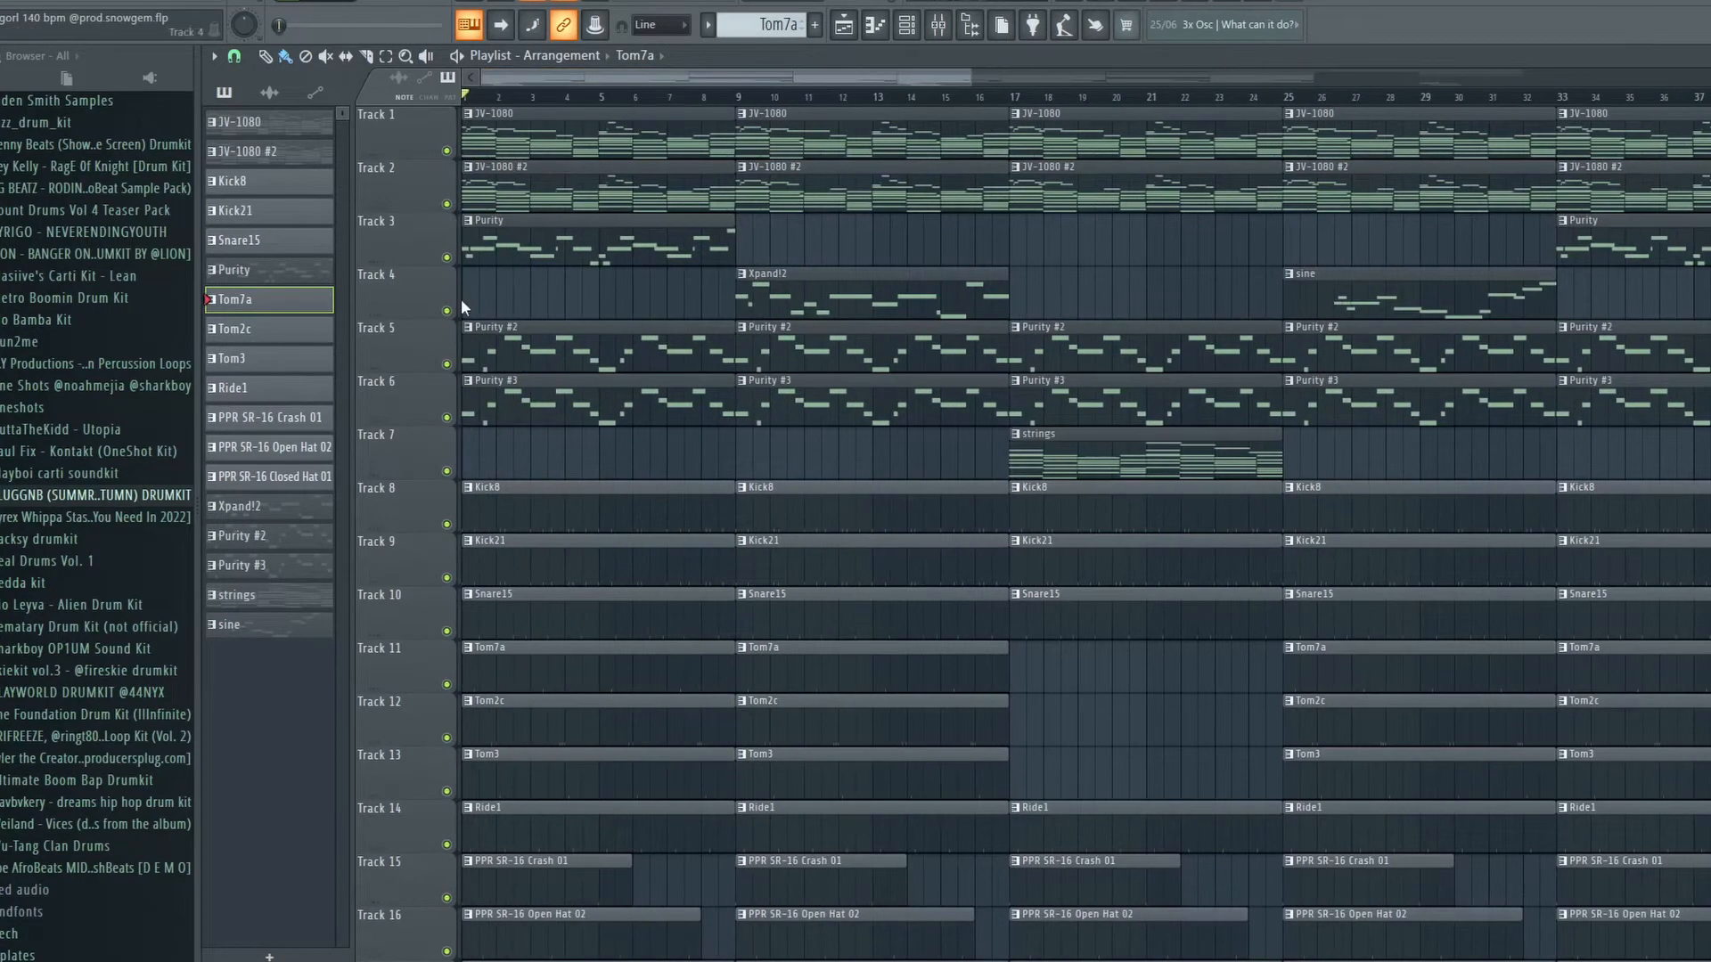
pyautogui.scroll(-6, 448, 442)
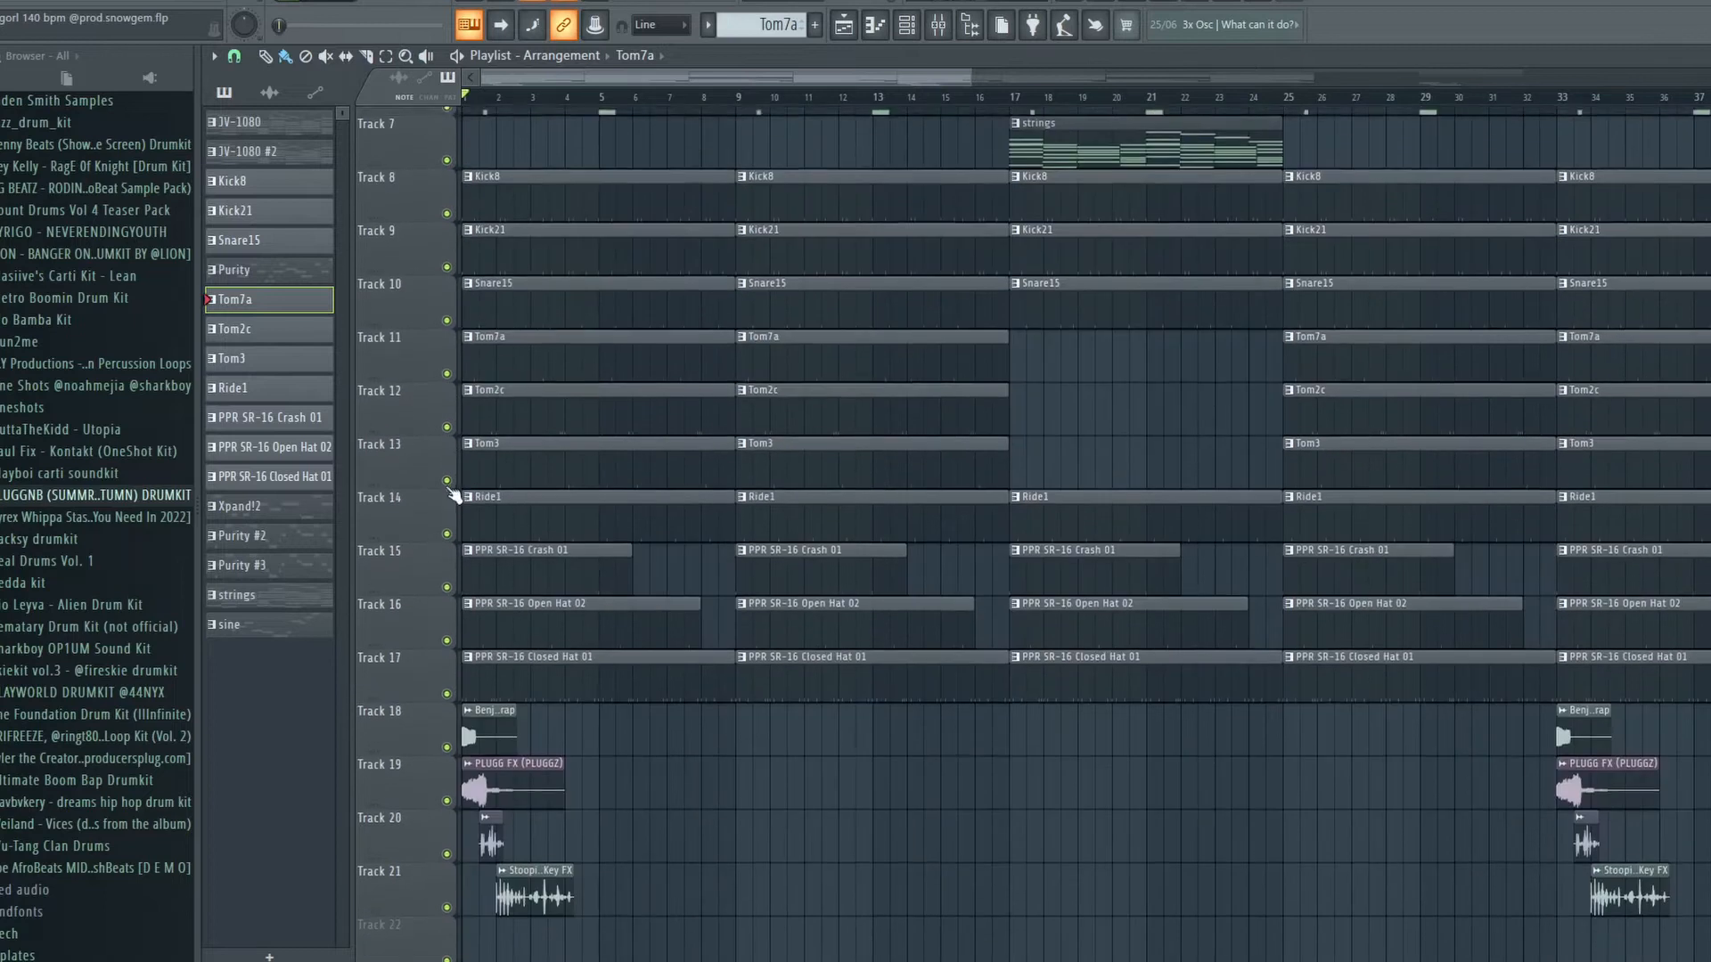
pyautogui.scroll(6, 450, 436)
# Solo Track 6 in the playlist and unmute Tracks 1 to 5 alongside it.
pyautogui.rightClick(446, 418)
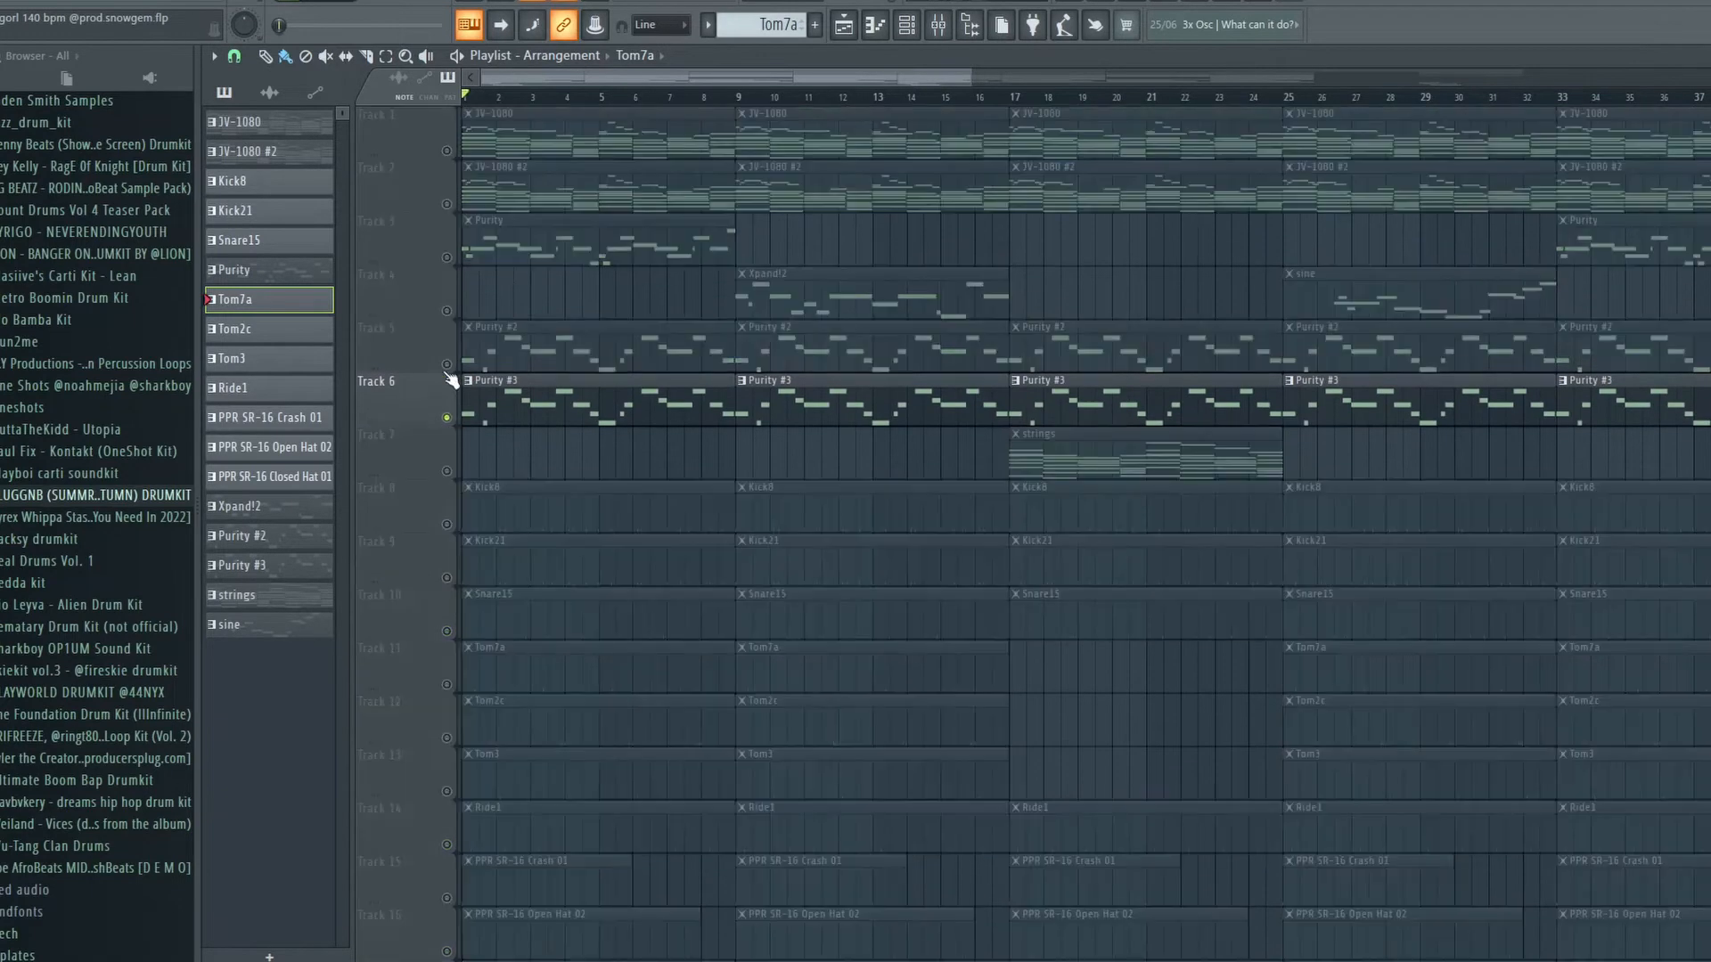
pyautogui.click(446, 363)
pyautogui.click(446, 311)
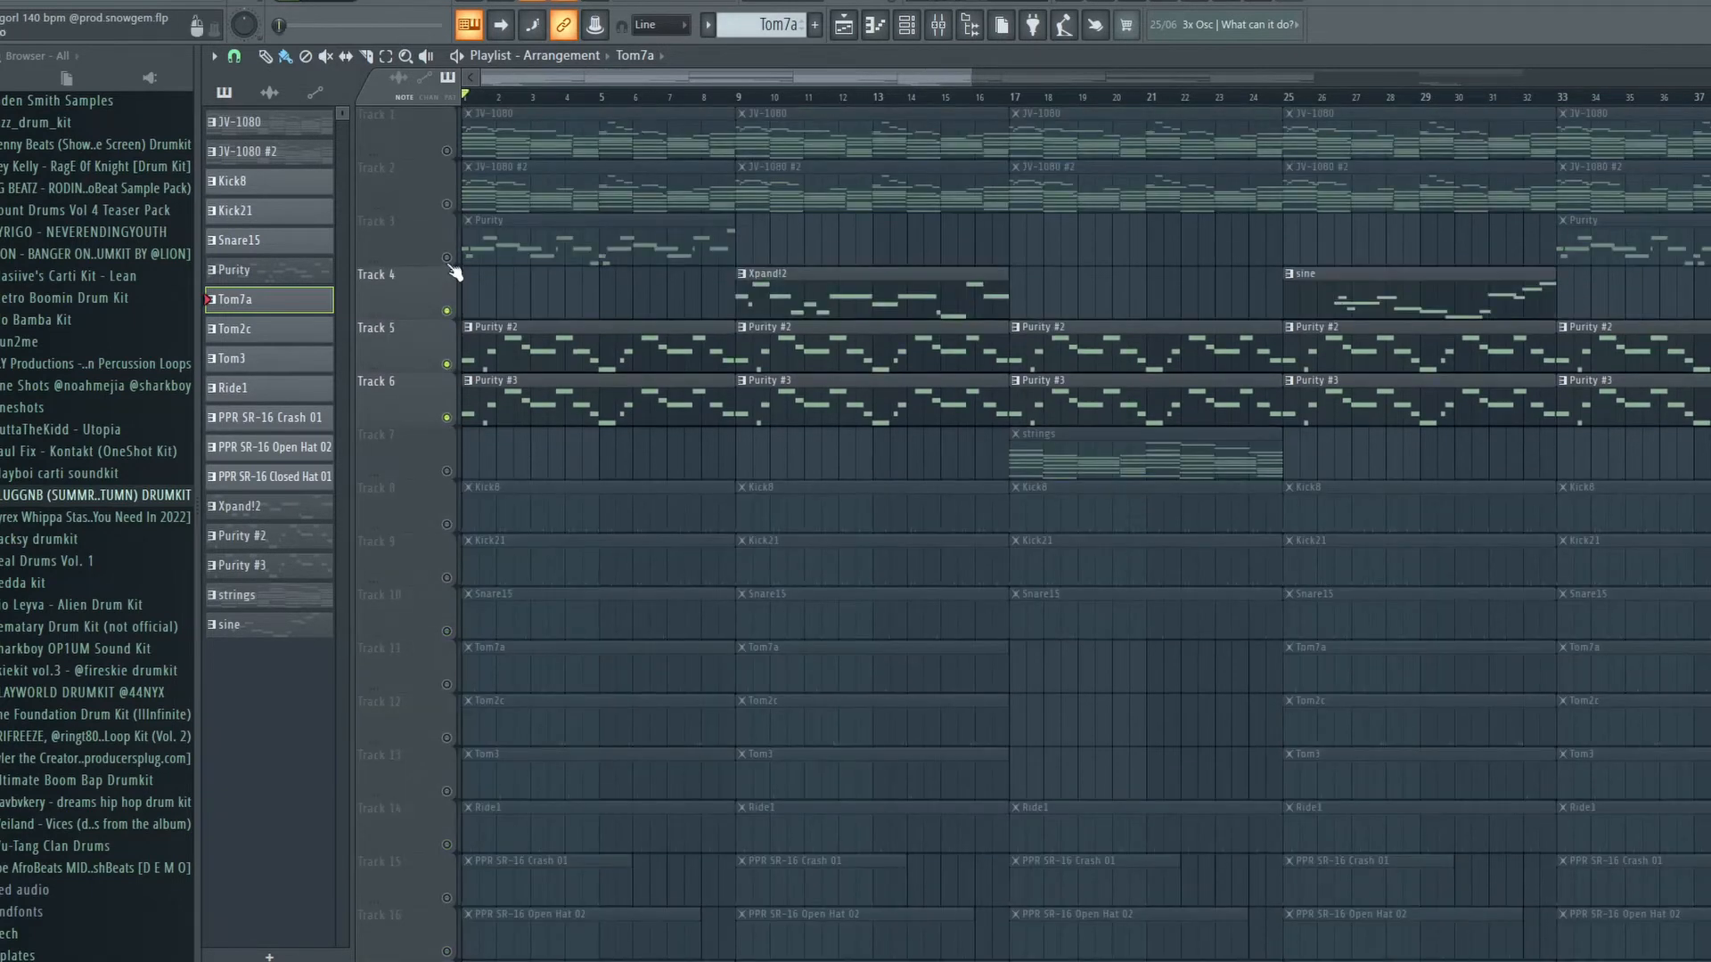
pyautogui.click(447, 257)
pyautogui.click(446, 204)
pyautogui.click(446, 150)
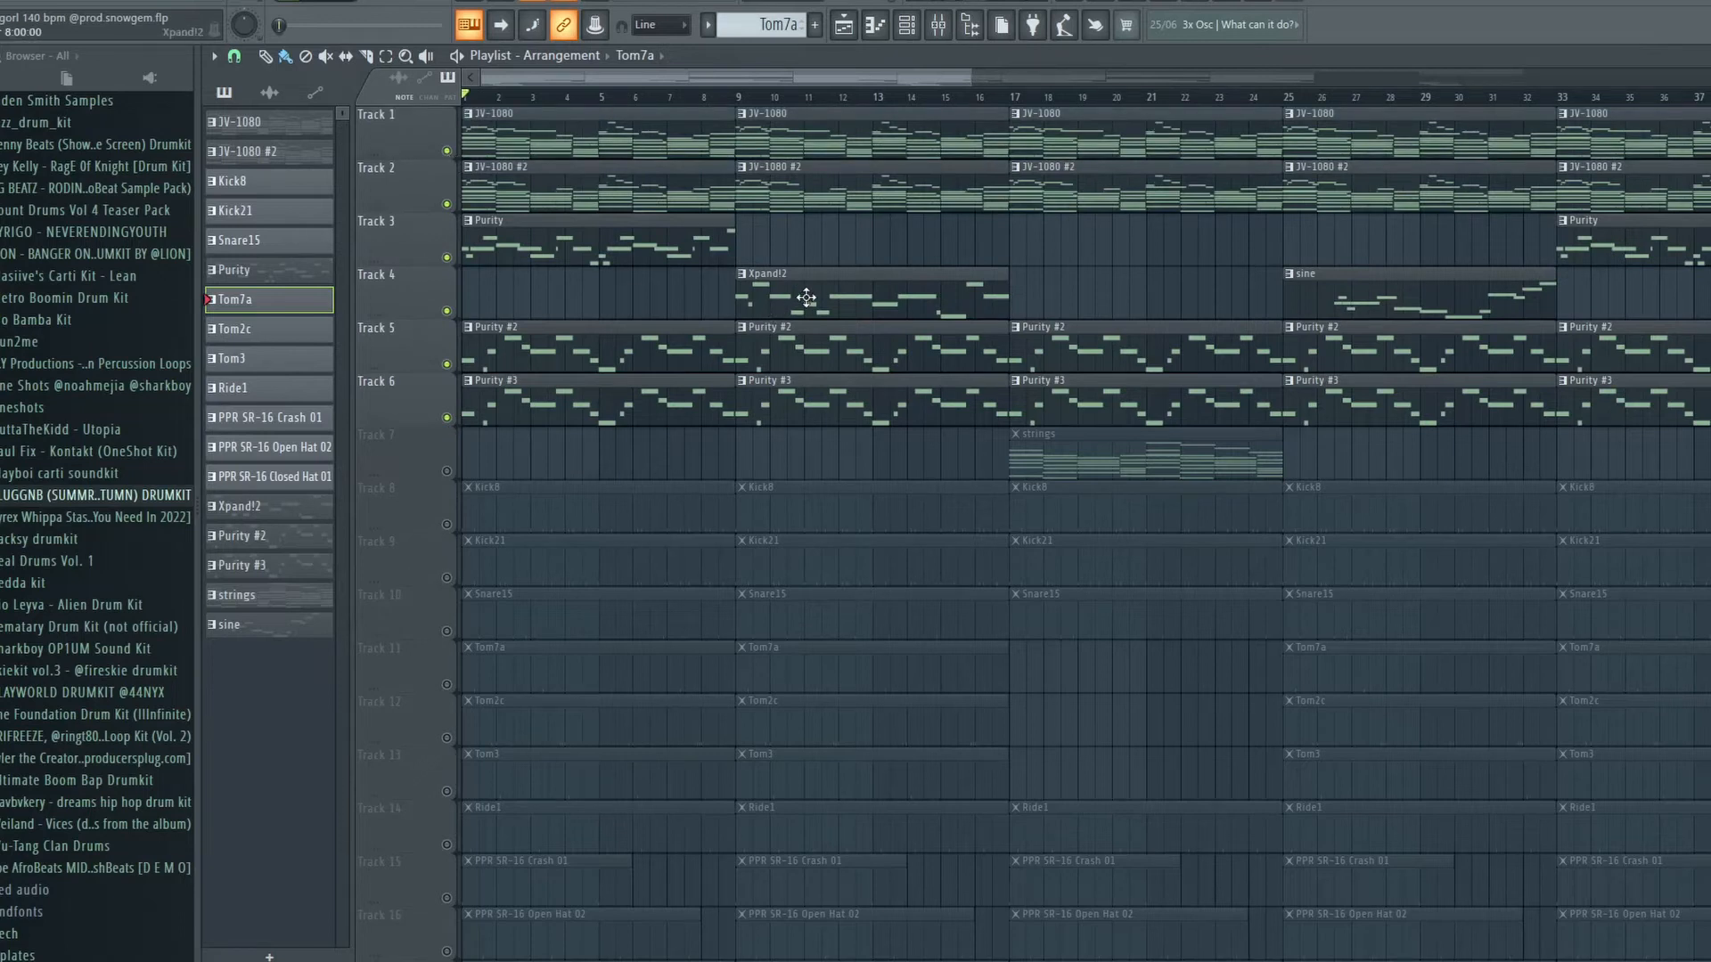
# Move the Xpand!2 clip on Track 4 and the strings clip on Track 7 to bar 1, and unmute Track 7.
pyautogui.moveTo(807, 297); pyautogui.dragTo(541, 305)
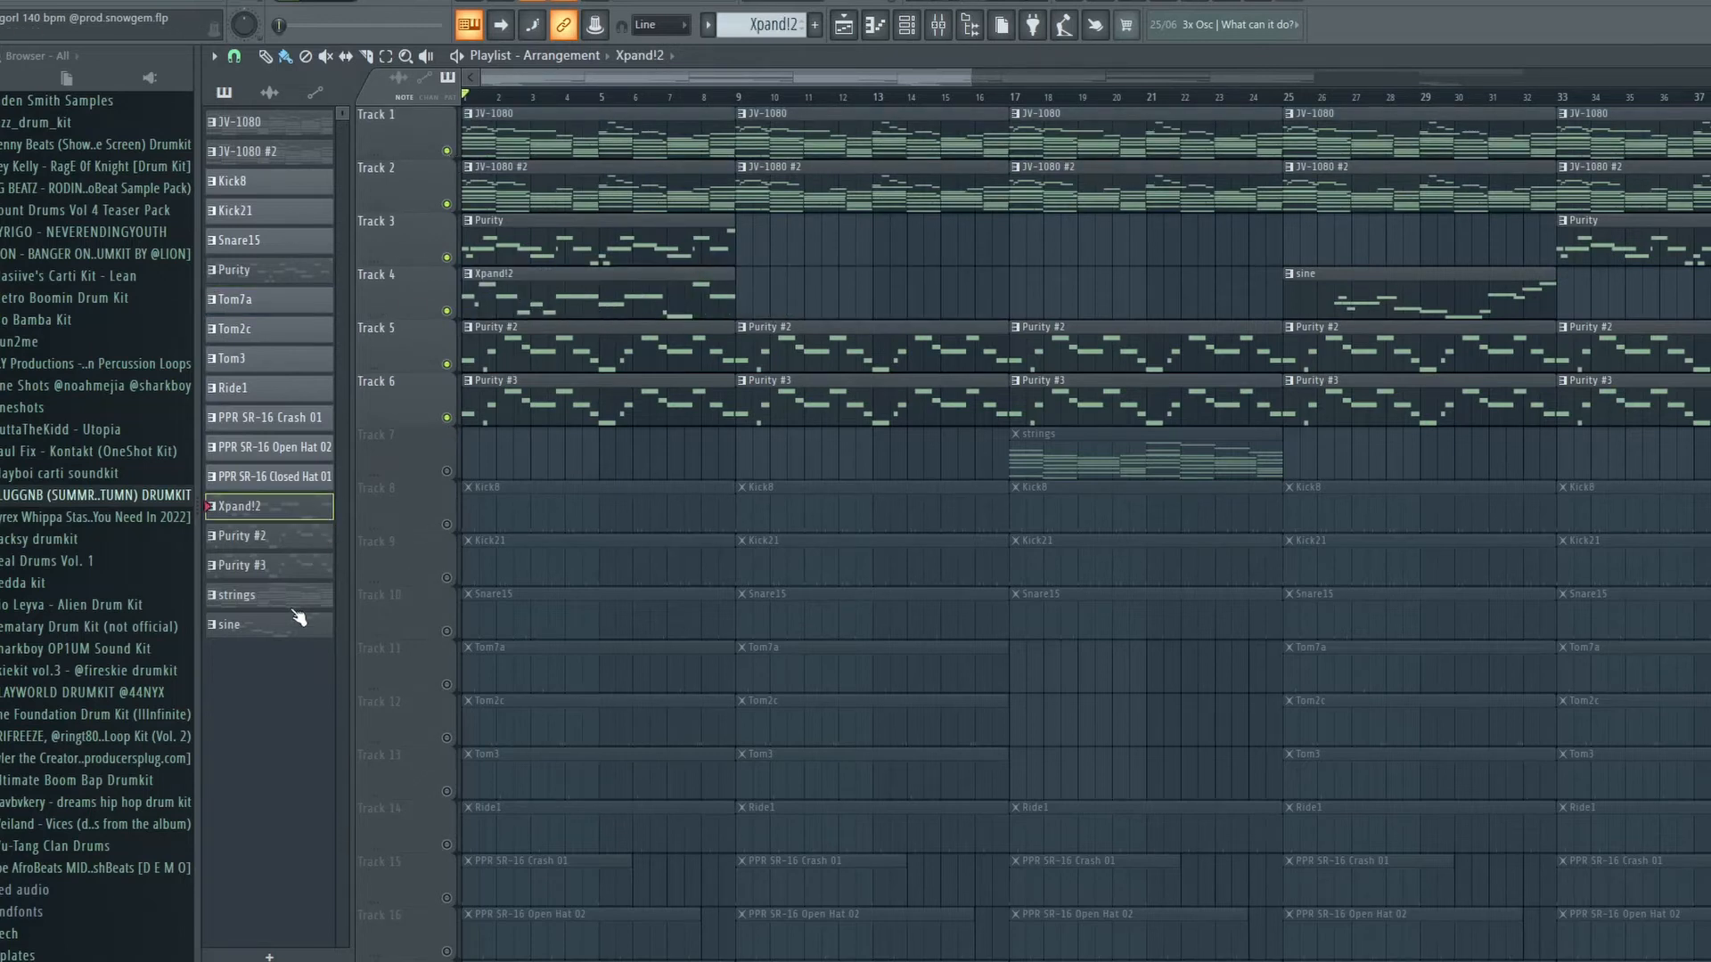
pyautogui.moveTo(1061, 452); pyautogui.dragTo(452, 473)
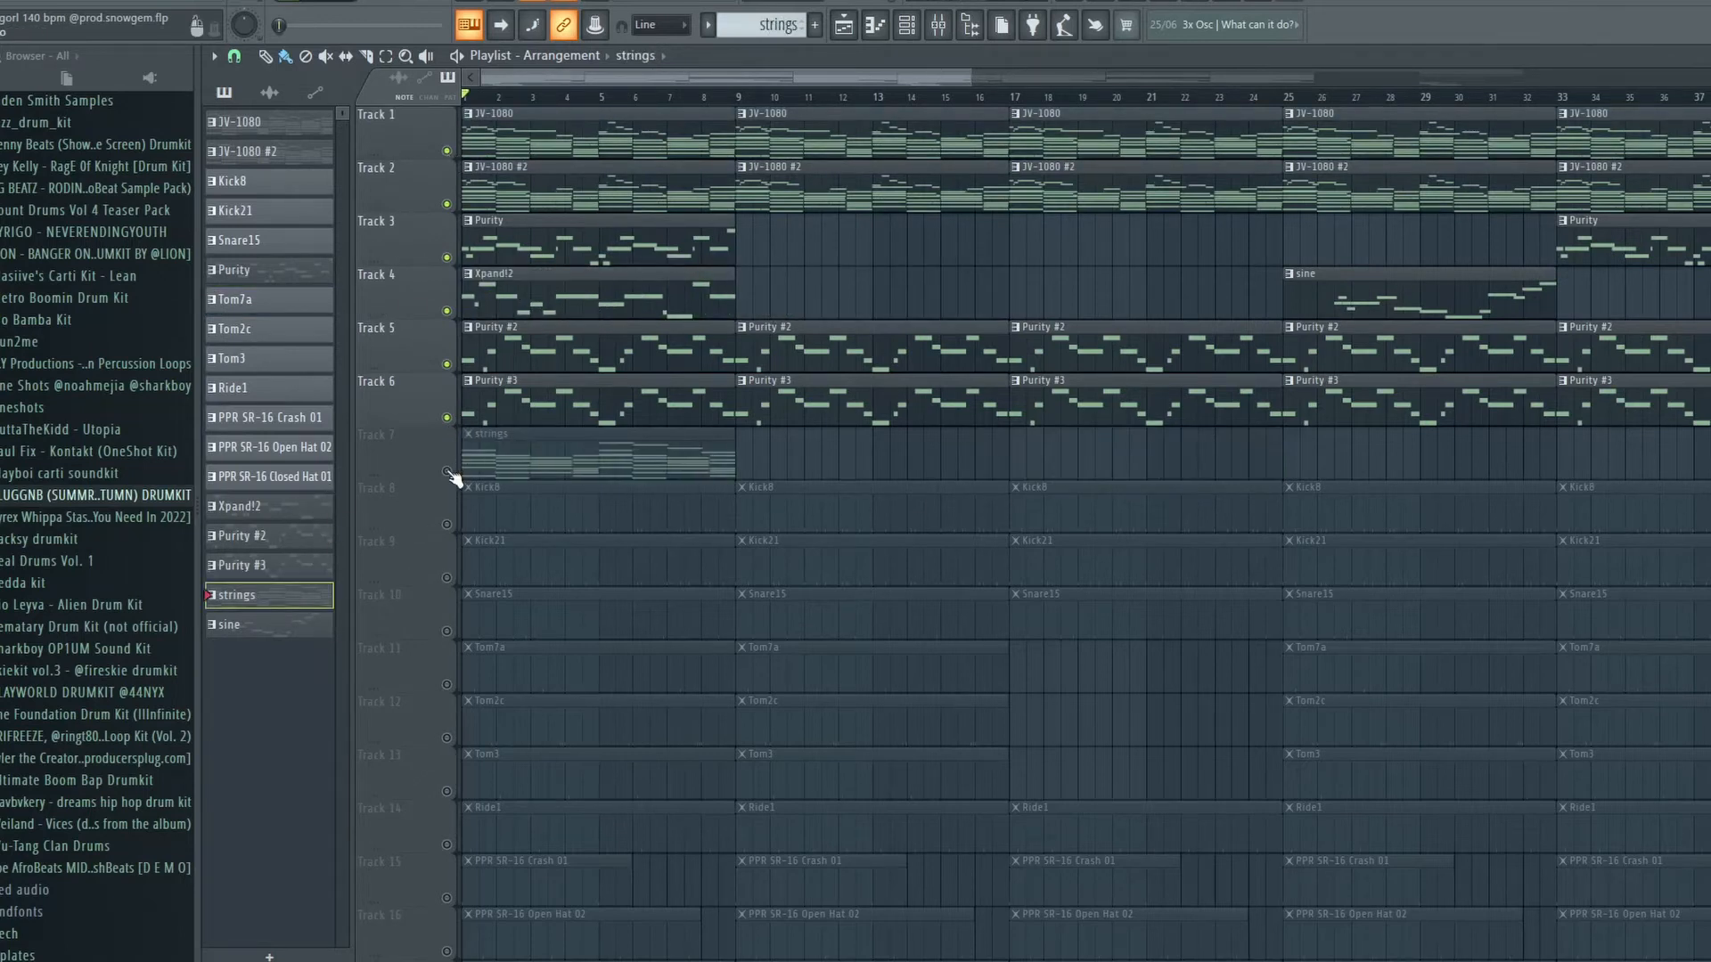
pyautogui.click(447, 472)
pyautogui.scroll(-2, 547, 490)
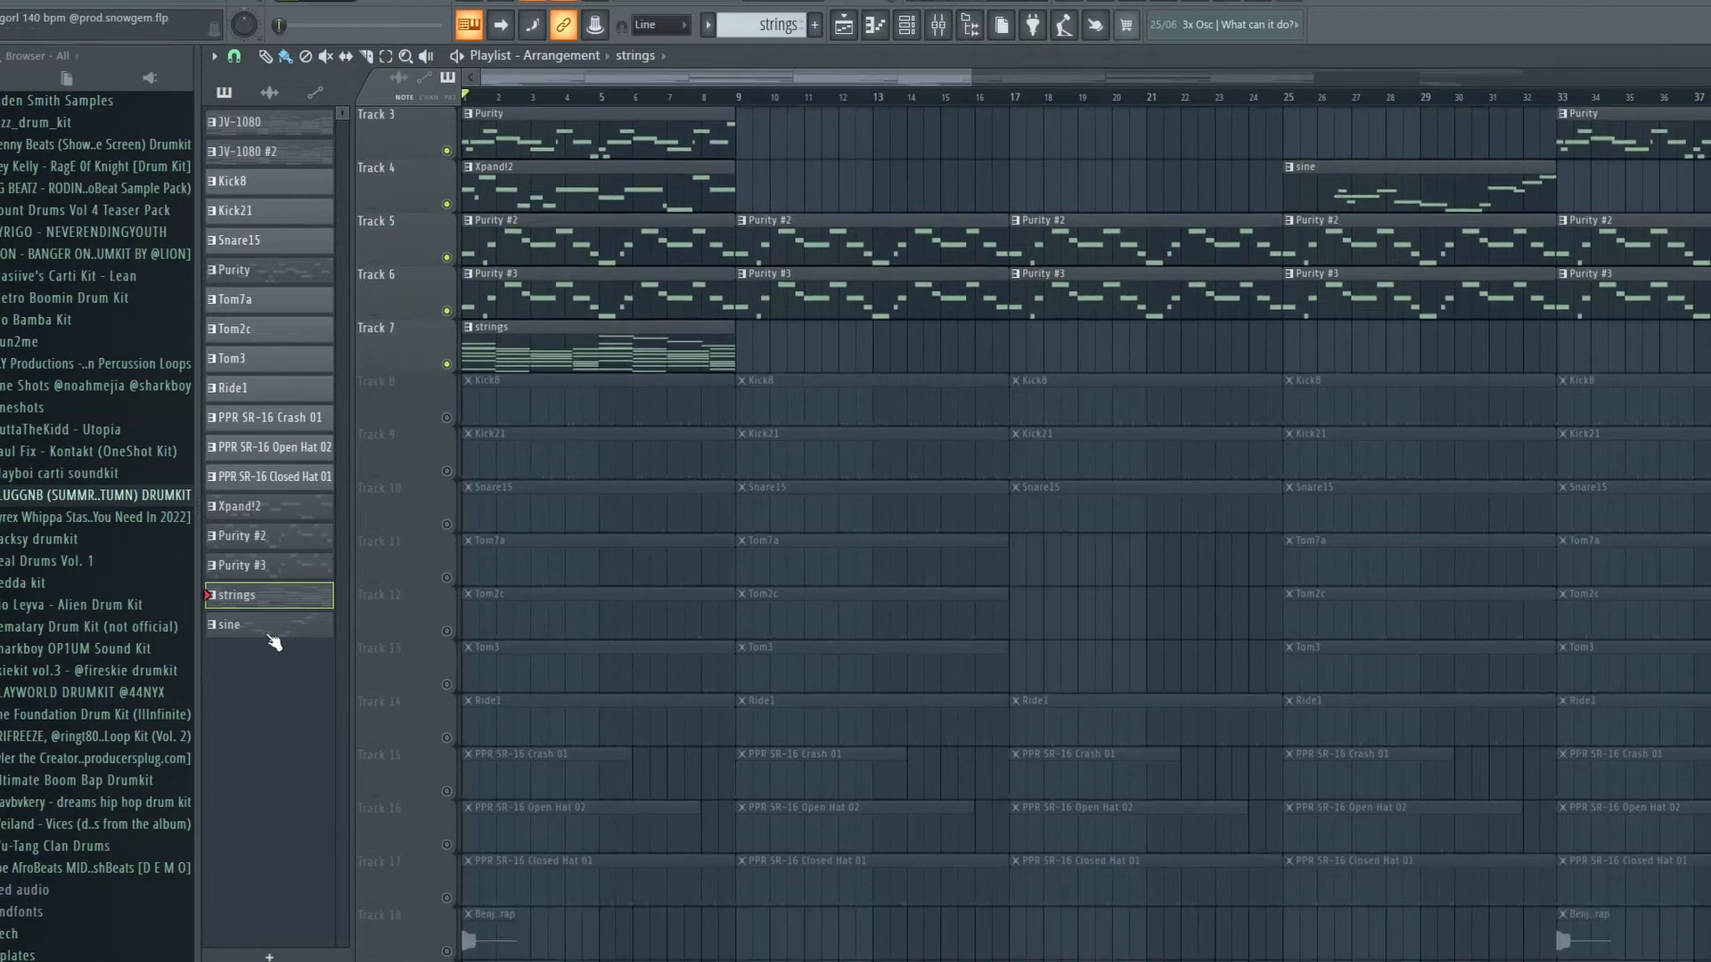
# Select the sine pattern and play the layered melody tracks together from the start of the playlist.
pyautogui.click(269, 629)
pyautogui.scroll(2, 588, 477)
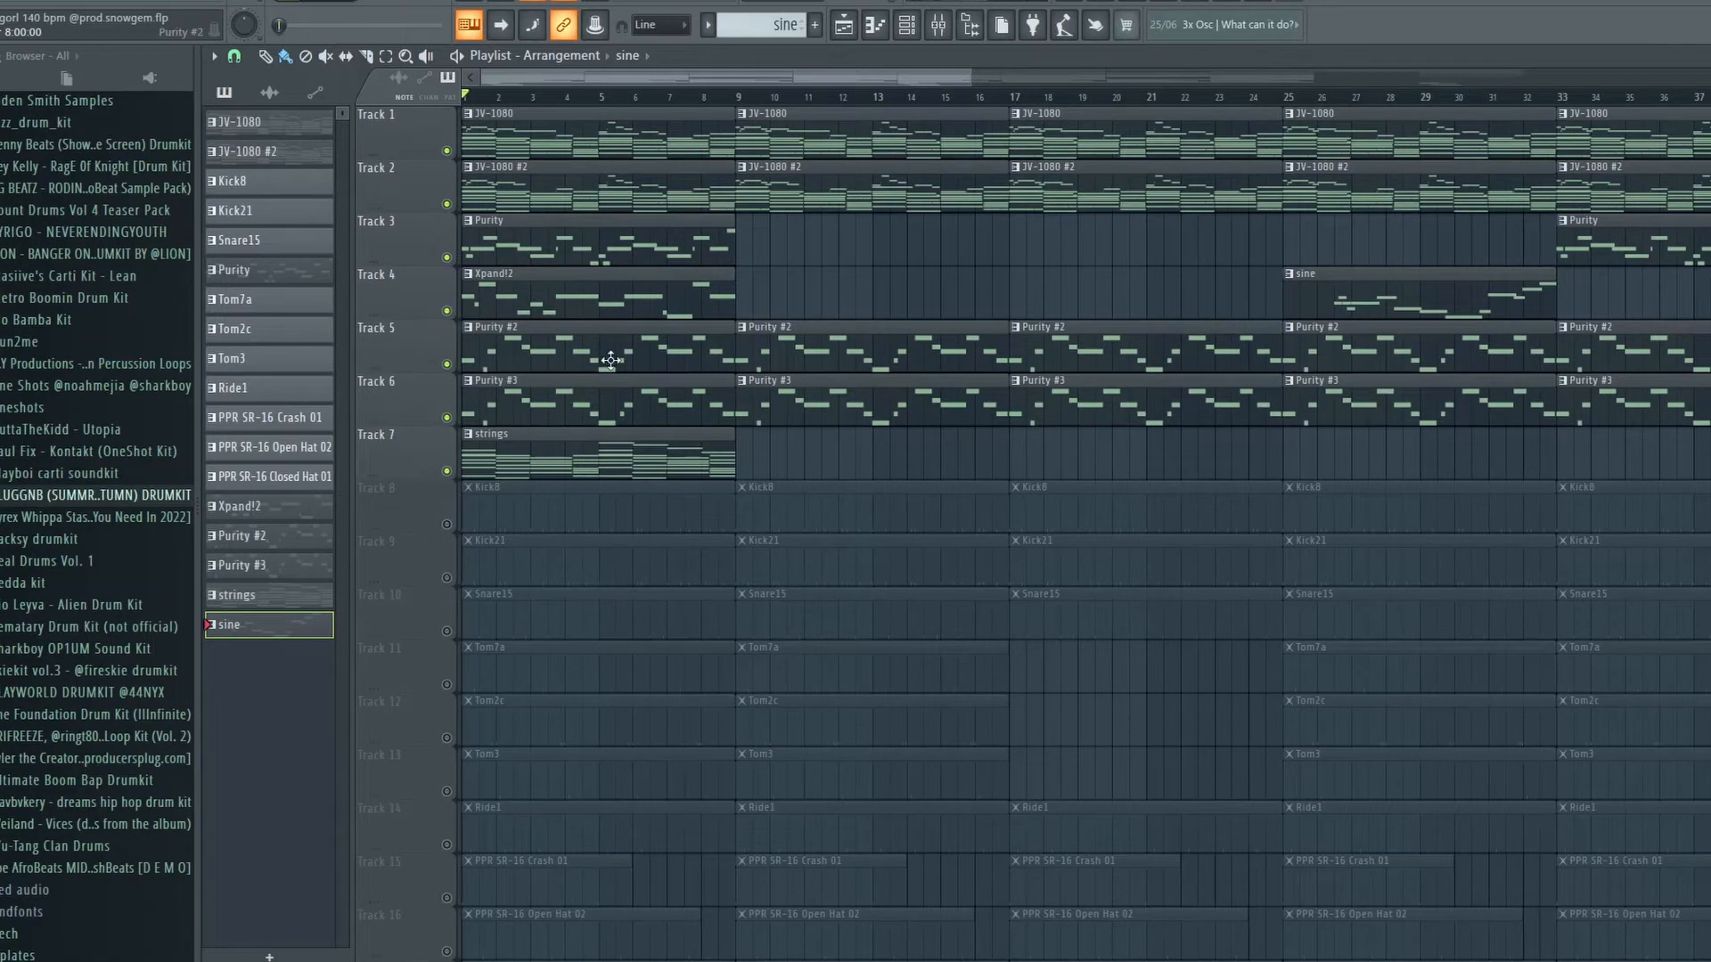
pyautogui.press('space')
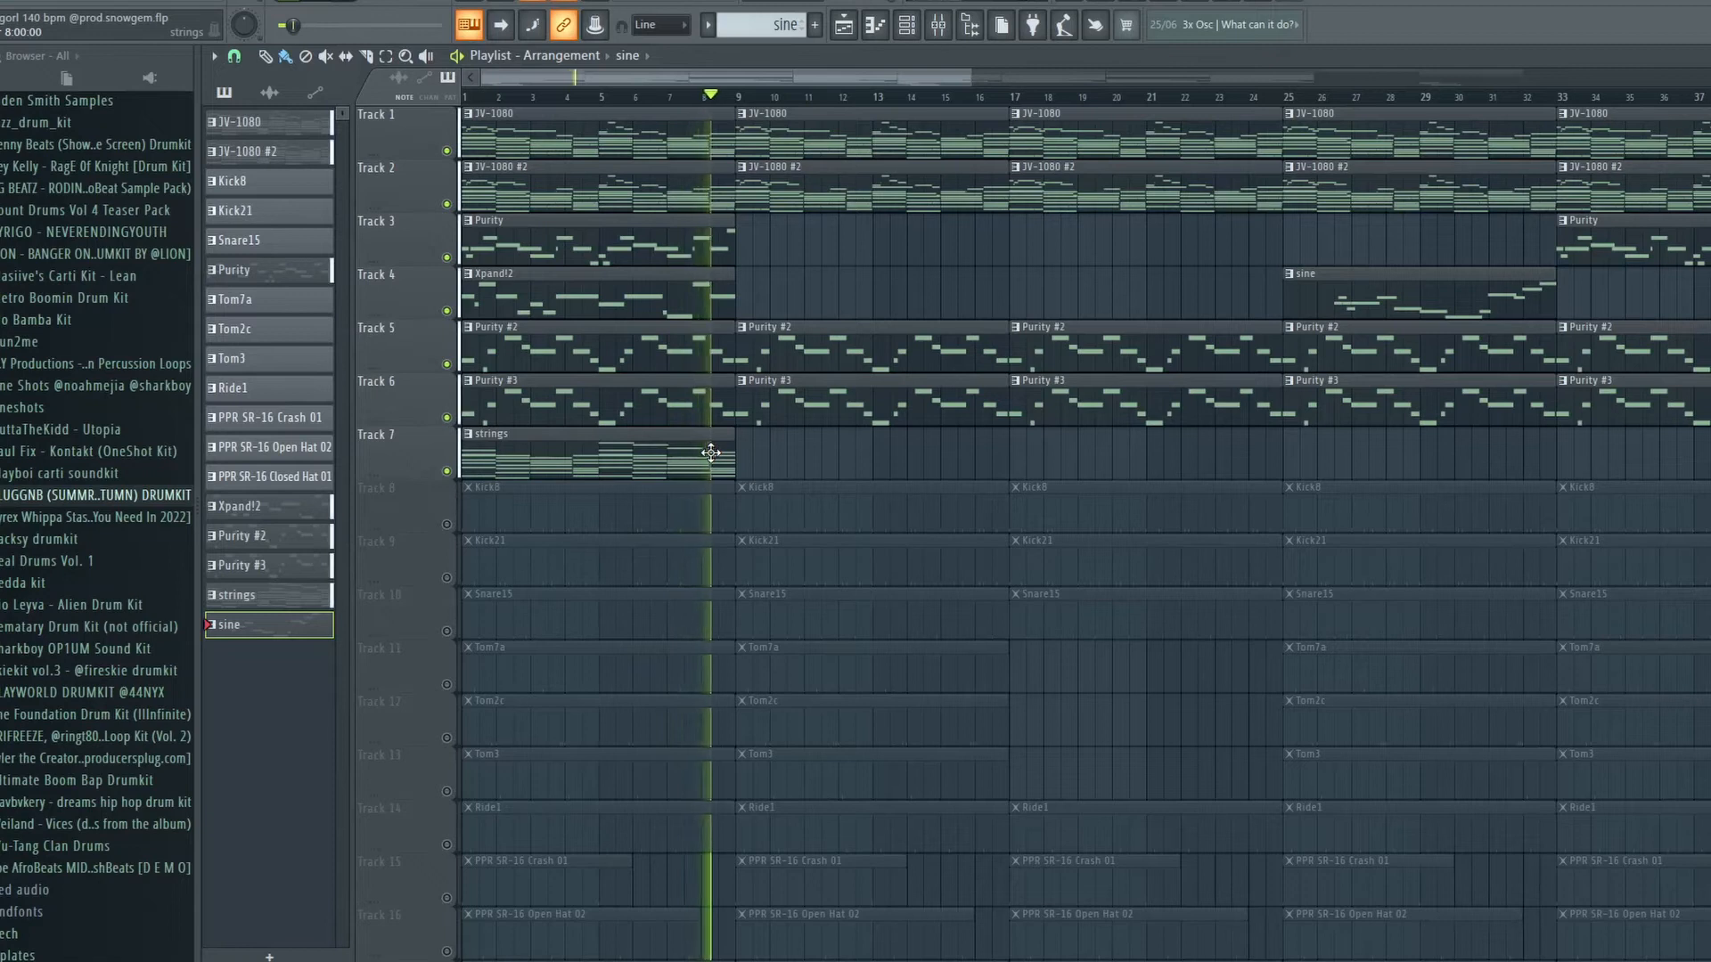
pyautogui.press('space')
# Undo the Xpand!2 and strings clip moves, and look through the project's edit history in the browser.
pyautogui.hotkey('ctrl', 'alt', 'z')
pyautogui.hotkey('ctrl', 'alt', 'z')
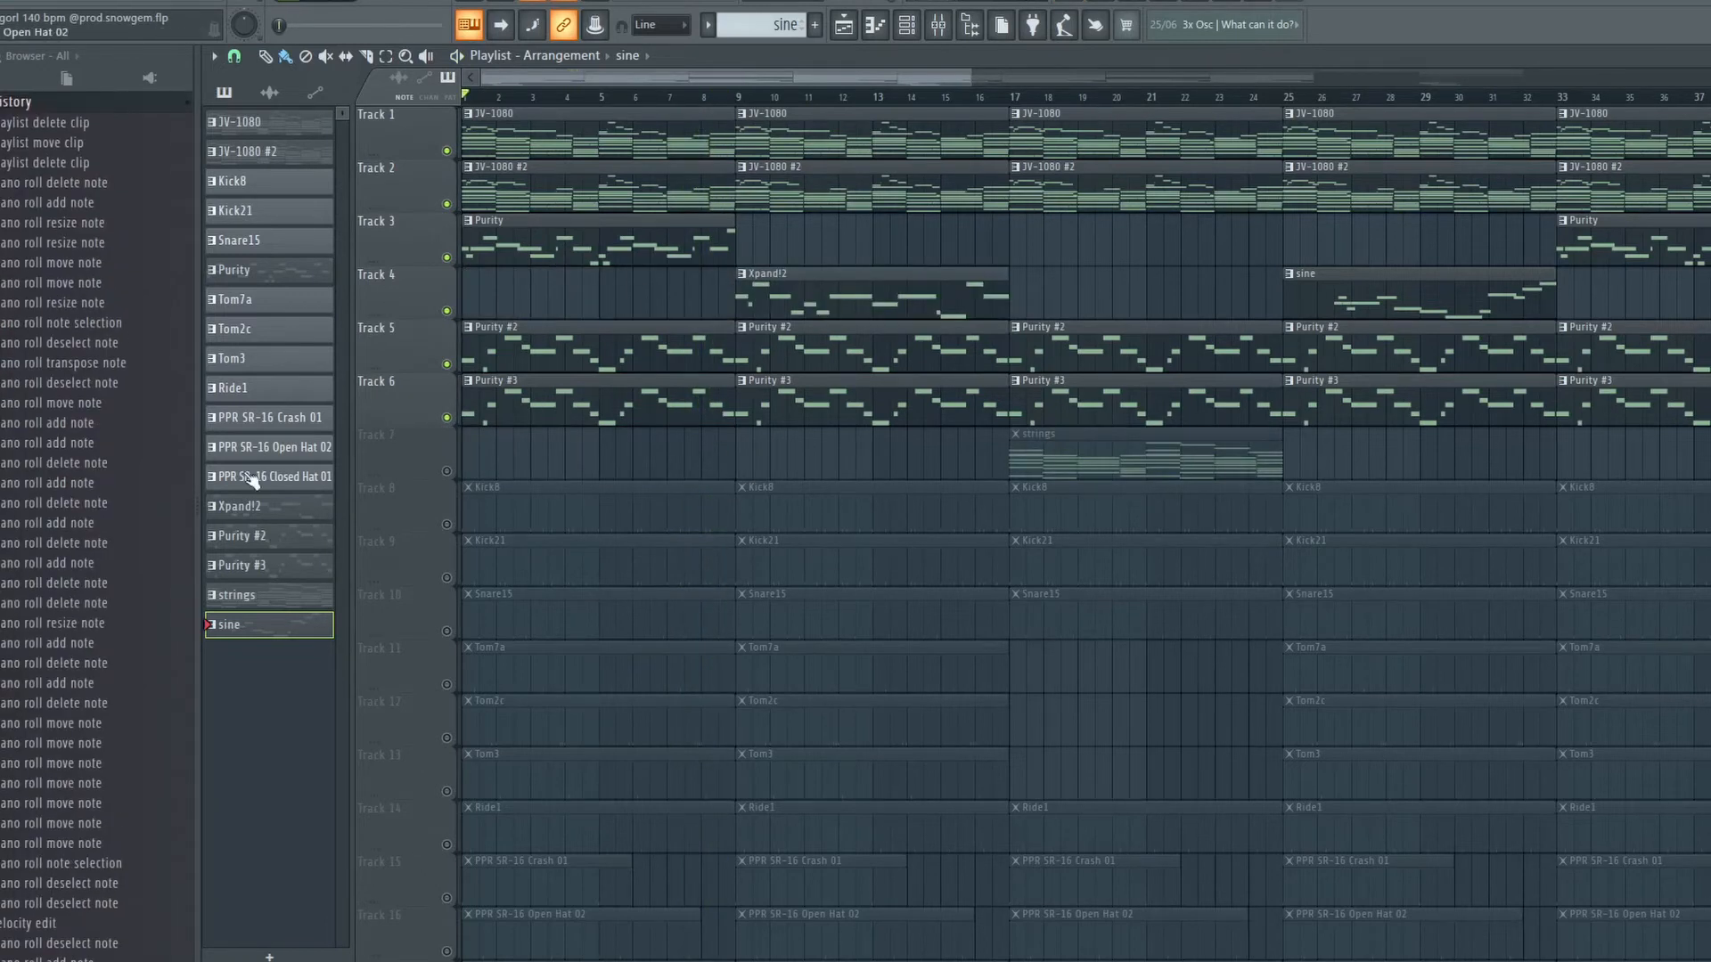
pyautogui.scroll(-10, 127, 535)
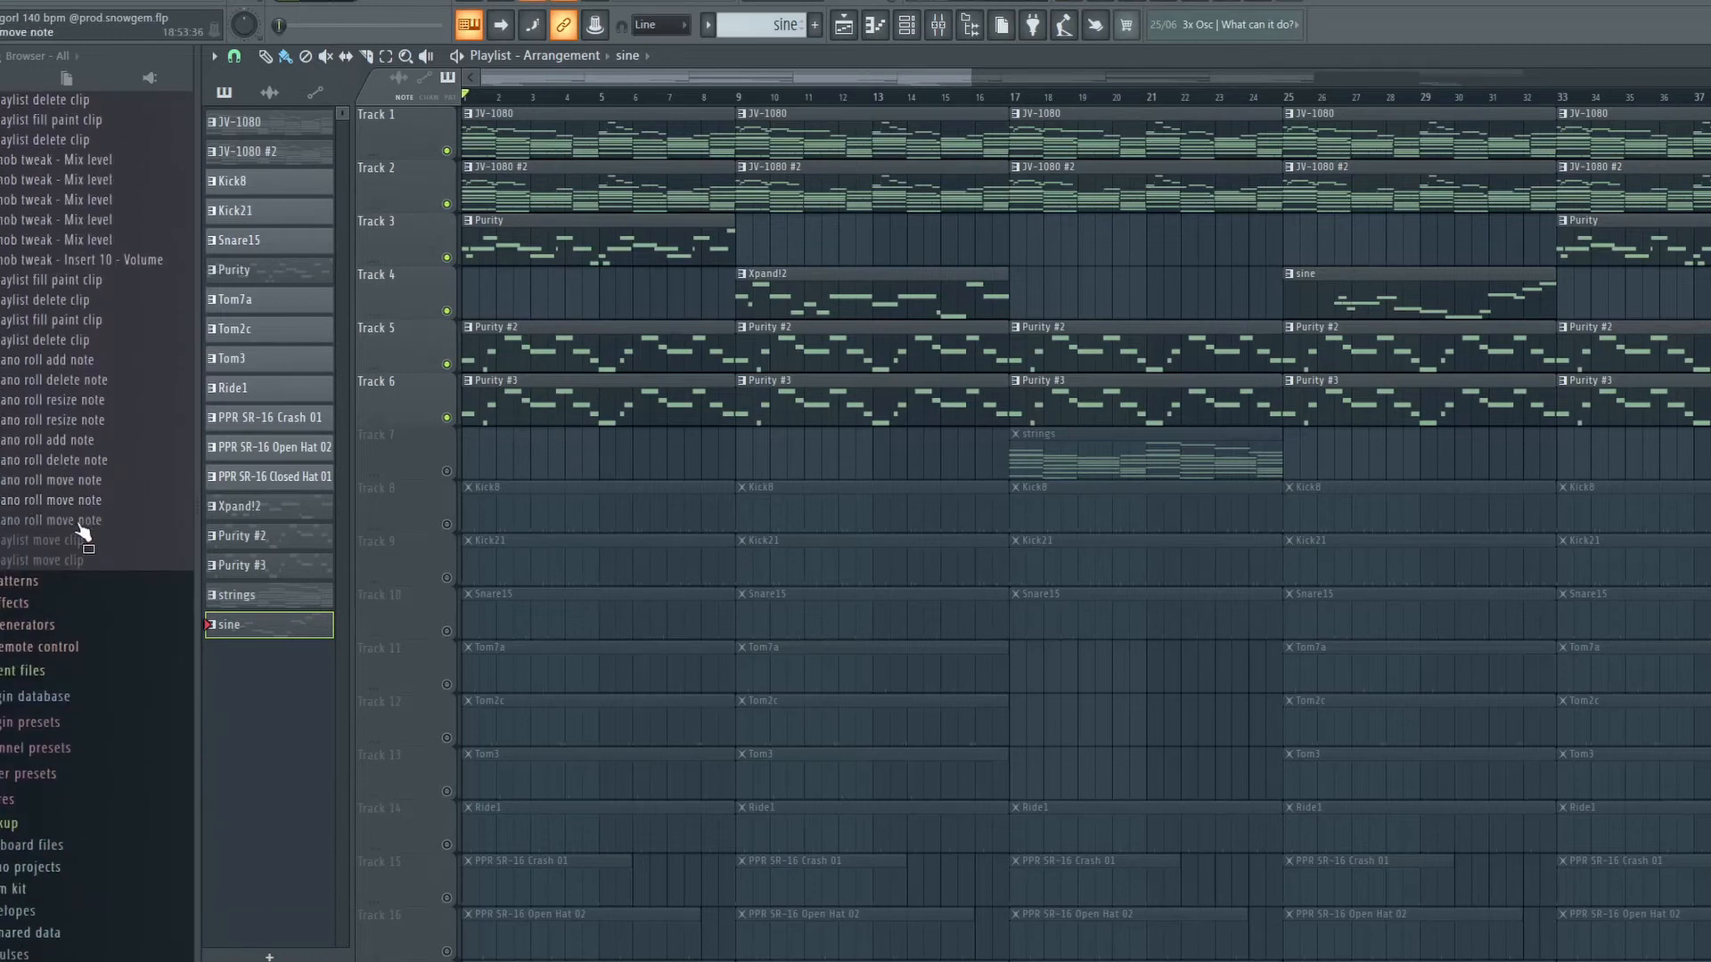
pyautogui.scroll(15, 37, 196)
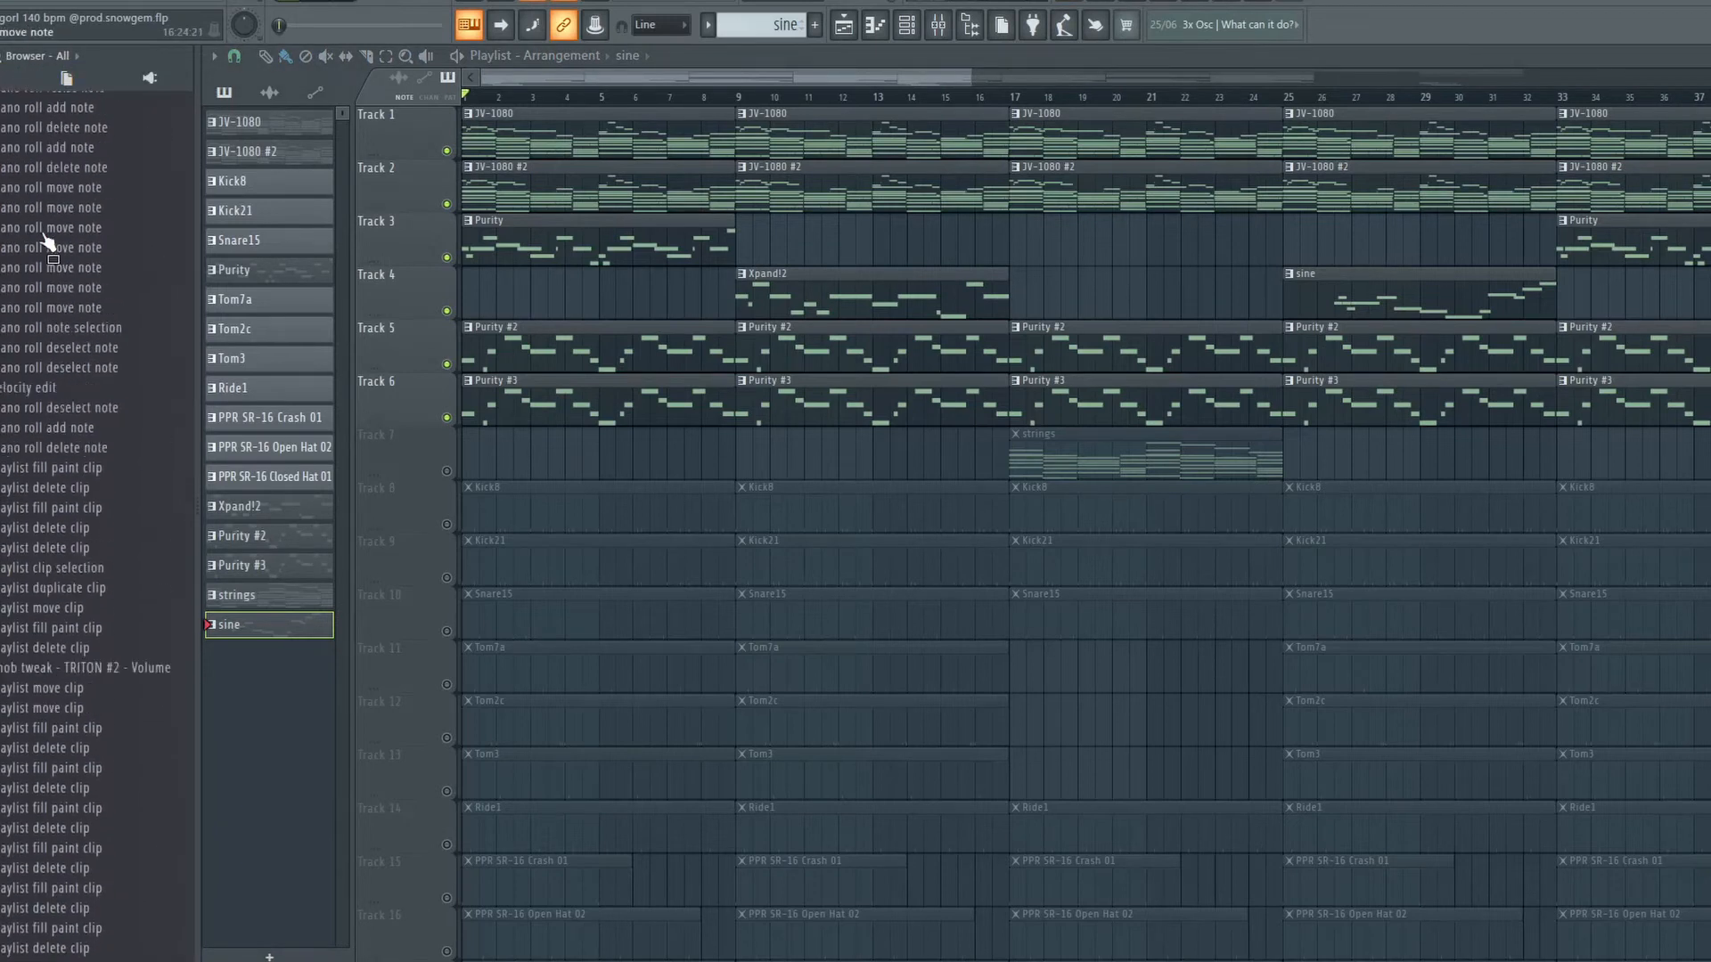
# Collapse the project's edit history in the browser and unmute all playlist tracks.
pyautogui.click(12, 127)
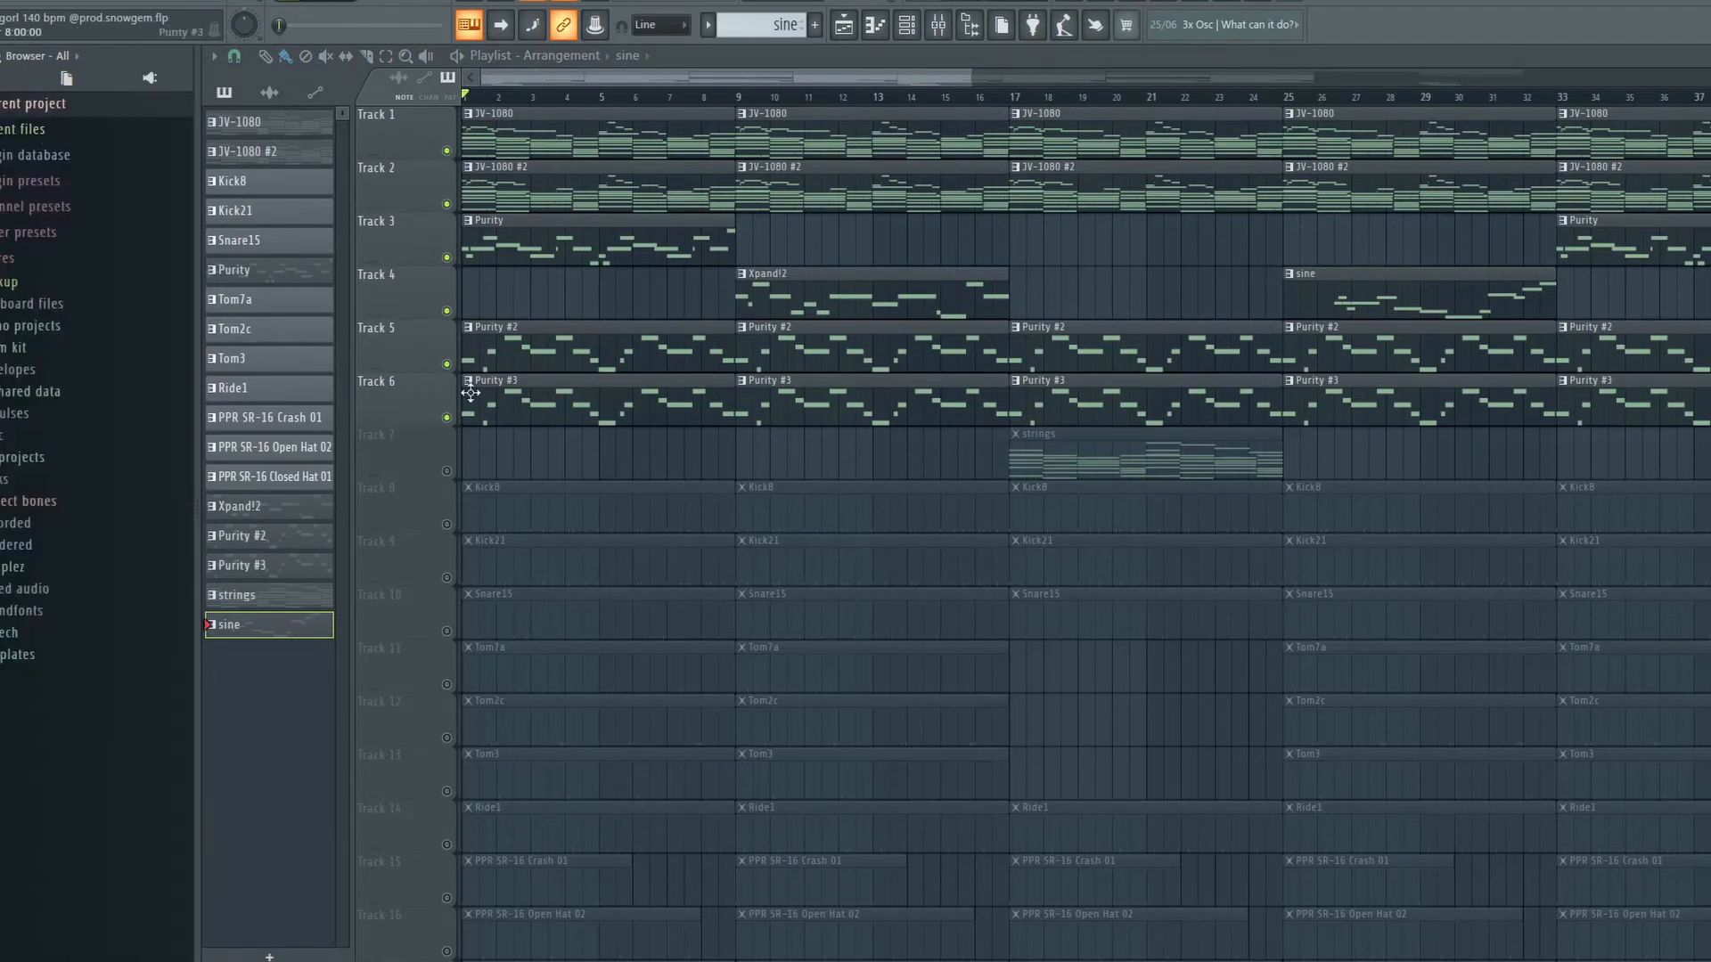
pyautogui.rightClick(447, 418)
pyautogui.rightClick(448, 418)
# Look over the drum and sound effect tracks down to Track 21 and return to bar 1 of the playlist.
pyautogui.scroll(-7, 562, 467)
pyautogui.scroll(5, 562, 467)
pyautogui.scroll(-2, 566, 490)
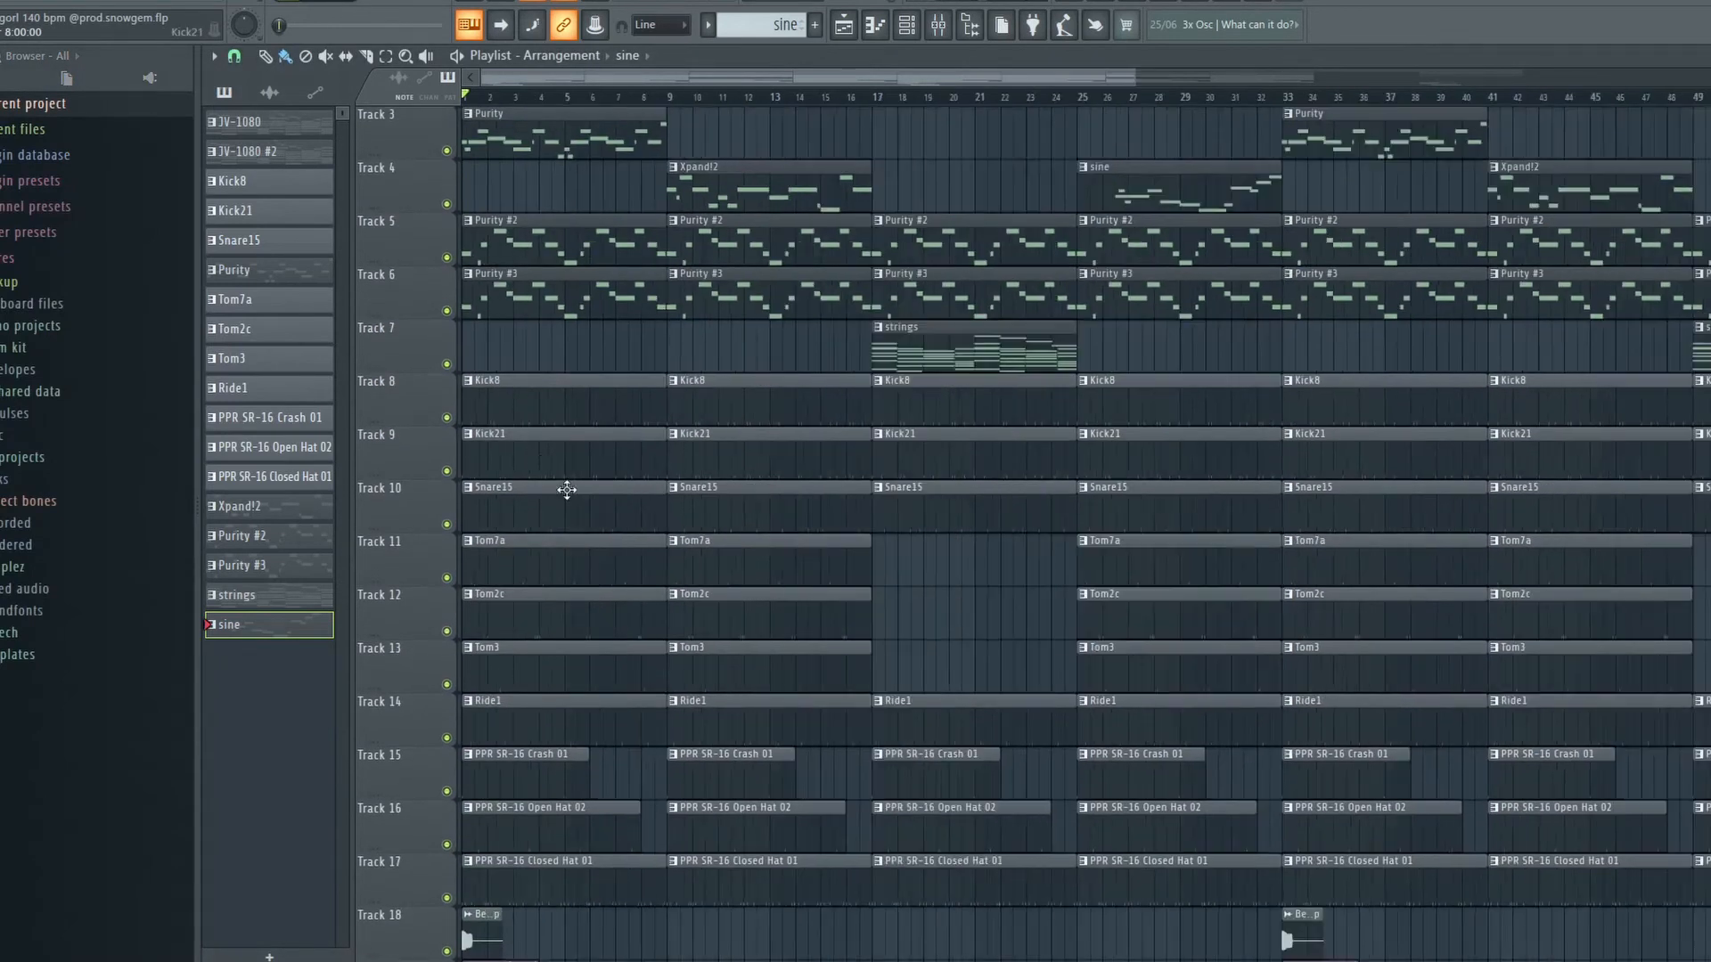
pyautogui.scroll(-2, 575, 509)
pyautogui.scroll(-4, 611, 592)
pyautogui.scroll(4, 607, 584)
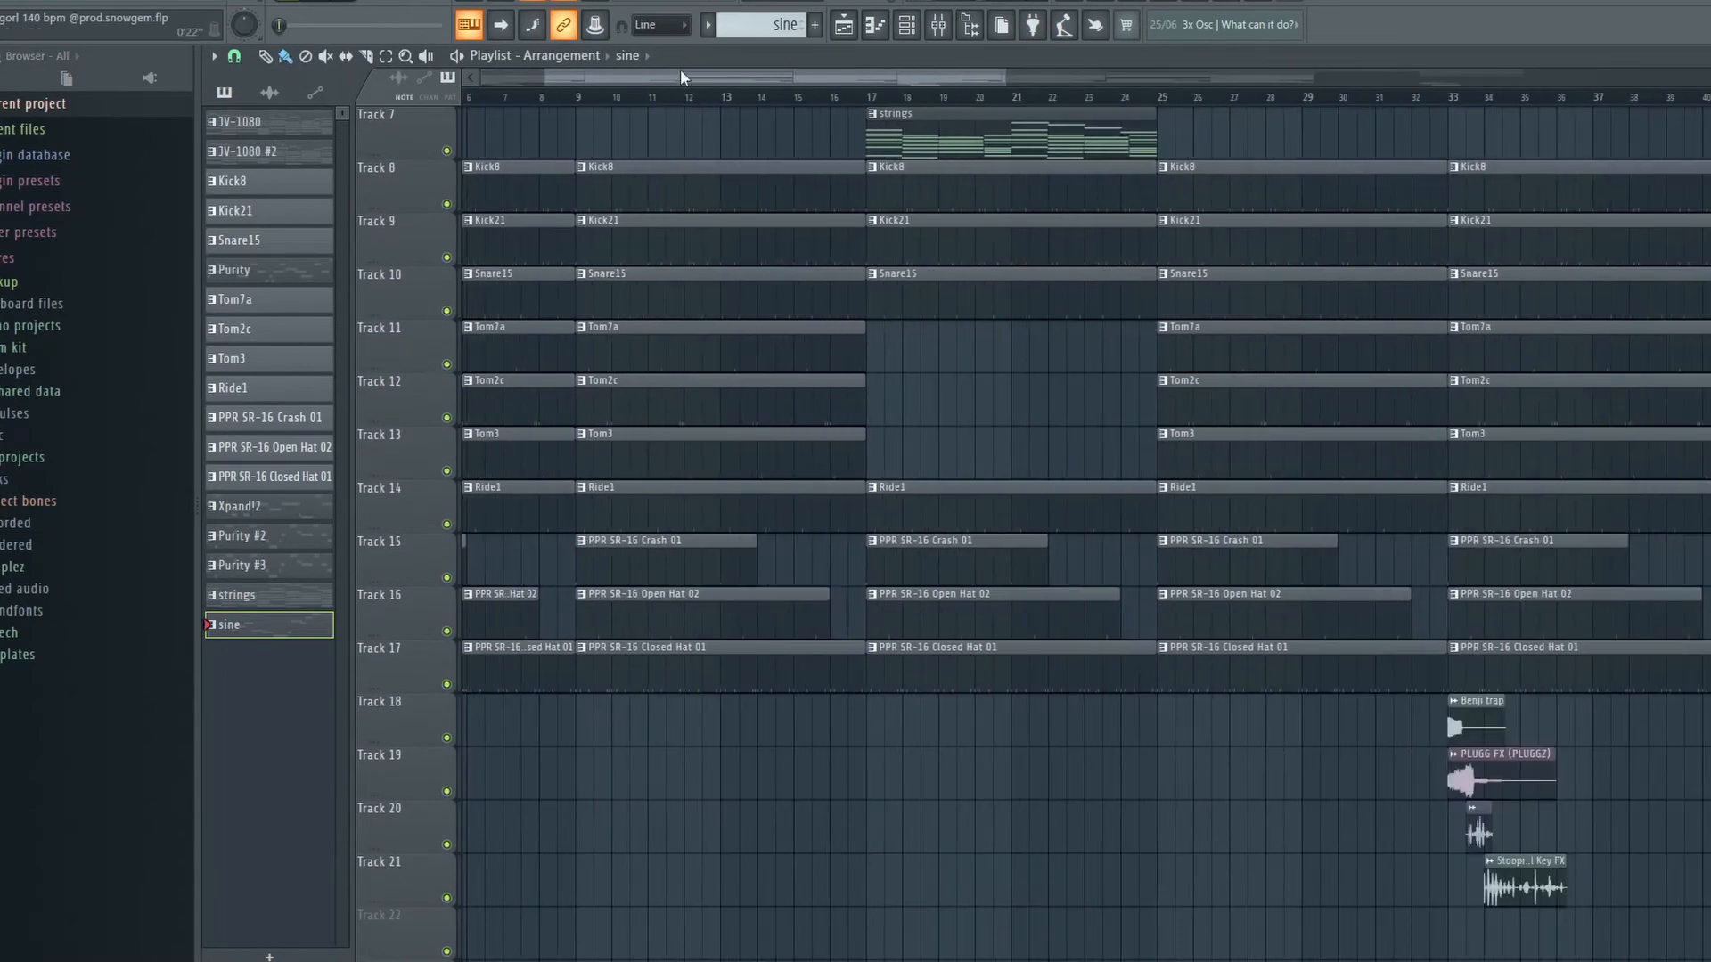
pyautogui.moveTo(682, 78); pyautogui.dragTo(76, 123)
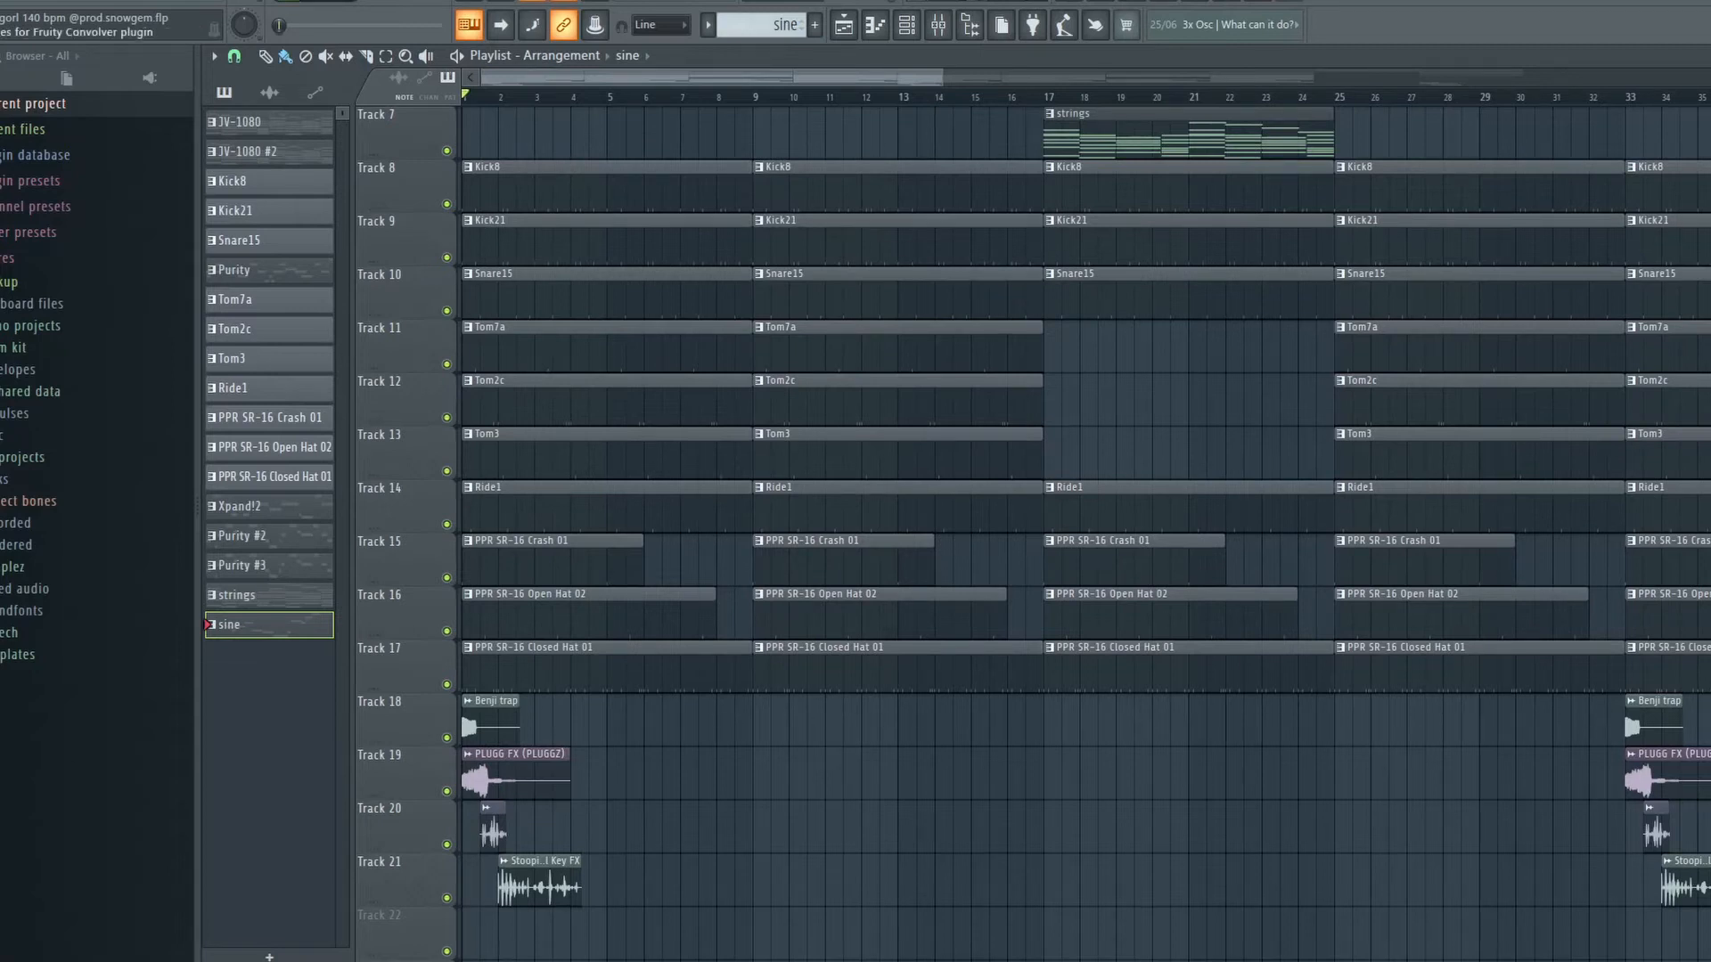
# Browse the sample packs and examine the late 80s sauce 1 folder inside the Late 80's R&B_Soul Kit.
pyautogui.click(32, 556)
pyautogui.scroll(-6, 32, 526)
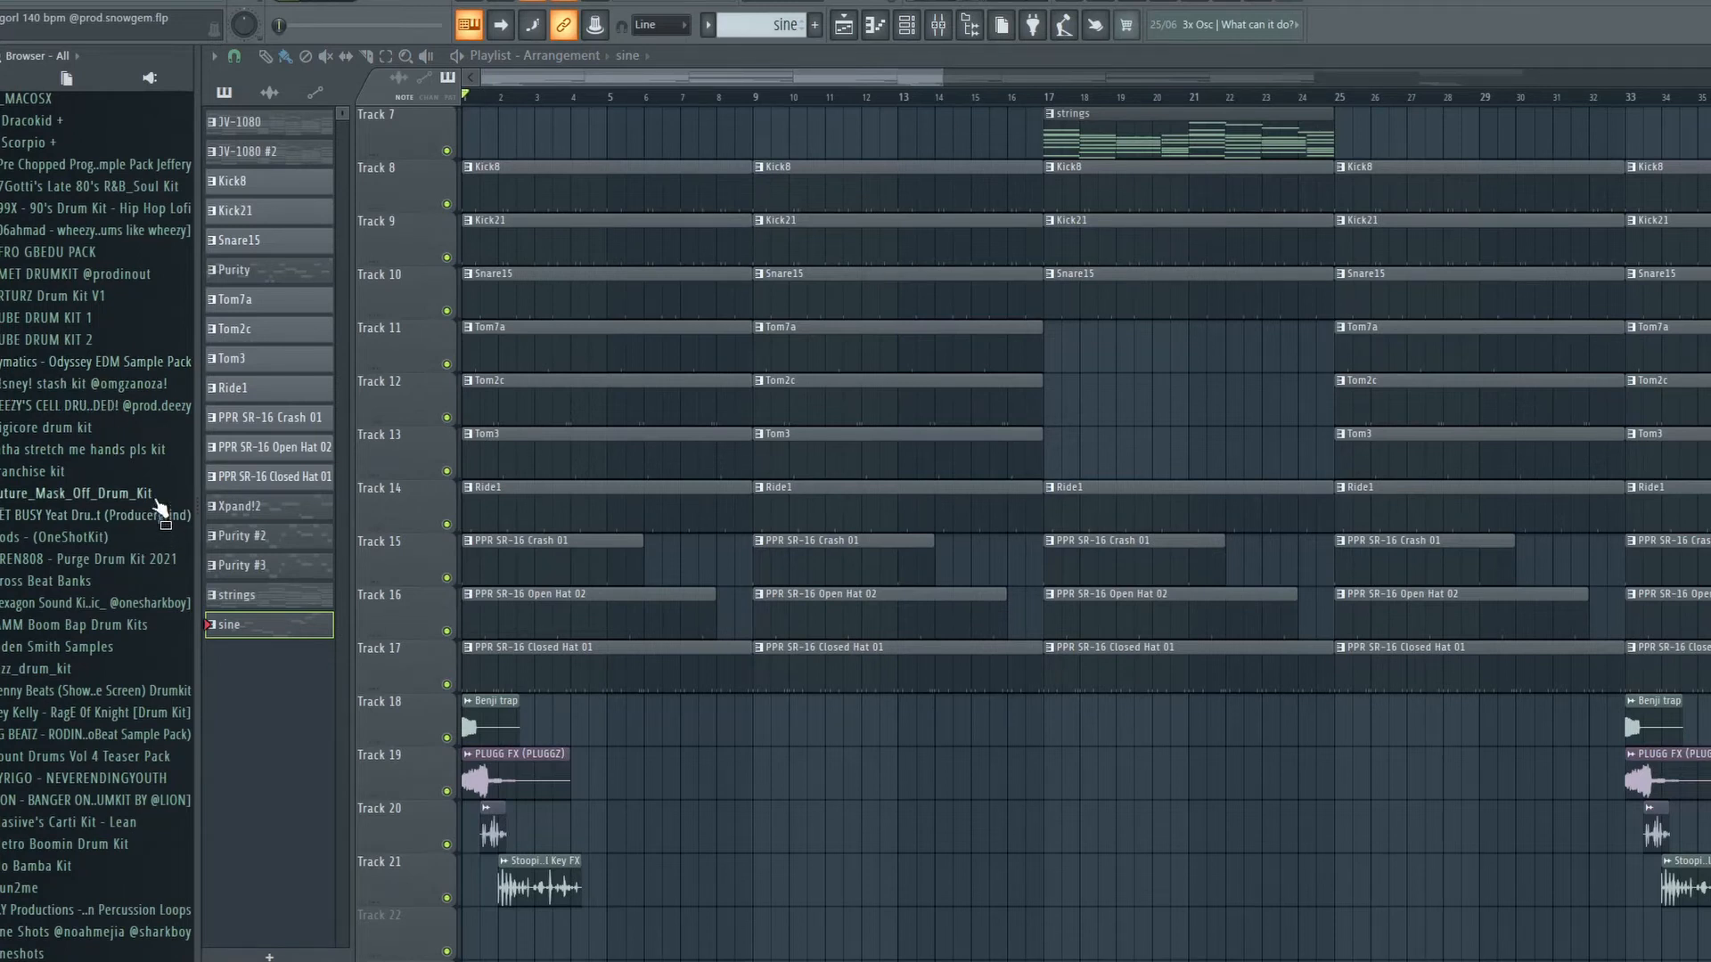
pyautogui.click(69, 190)
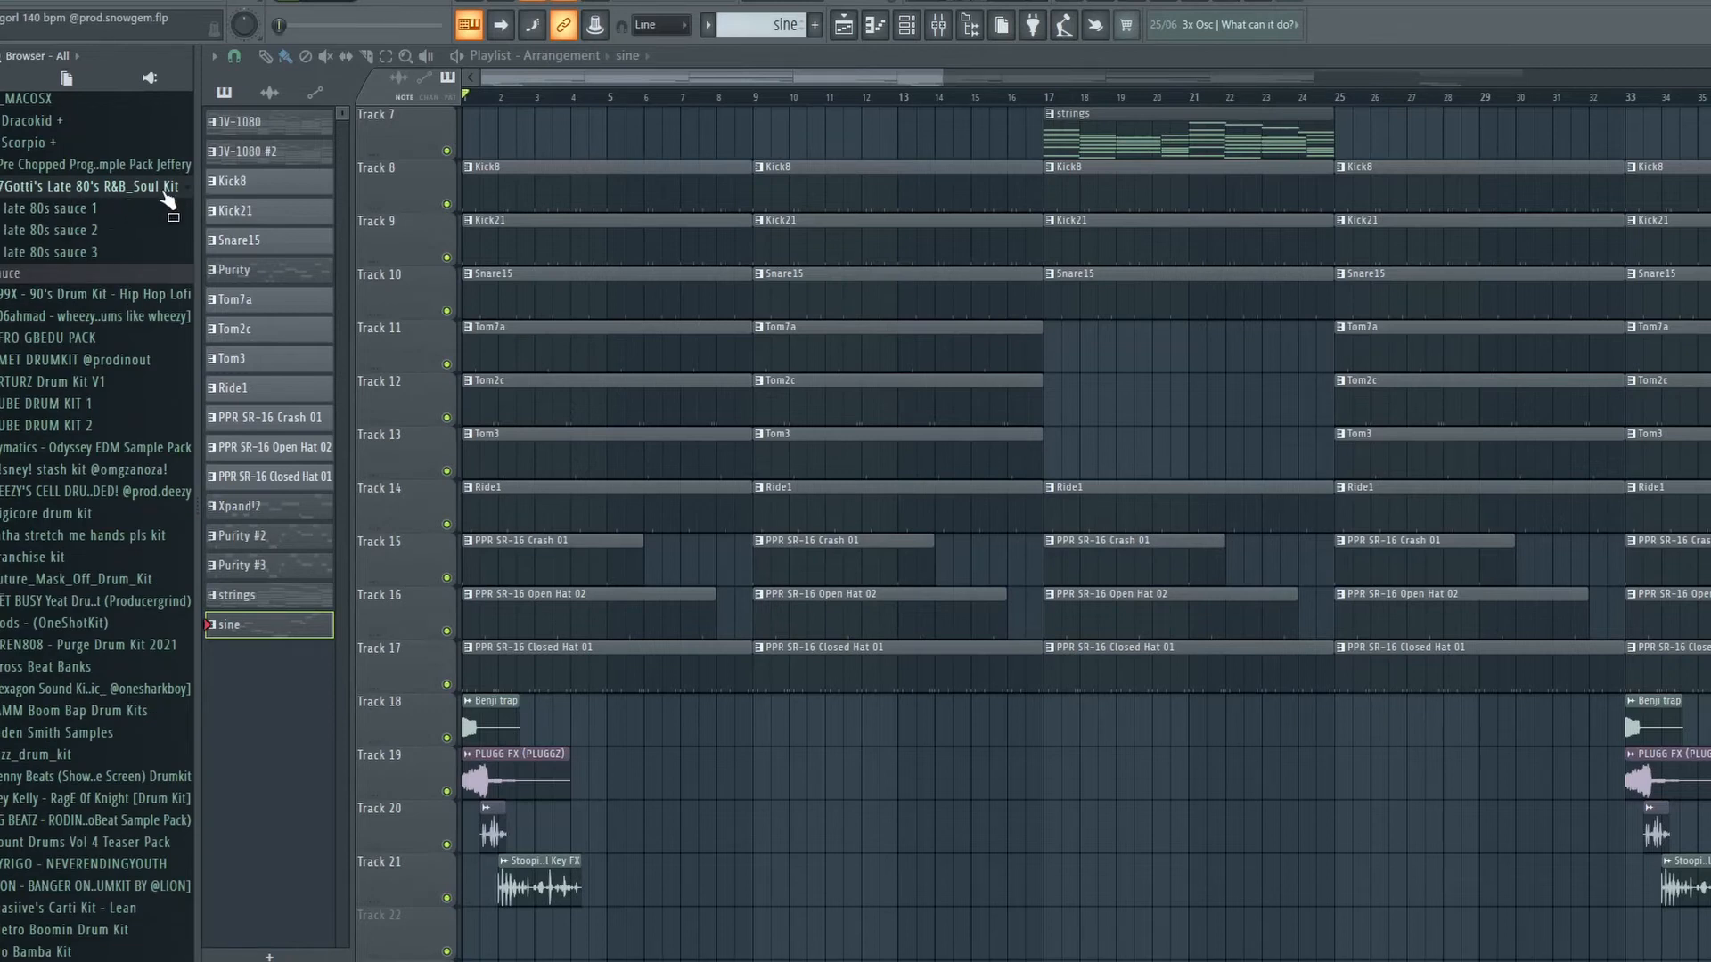
pyautogui.click(107, 210)
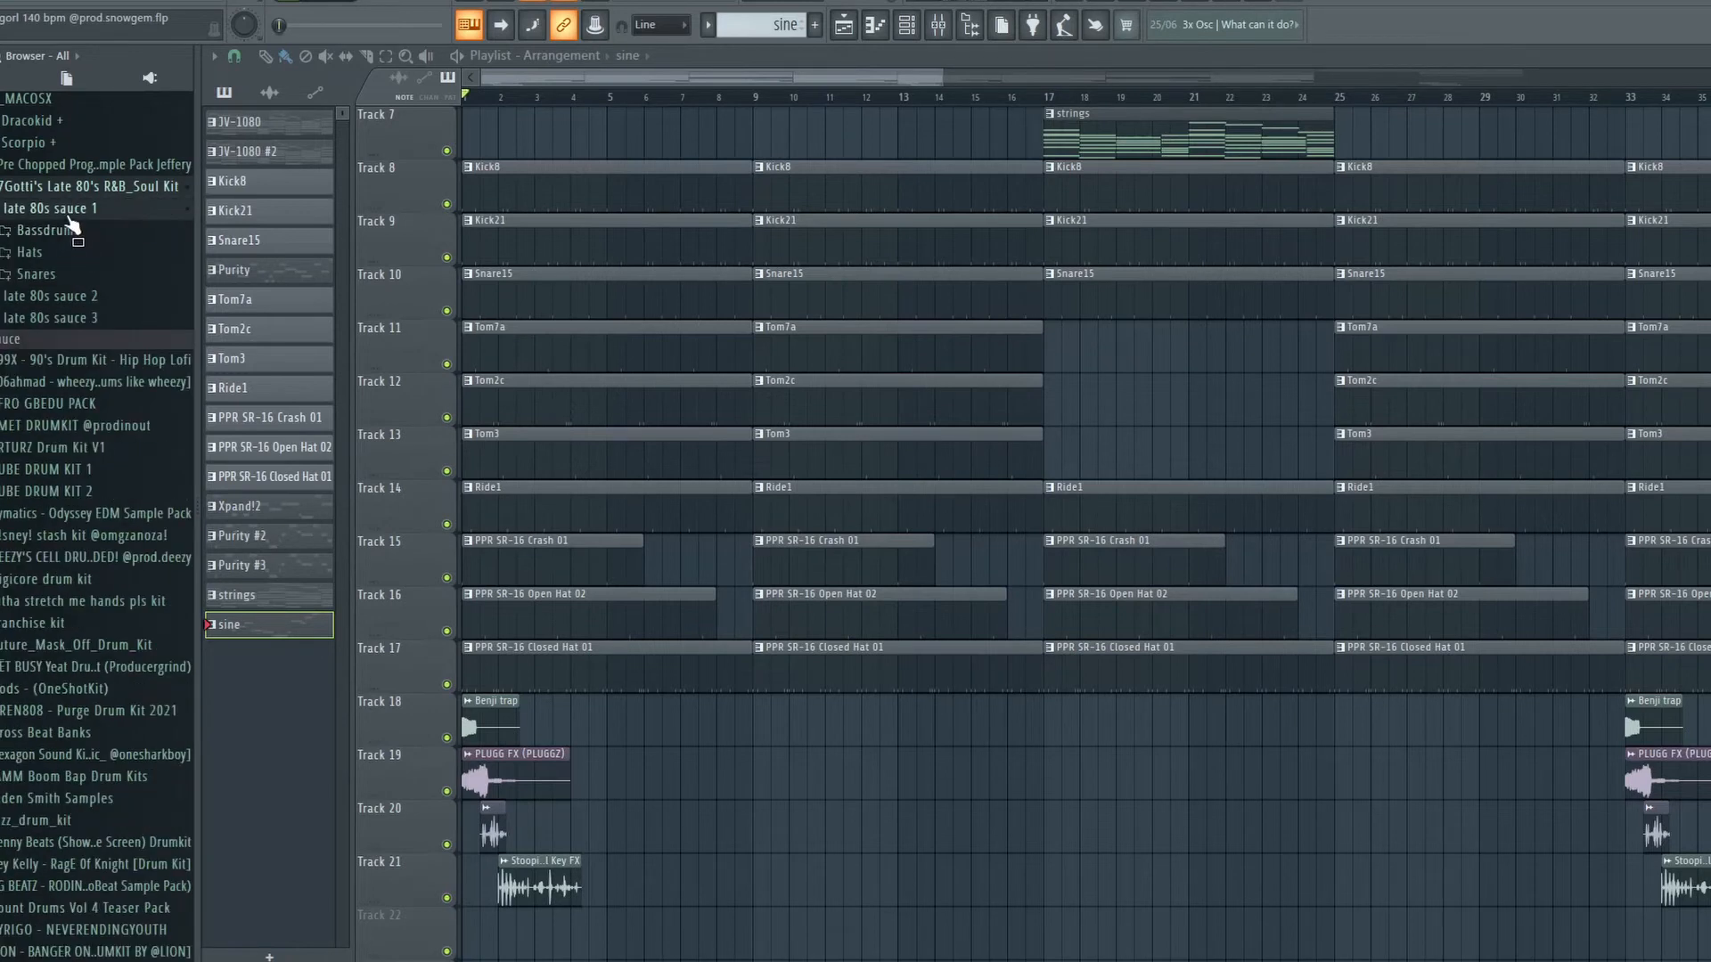
pyautogui.click(69, 214)
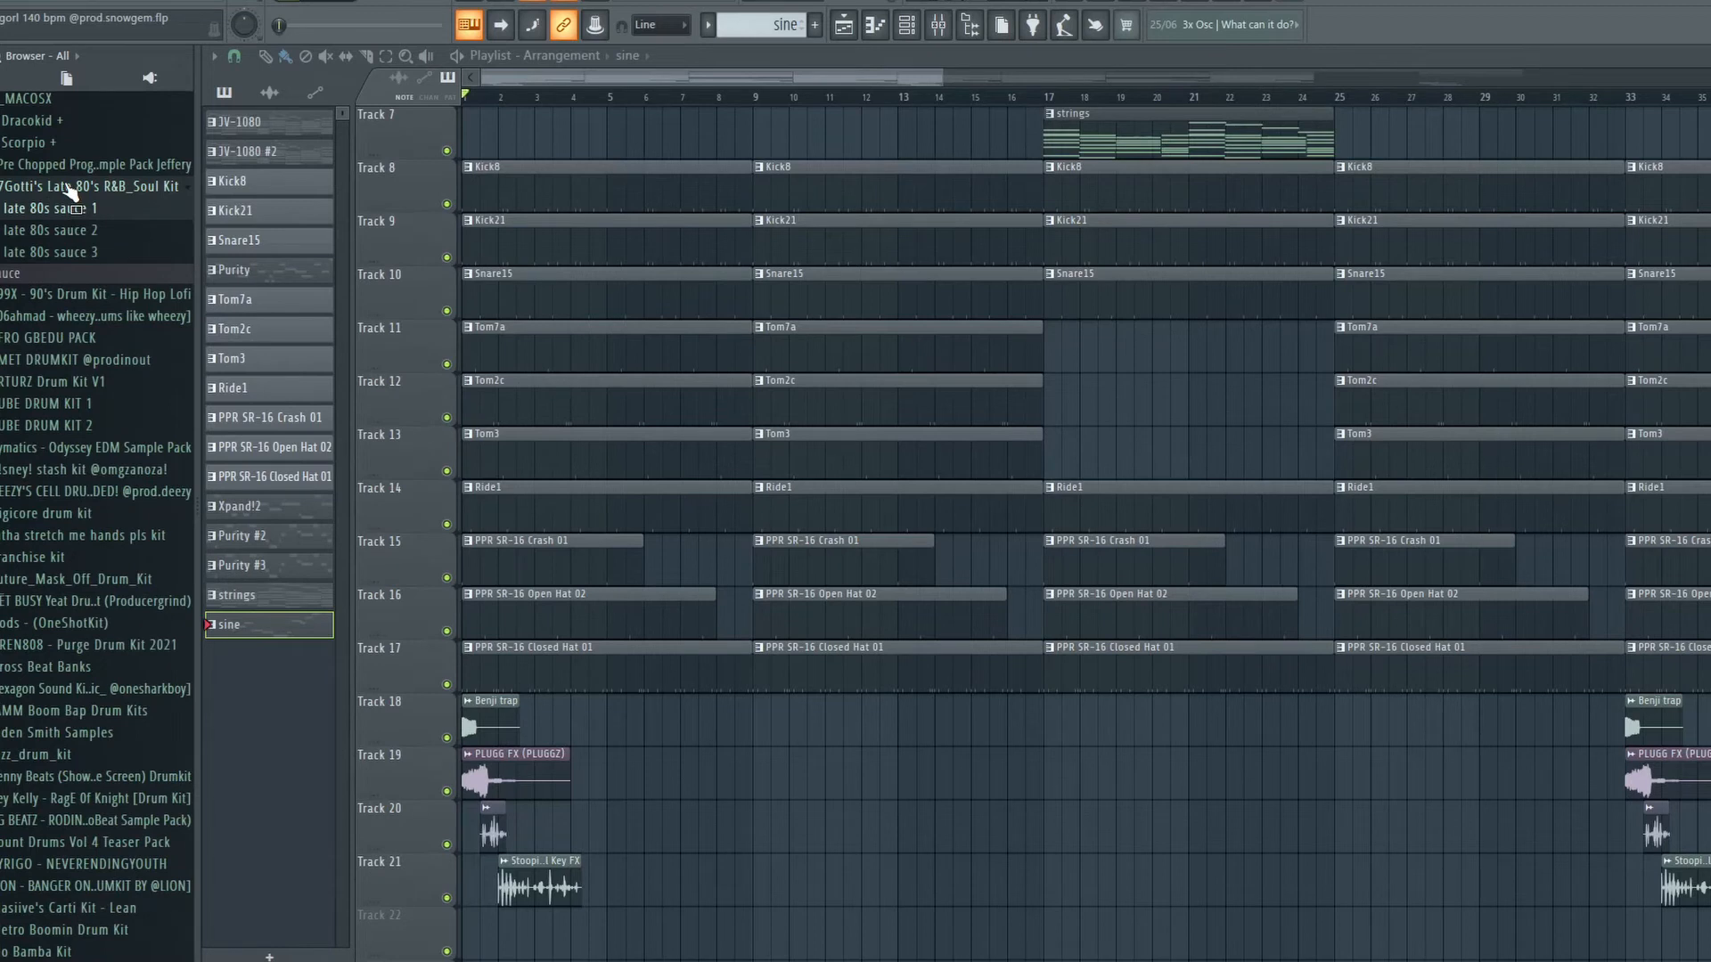
pyautogui.click(382, 124)
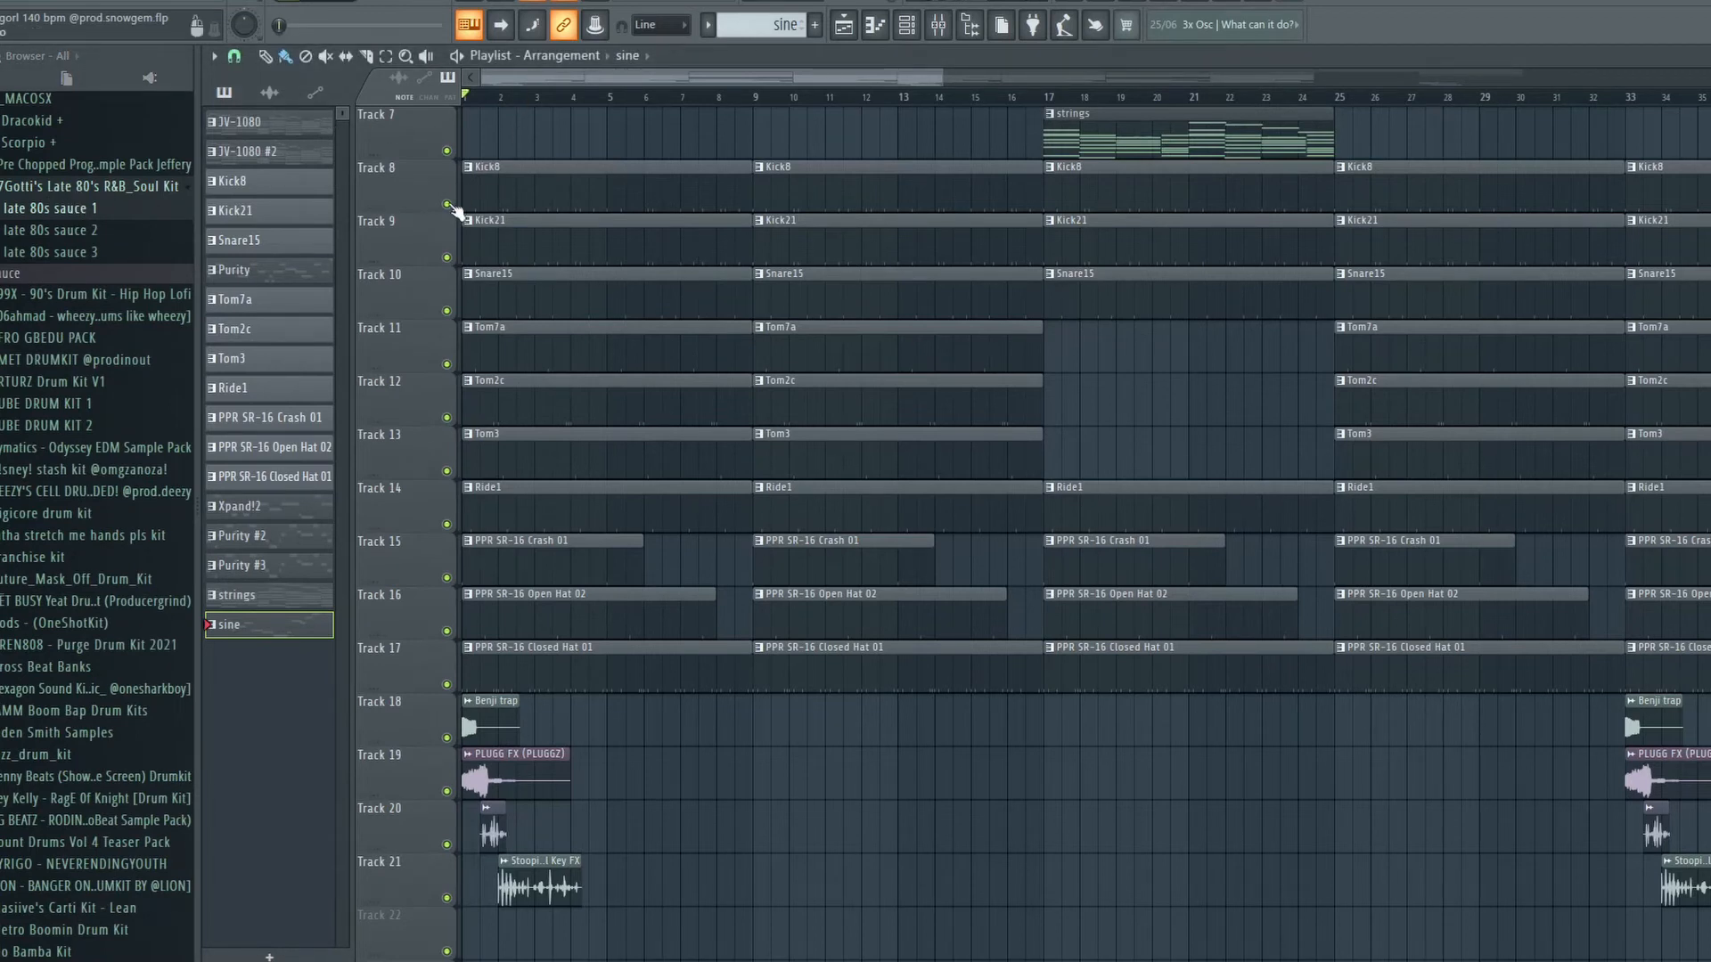
# Play the Kick8 pattern in the channel rack and the Kick21 pattern's notes in the piano roll.
pyautogui.click(257, 189)
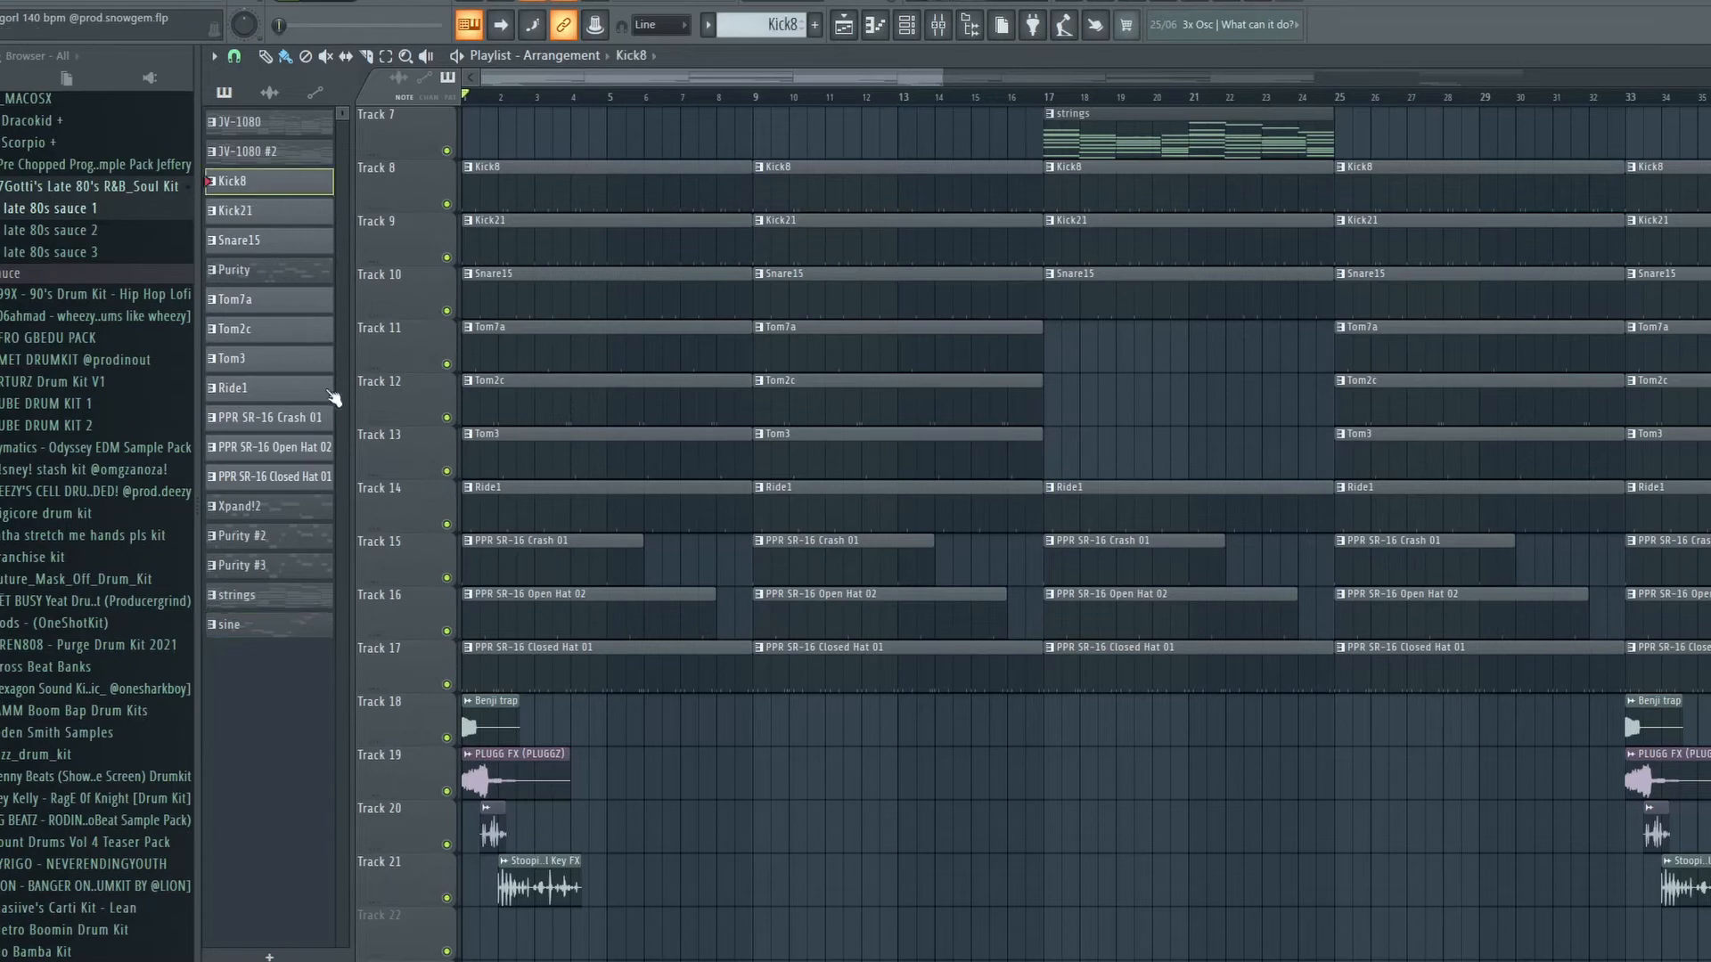
pyautogui.press('F6')
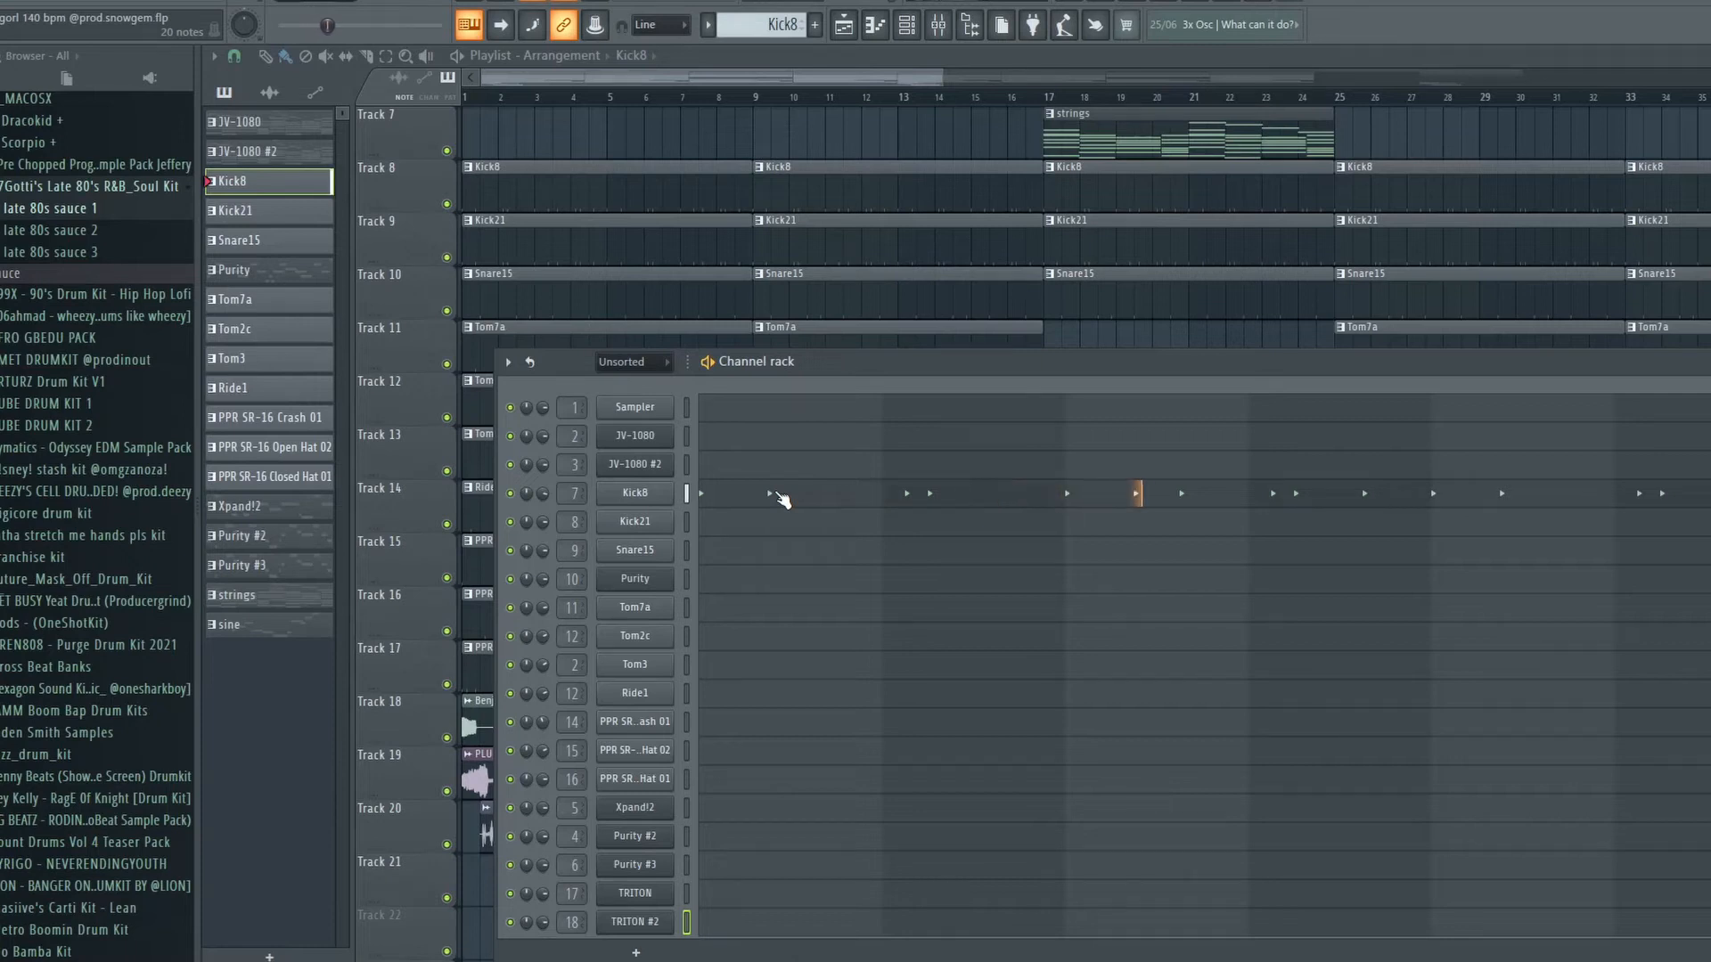
pyautogui.click(275, 215)
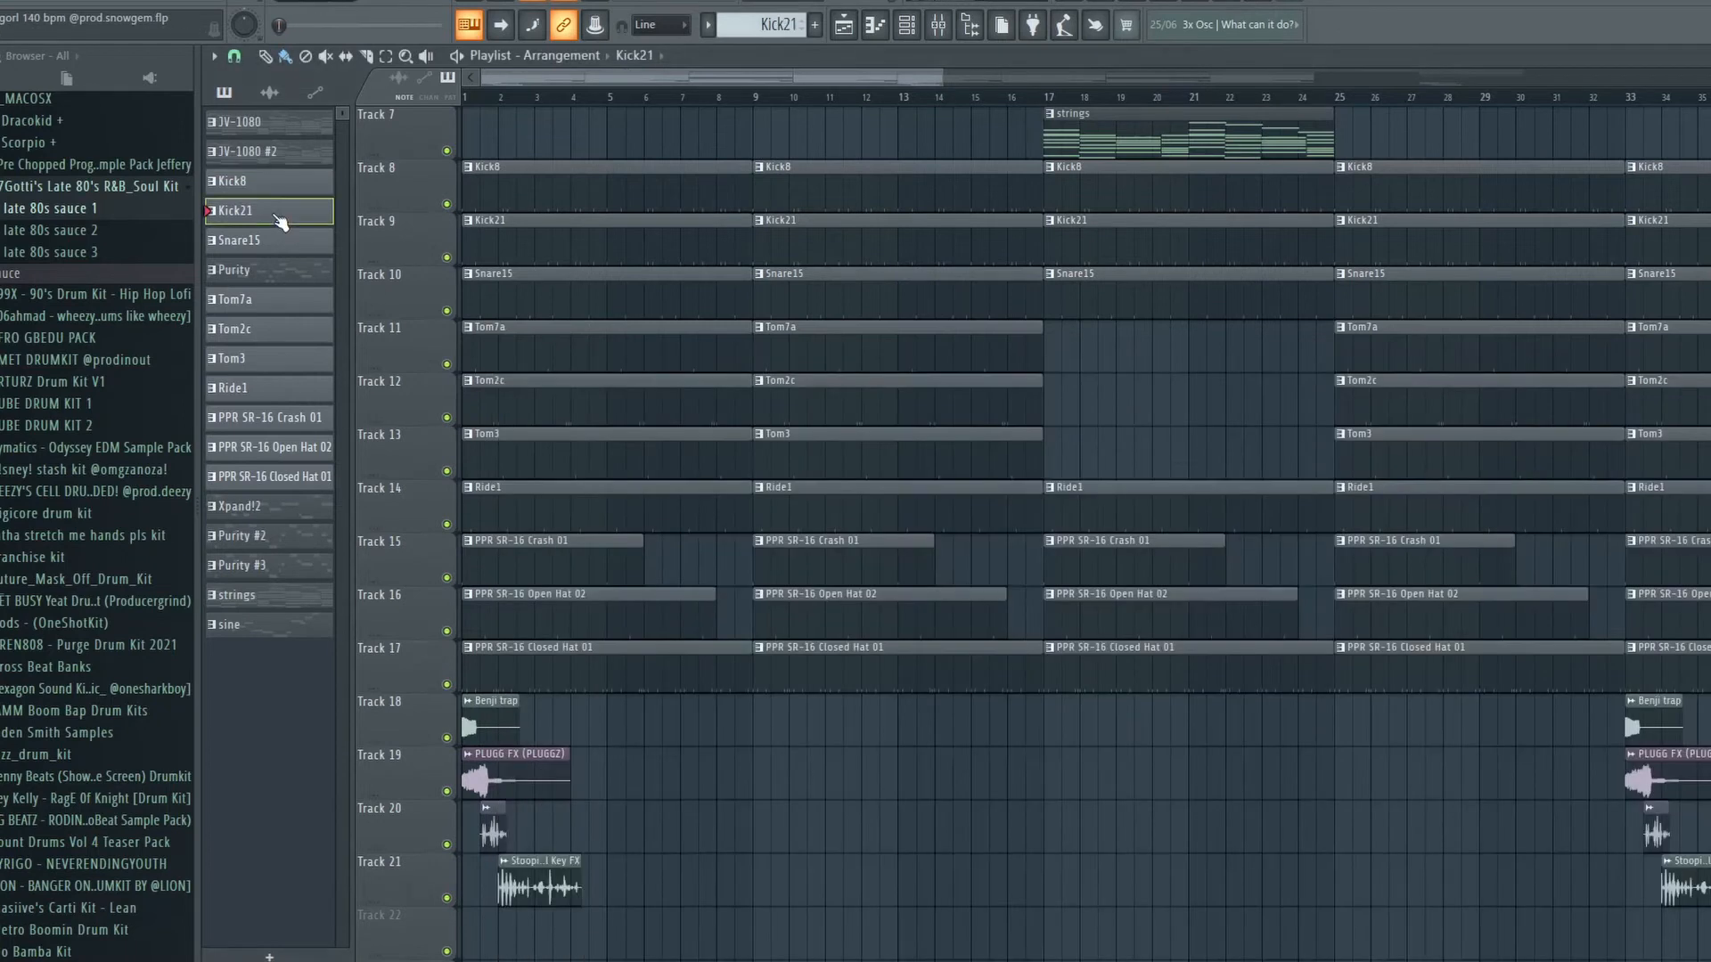
pyautogui.press('F6')
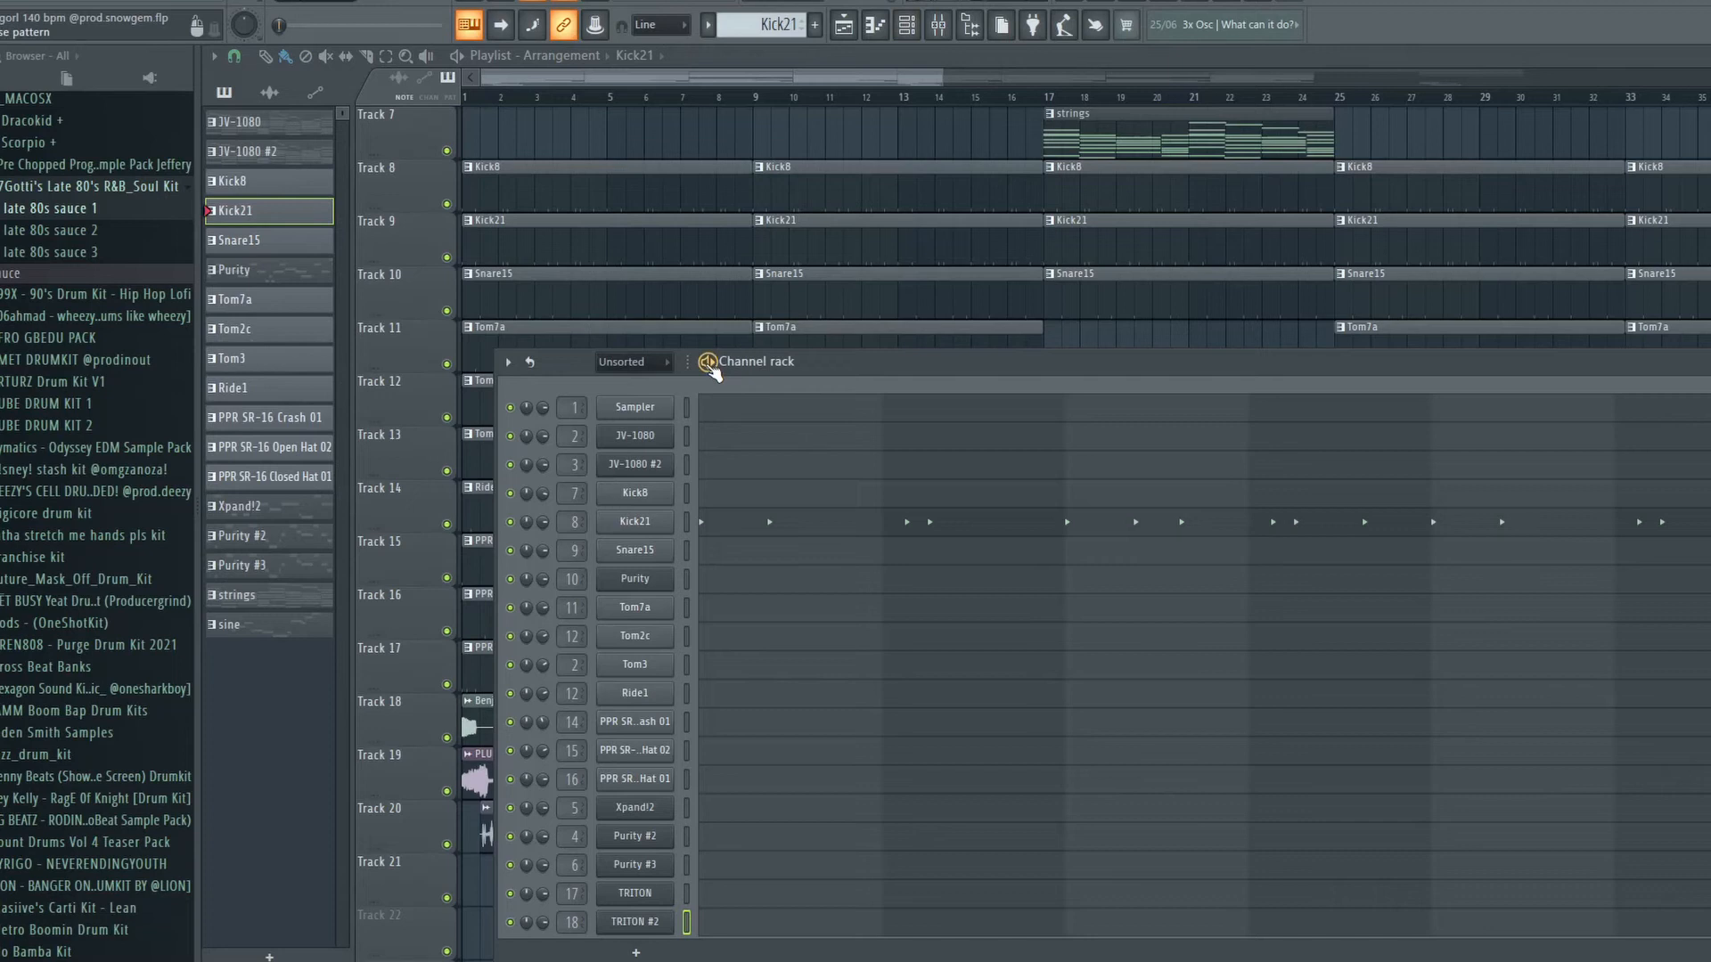
pyautogui.click(807, 524)
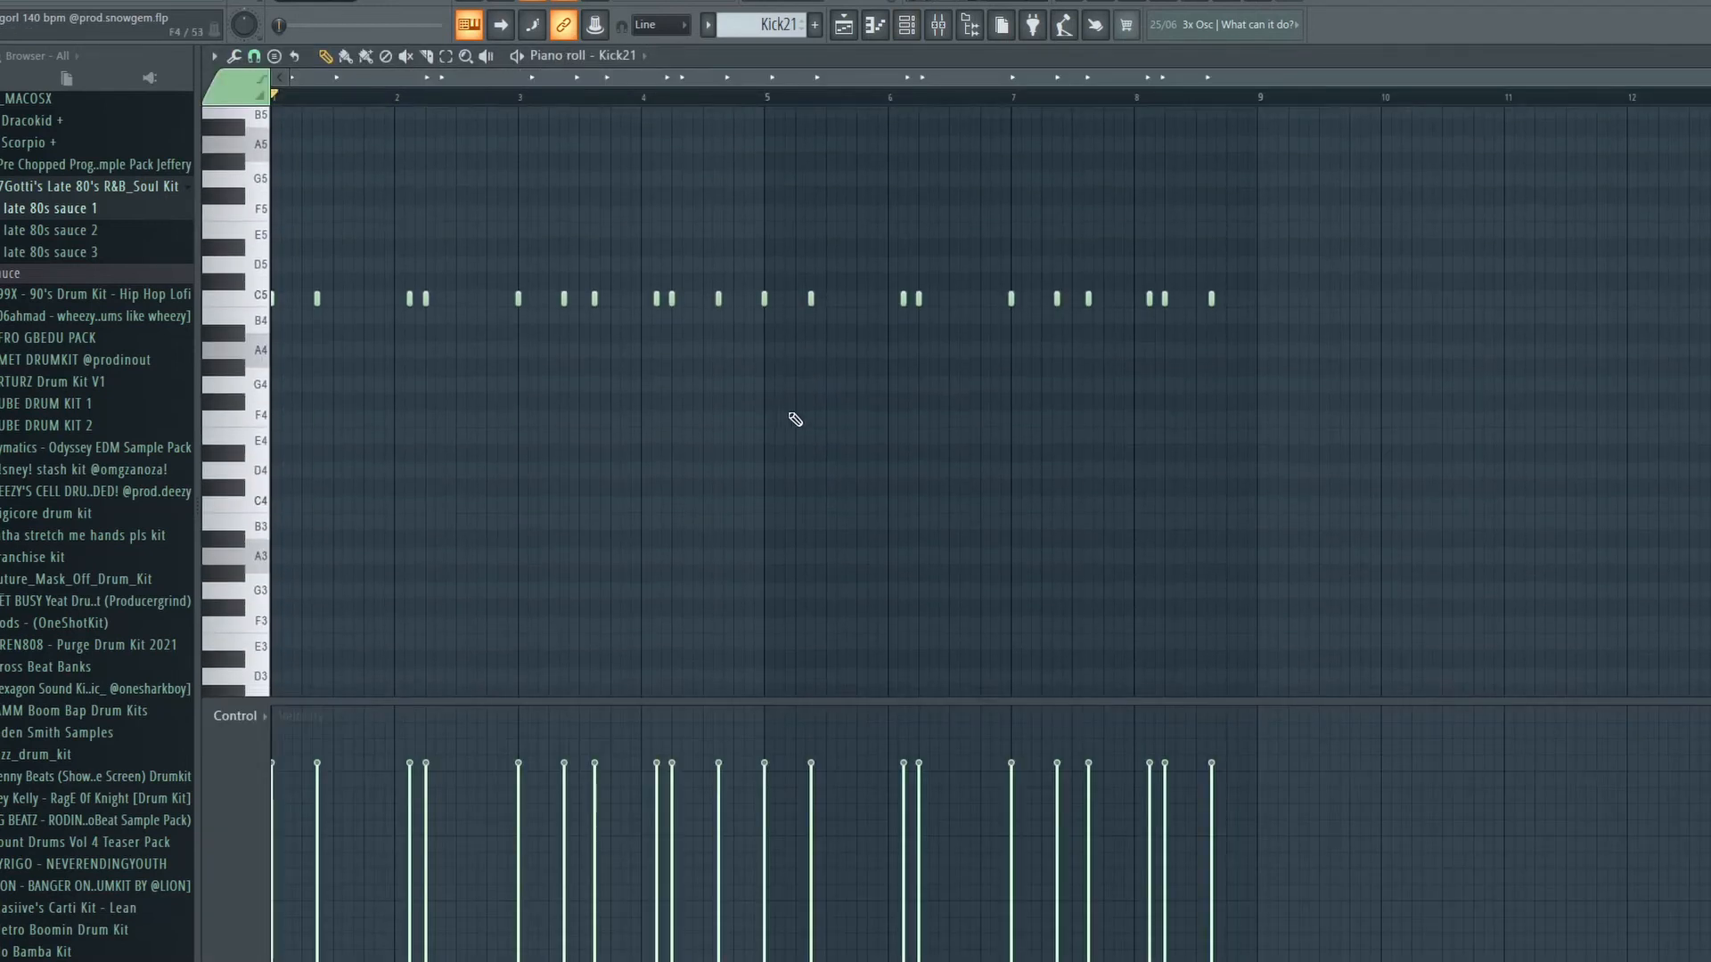
pyautogui.scroll(3, 478, 268)
pyautogui.press('space')
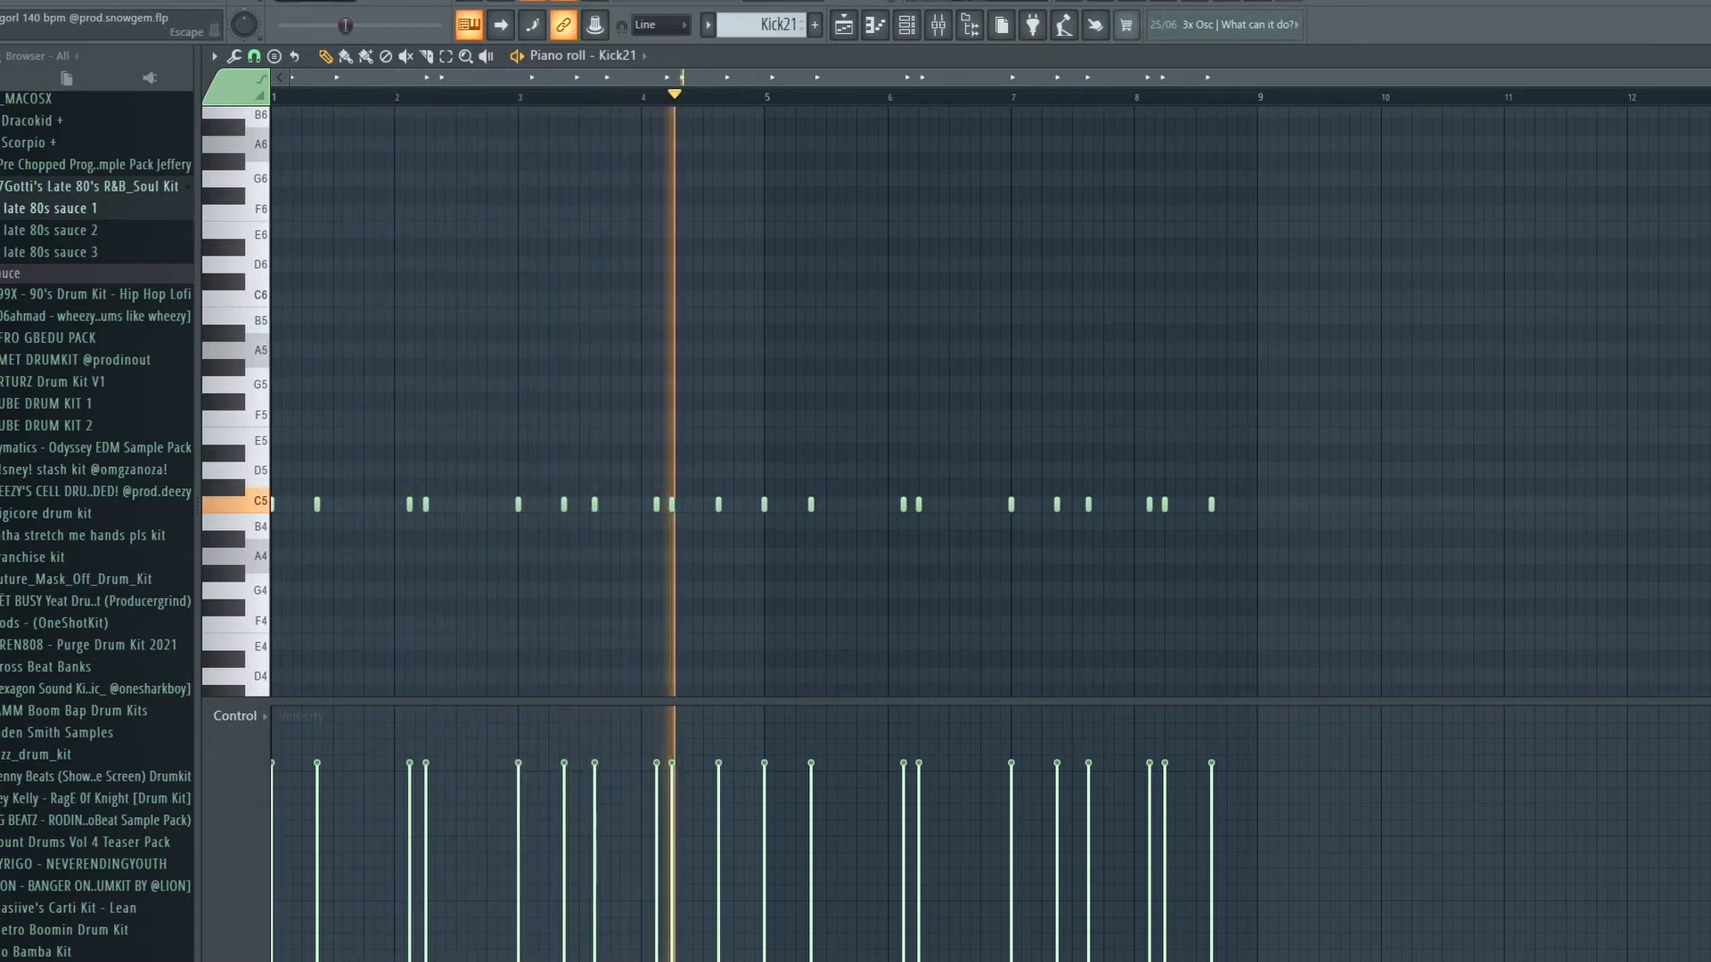
pyautogui.press('Escape')
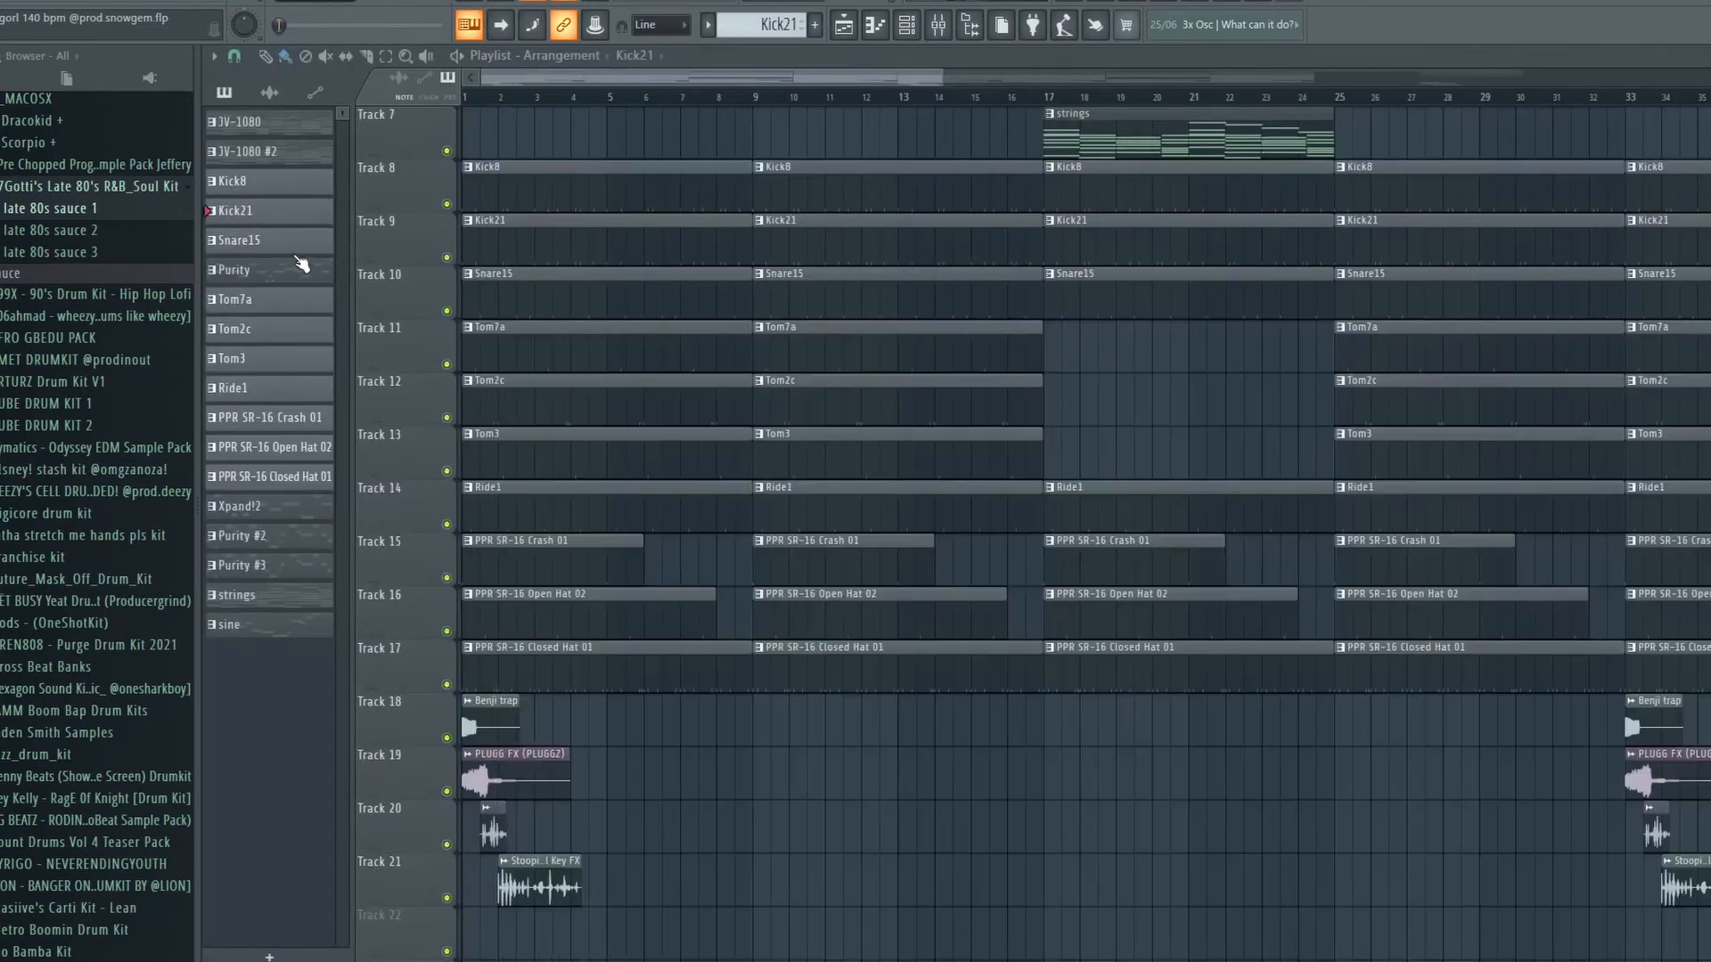
# Play the Snare15 pattern and examine its notes in the piano roll.
pyautogui.click(298, 253)
pyautogui.click(907, 25)
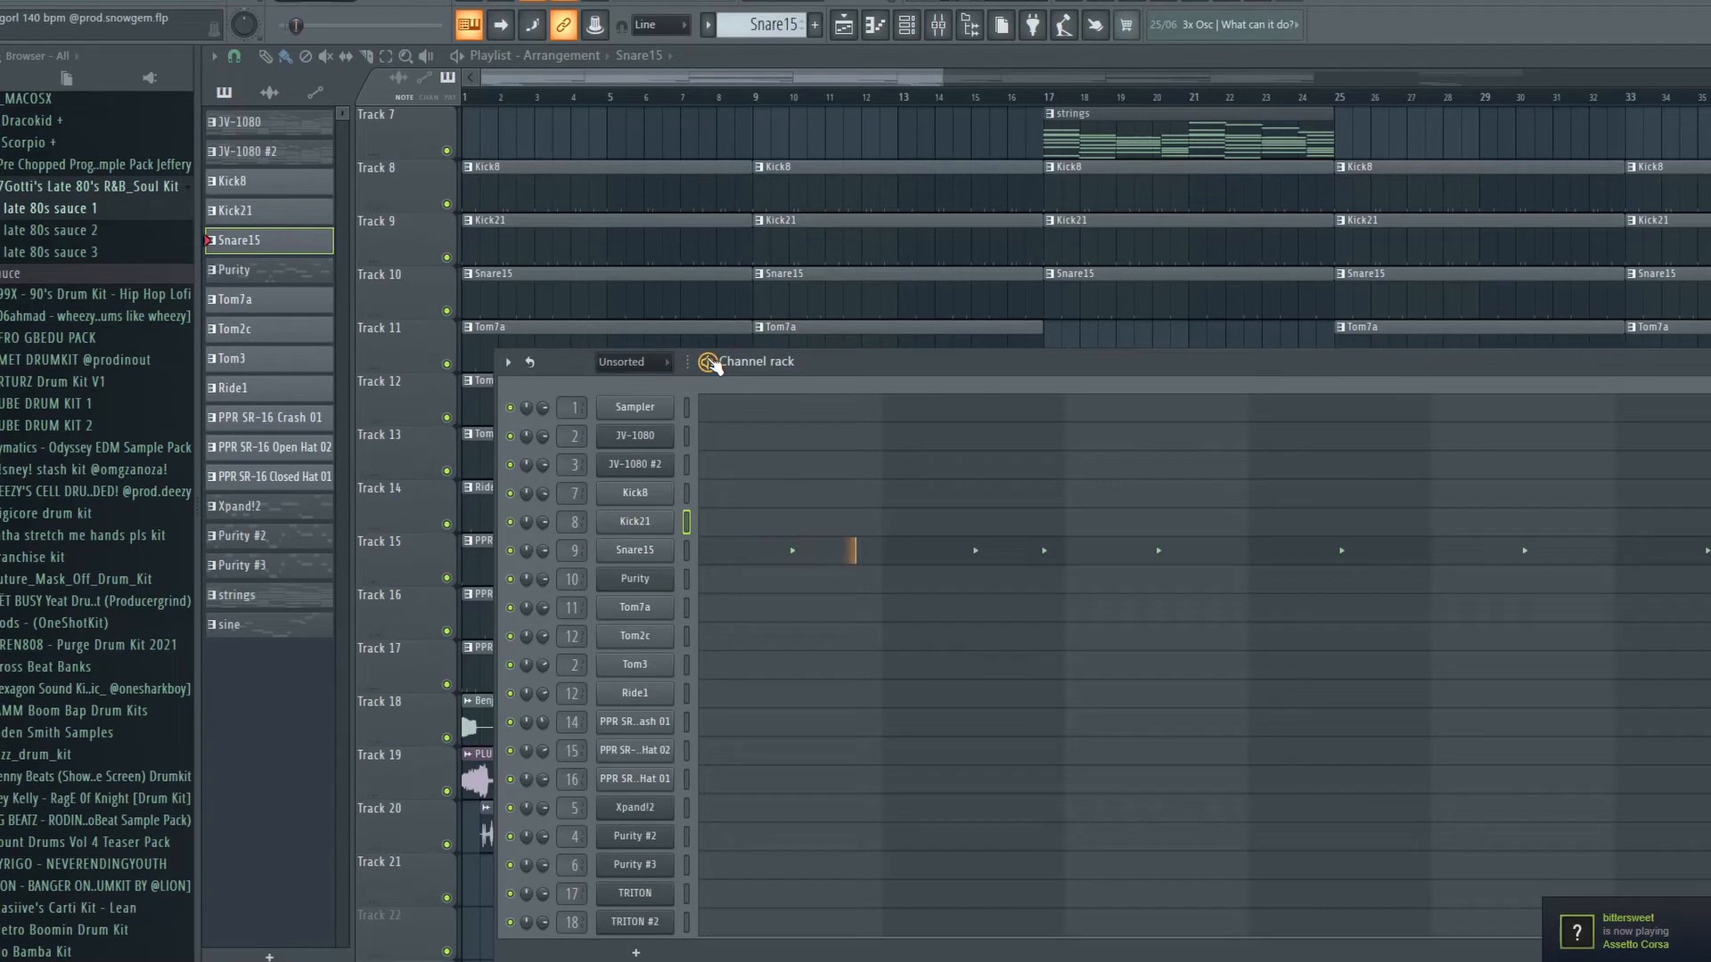
pyautogui.click(1323, 559)
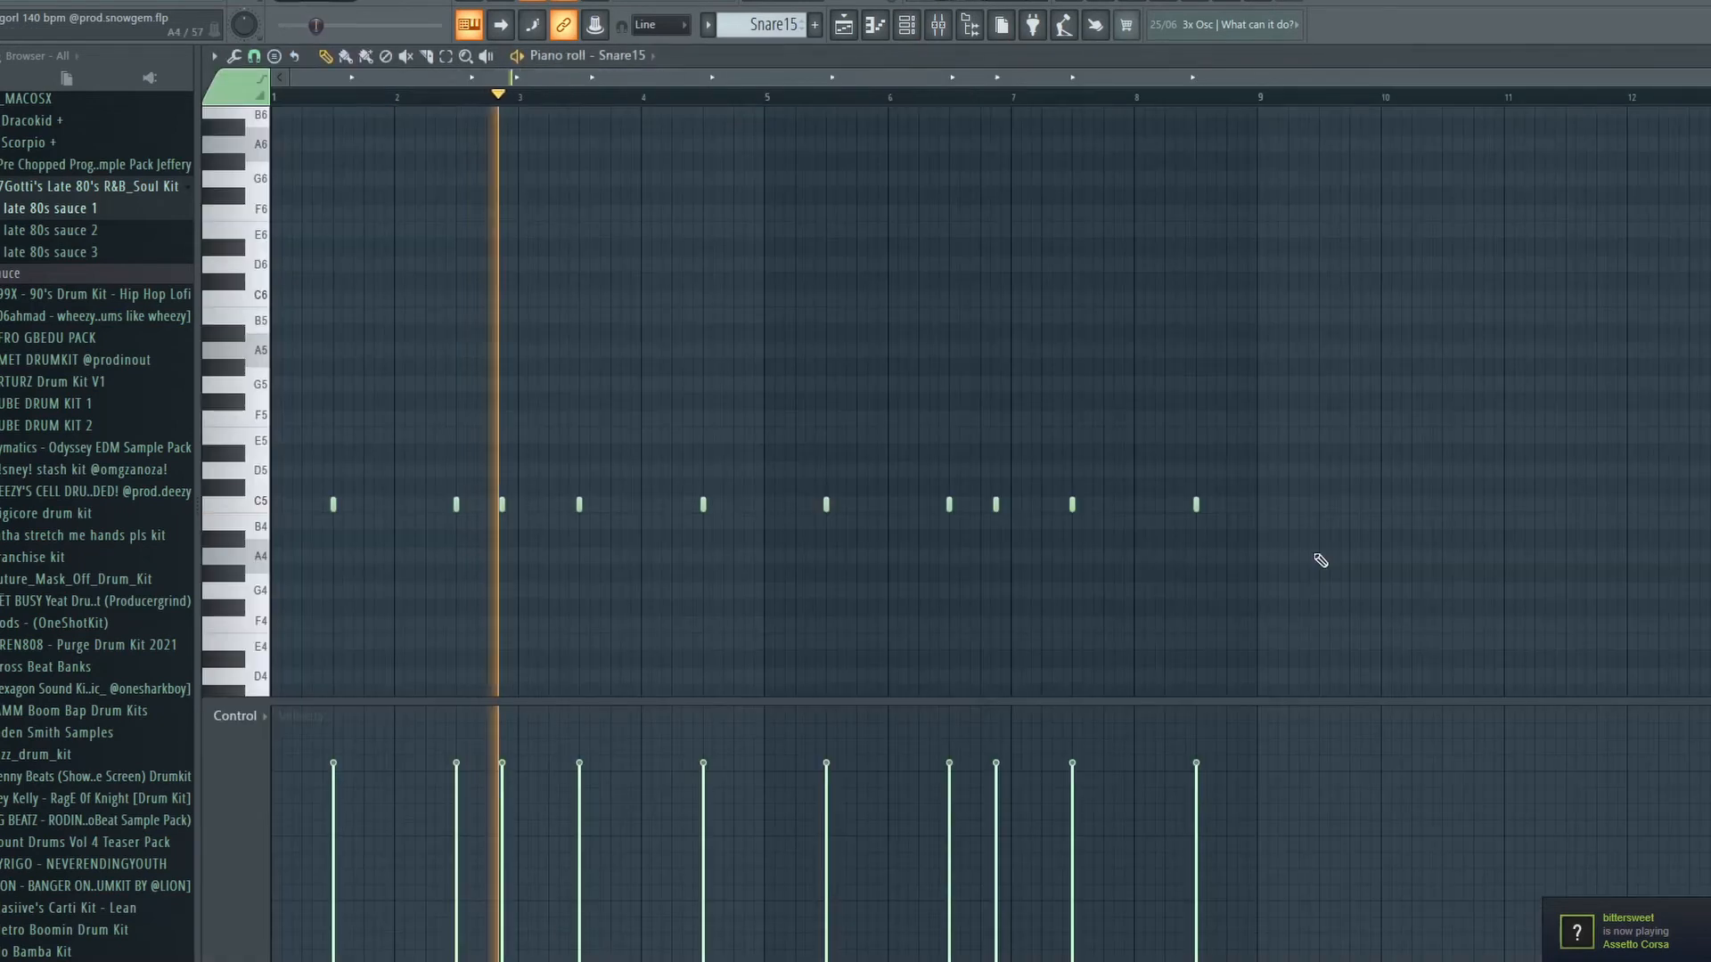
pyautogui.press('Escape')
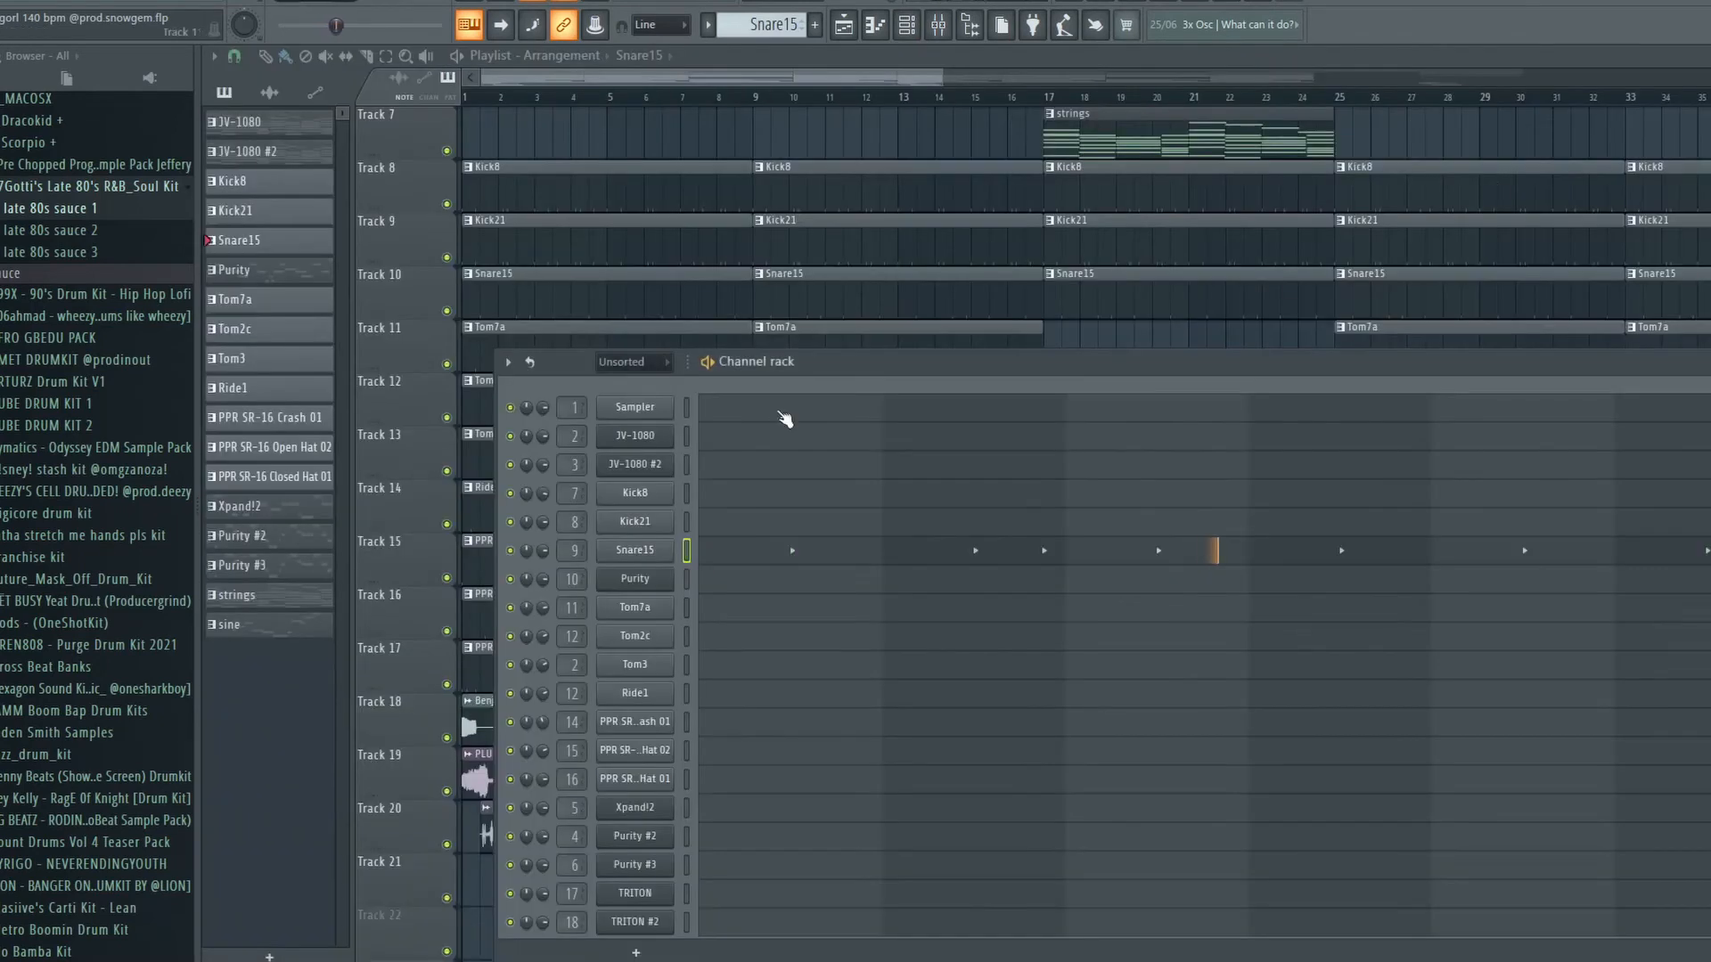
# Play the Tom7a pattern and examine its notes in the piano roll.
pyautogui.click(278, 299)
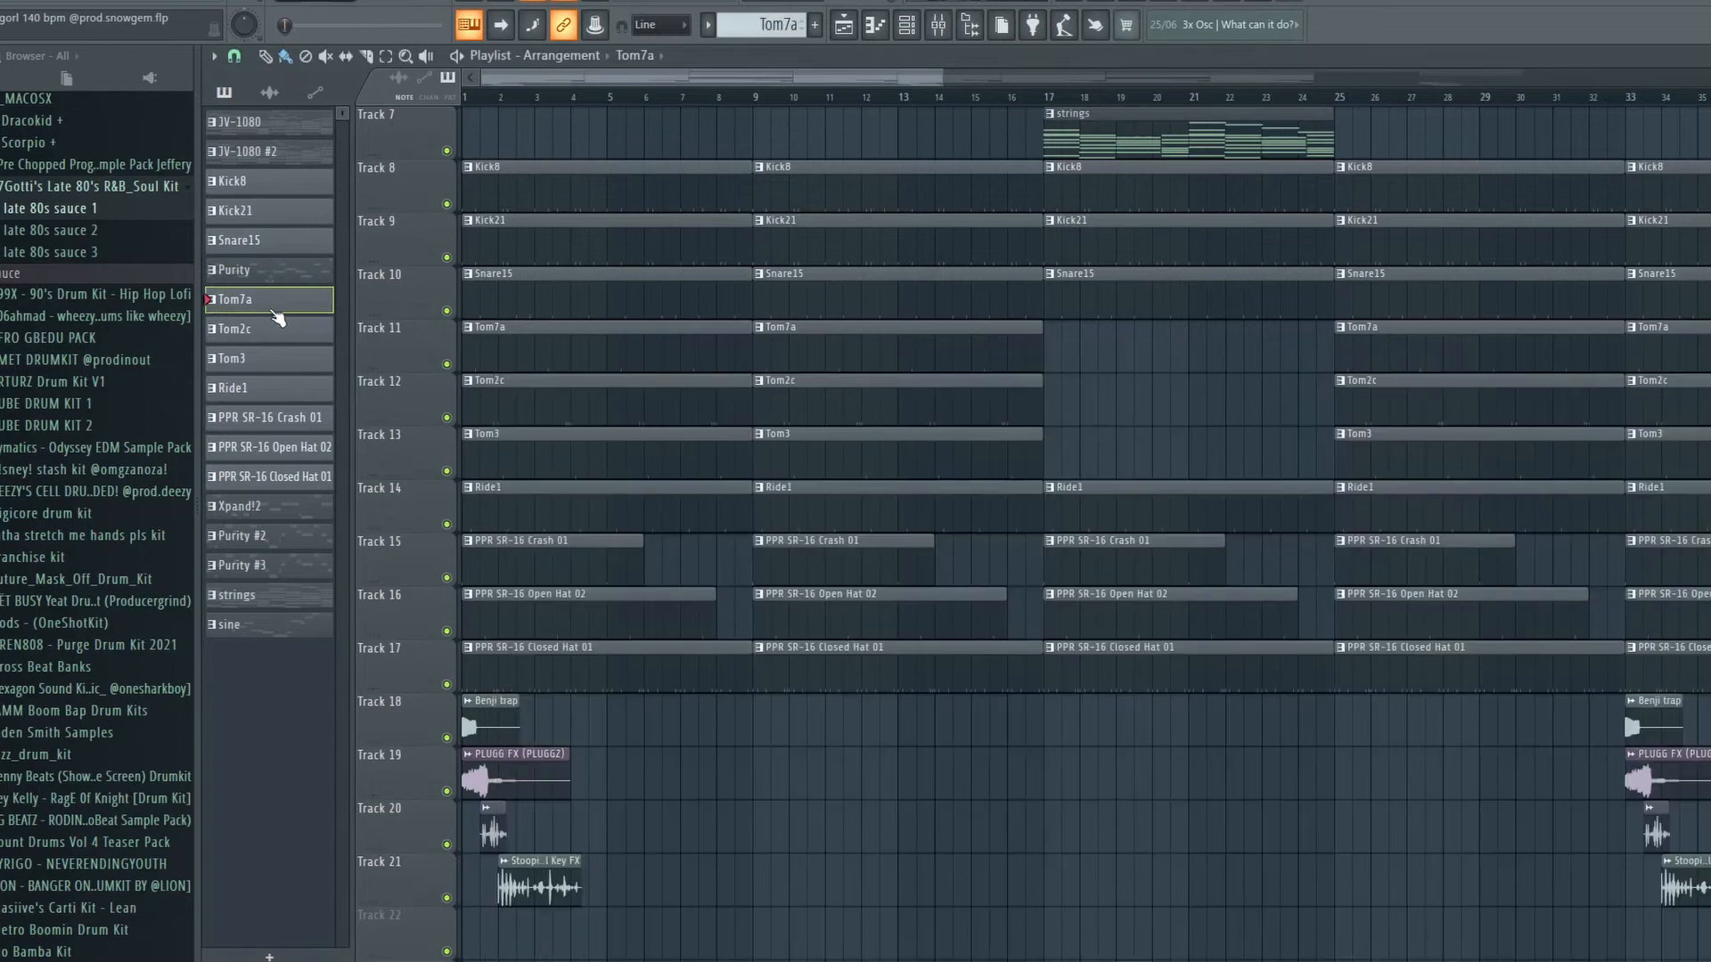
pyautogui.press('F6')
pyautogui.click(899, 614)
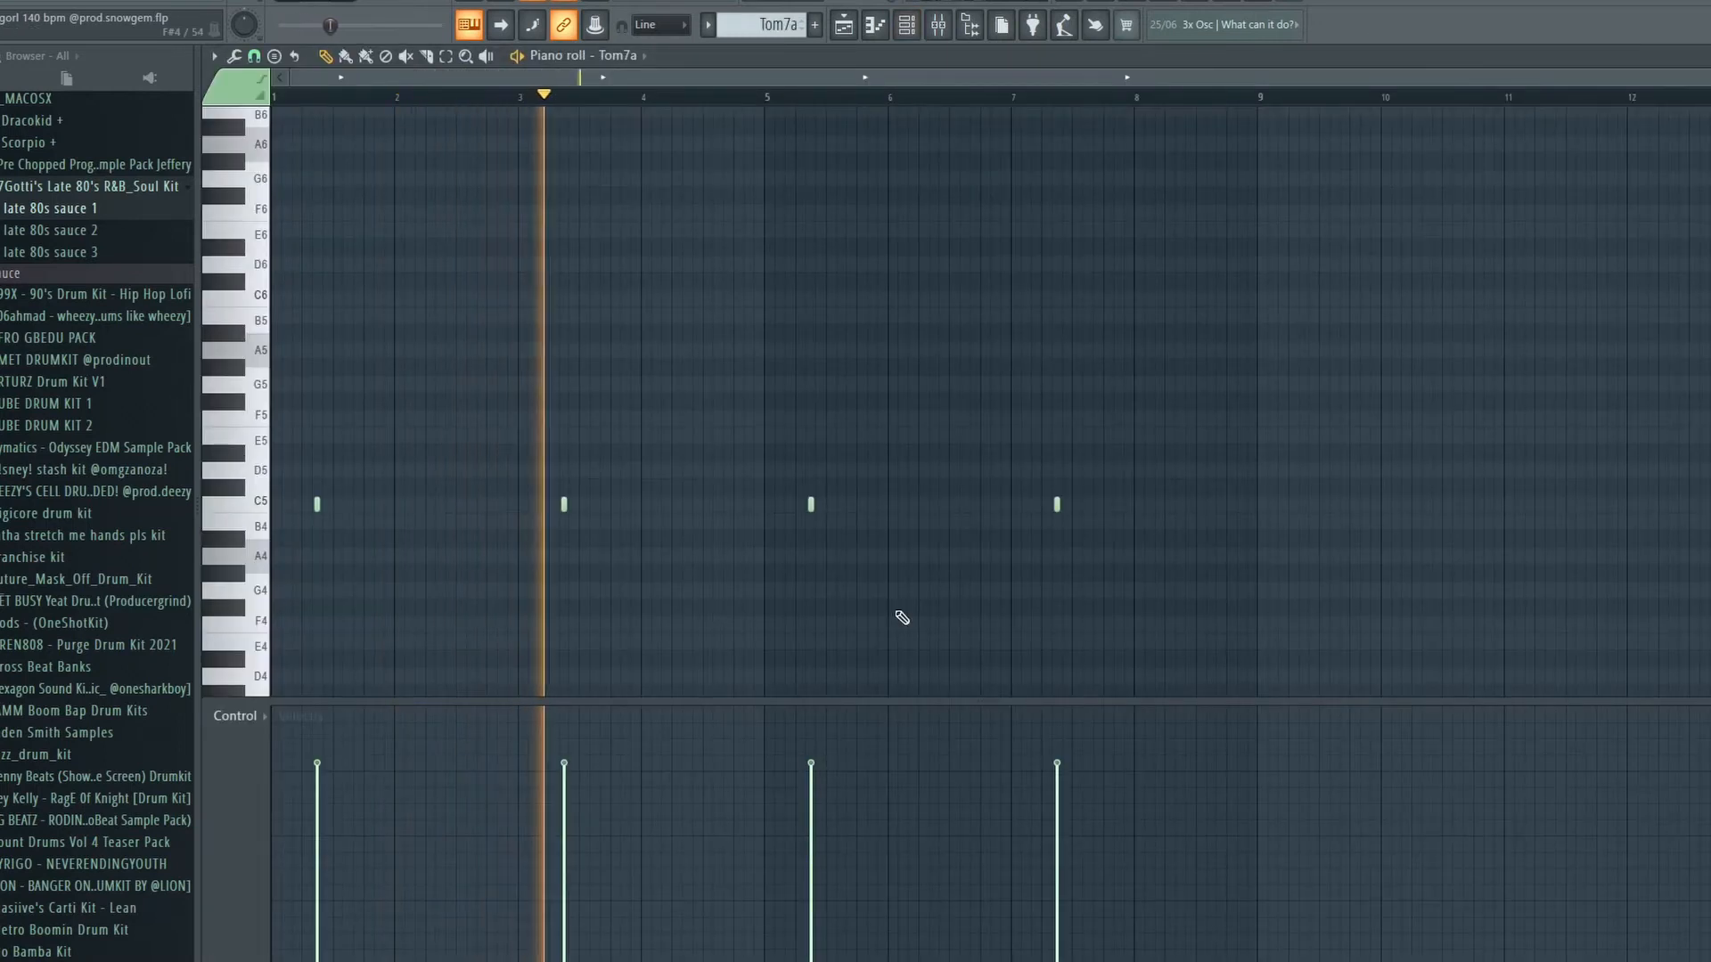
pyautogui.click(1706, 56)
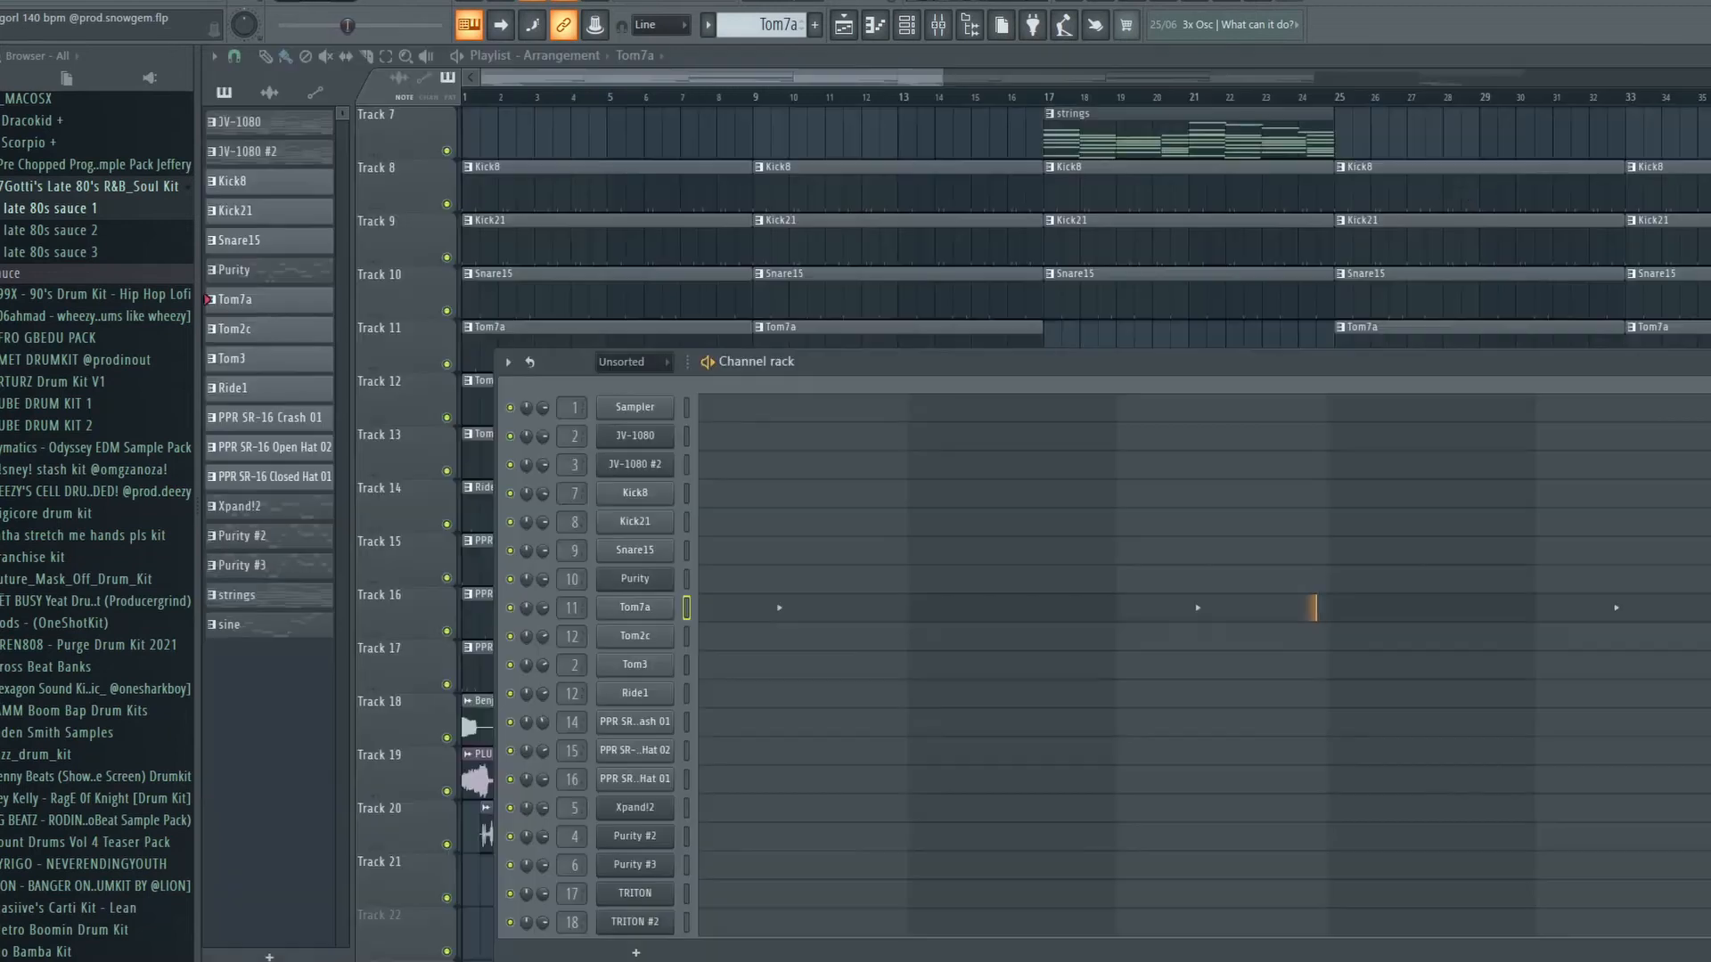
# Play the Tom2c pattern with its notes shown in the piano roll, and stop playback.
pyautogui.click(319, 330)
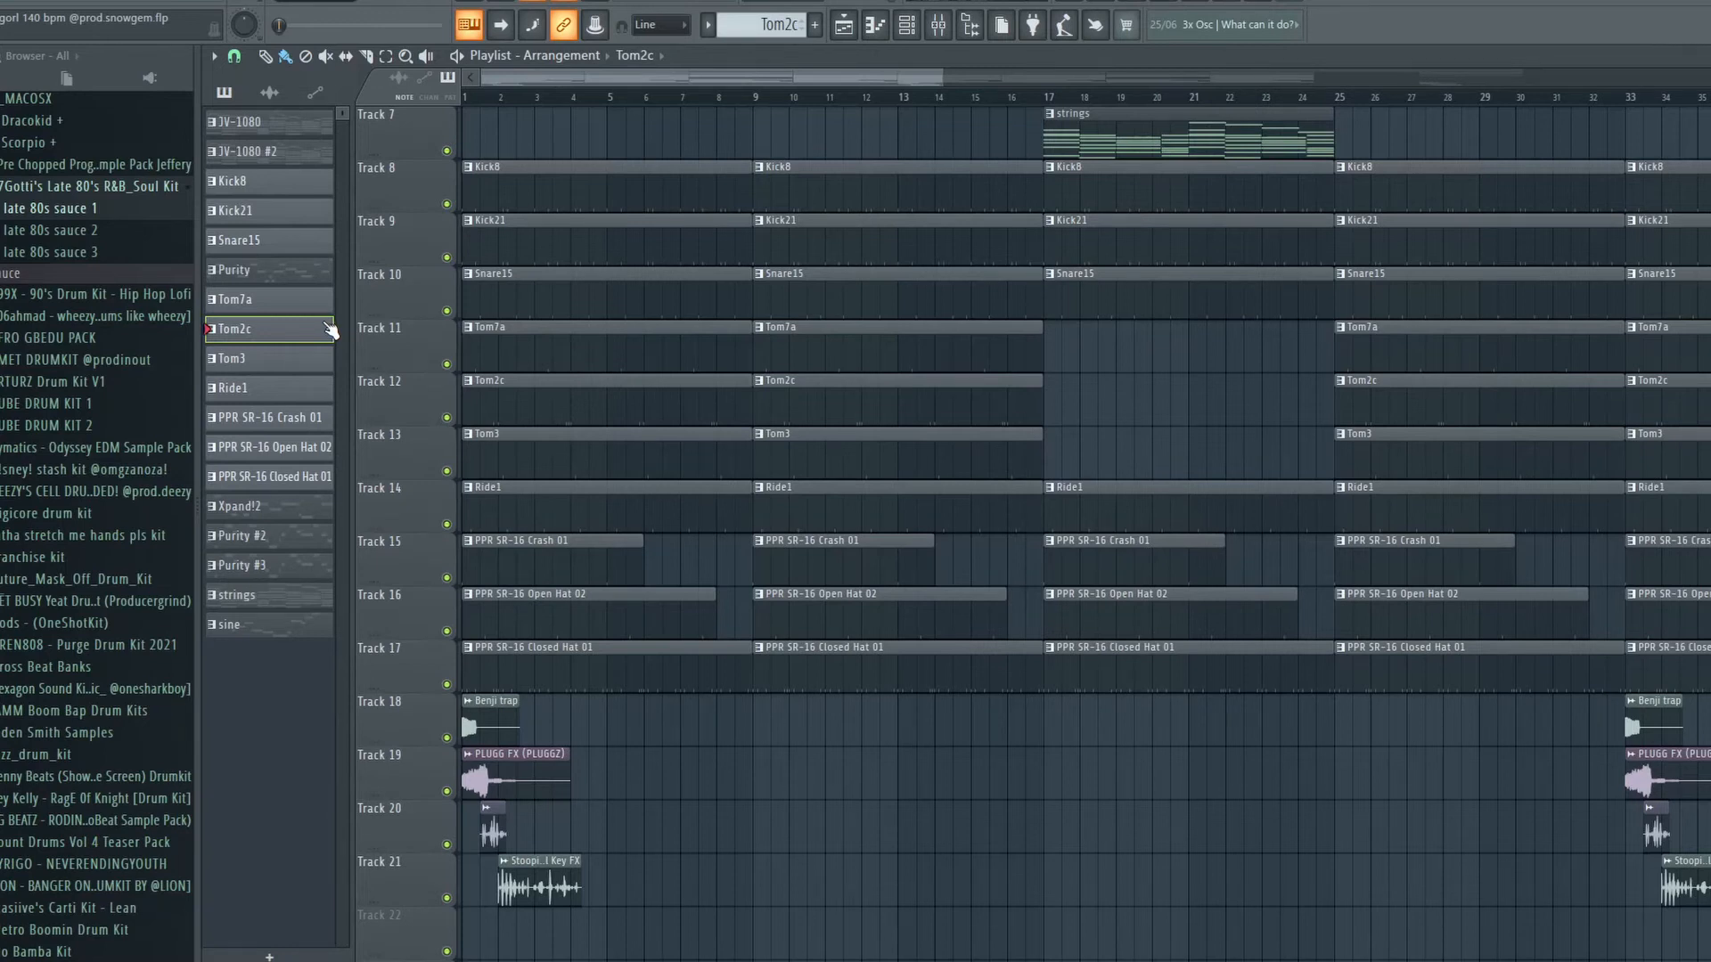
pyautogui.press('F6')
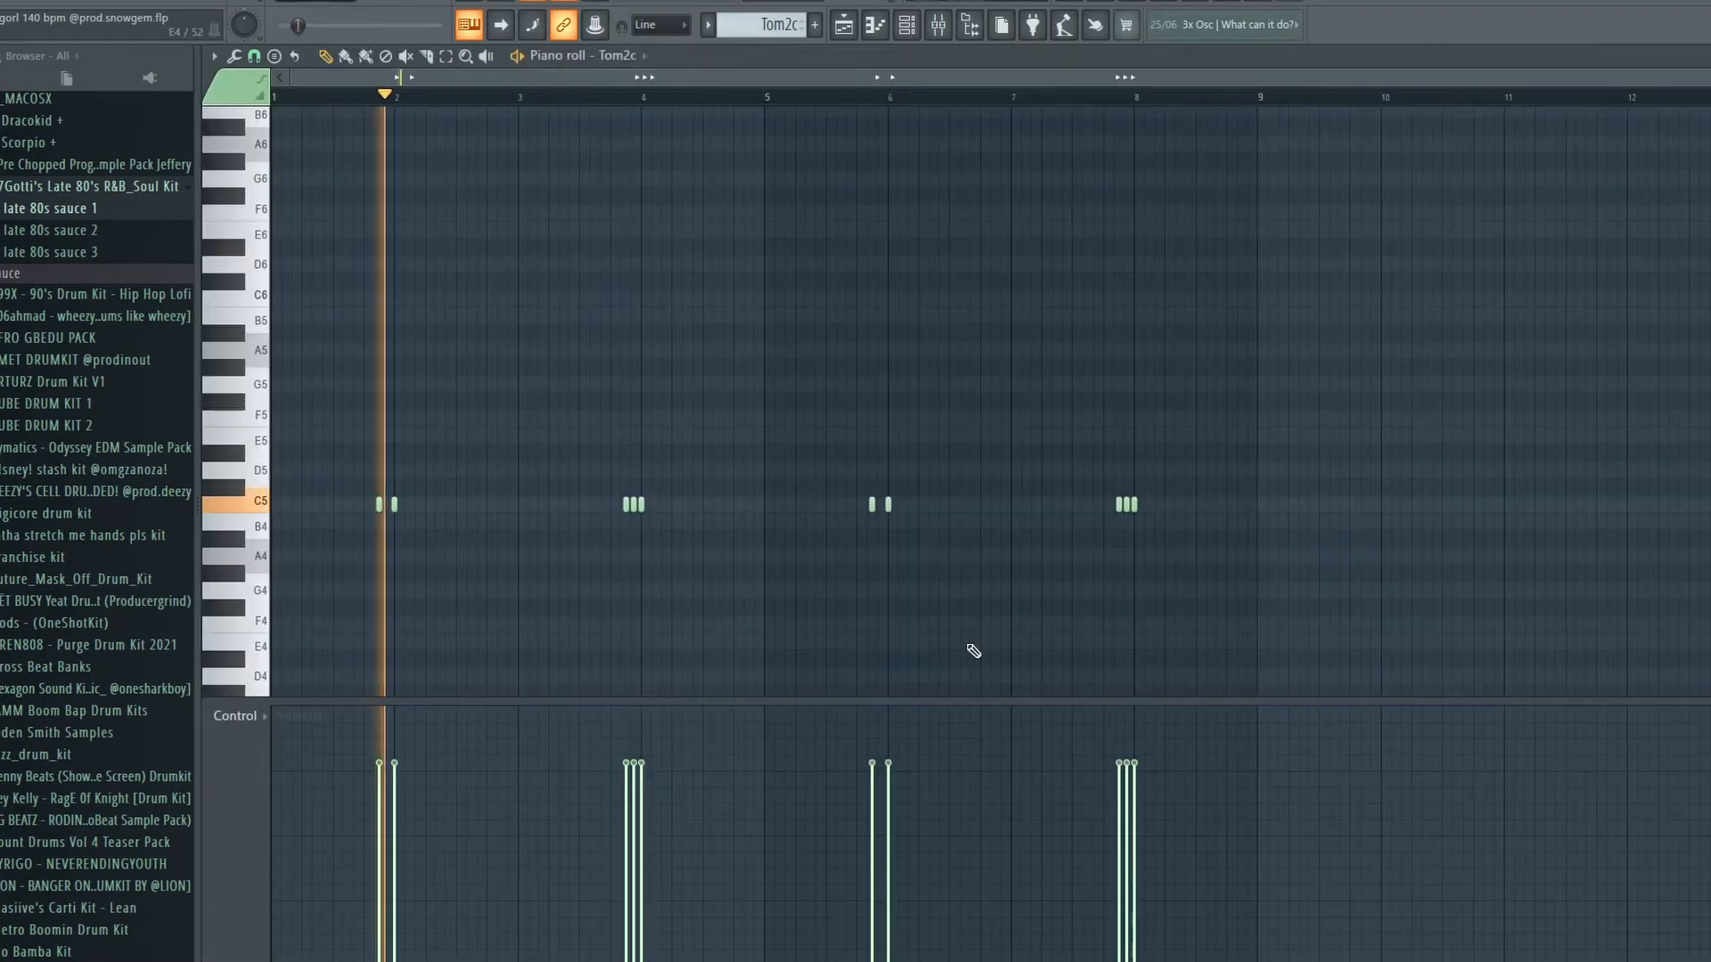
pyautogui.click(973, 638)
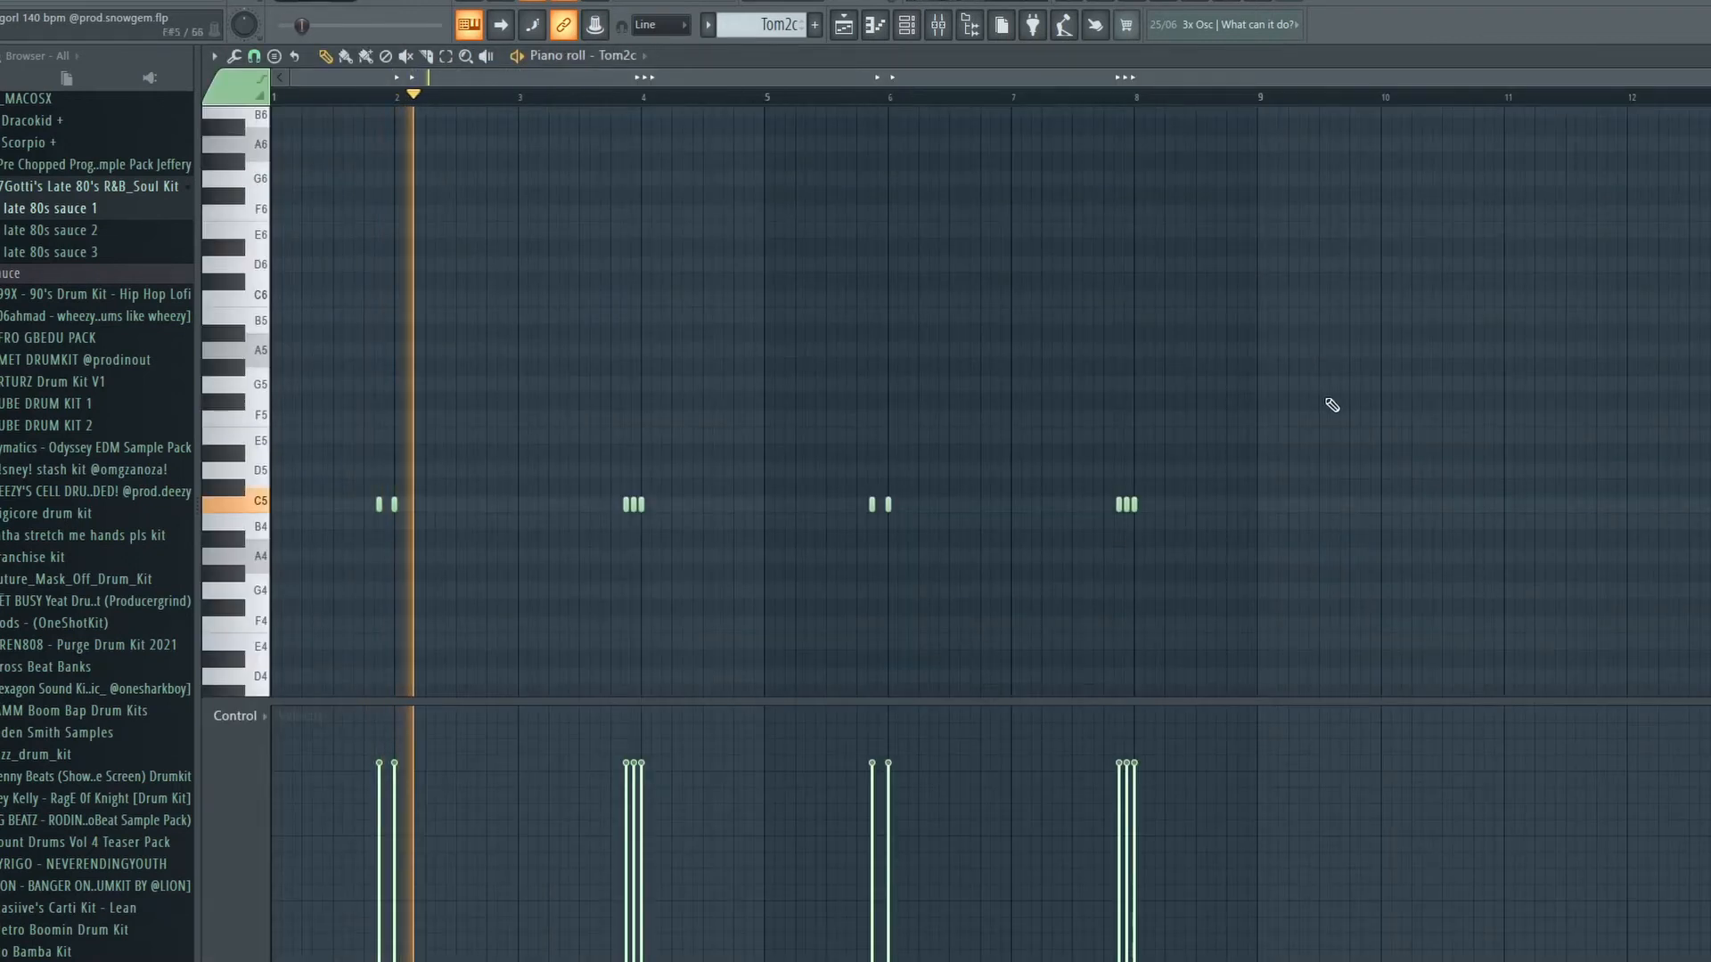
pyautogui.click(621, 113)
pyautogui.rightClick(627, 120)
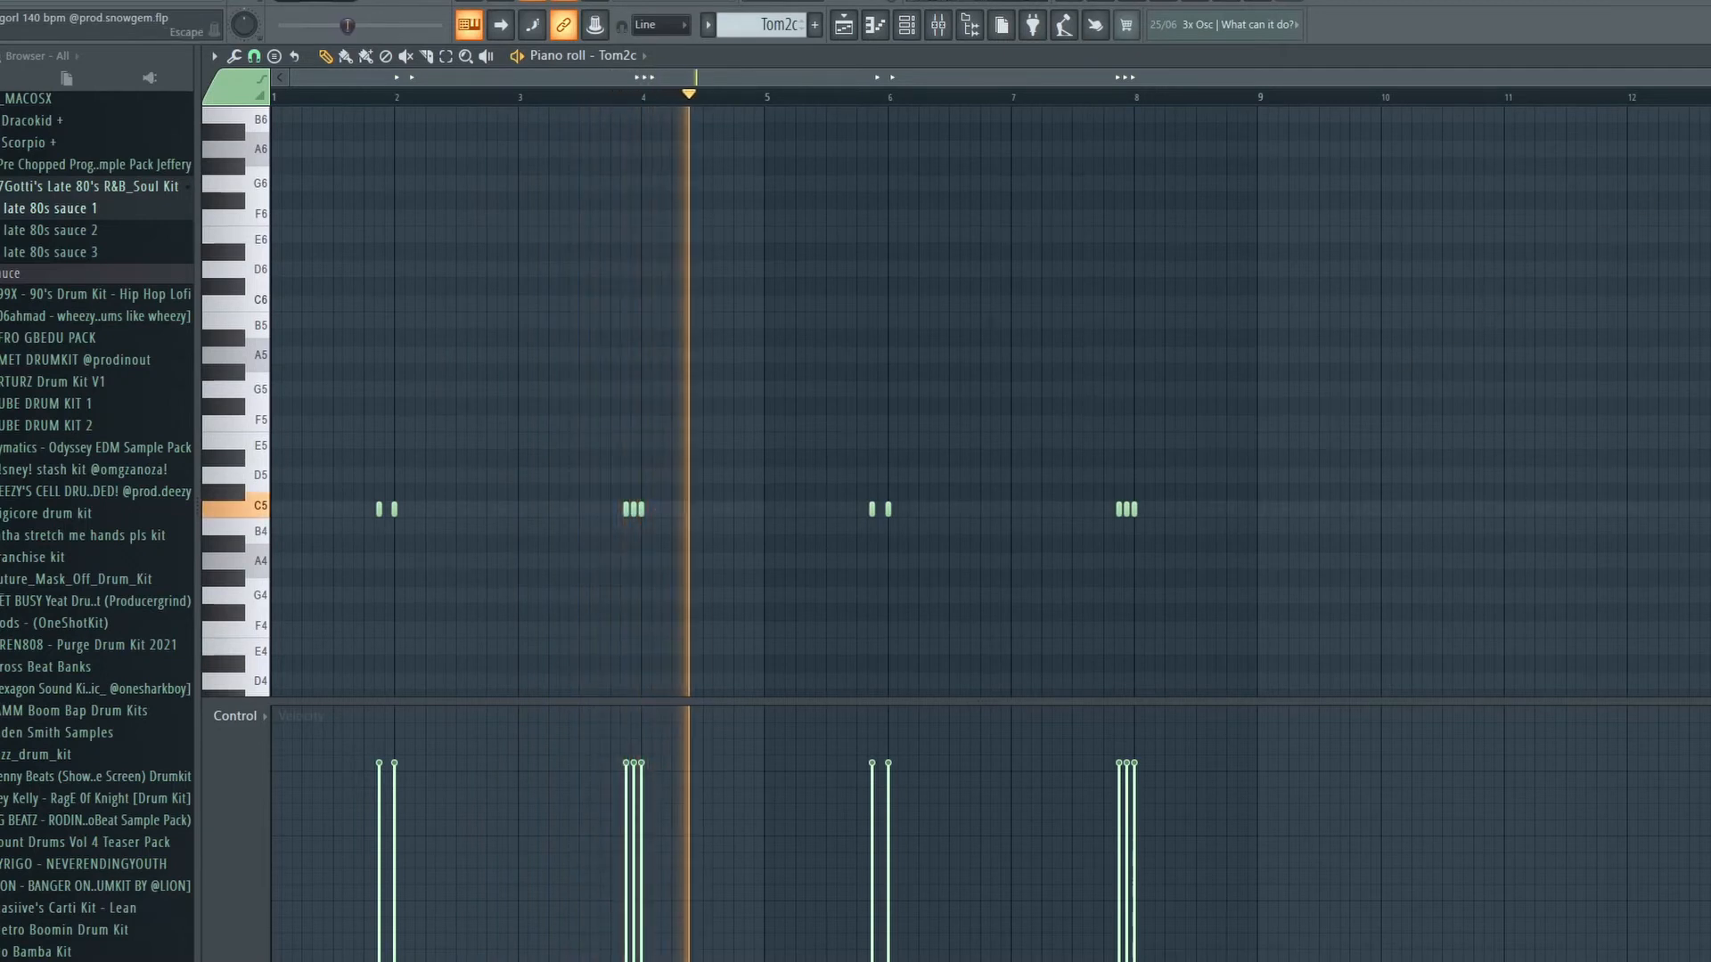
pyautogui.press('Escape')
pyautogui.press('space')
# Play the Tom3 pattern and examine its notes in the piano roll.
pyautogui.click(306, 362)
pyautogui.press('F6')
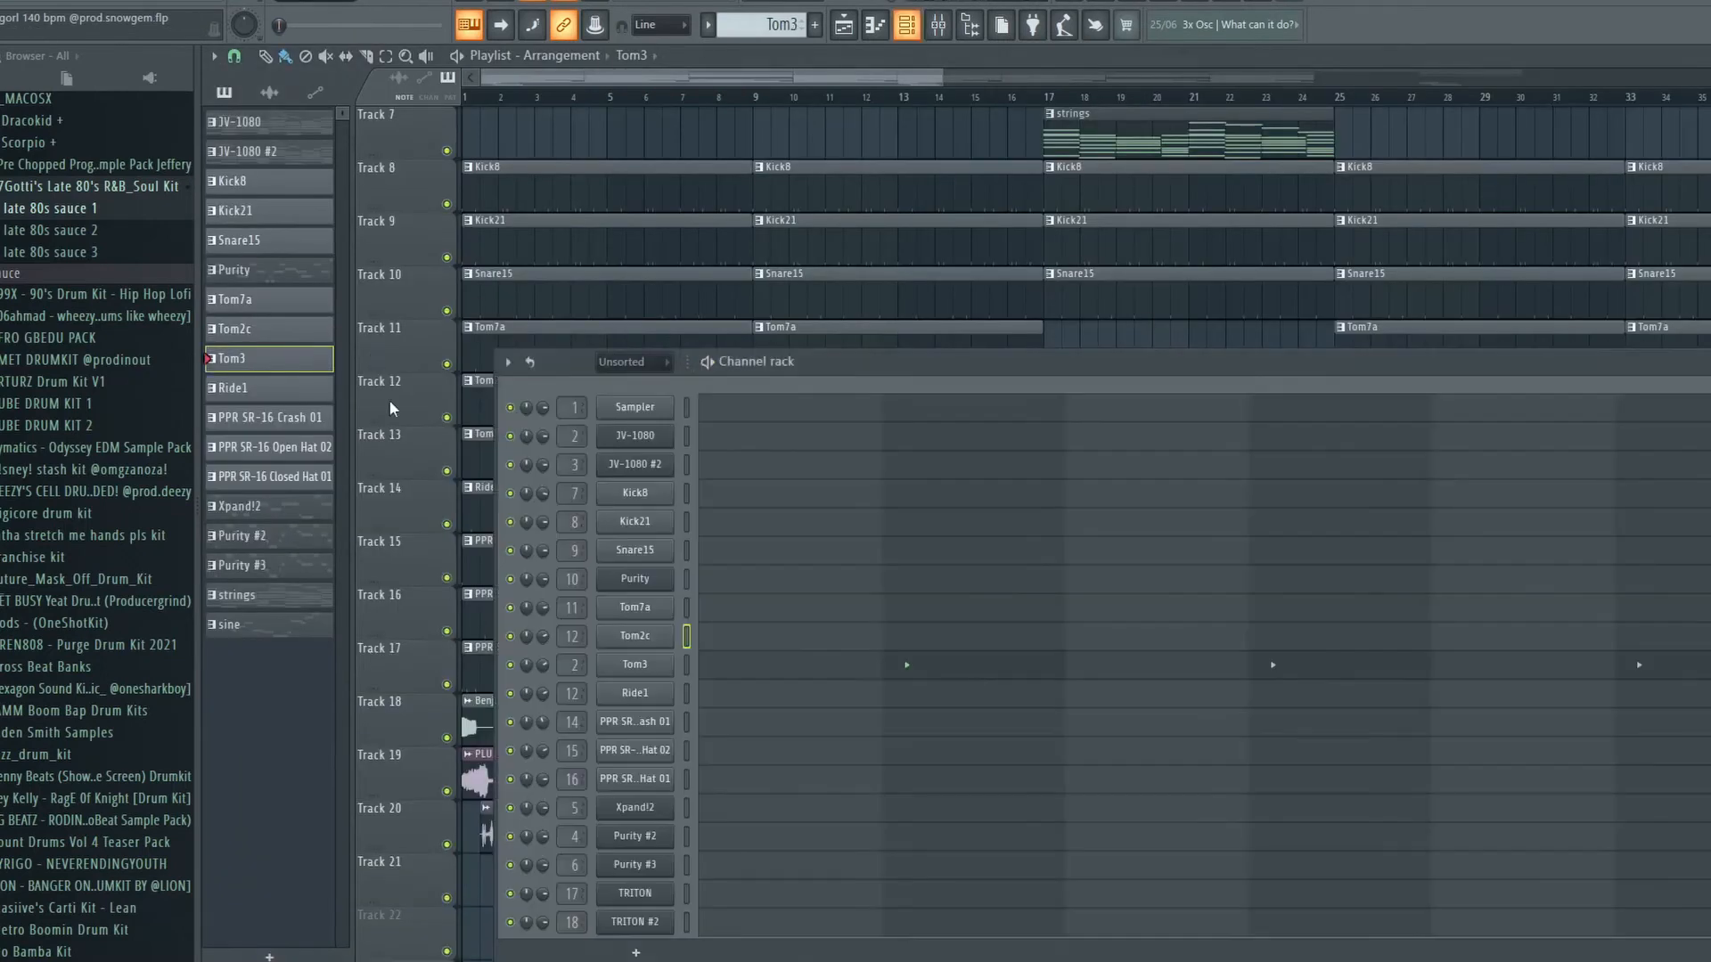
pyautogui.click(935, 675)
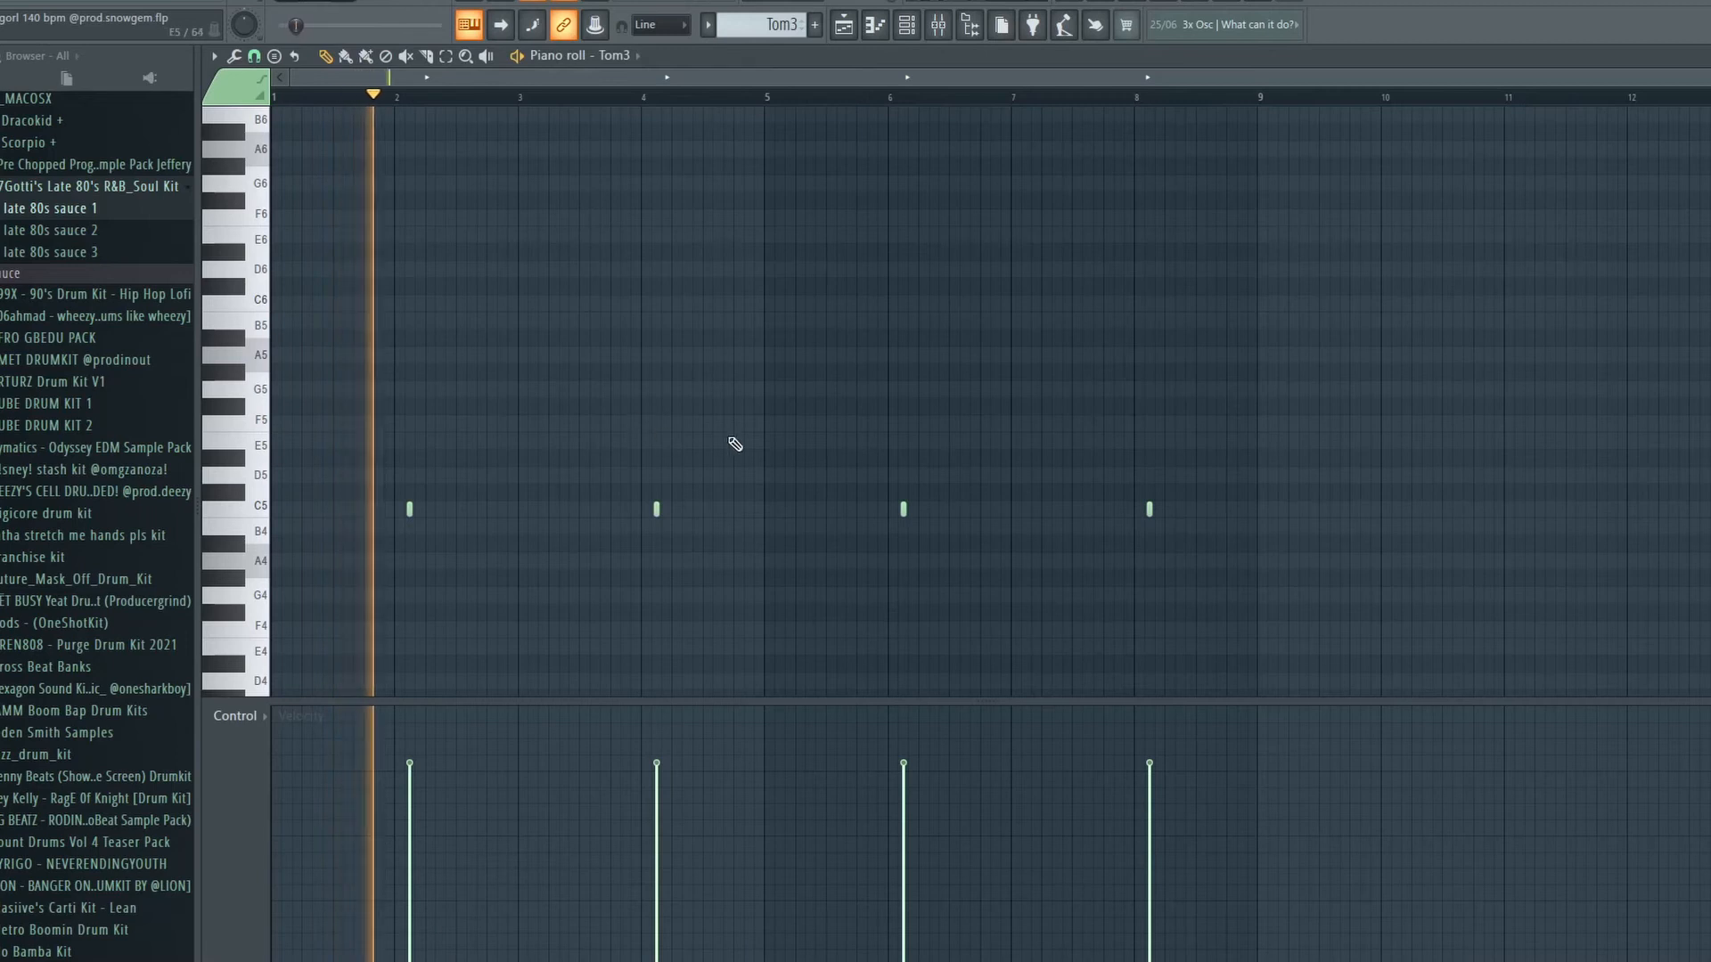
pyautogui.press('Escape')
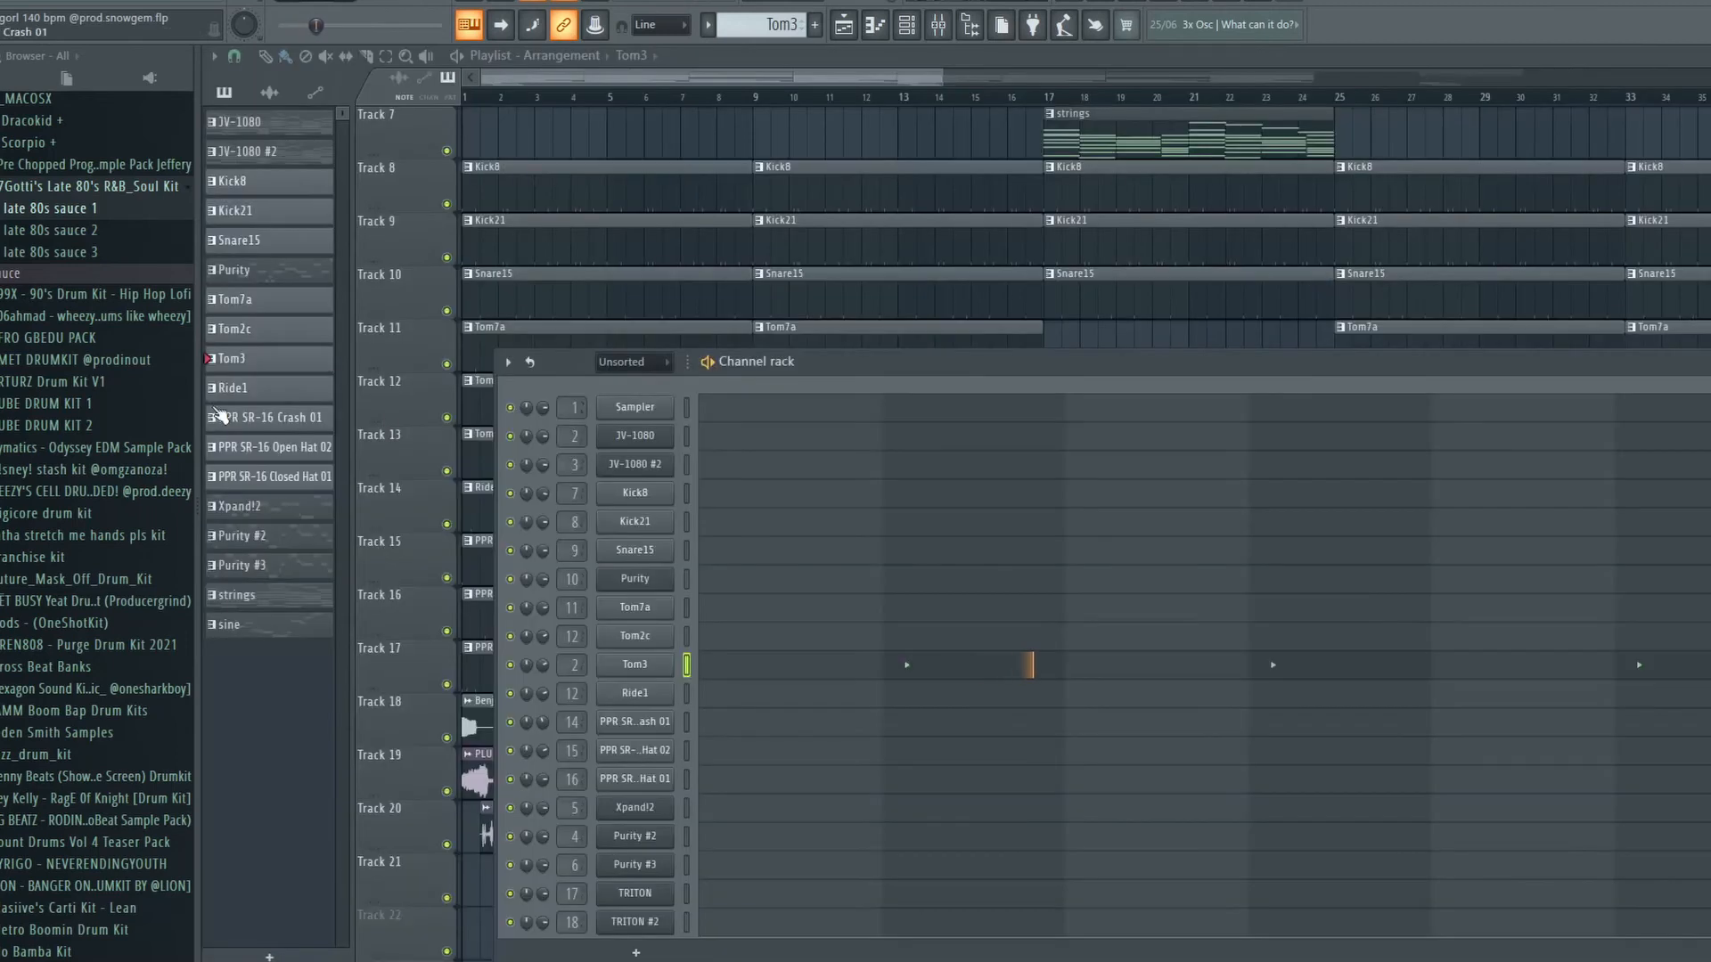
# Show the steps of the Ride1 and PPR SR-16 Crash 01 patterns in the channel rack.
pyautogui.click(248, 389)
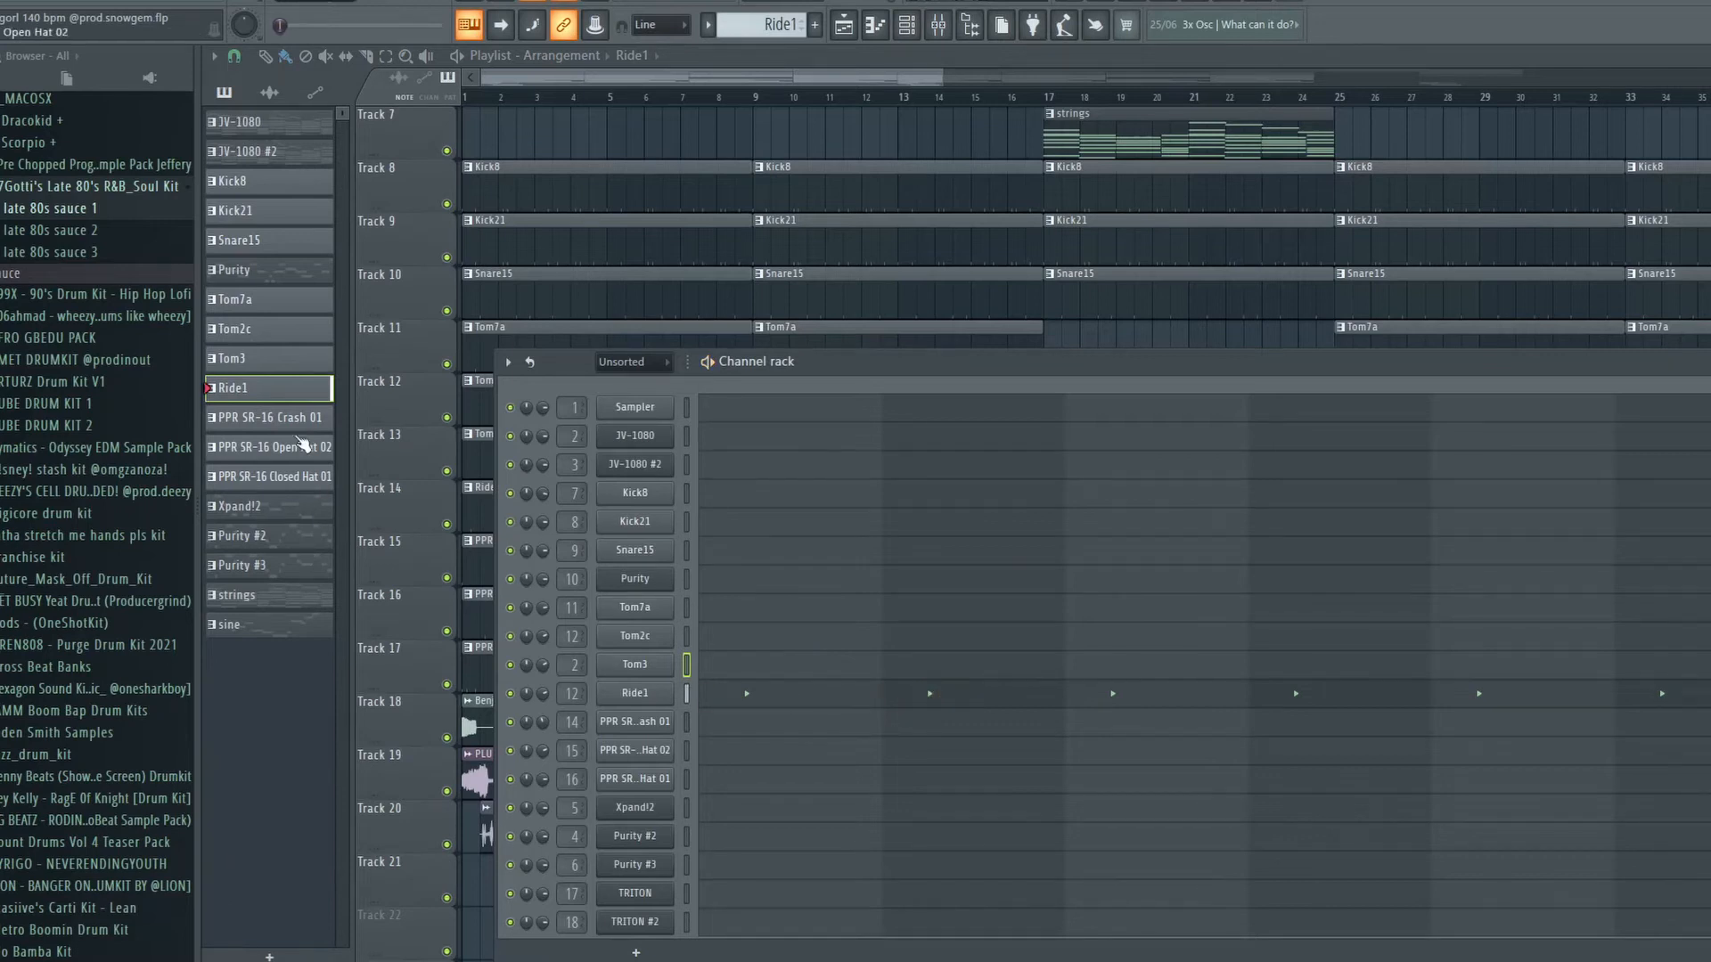
pyautogui.click(292, 413)
pyautogui.press('F6')
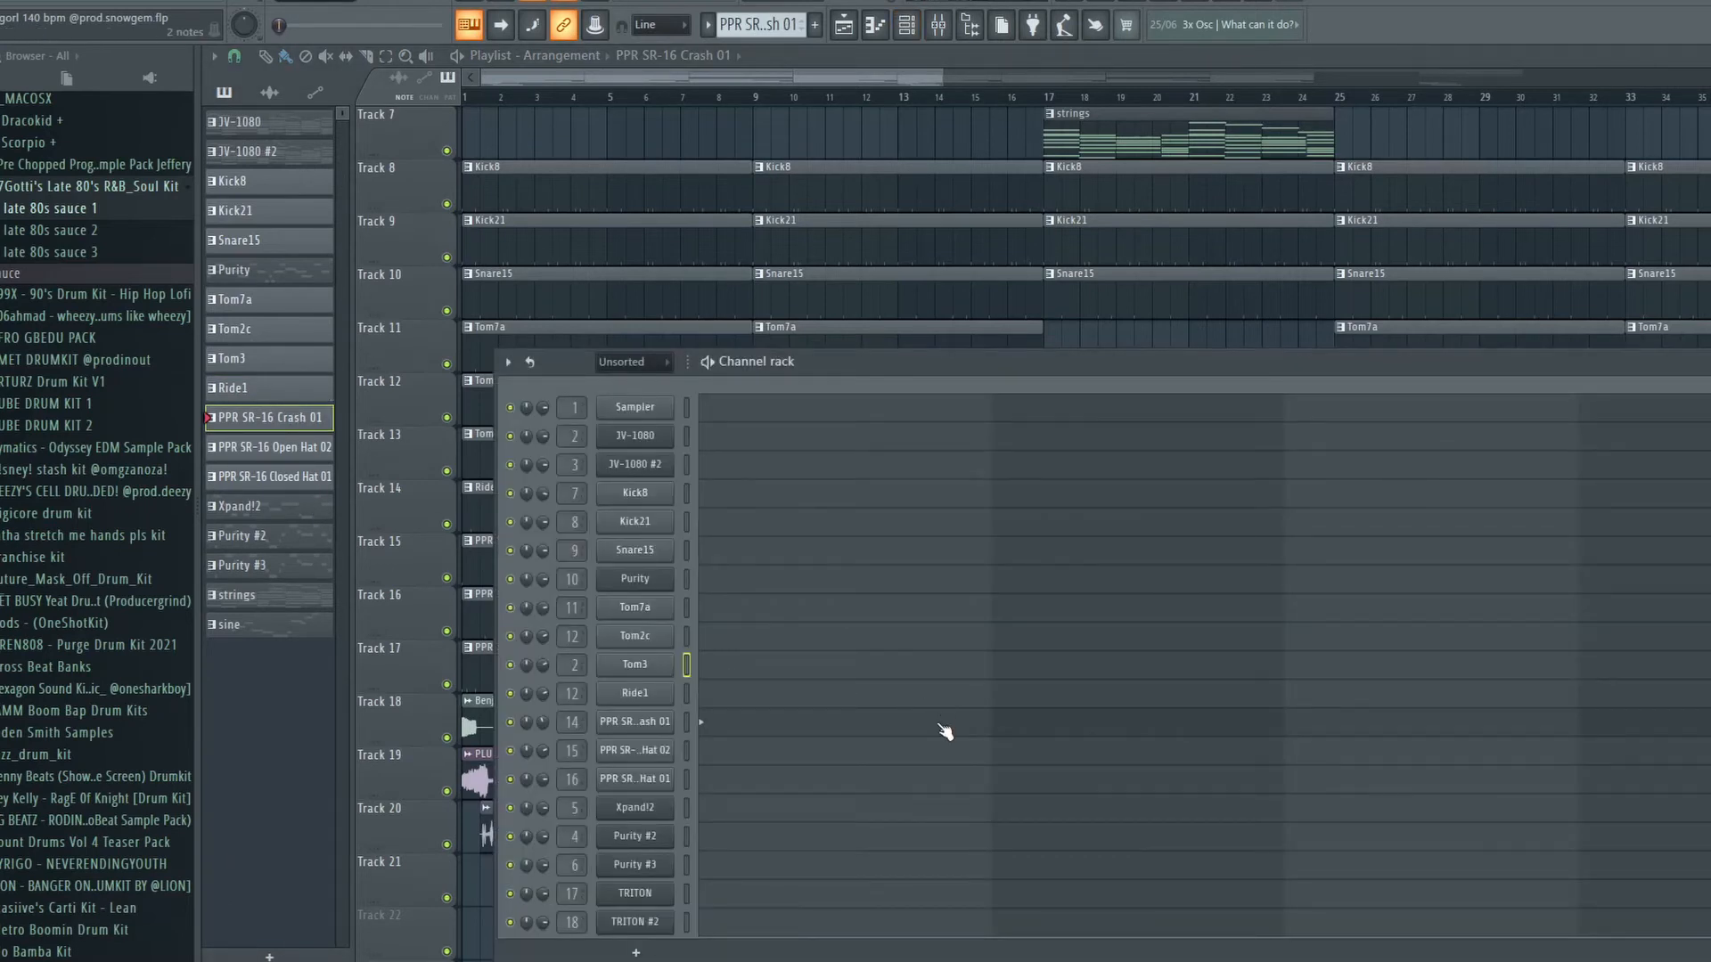
# Open the PPR SR-16 Open Hat 02 pattern's notes in the piano roll and play them.
pyautogui.click(290, 451)
pyautogui.press('F6')
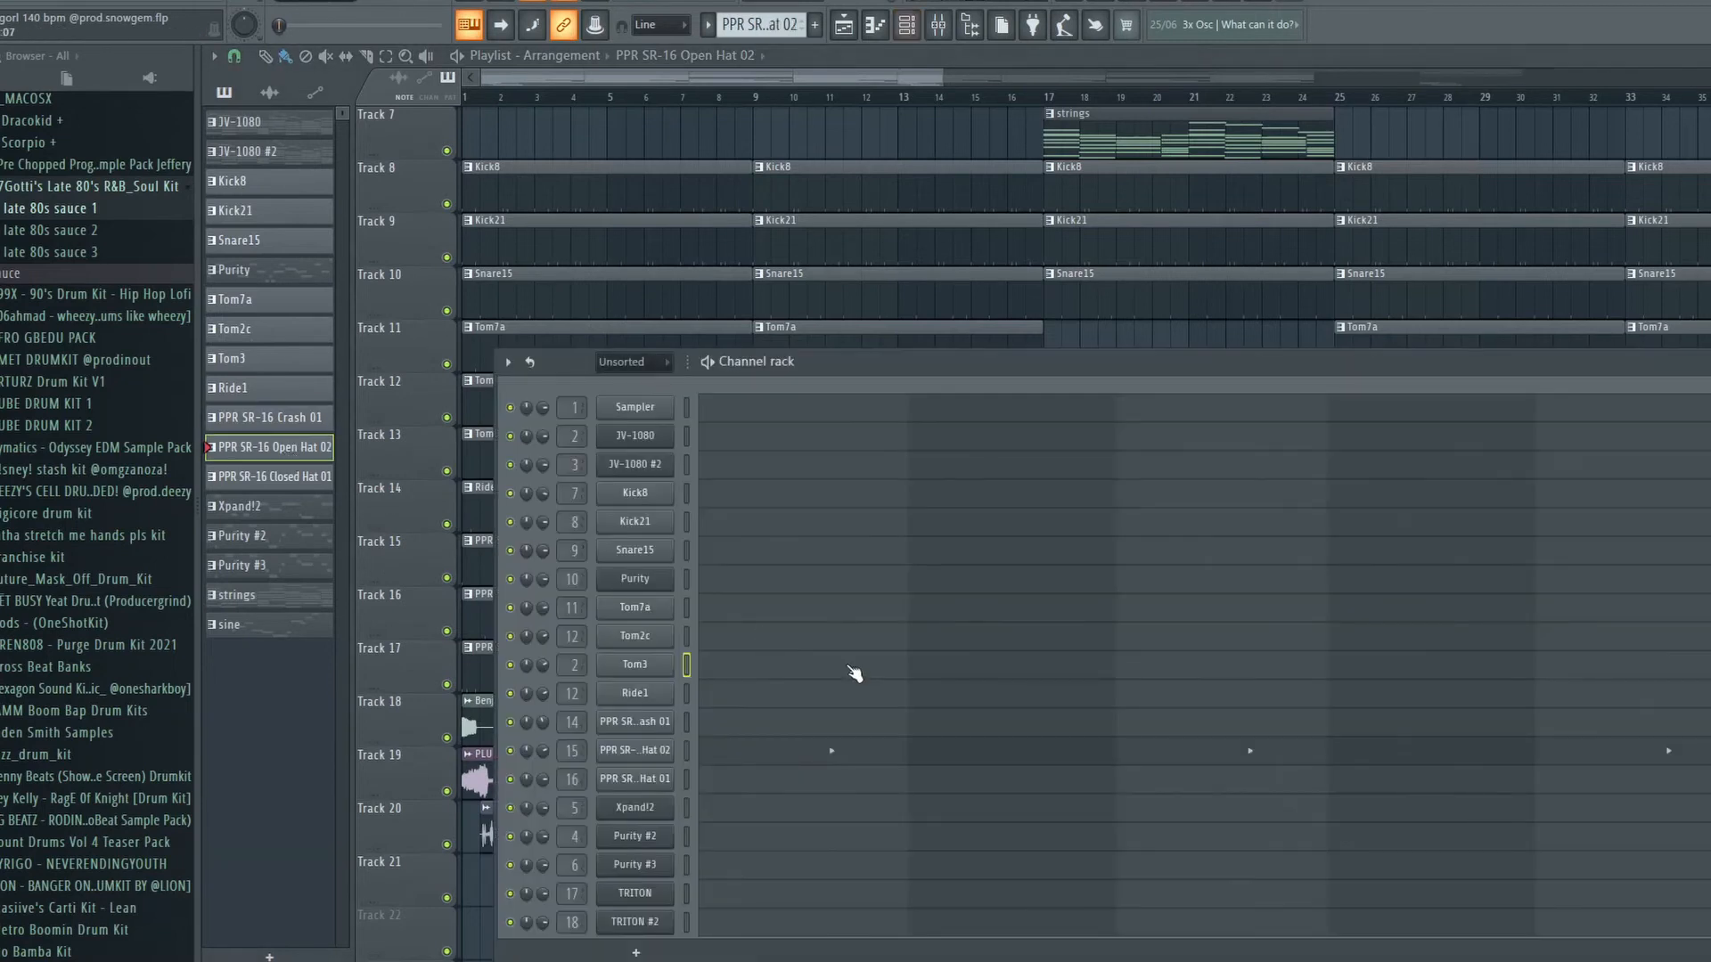
pyautogui.click(885, 751)
pyautogui.press('space')
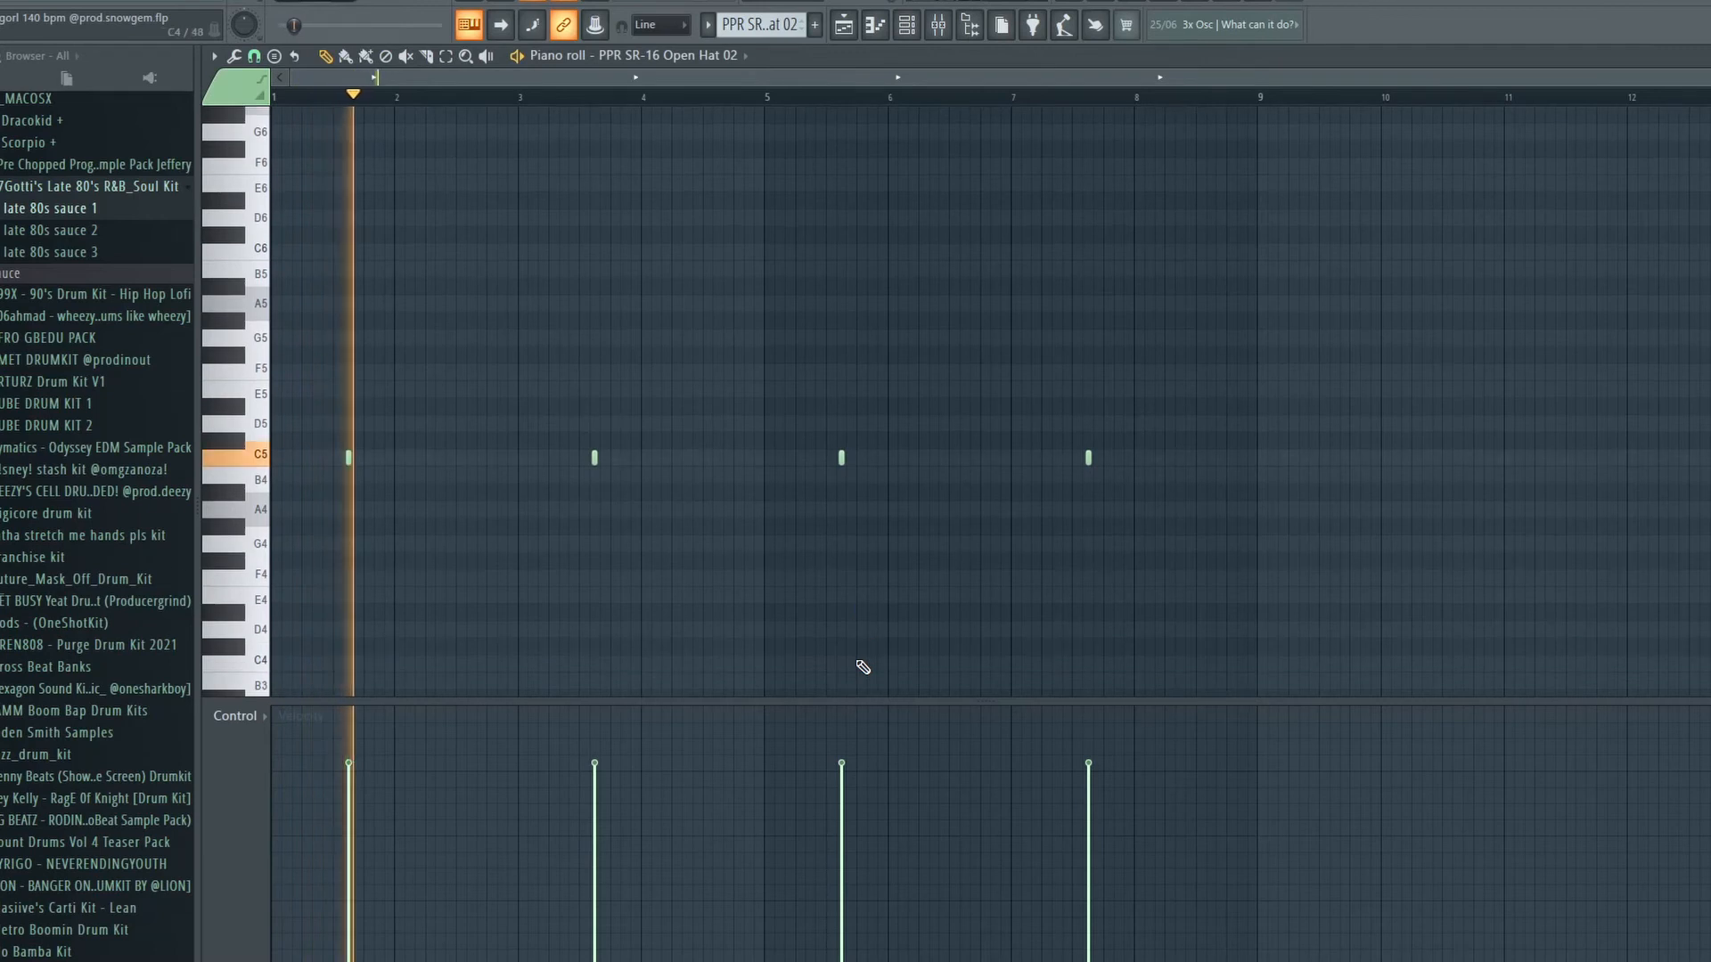
pyautogui.scroll(1, 864, 667)
pyautogui.scroll(-2, 1001, 577)
pyautogui.scroll(3, 1008, 564)
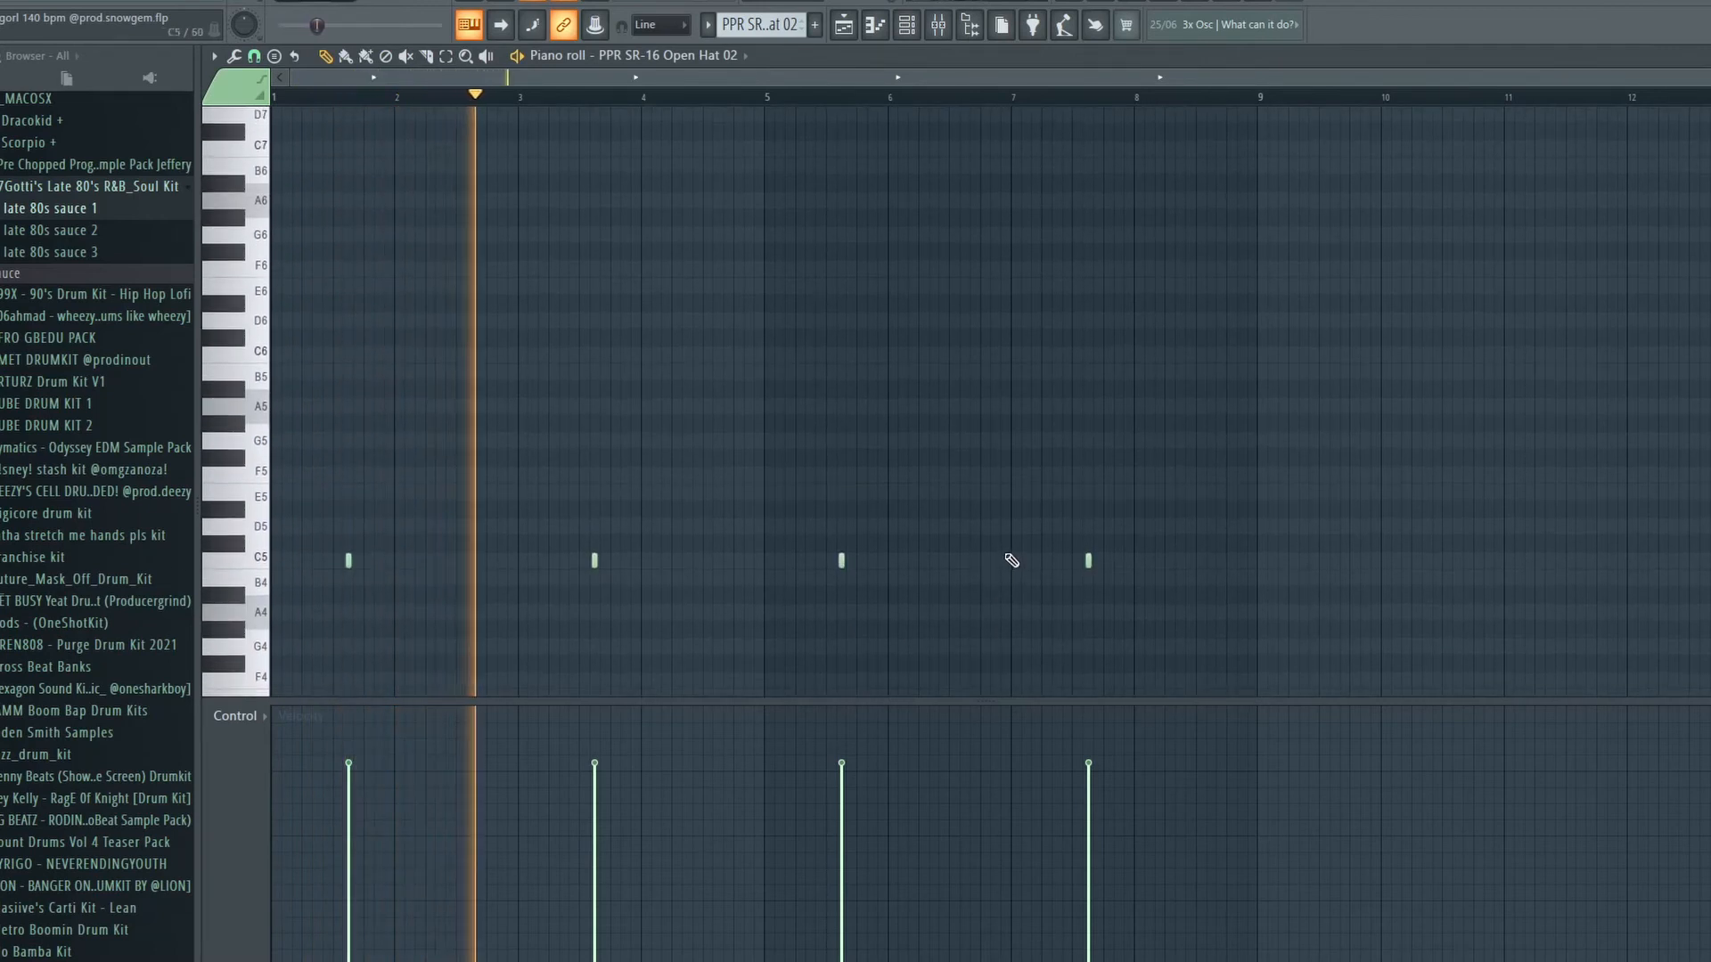
pyautogui.scroll(-3, 1034, 553)
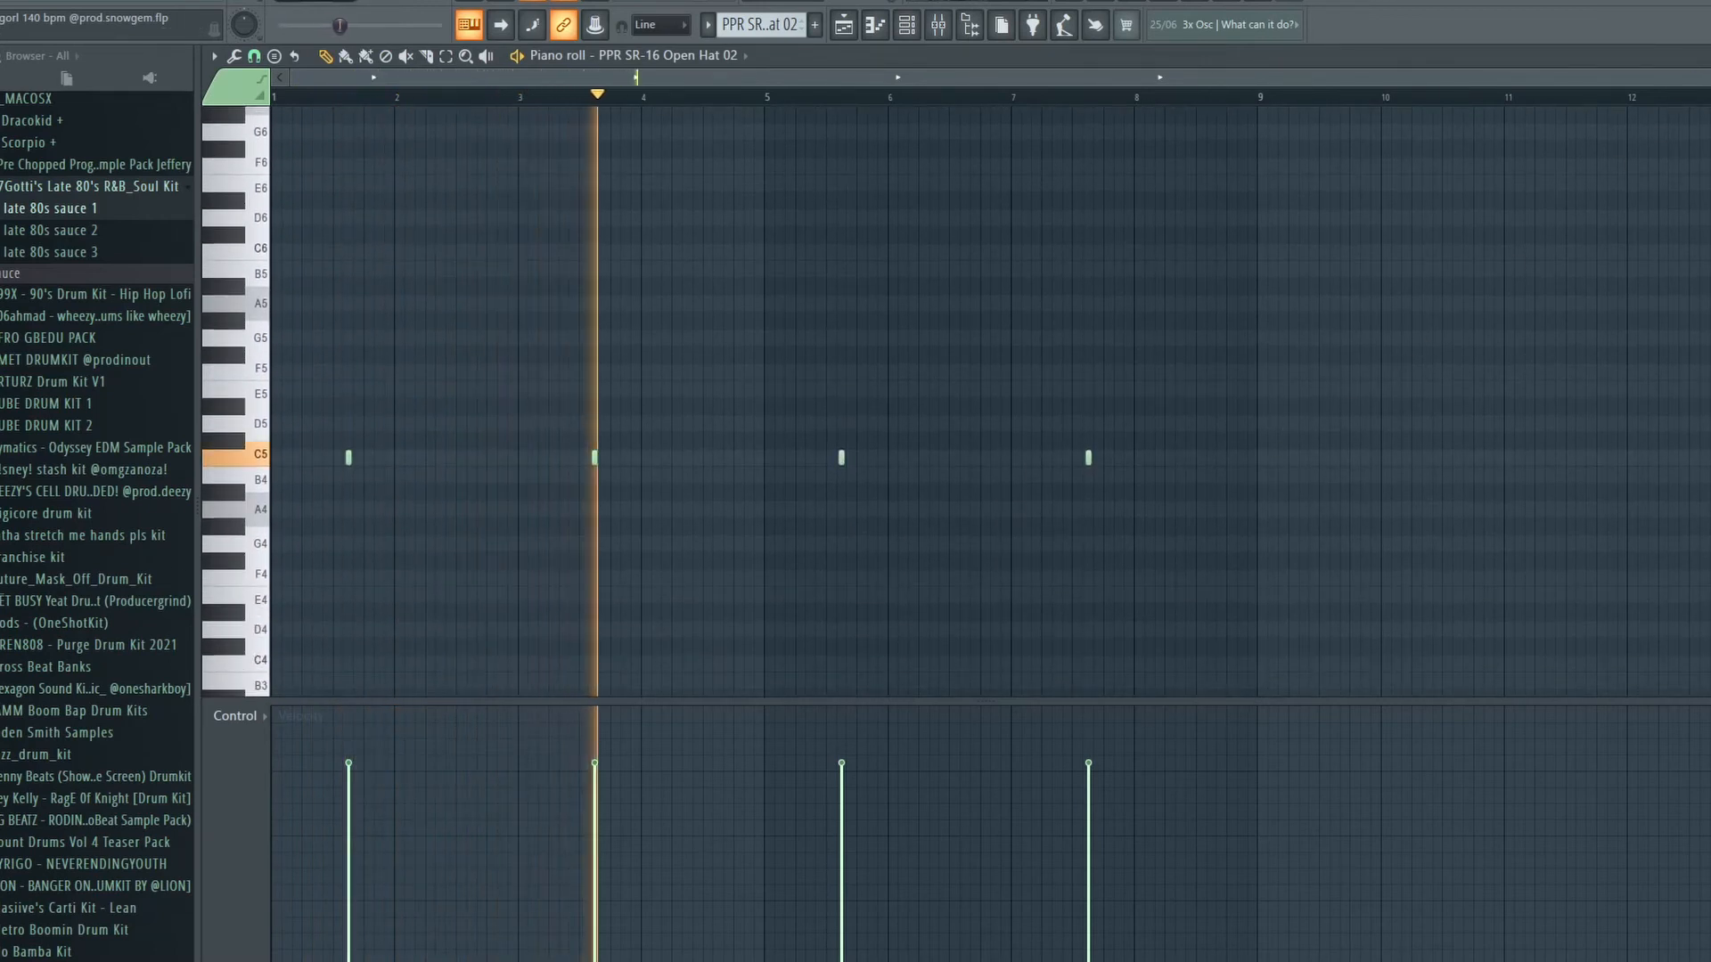
# Show the steps of the PPR SR-16 Closed Hat 01 pattern in the channel rack.
pyautogui.press('F7')
pyautogui.click(305, 478)
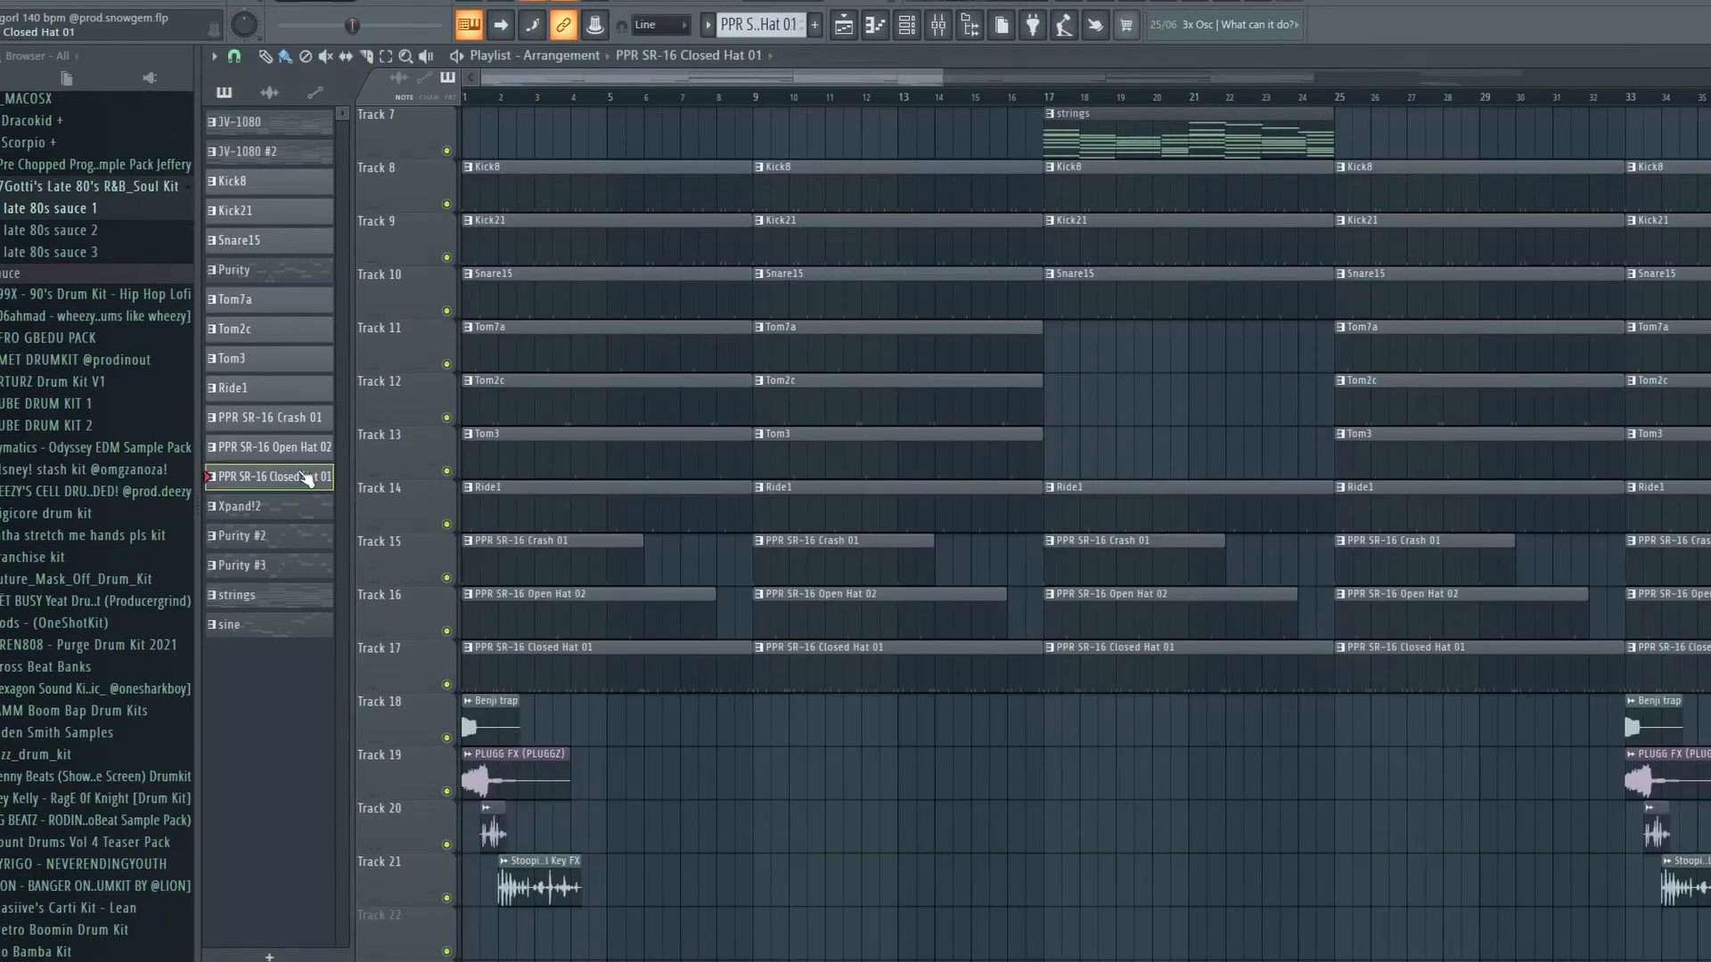
pyautogui.press('F6')
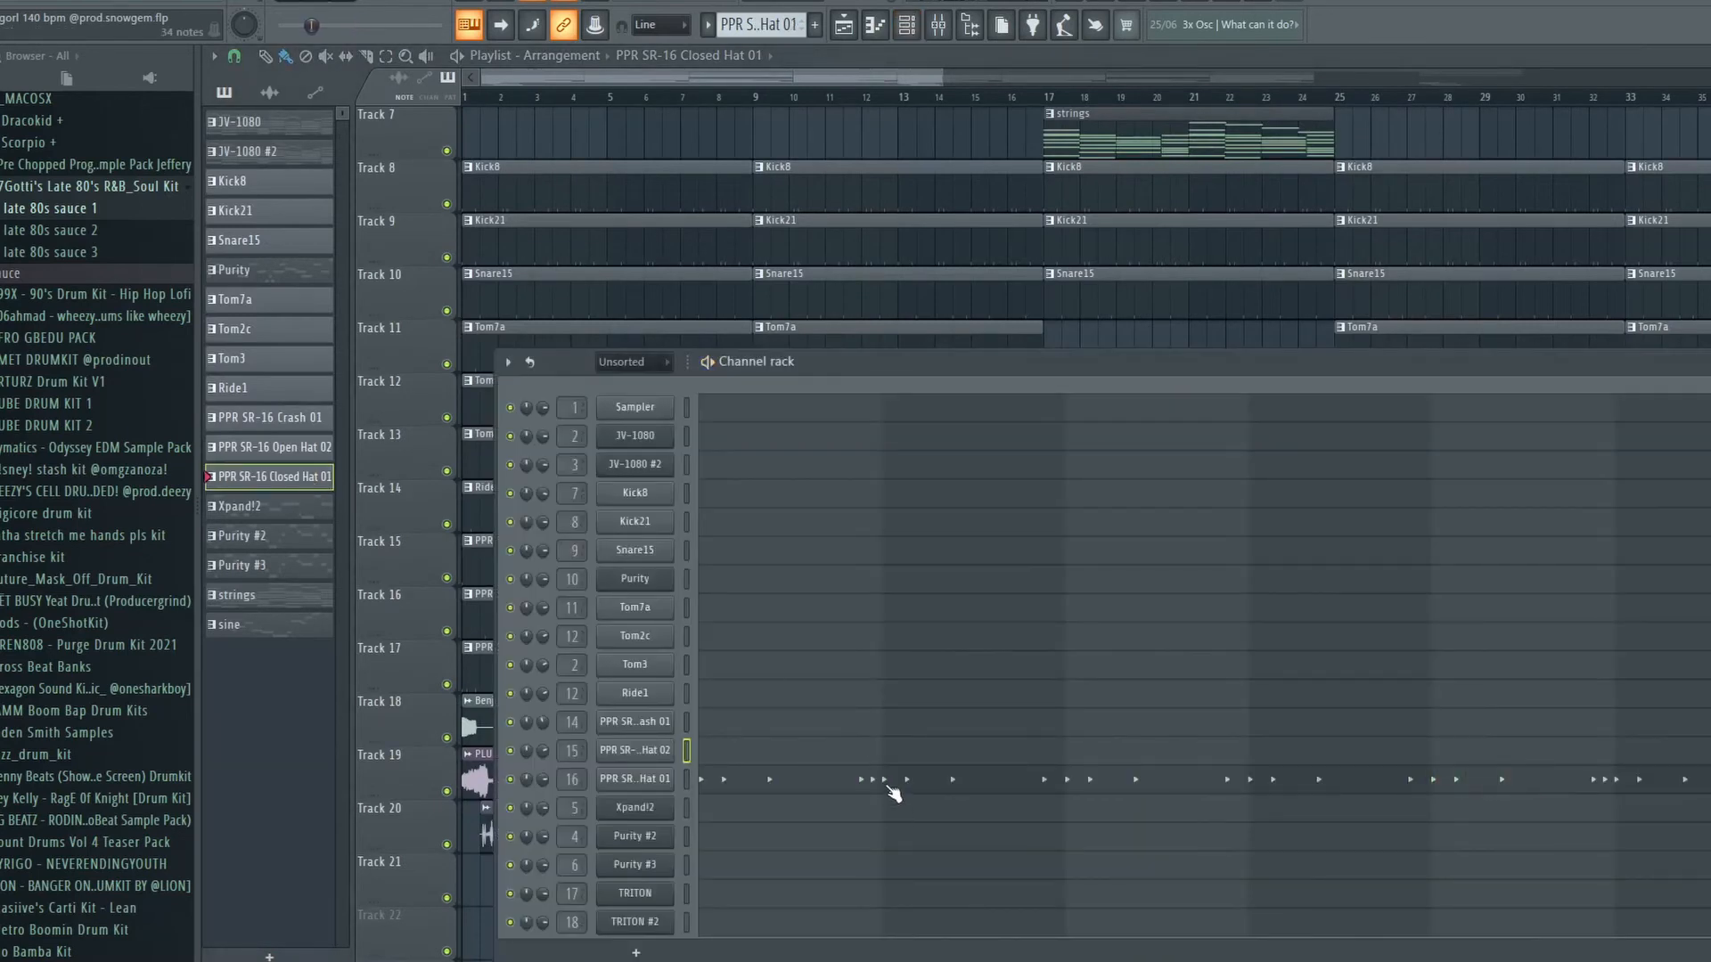
# Examine the effects on mixer track Insert 16, viewing the Fruity parametric EQ 2 curve while the closed hat pattern plays.
pyautogui.click(945, 33)
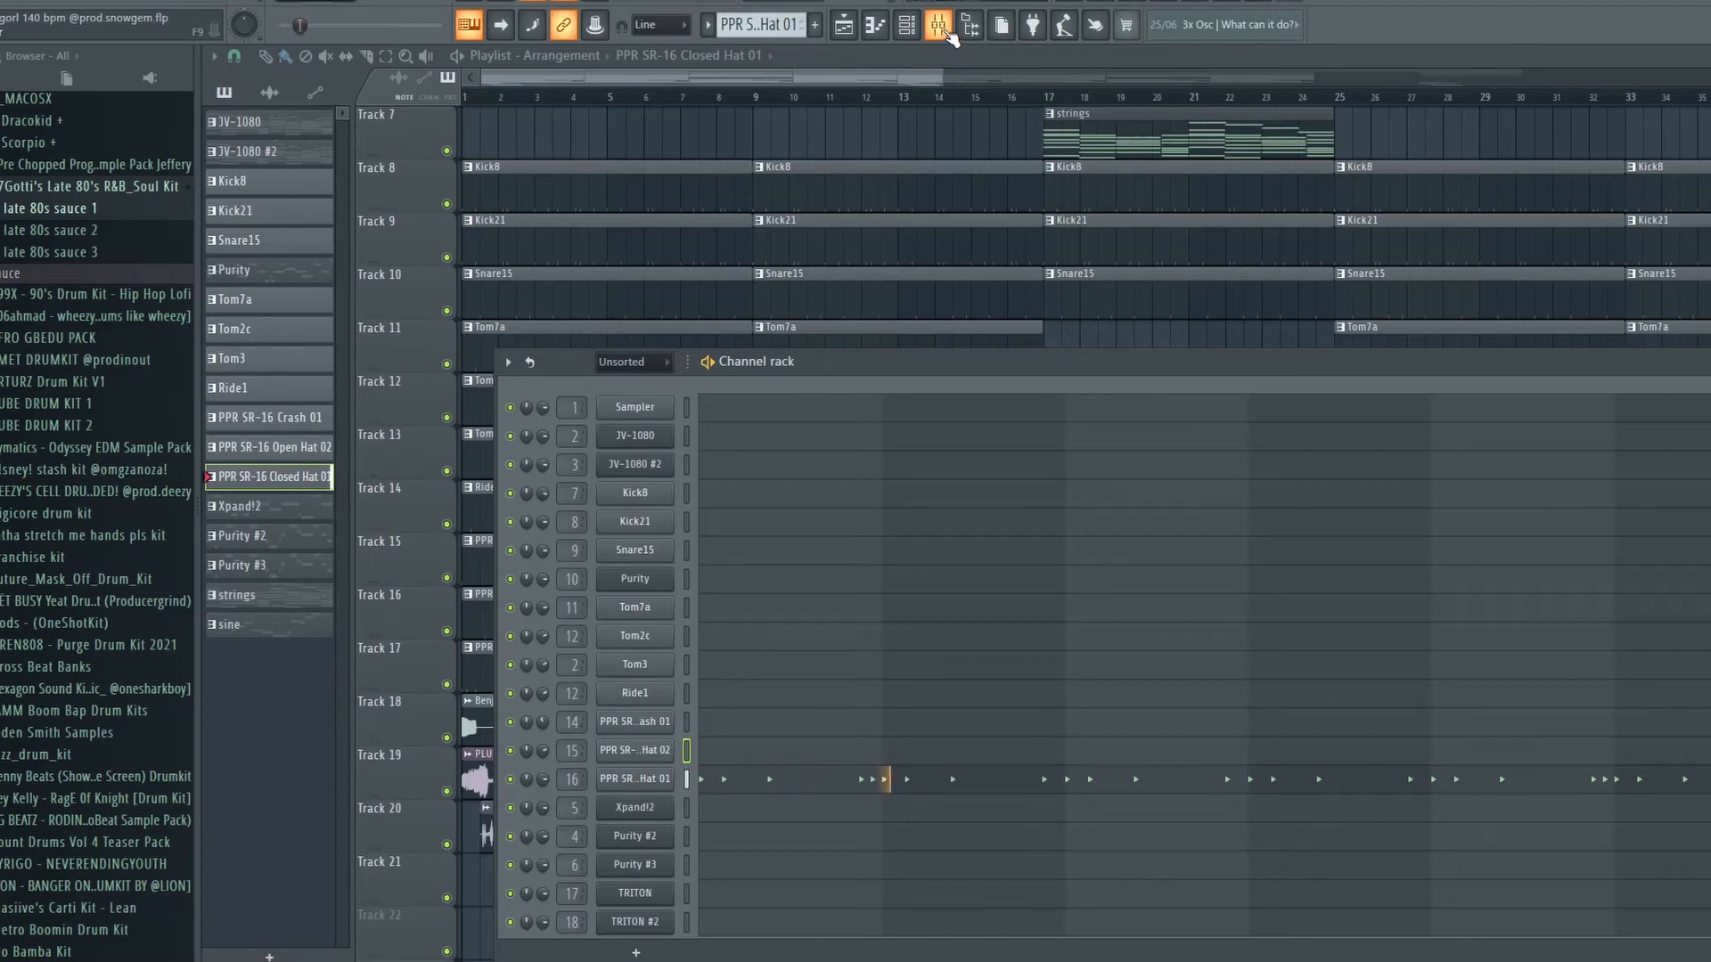
pyautogui.click(944, 32)
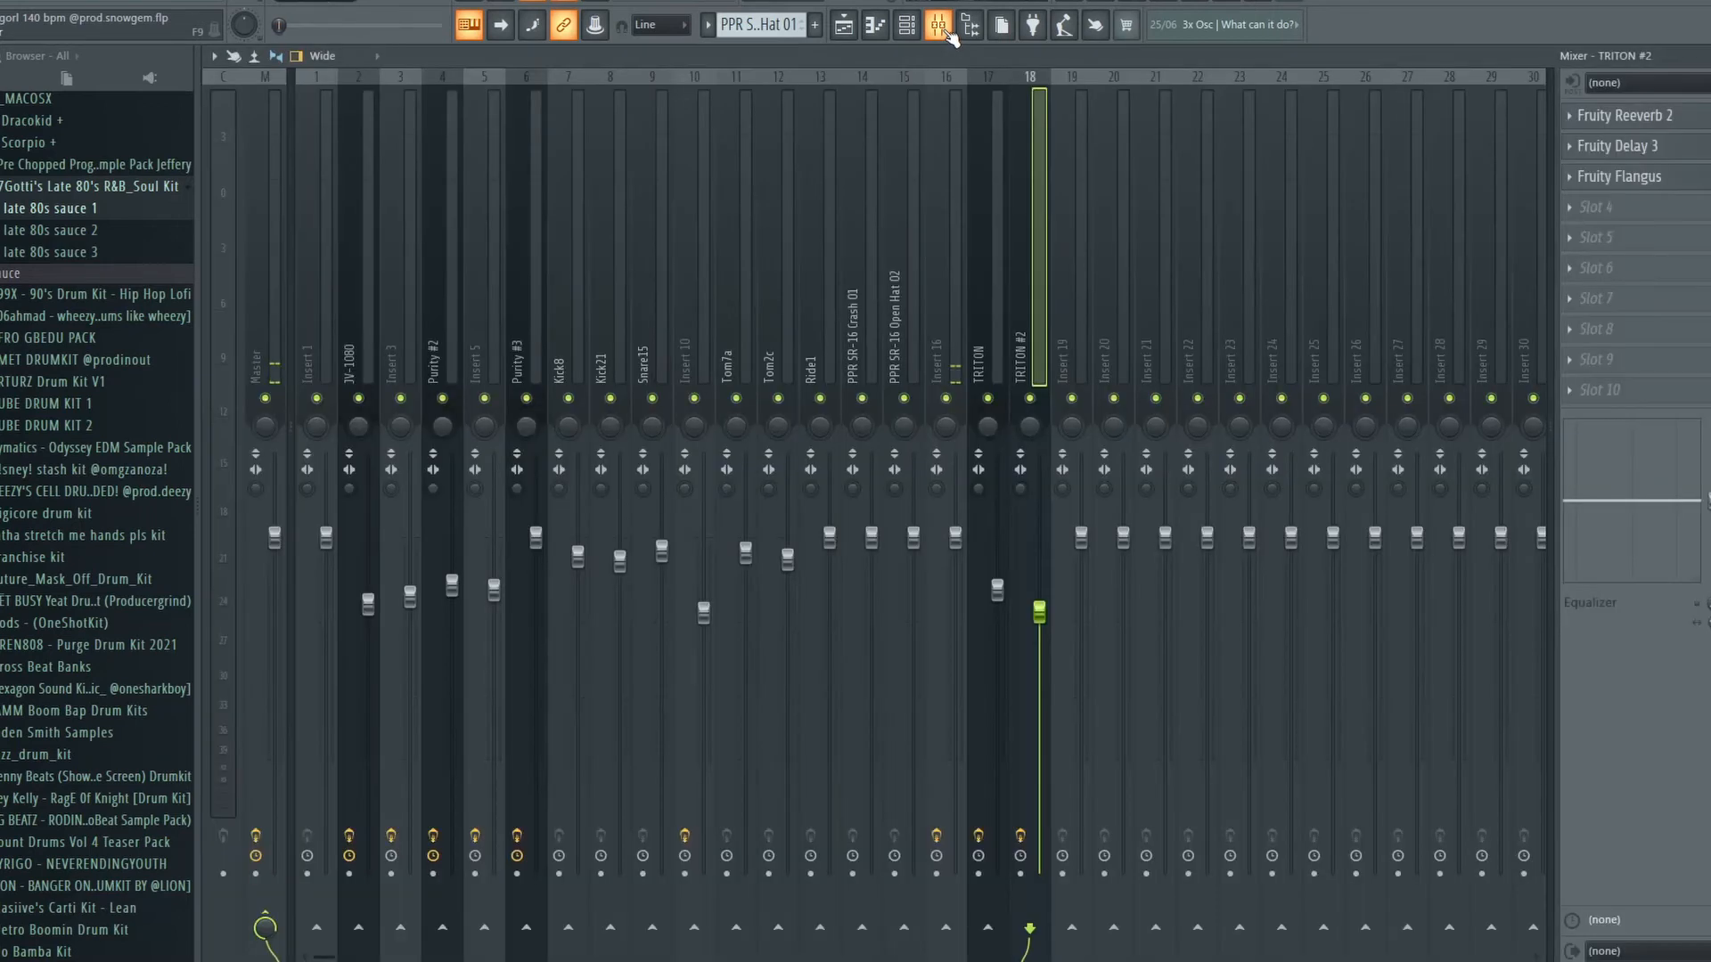
pyautogui.click(943, 264)
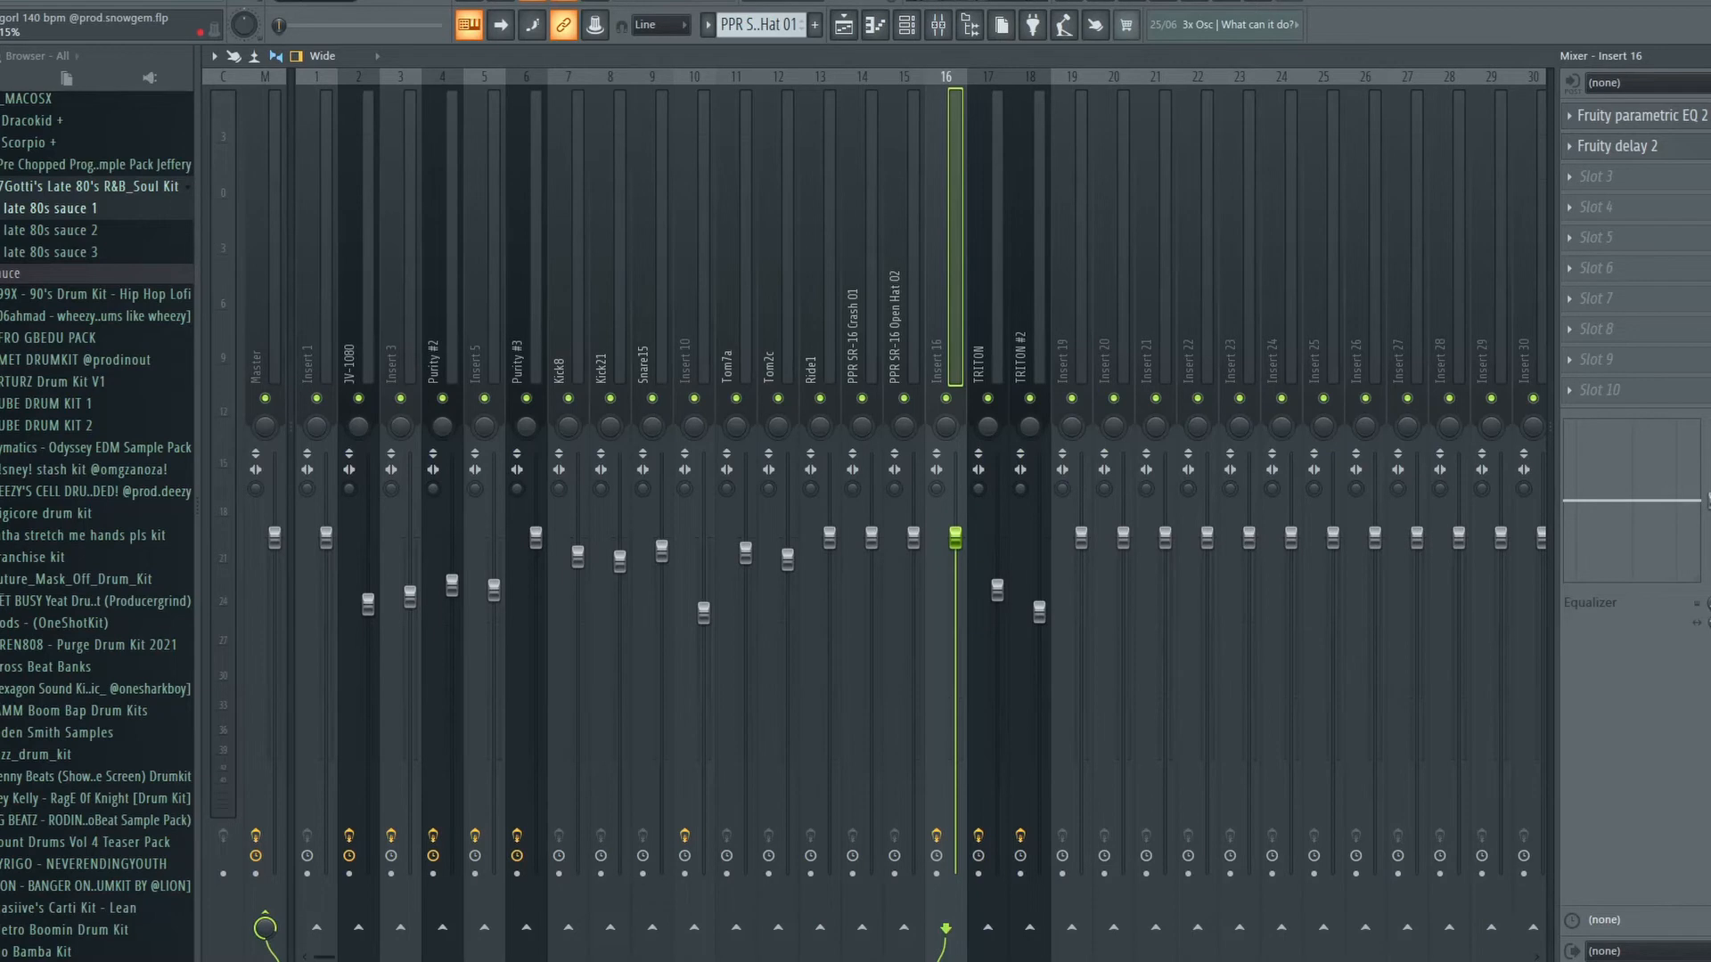
pyautogui.click(1659, 120)
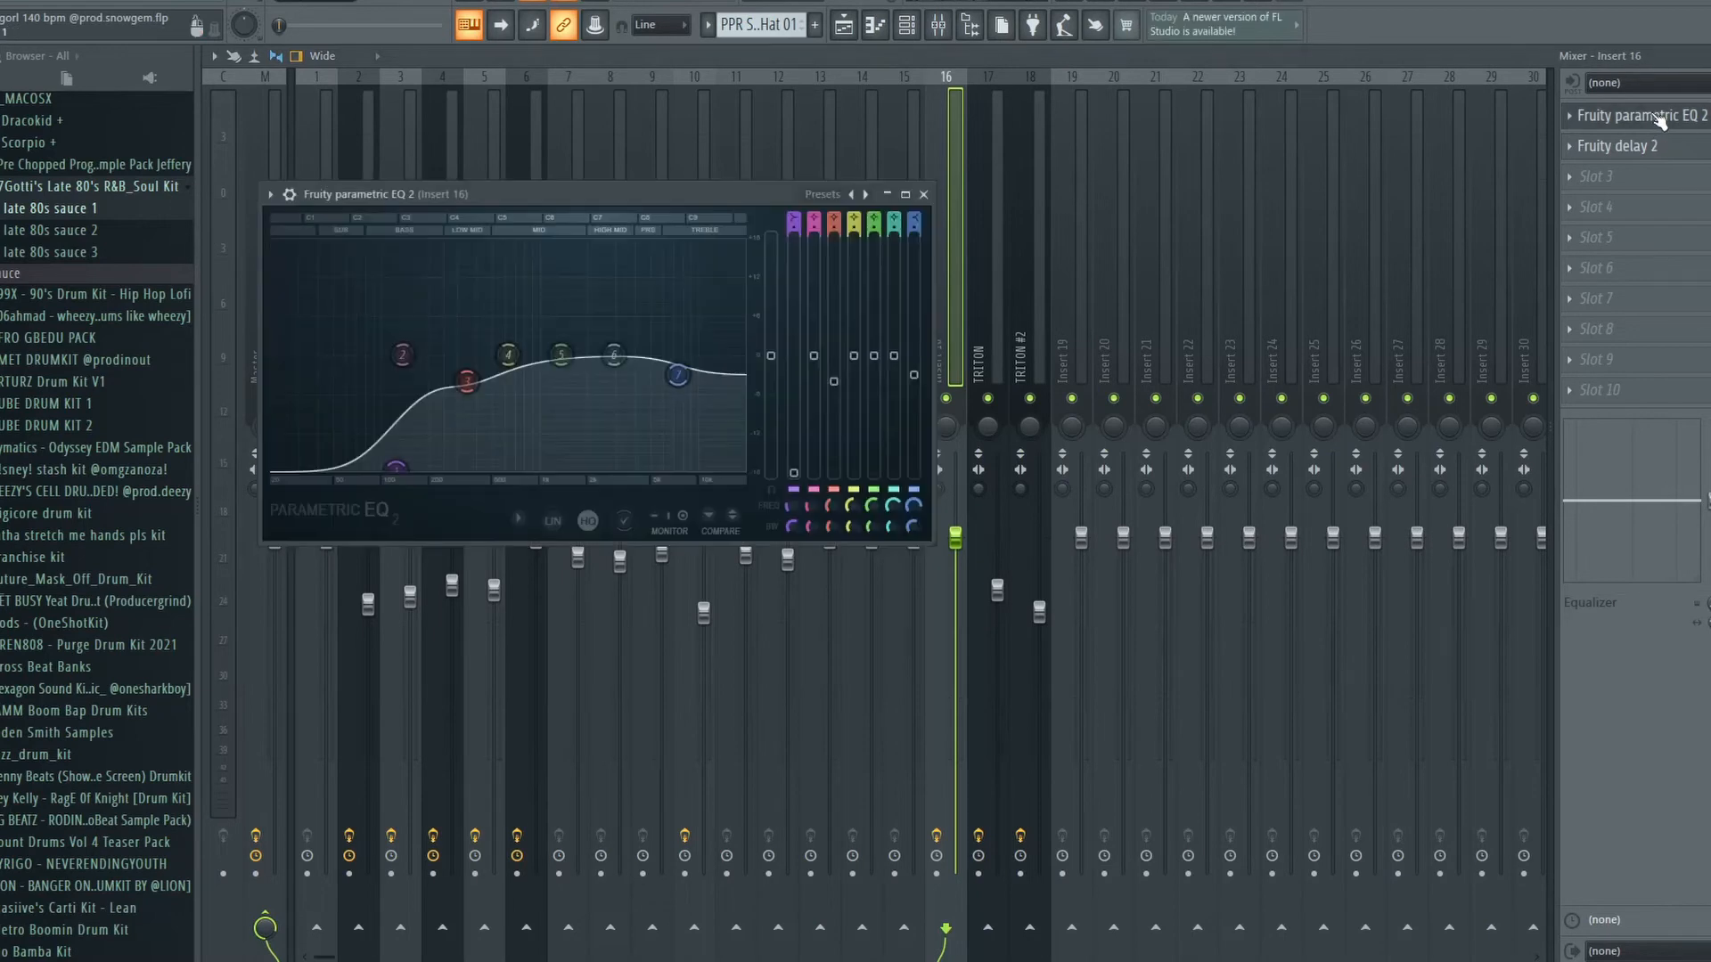
pyautogui.click(923, 194)
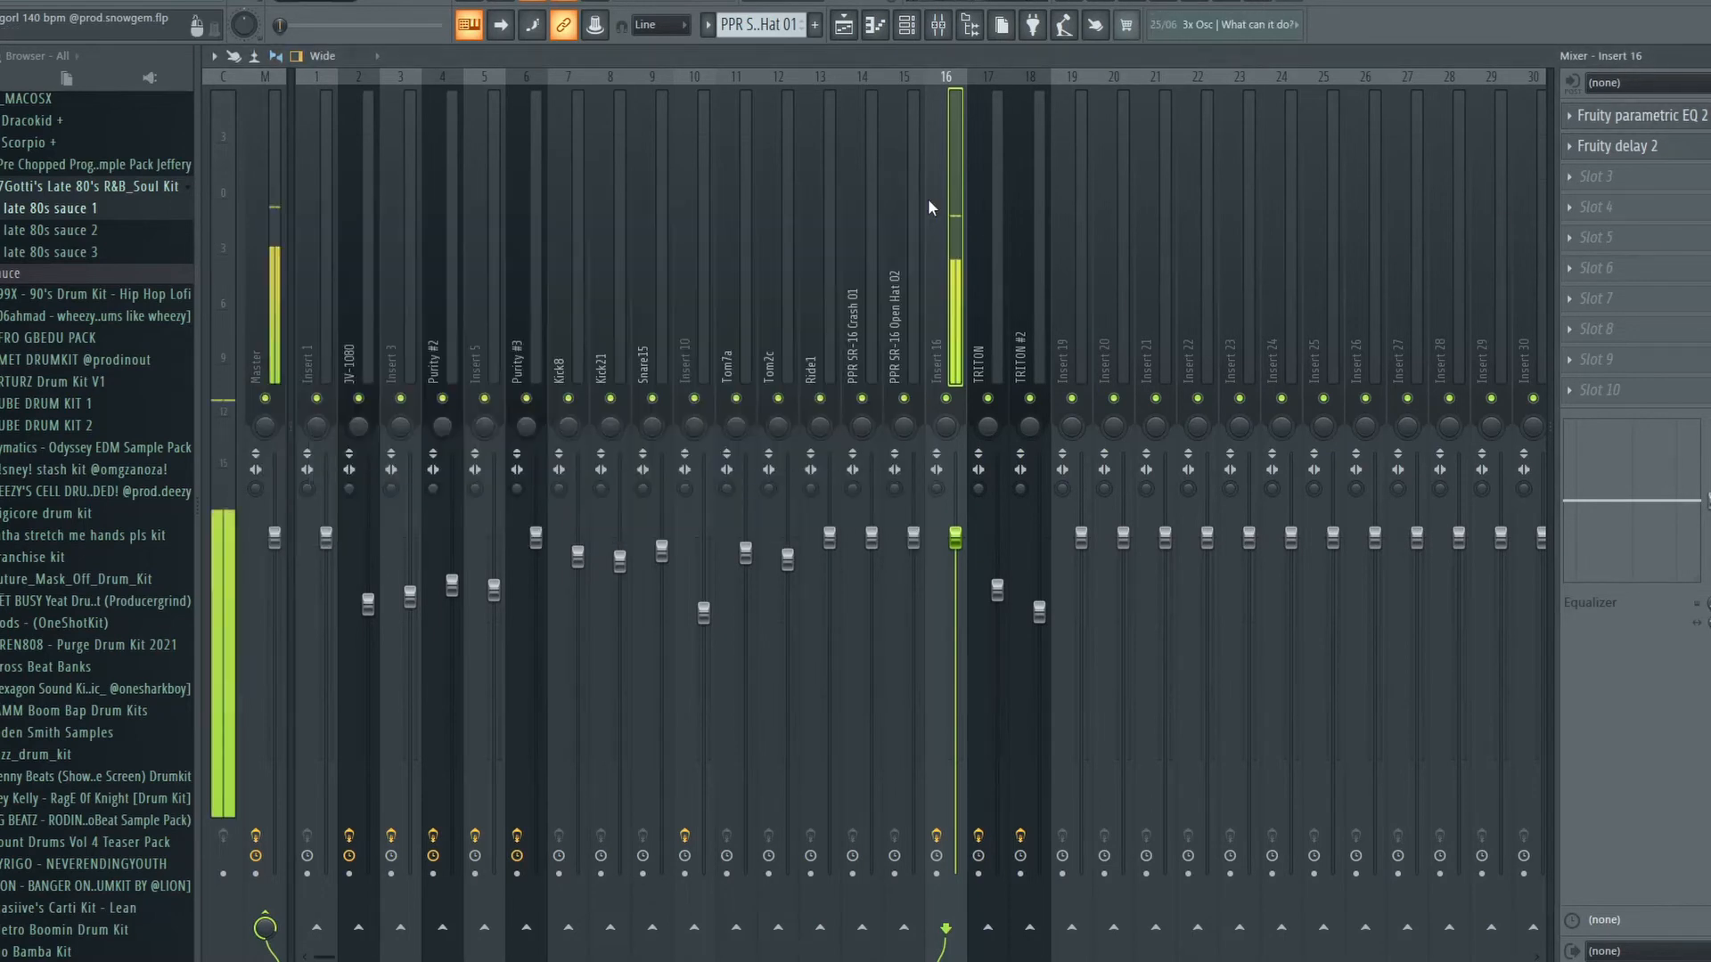
pyautogui.click(1660, 119)
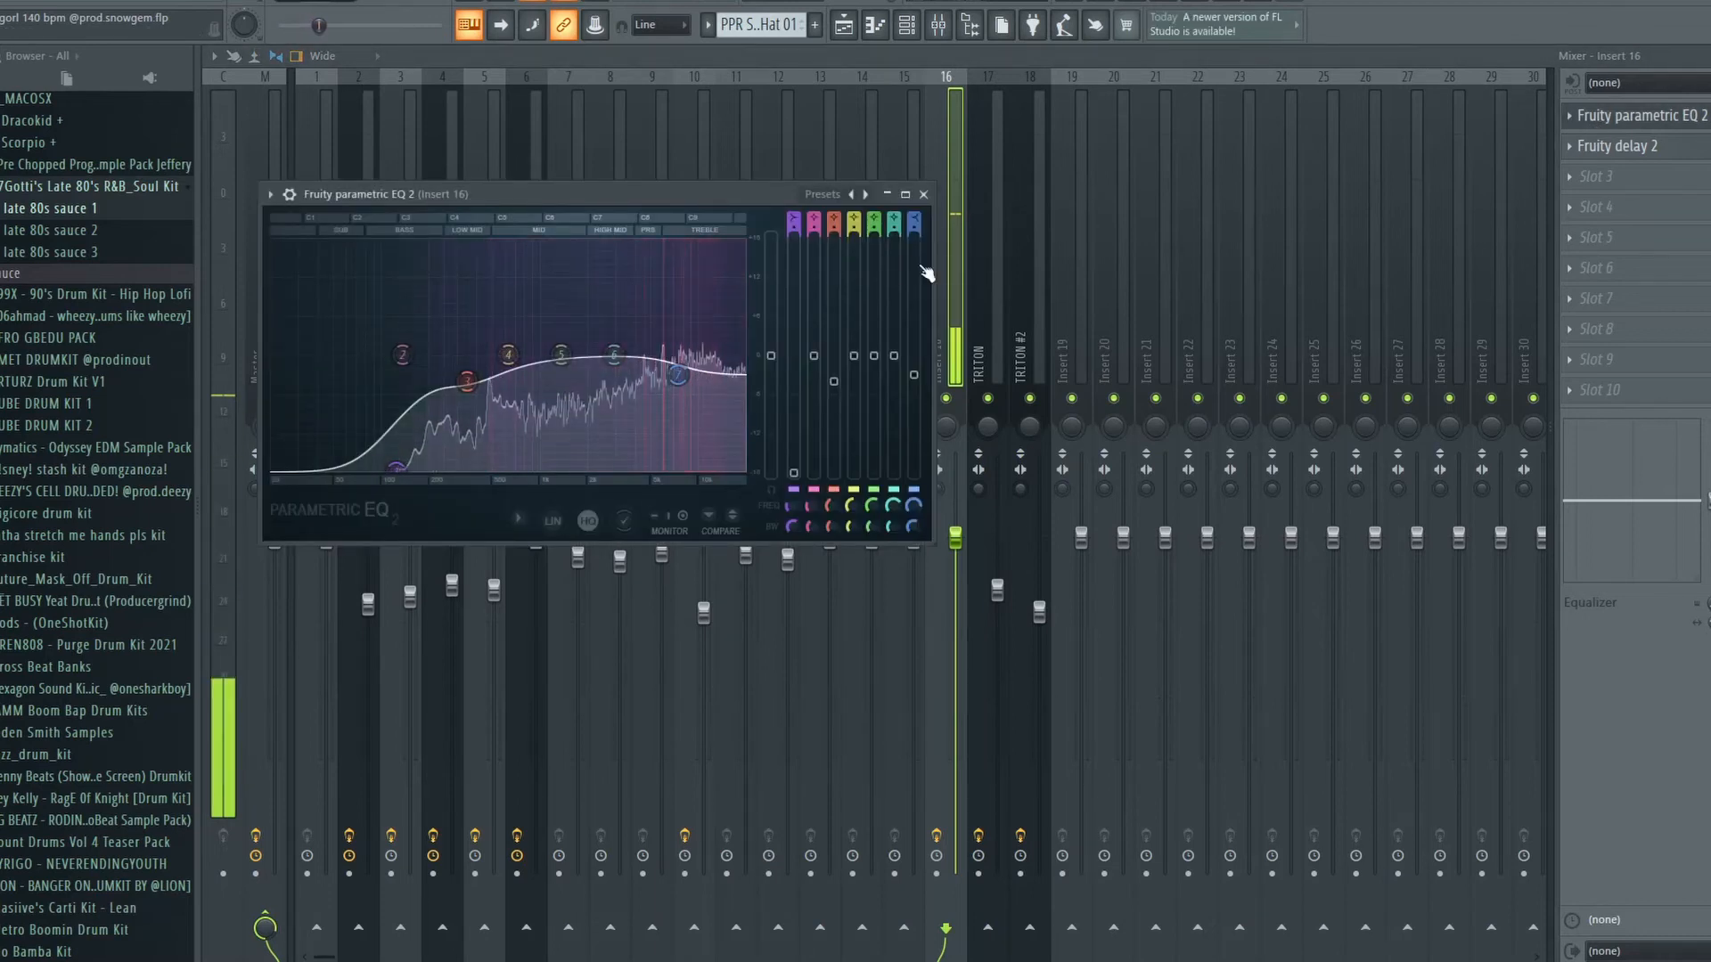
pyautogui.click(923, 193)
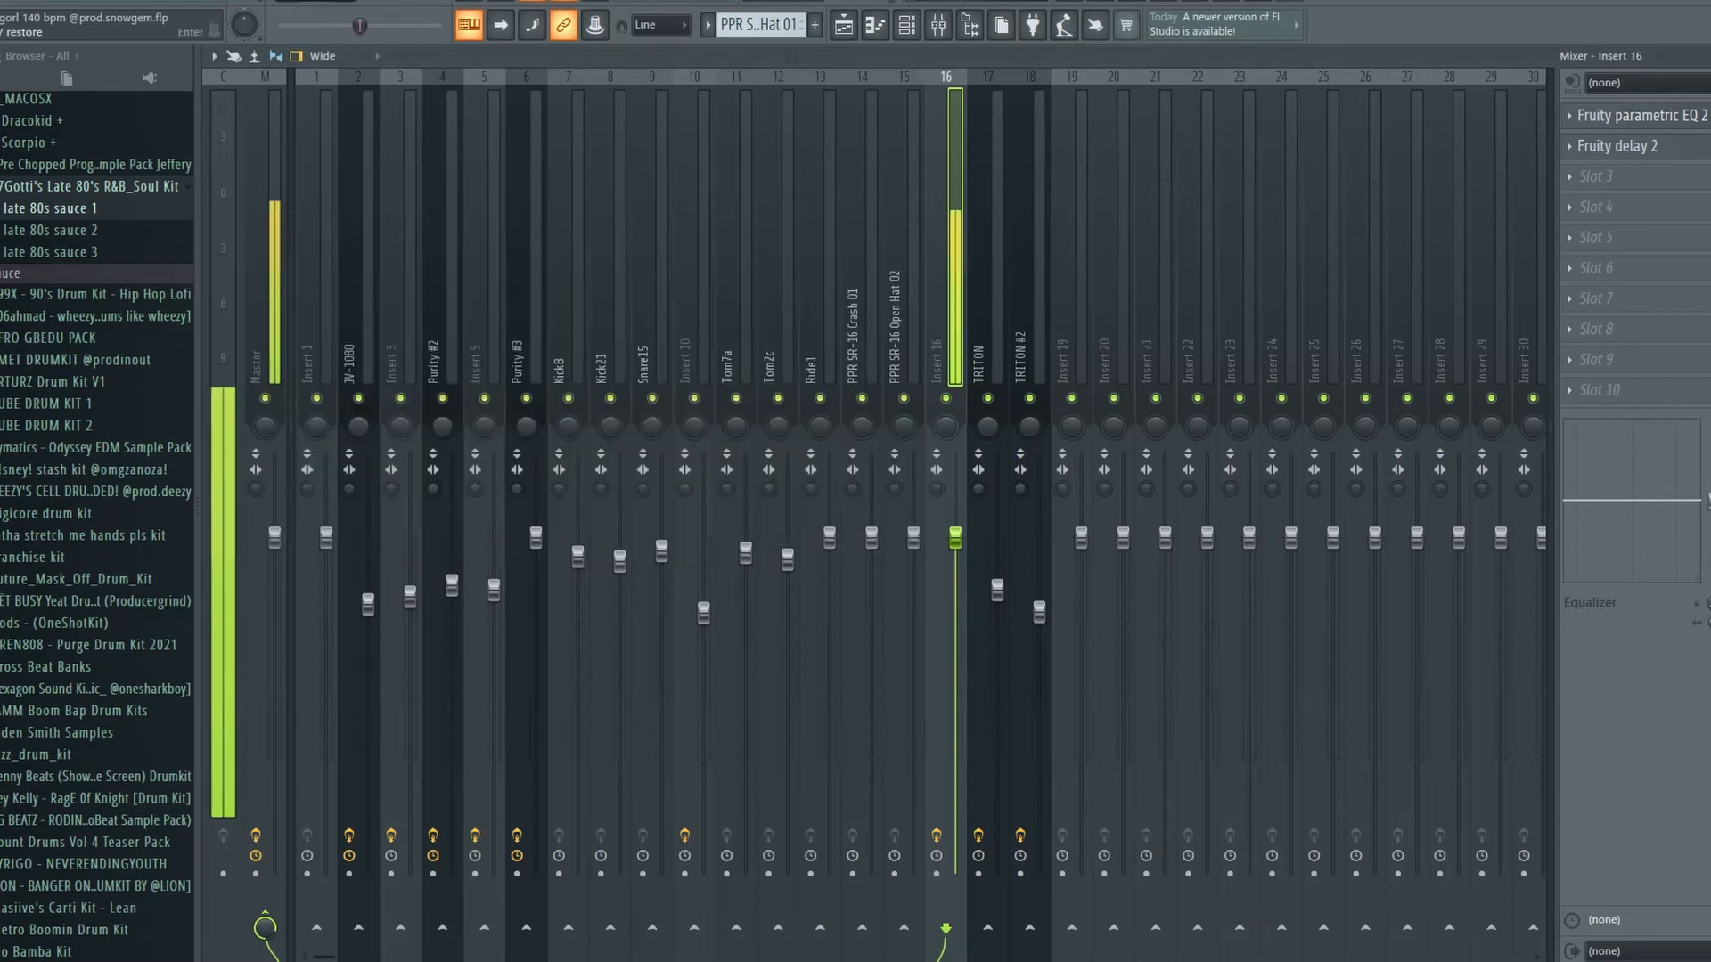
# Leave the mixer, view more of the closed hat steps in the channel rack, and return to the playlist.
pyautogui.press('F9')
pyautogui.moveTo(853, 381); pyautogui.dragTo(516, 381)
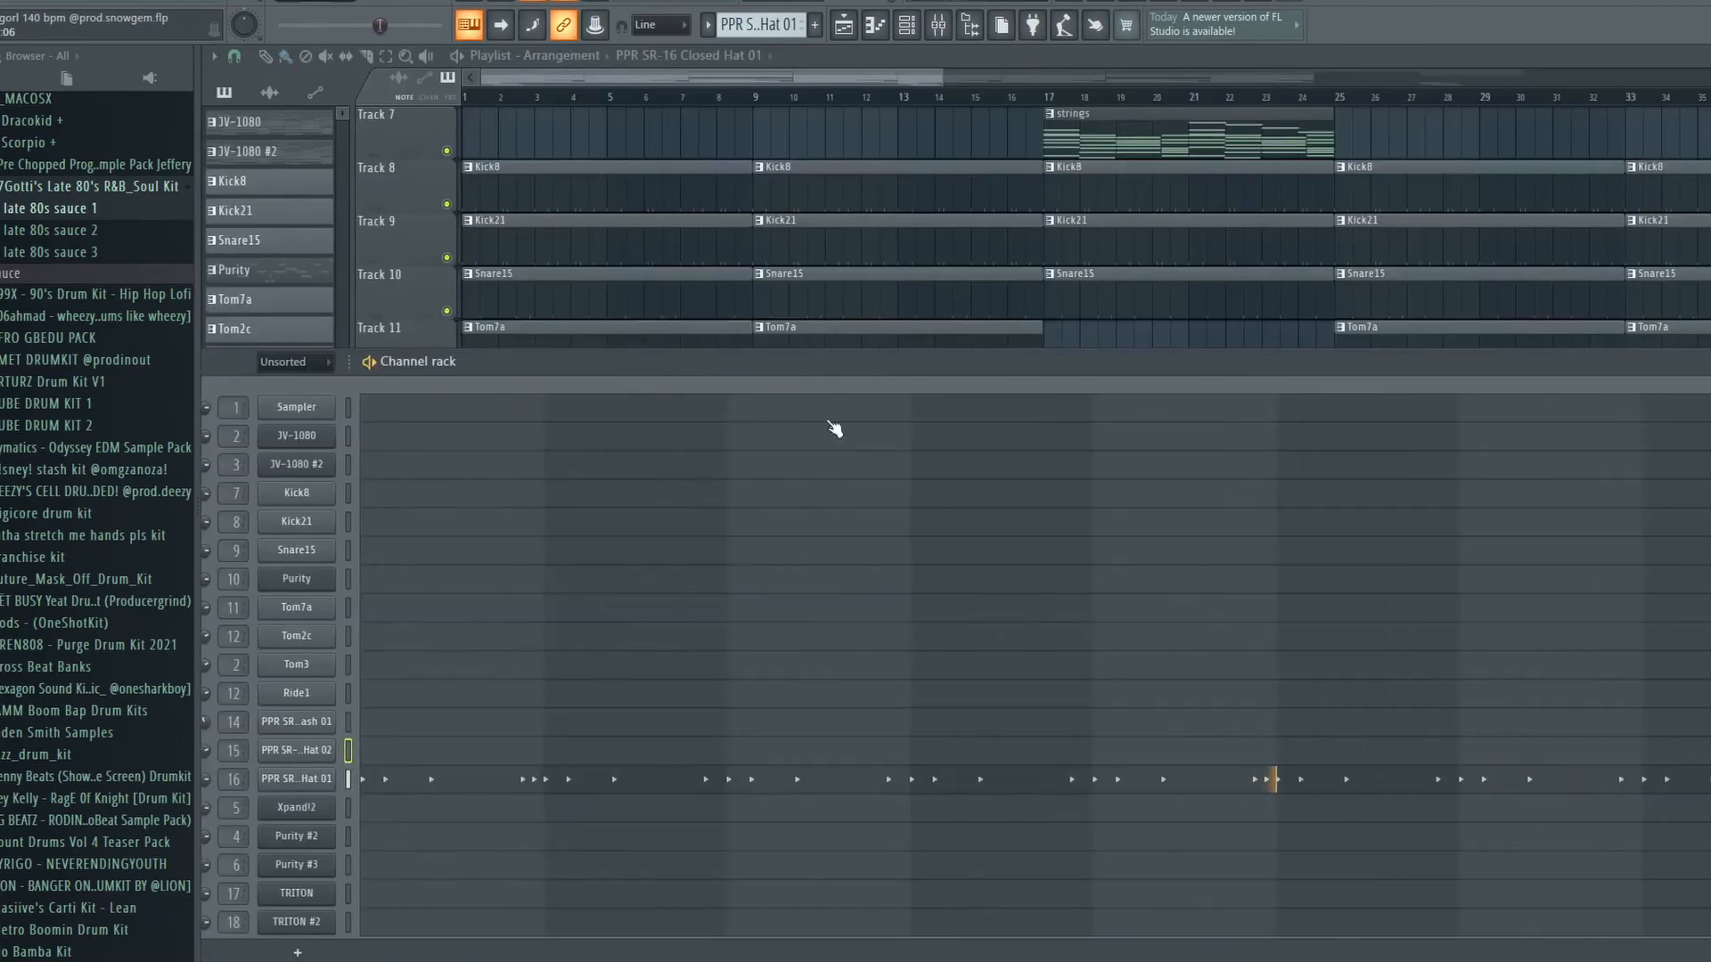
pyautogui.moveTo(1454, 377); pyautogui.dragTo(973, 378)
pyautogui.click(1364, 364)
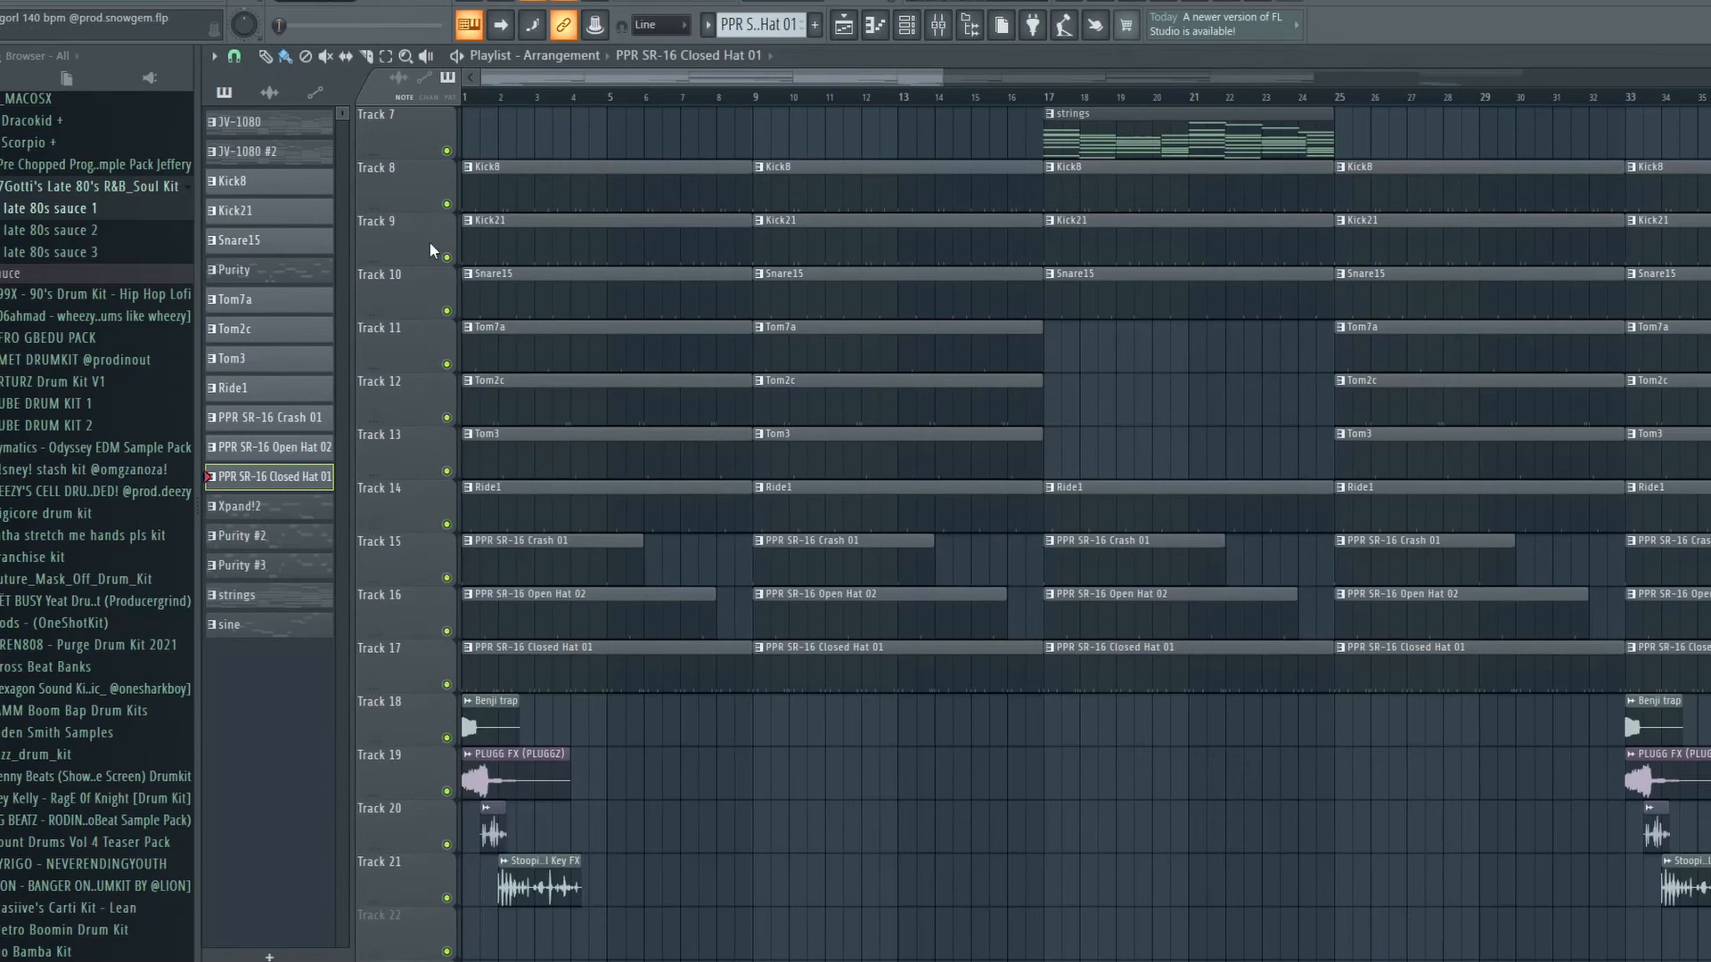
# Leave only the drum tracks, Track 8 to Track 17, unmuted in the playlist and play them together, and stop playback.
pyautogui.rightClick(448, 205)
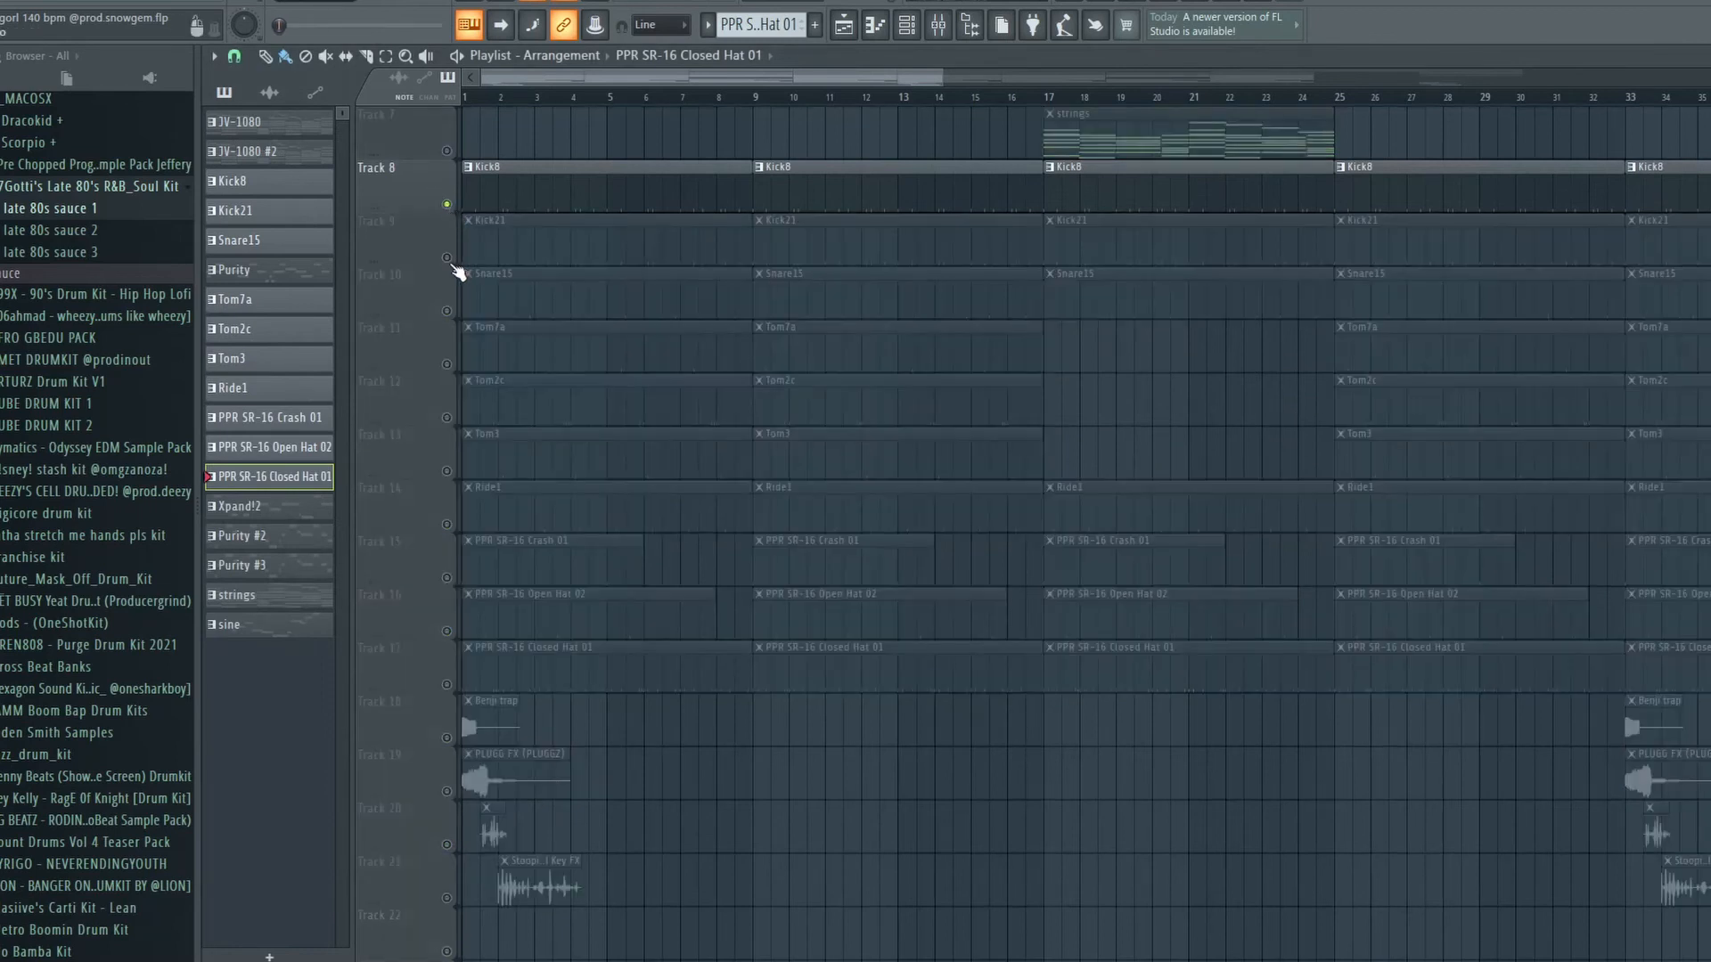
pyautogui.moveTo(454, 265); pyautogui.dragTo(446, 579)
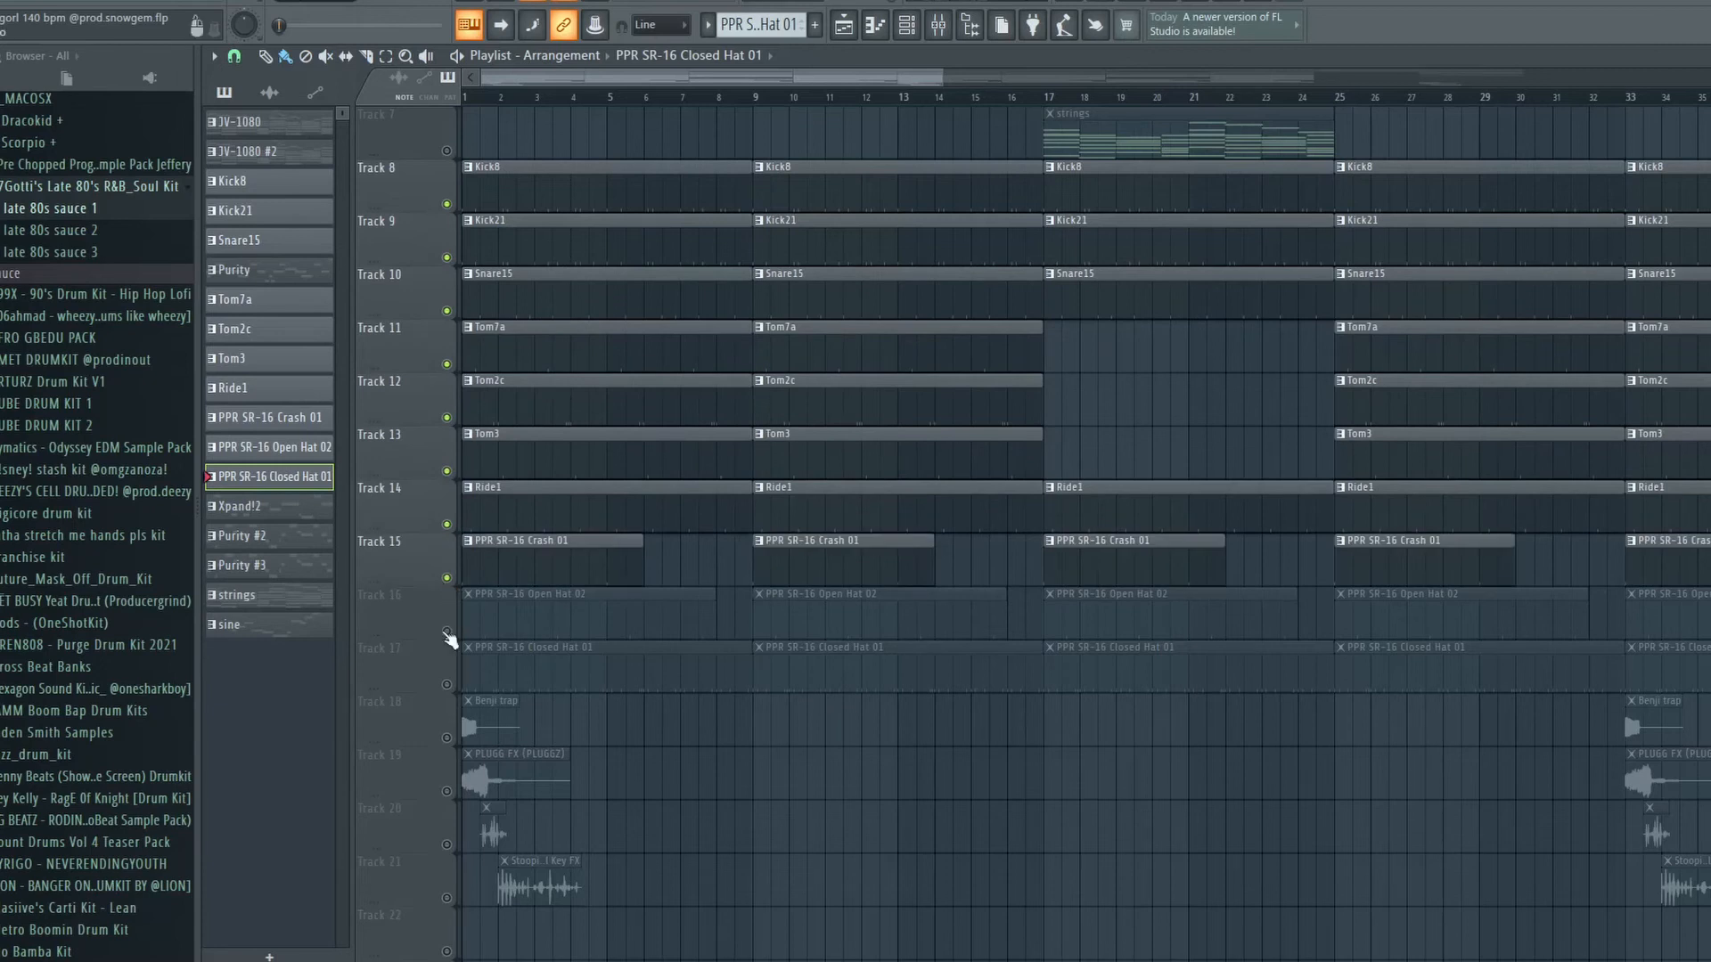
pyautogui.moveTo(450, 640); pyautogui.dragTo(458, 698)
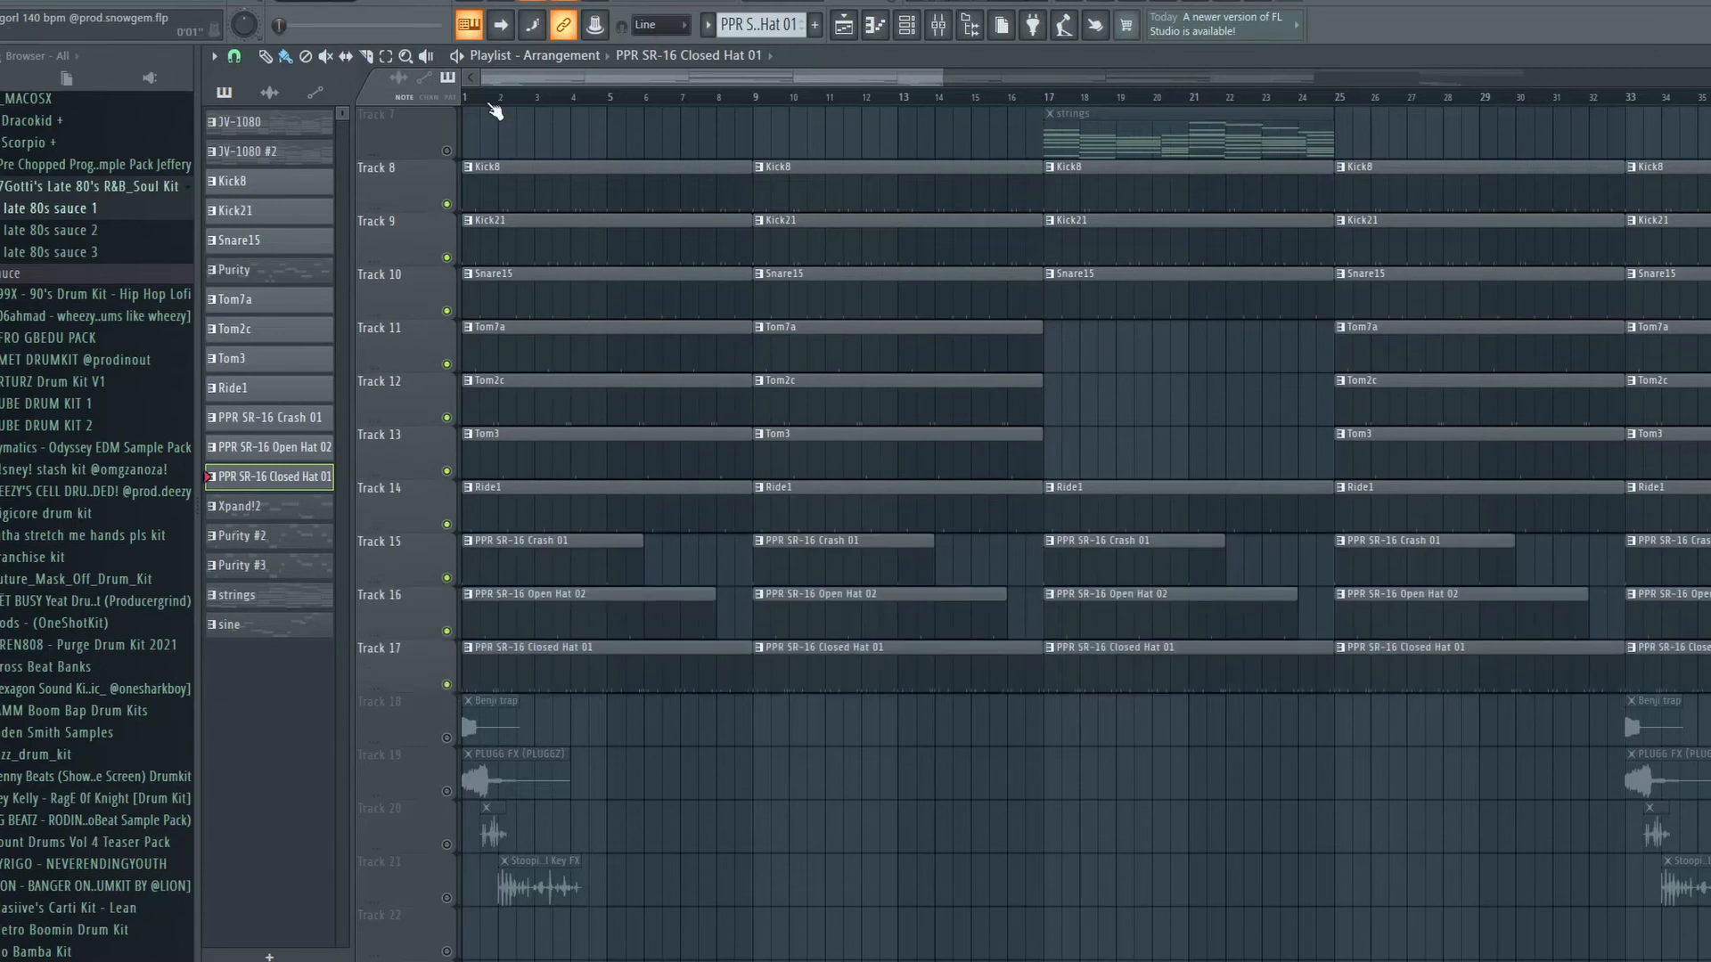
pyautogui.press('space')
pyautogui.scroll(5, 678, 624)
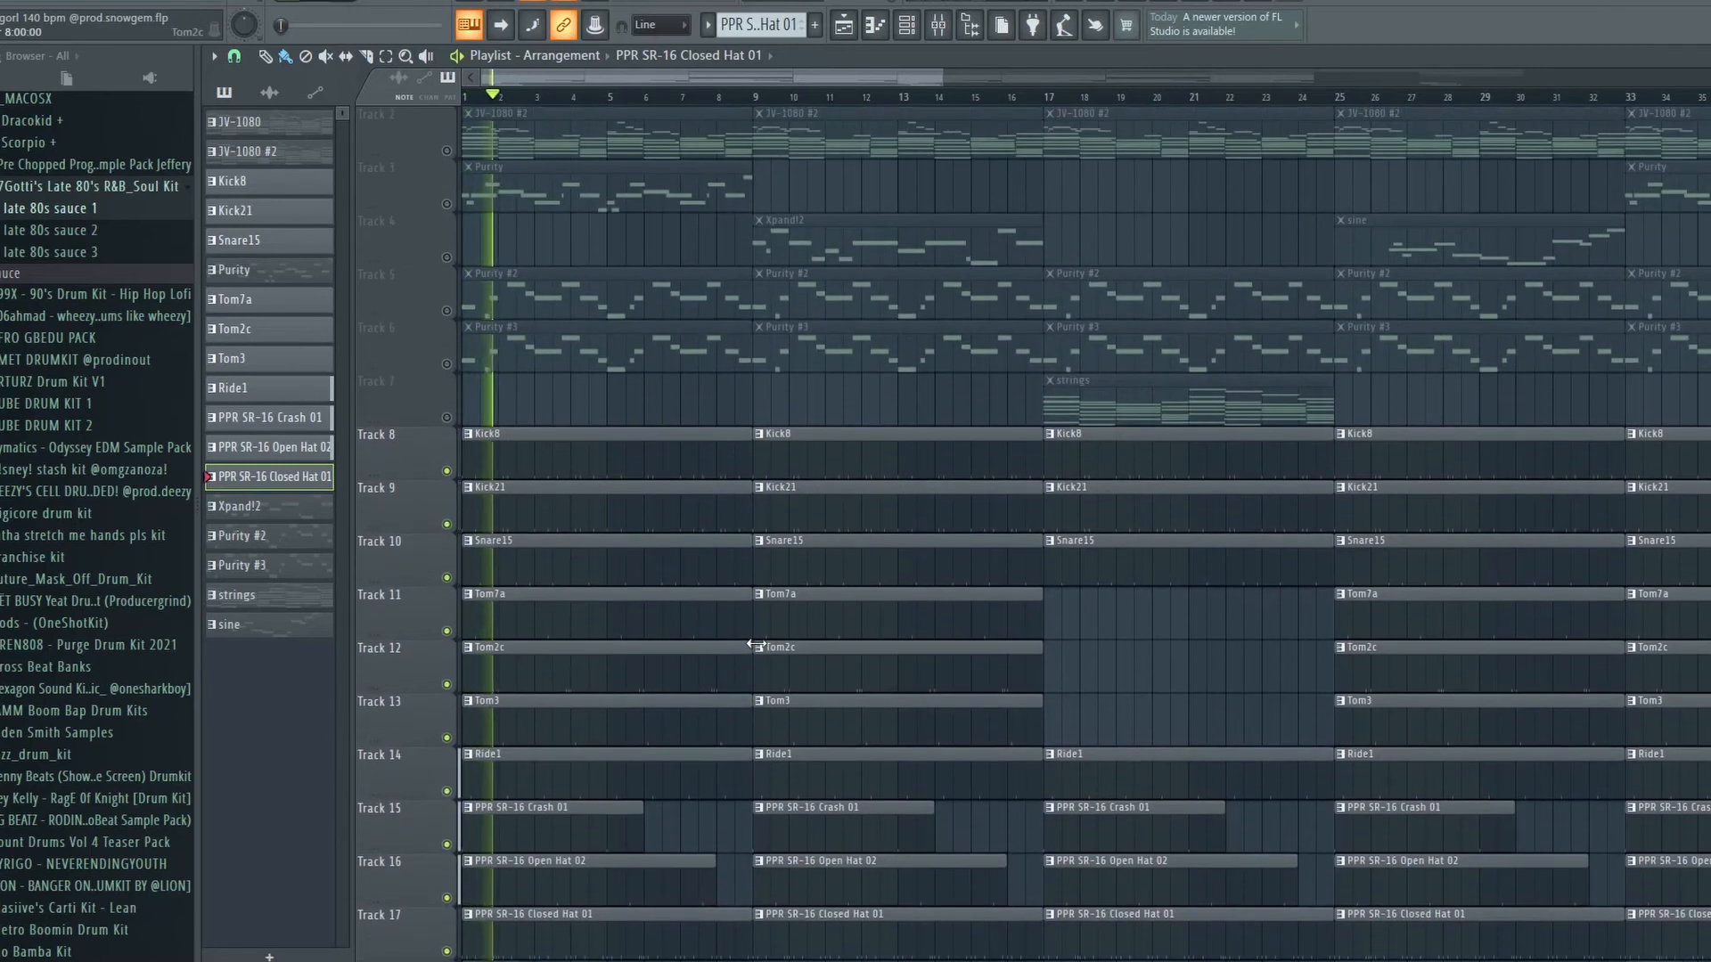
pyautogui.scroll(-4, 748, 655)
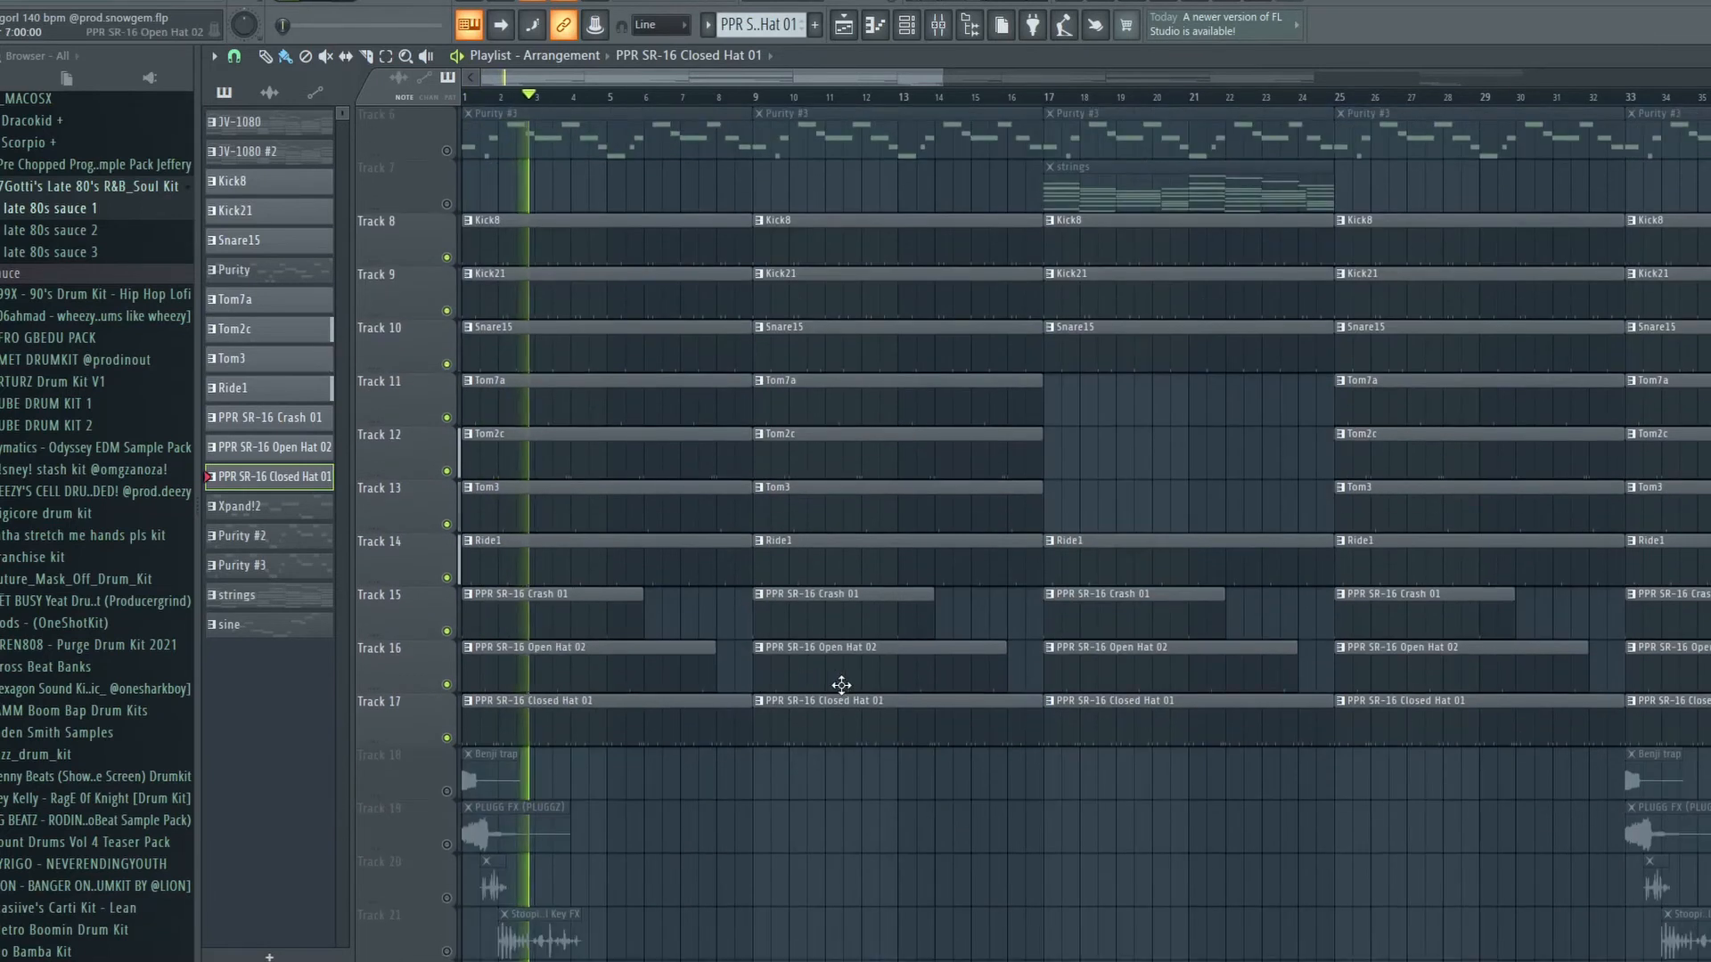
pyautogui.keyDown('ctrl'); pyautogui.scroll(-5, 841, 686); pyautogui.keyUp('ctrl')
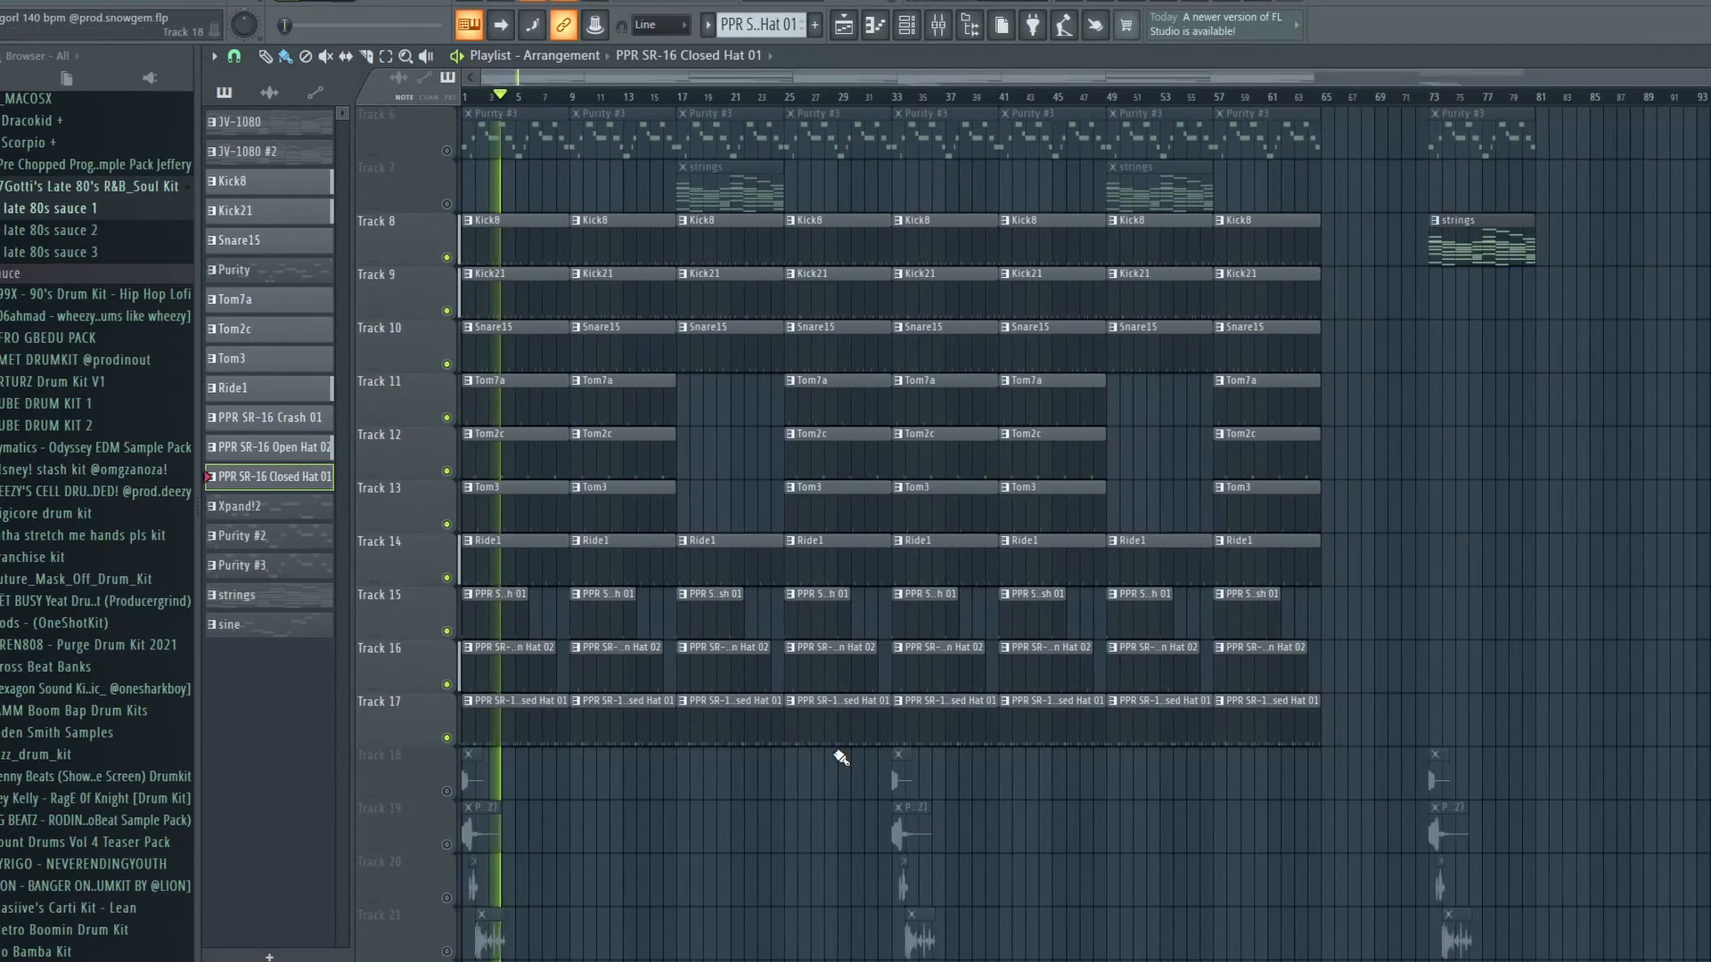
pyautogui.scroll(2, 699, 657)
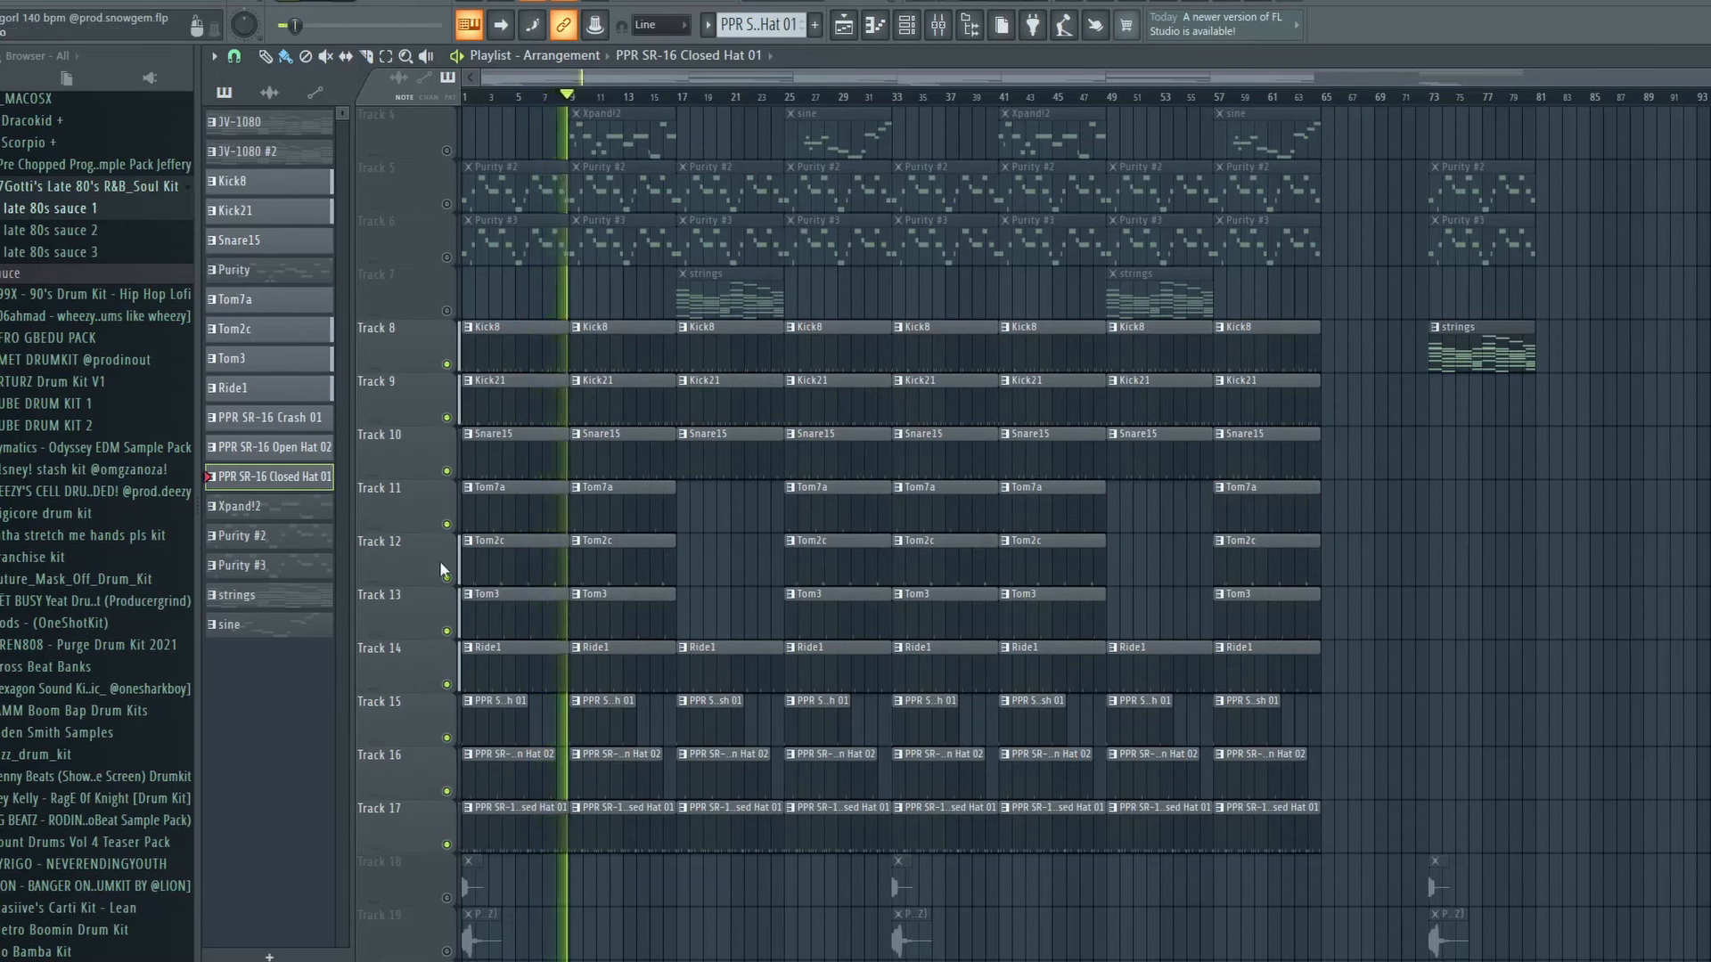
pyautogui.press('space')
# Unmute all playlist tracks and examine the sound effect clips on Tracks 18 to 21 at the start of the arrangement.
pyautogui.rightClick(447, 364)
pyautogui.rightClick(447, 365)
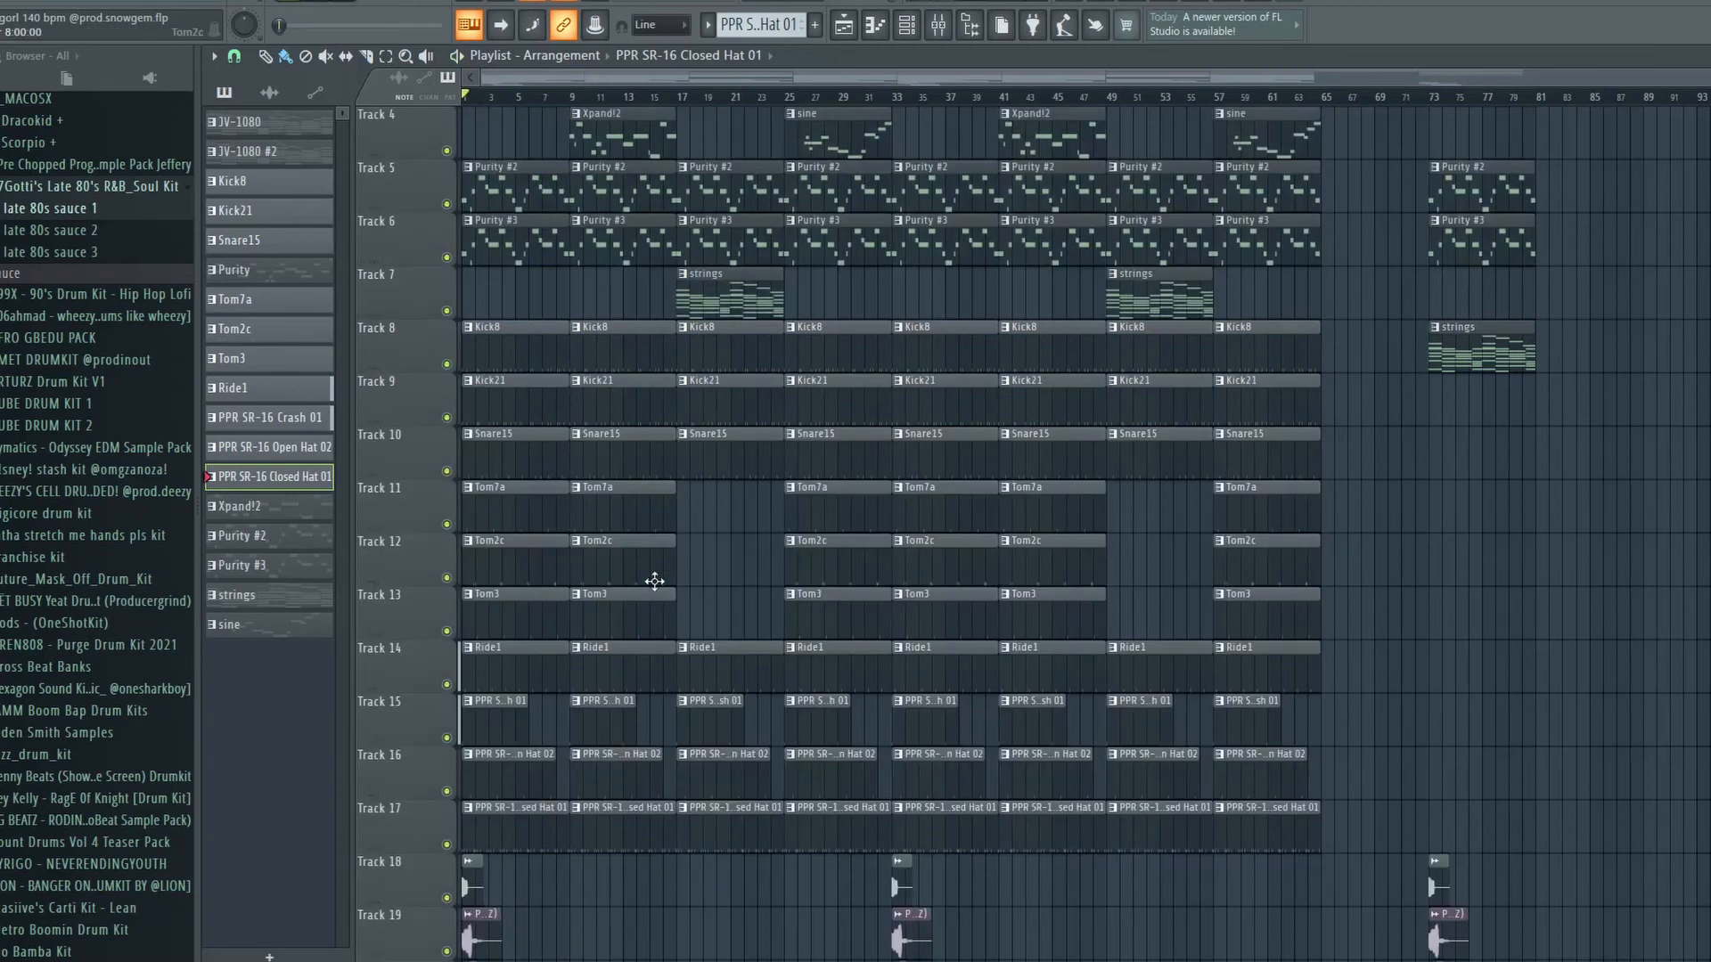
pyautogui.scroll(3, 655, 581)
pyautogui.scroll(-9, 655, 585)
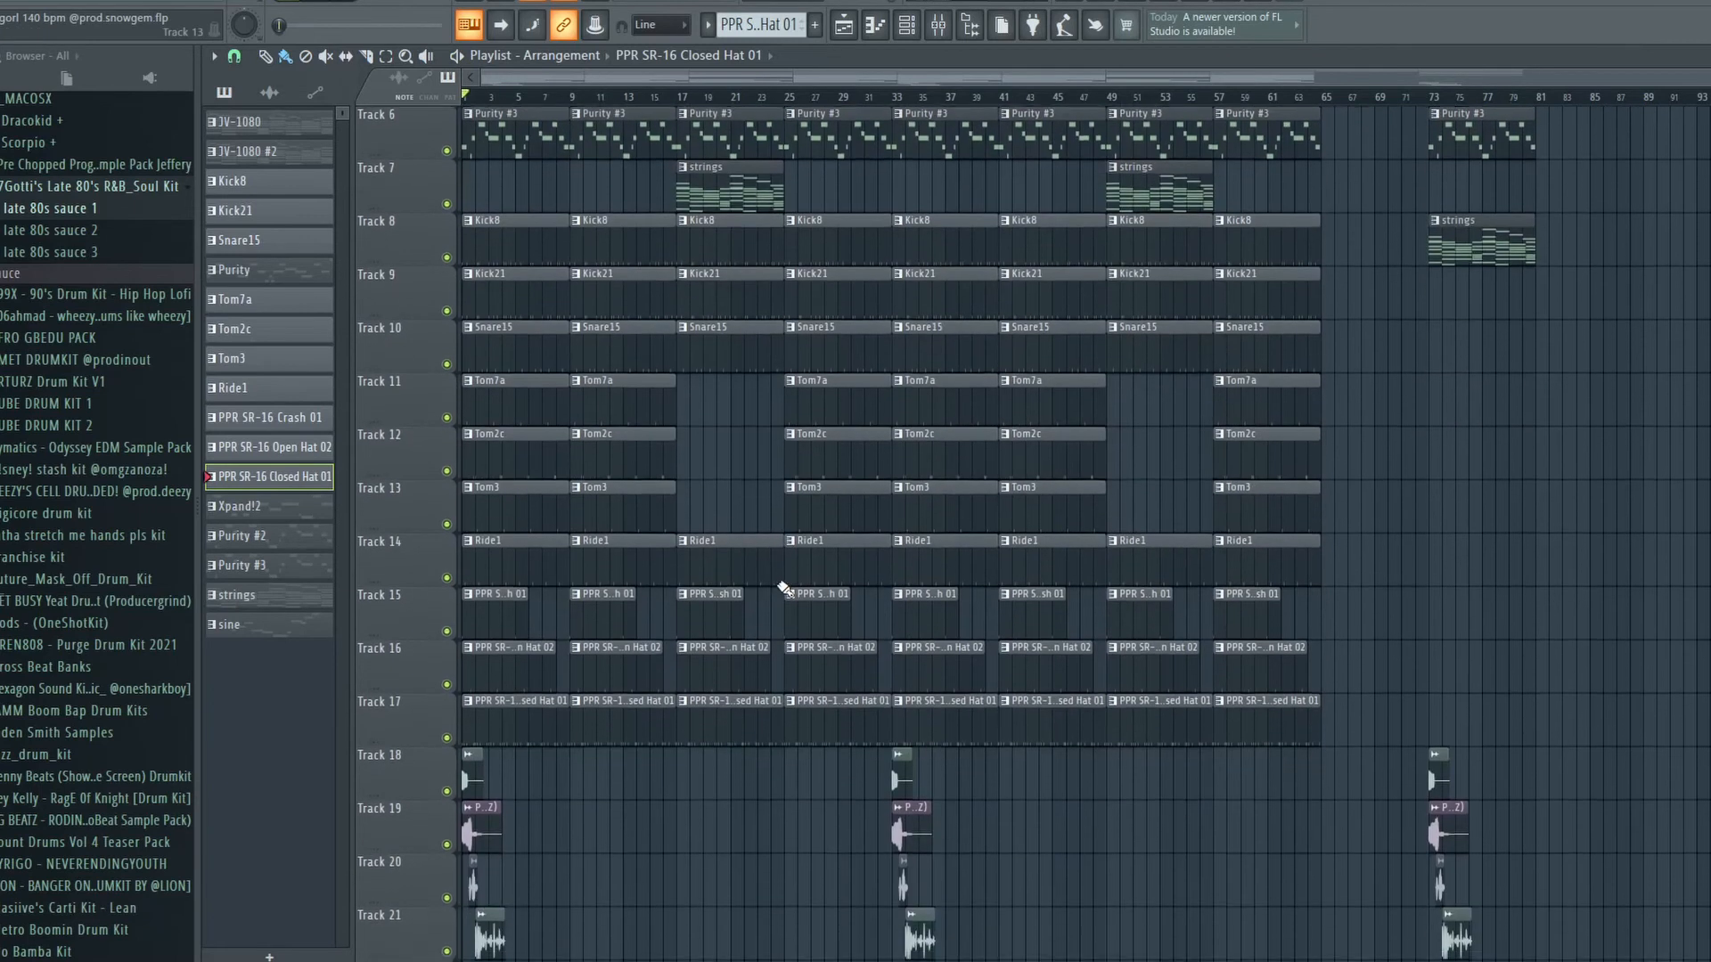
pyautogui.scroll(5, 778, 593)
pyautogui.scroll(-3, 656, 679)
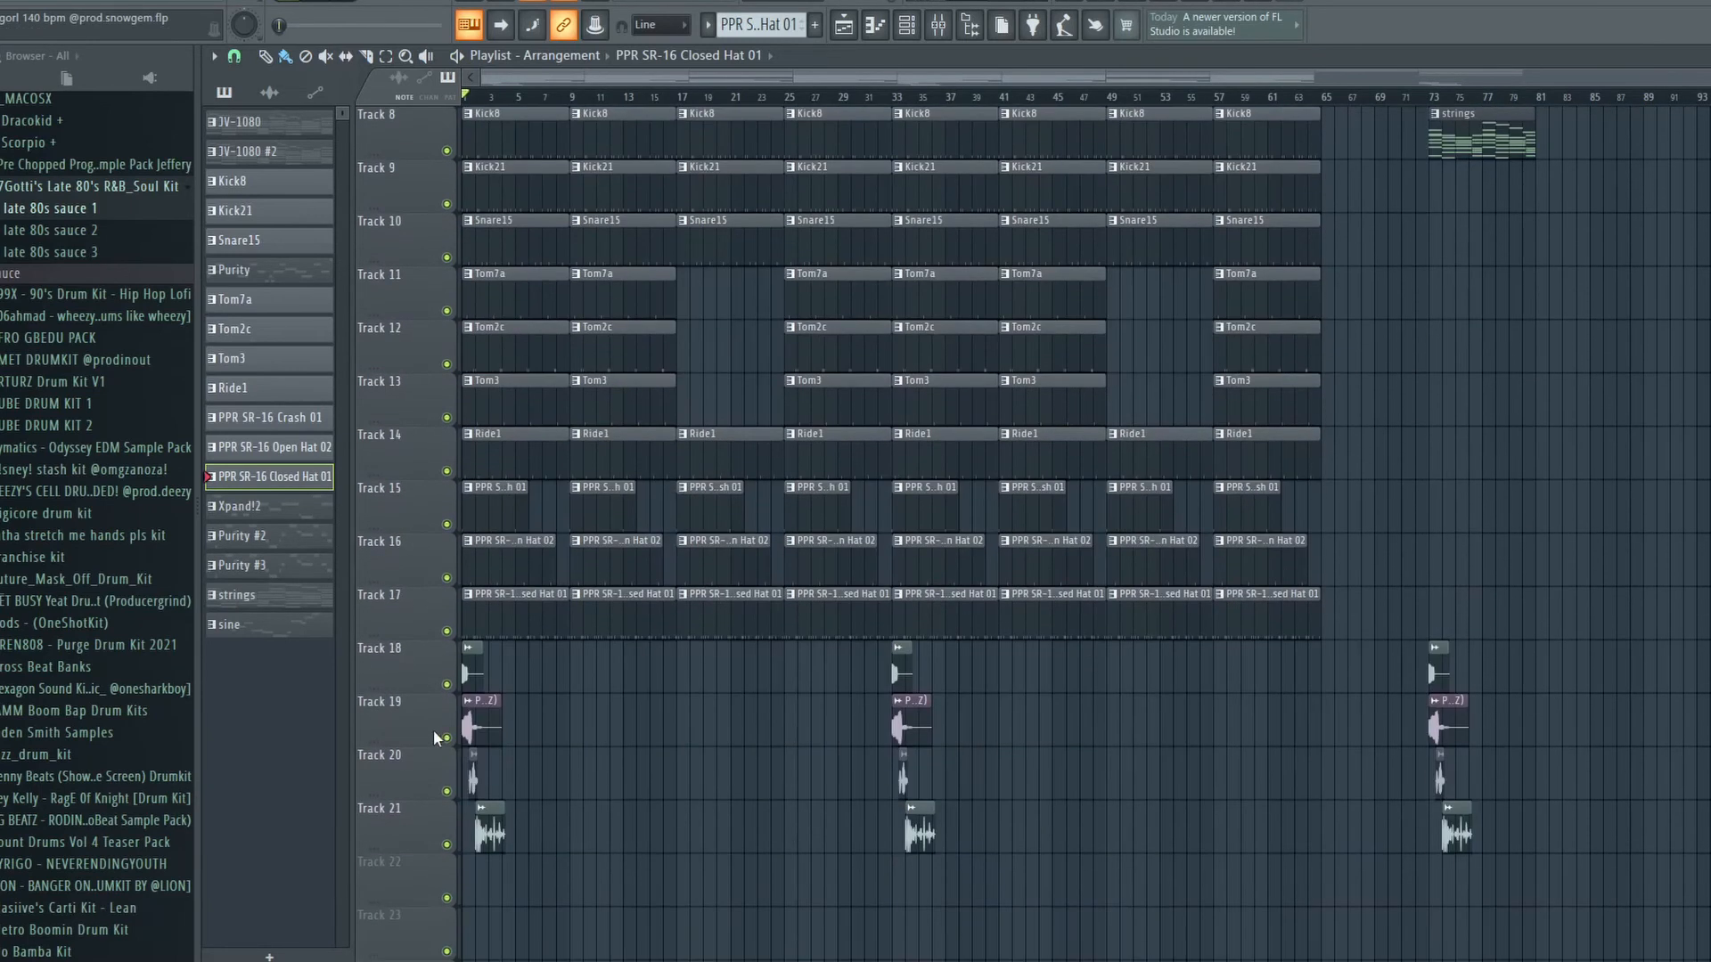
pyautogui.scroll(5, 557, 308)
pyautogui.scroll(3, 517, 556)
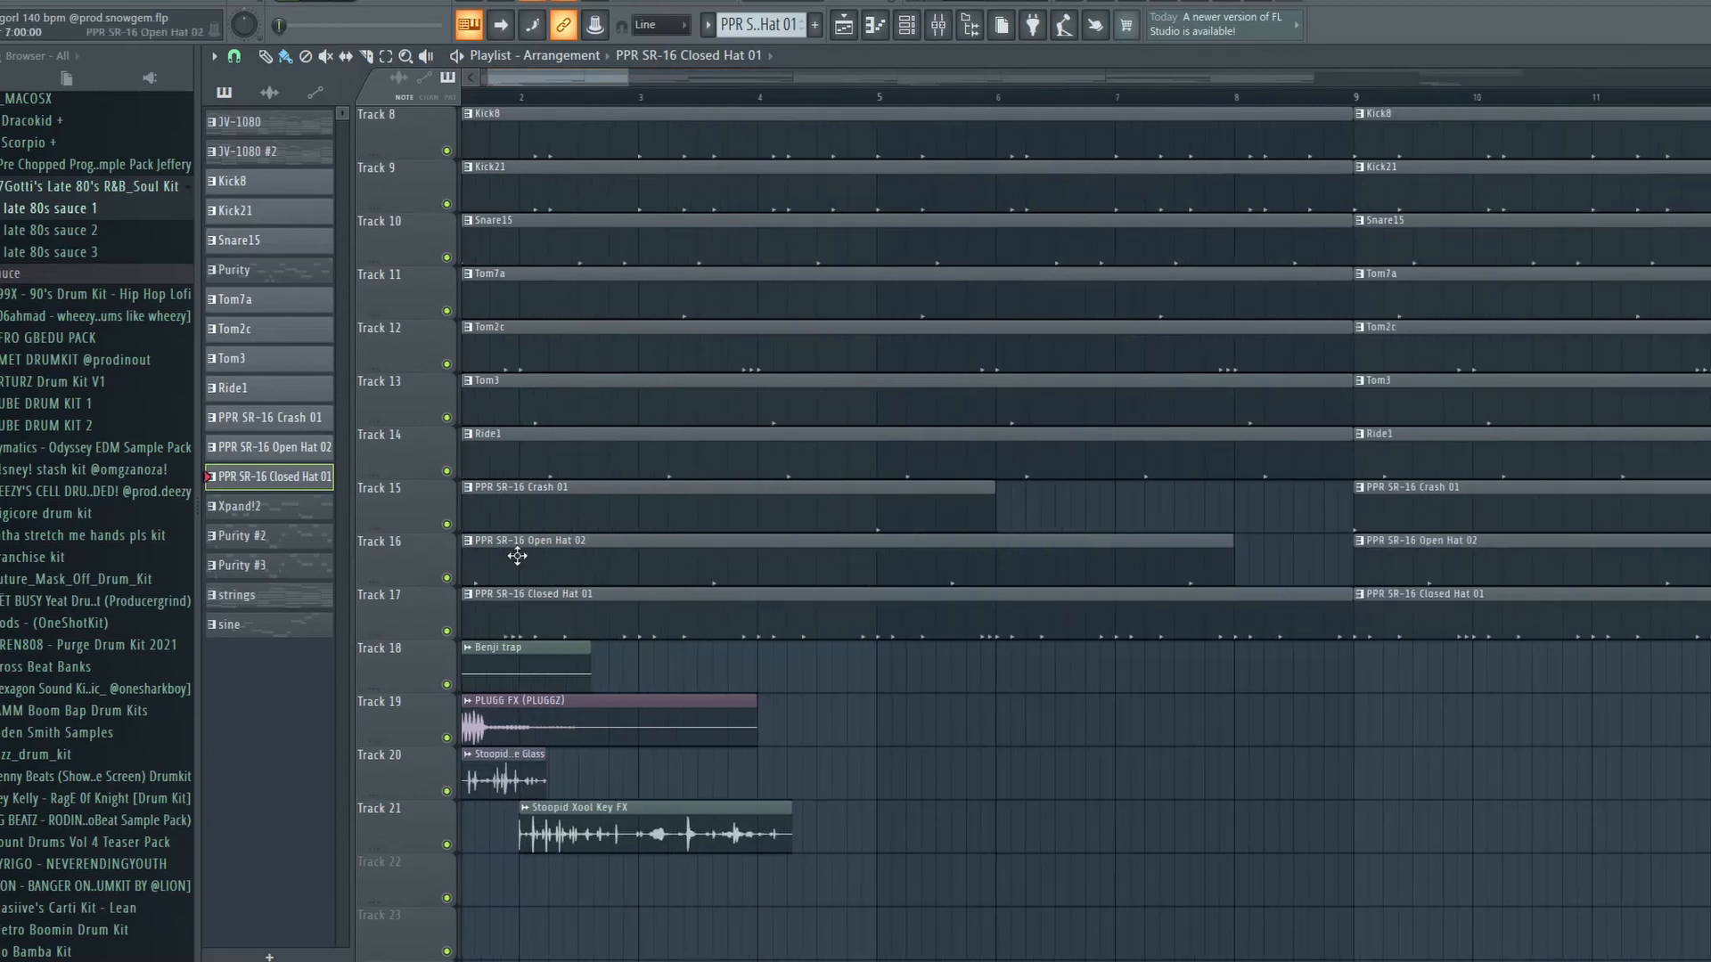
pyautogui.moveTo(500, 78); pyautogui.dragTo(386, 84)
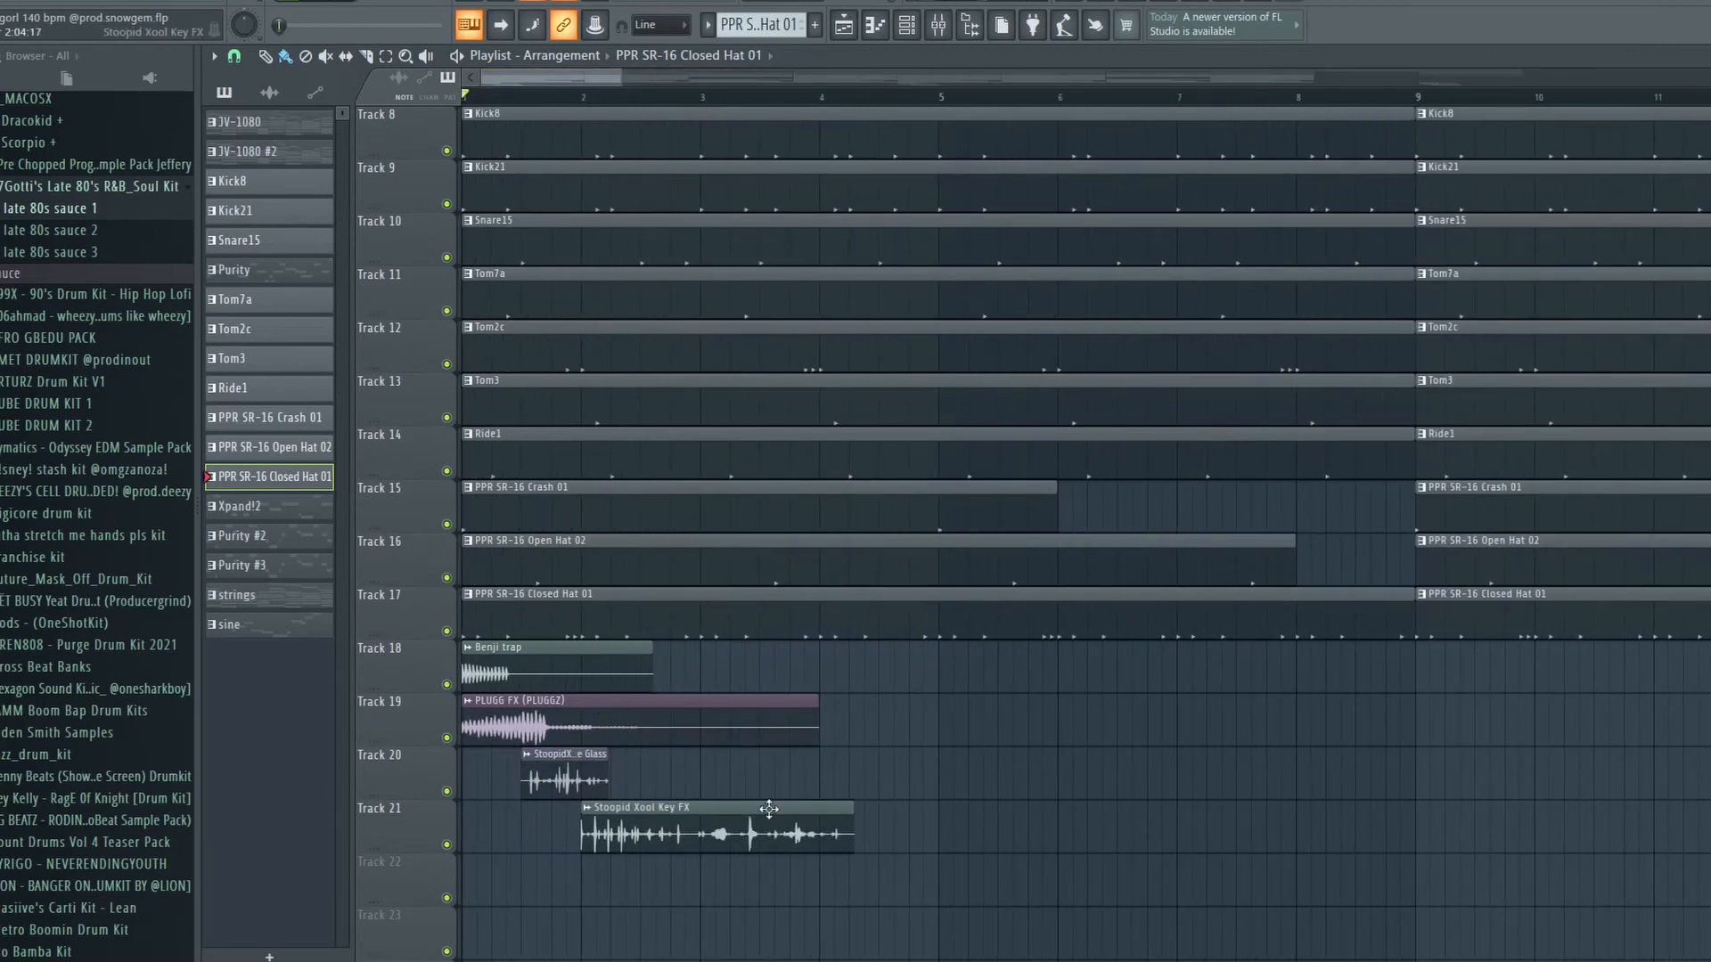
# Play the full arrangement from the start with every track unmuted while viewing all its tracks, and stop playback.
pyautogui.scroll(5, 784, 713)
pyautogui.scroll(-4, 496, 699)
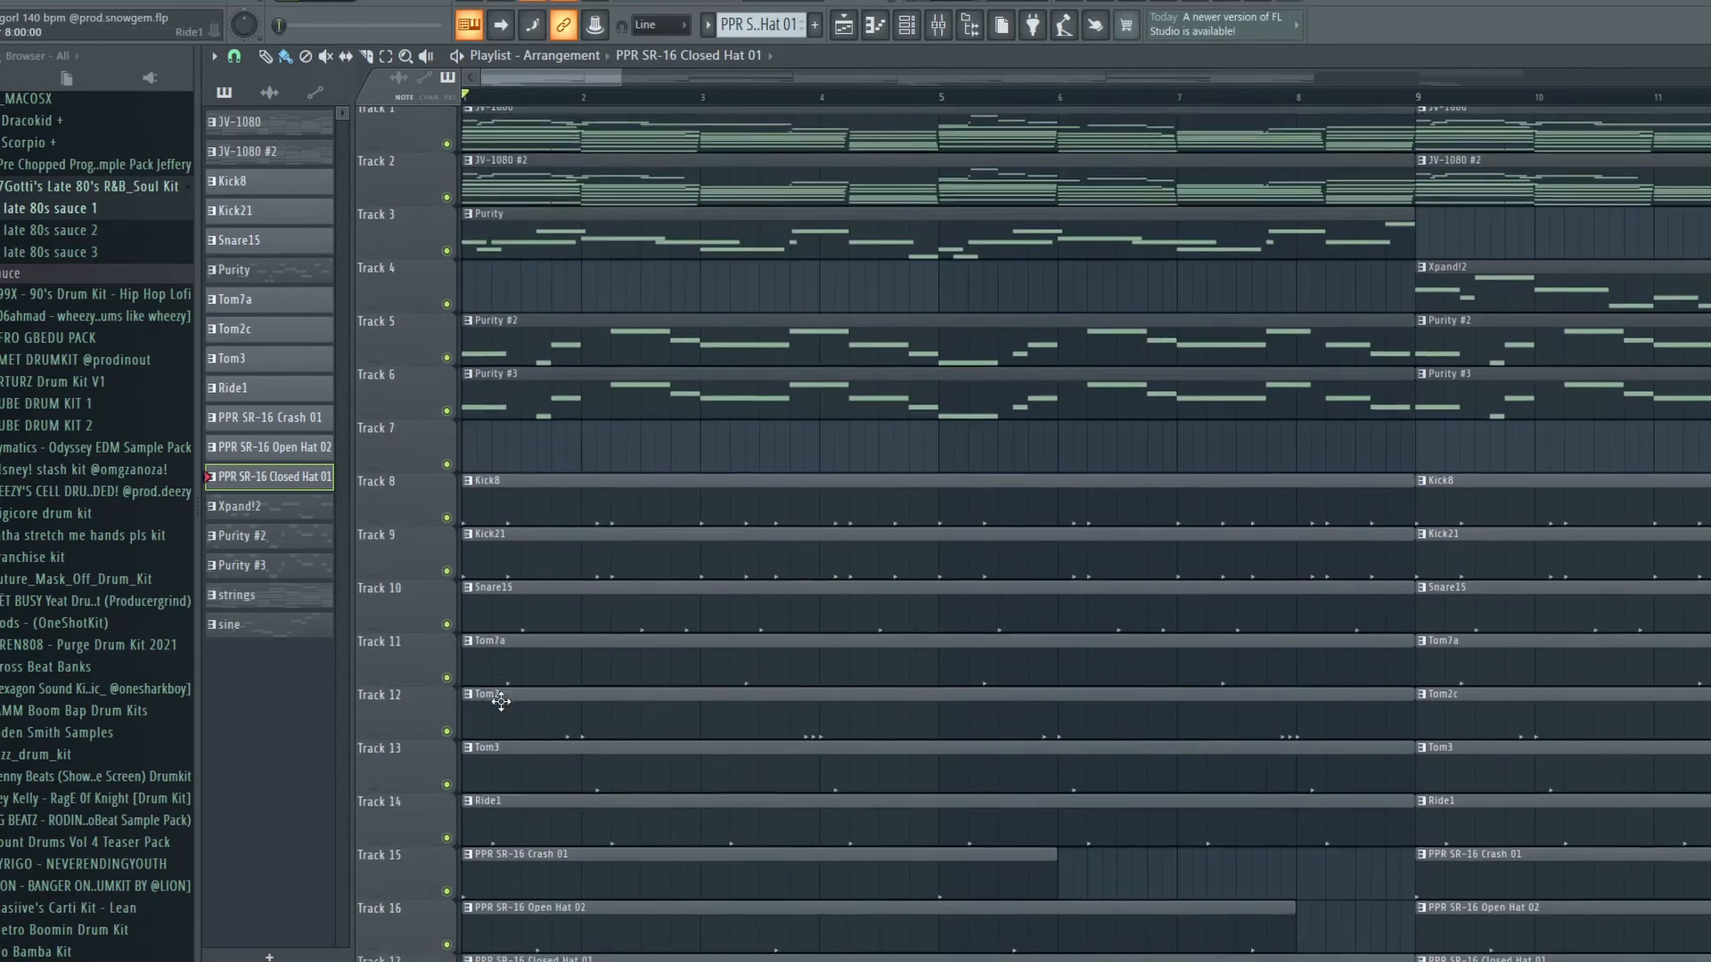
pyautogui.scroll(-3, 501, 702)
pyautogui.scroll(3, 496, 749)
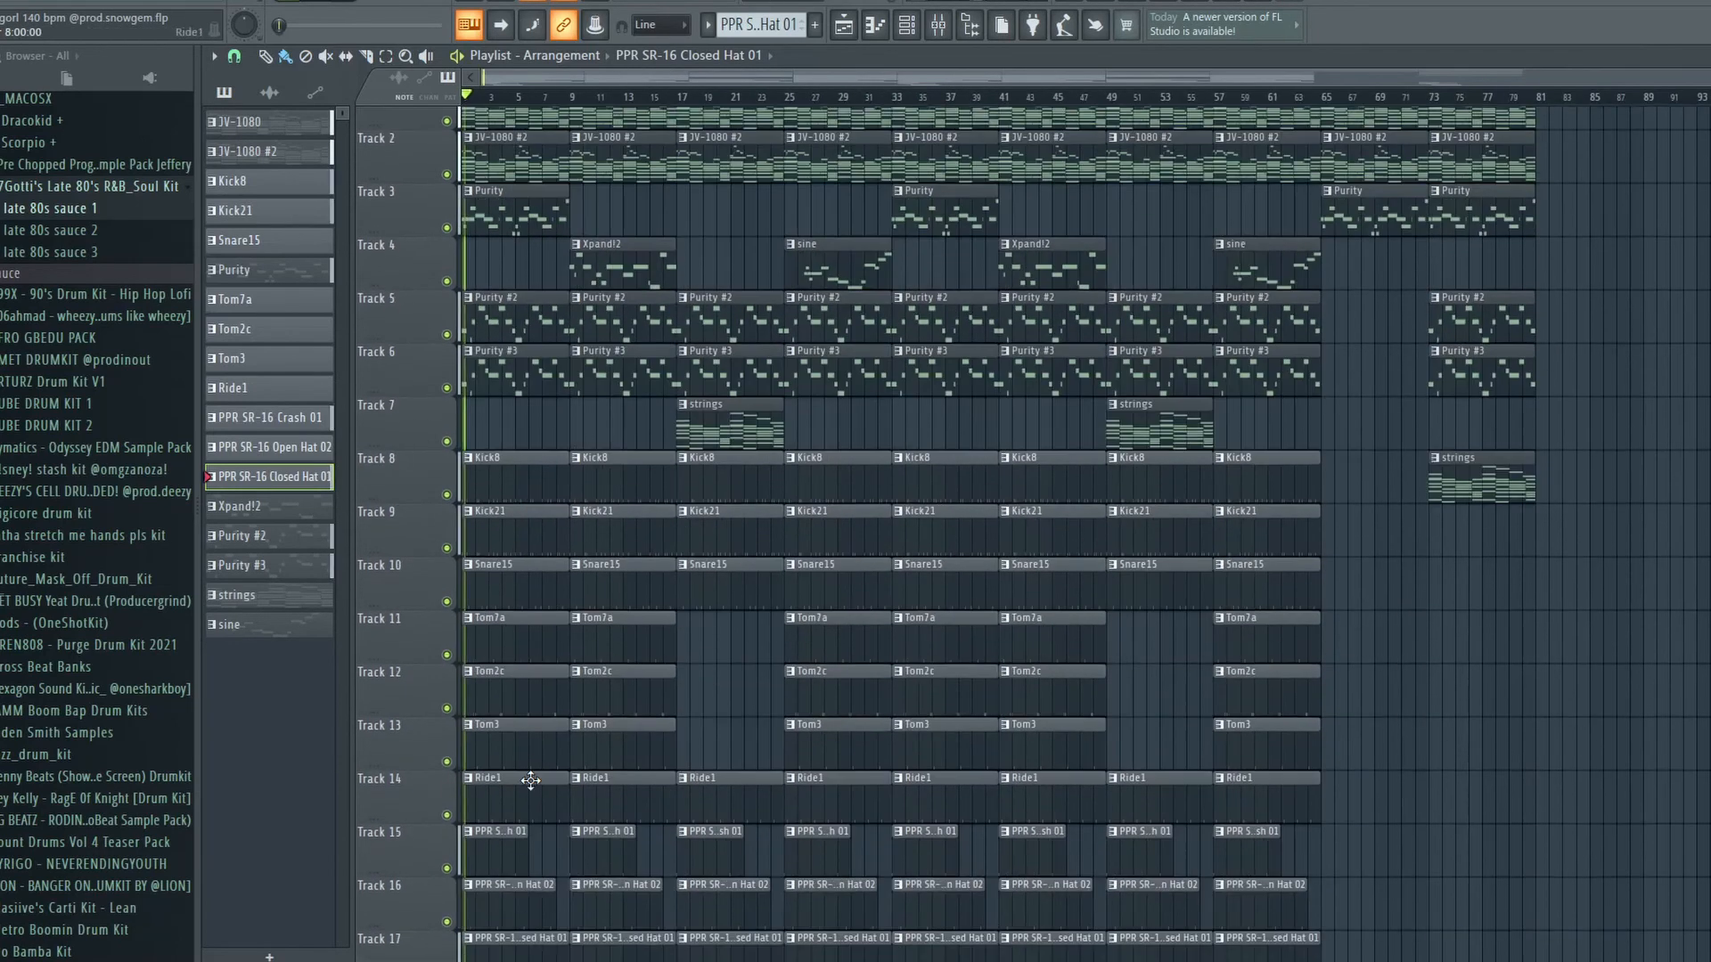
pyautogui.press('space')
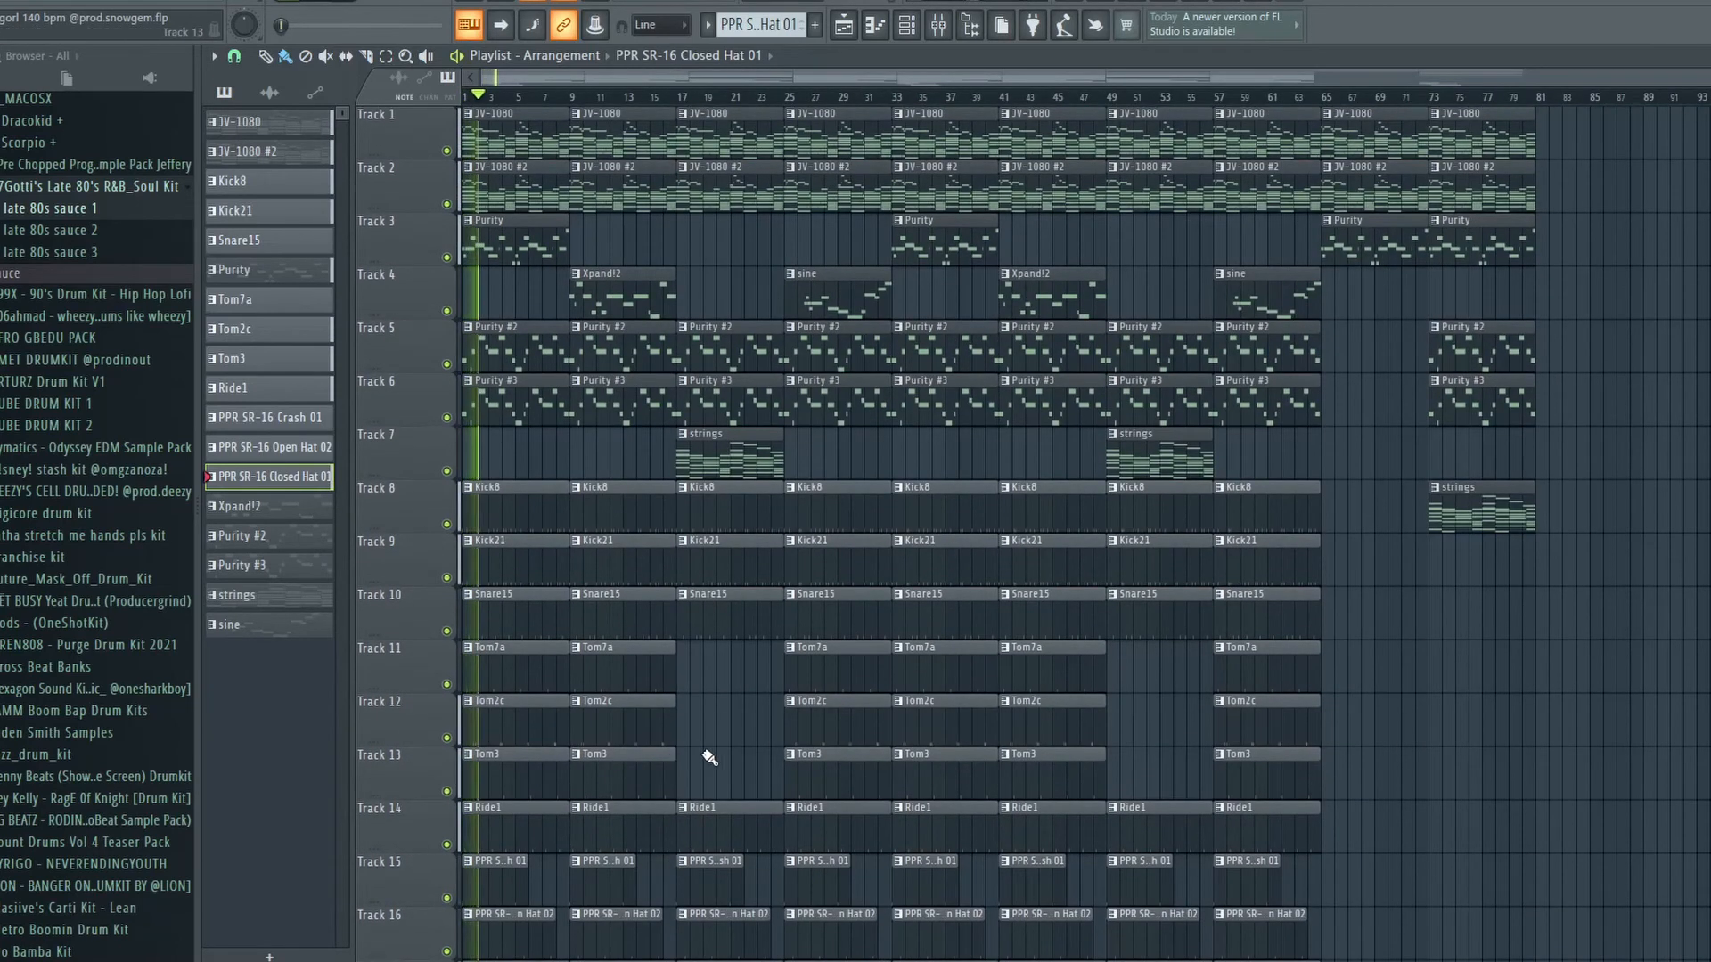
pyautogui.scroll(-3, 745, 753)
pyautogui.scroll(3, 784, 750)
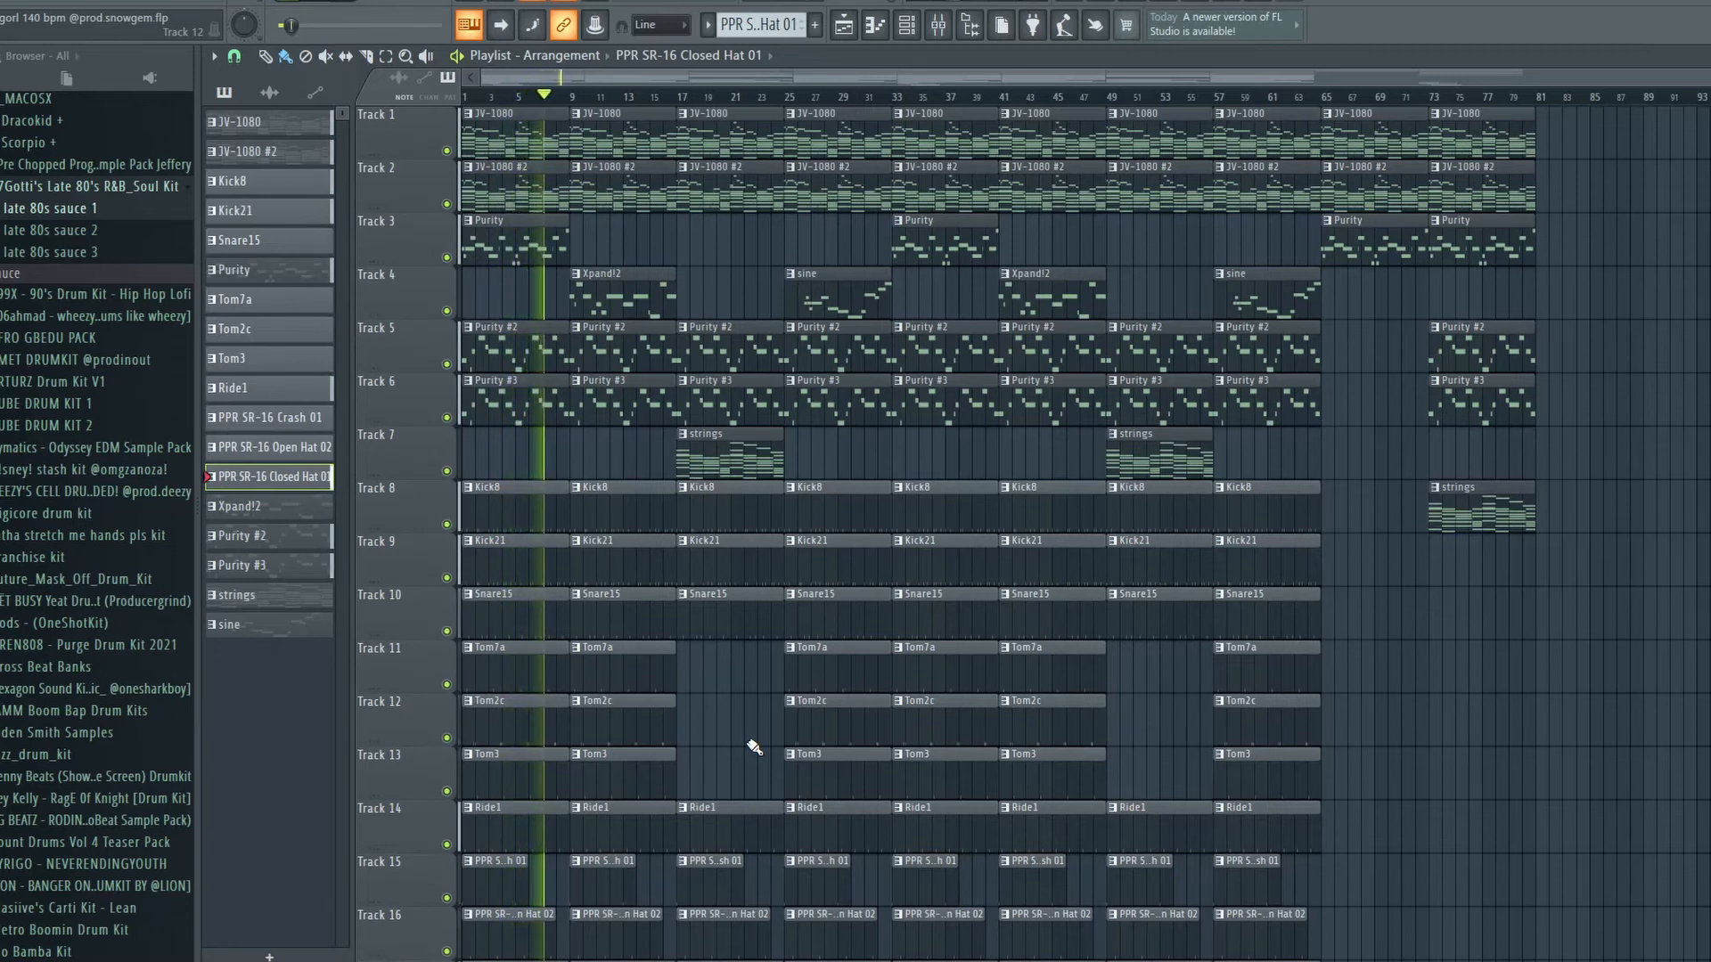
pyautogui.scroll(-3, 750, 748)
pyautogui.scroll(3, 732, 829)
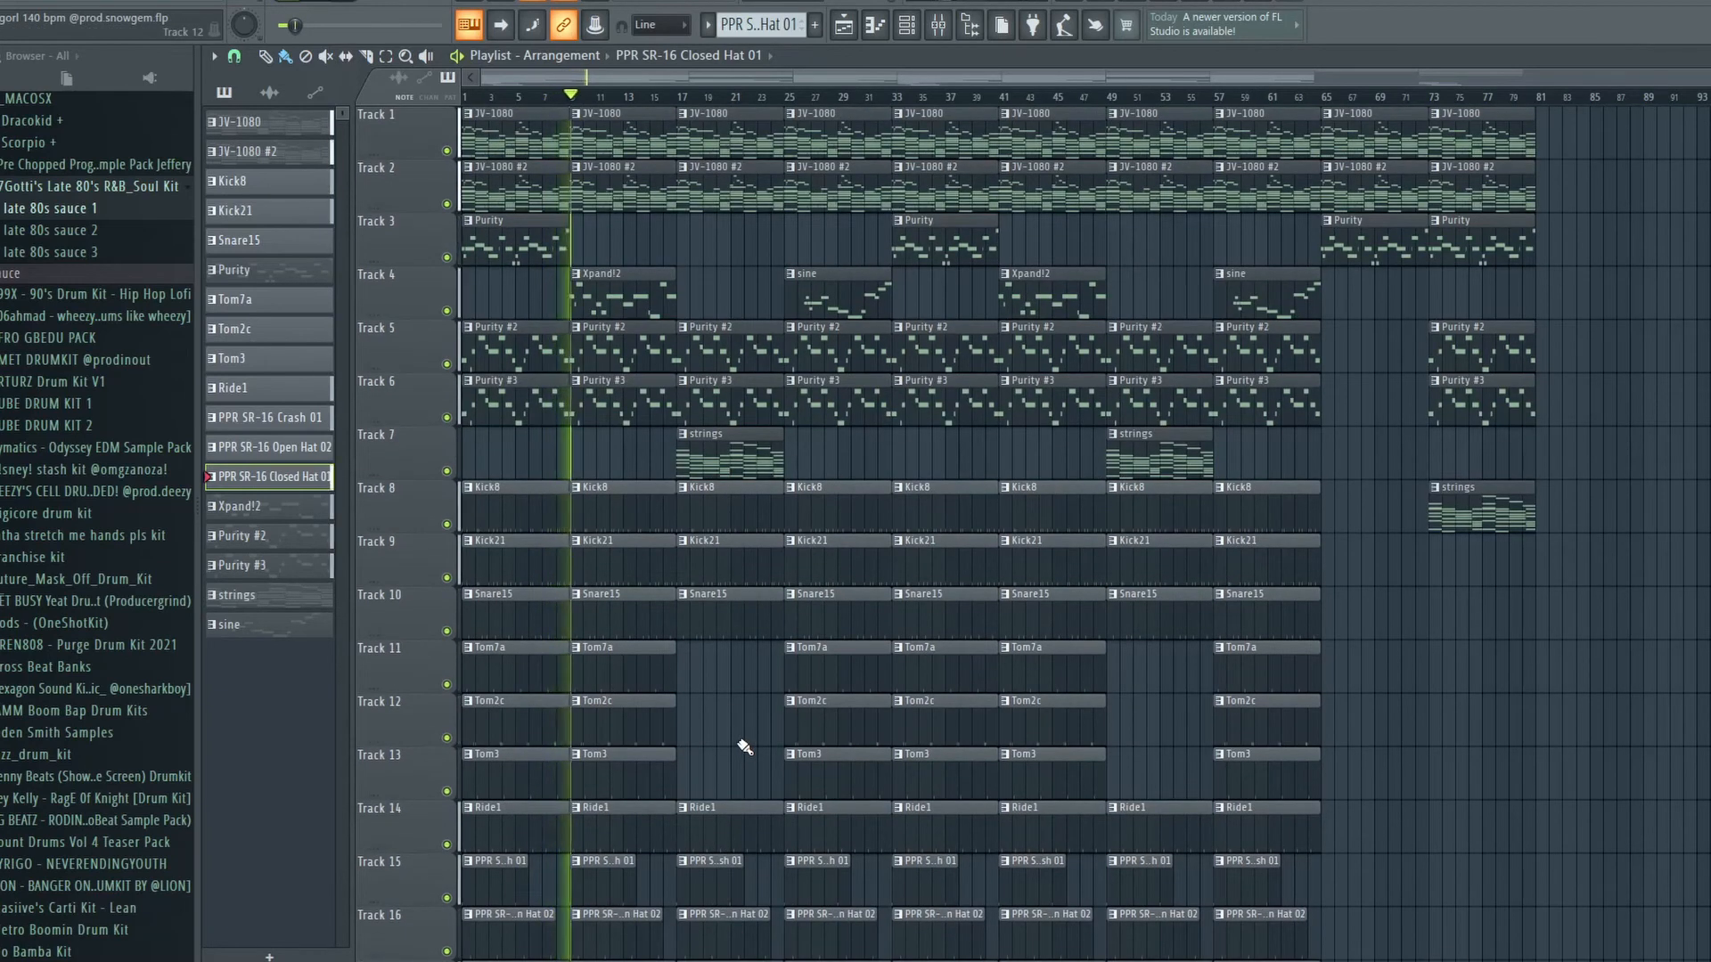
pyautogui.scroll(-3, 736, 749)
pyautogui.scroll(-1, 735, 766)
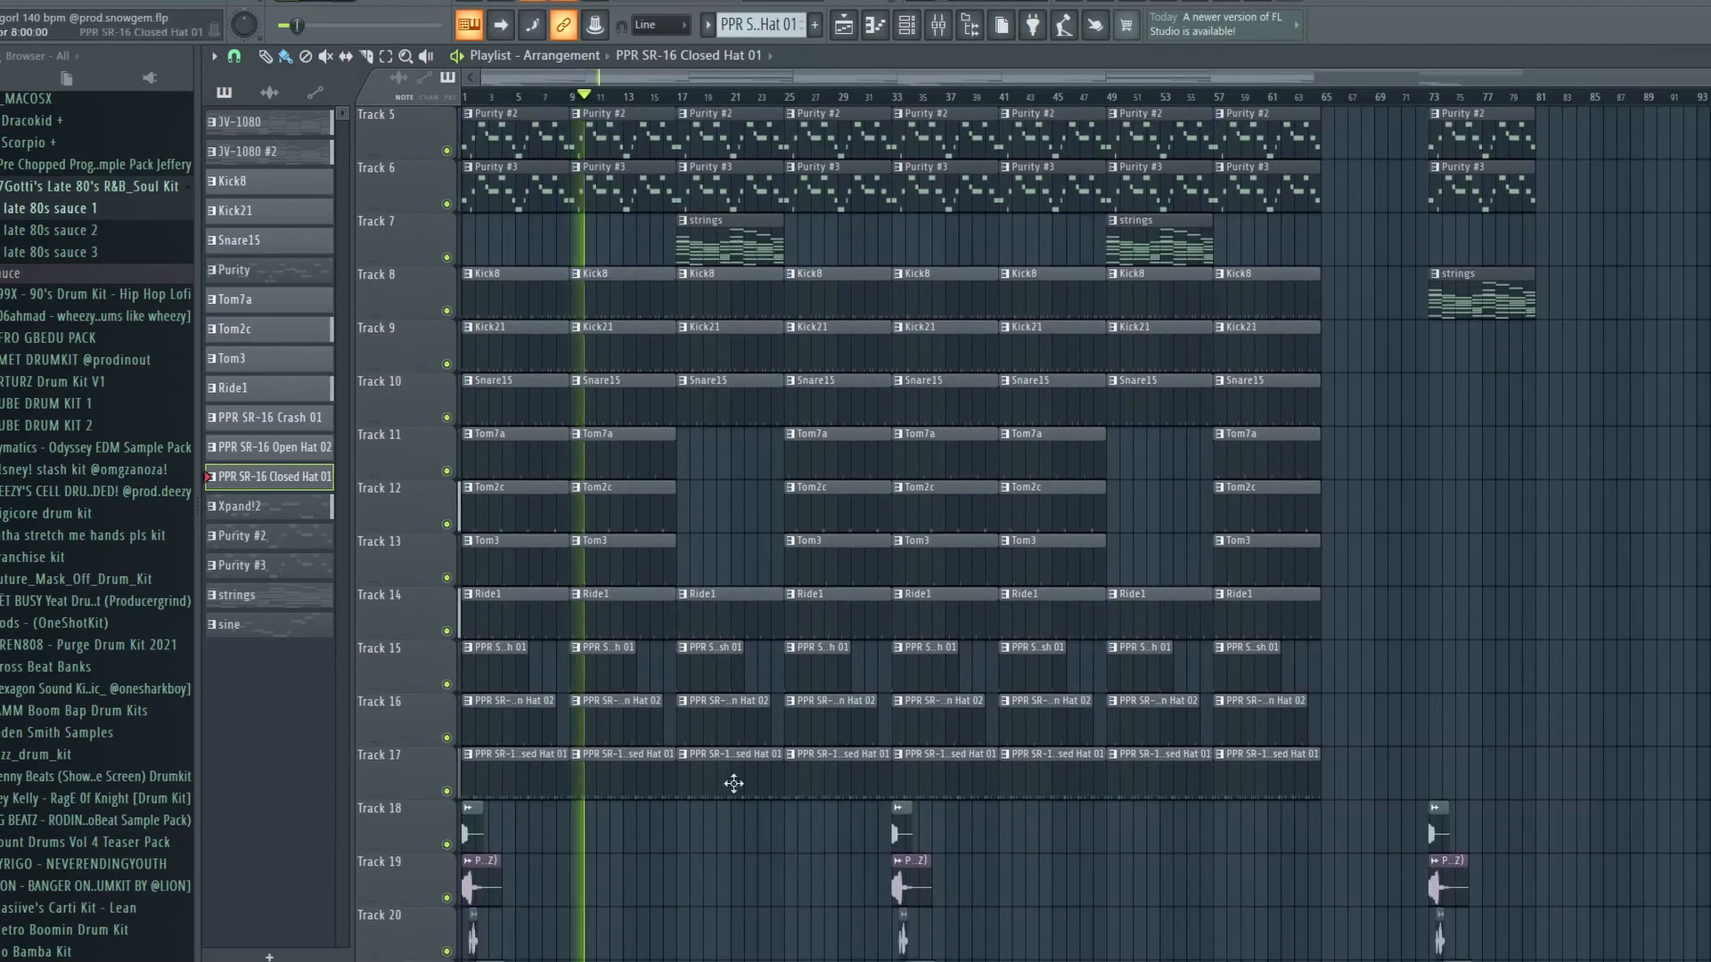
pyautogui.scroll(-3, 739, 820)
pyautogui.scroll(4, 740, 802)
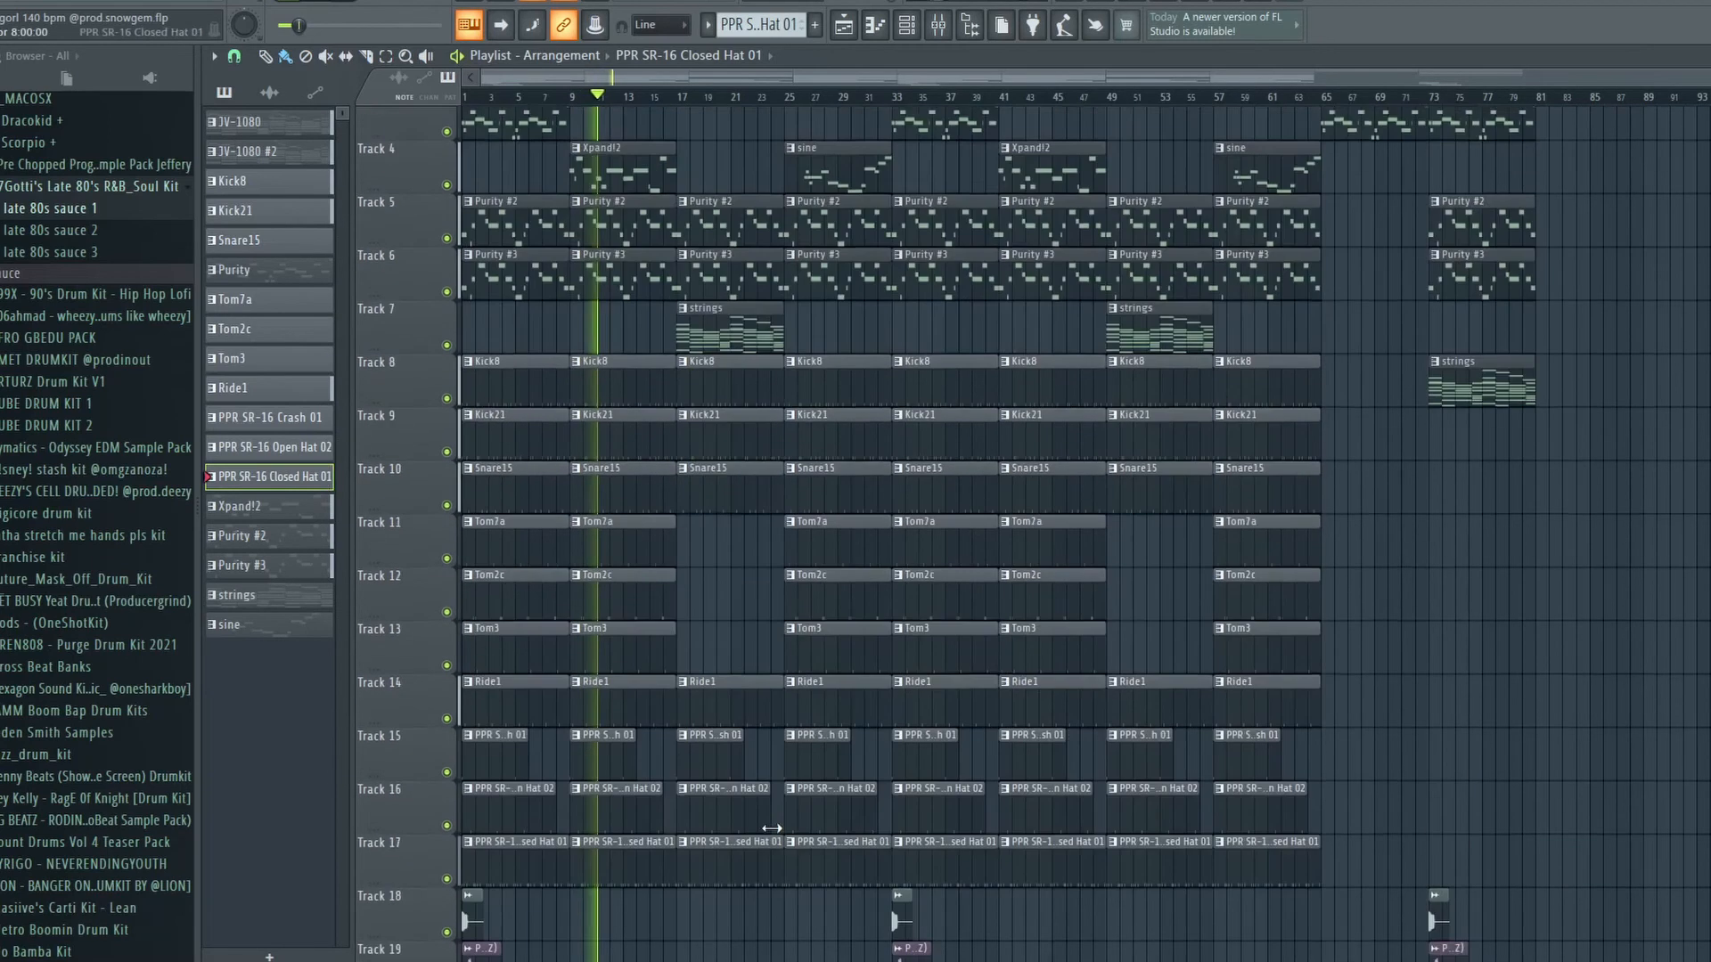
pyautogui.scroll(2, 741, 729)
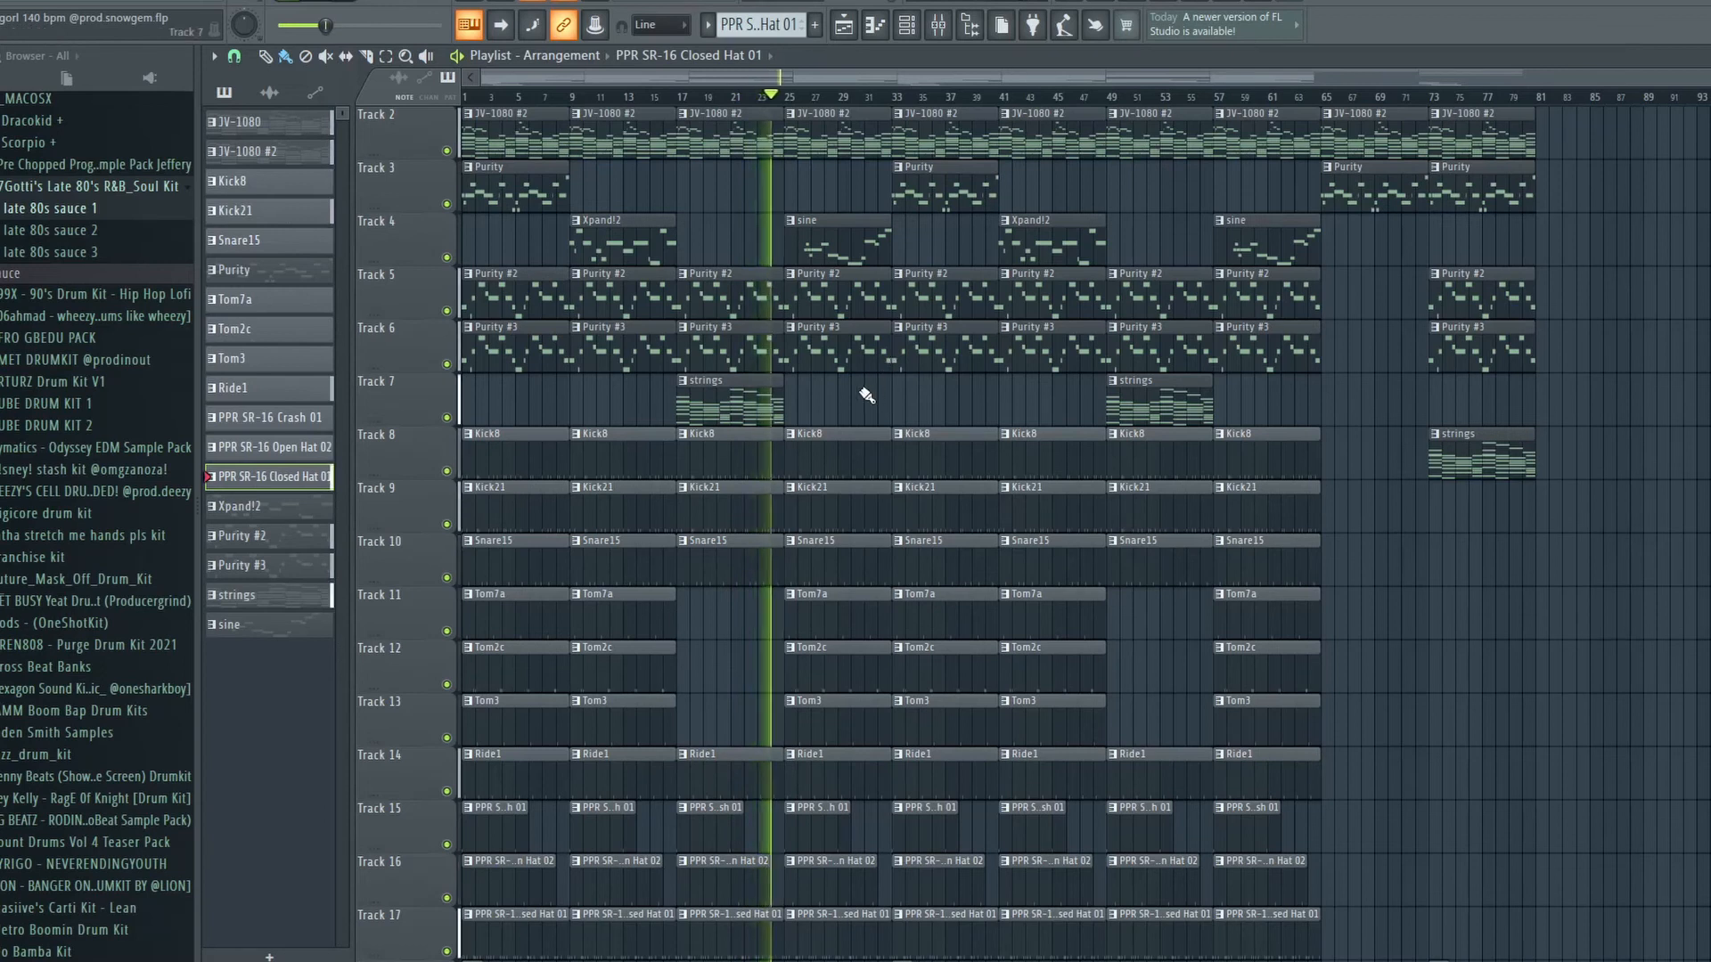
pyautogui.press('space')
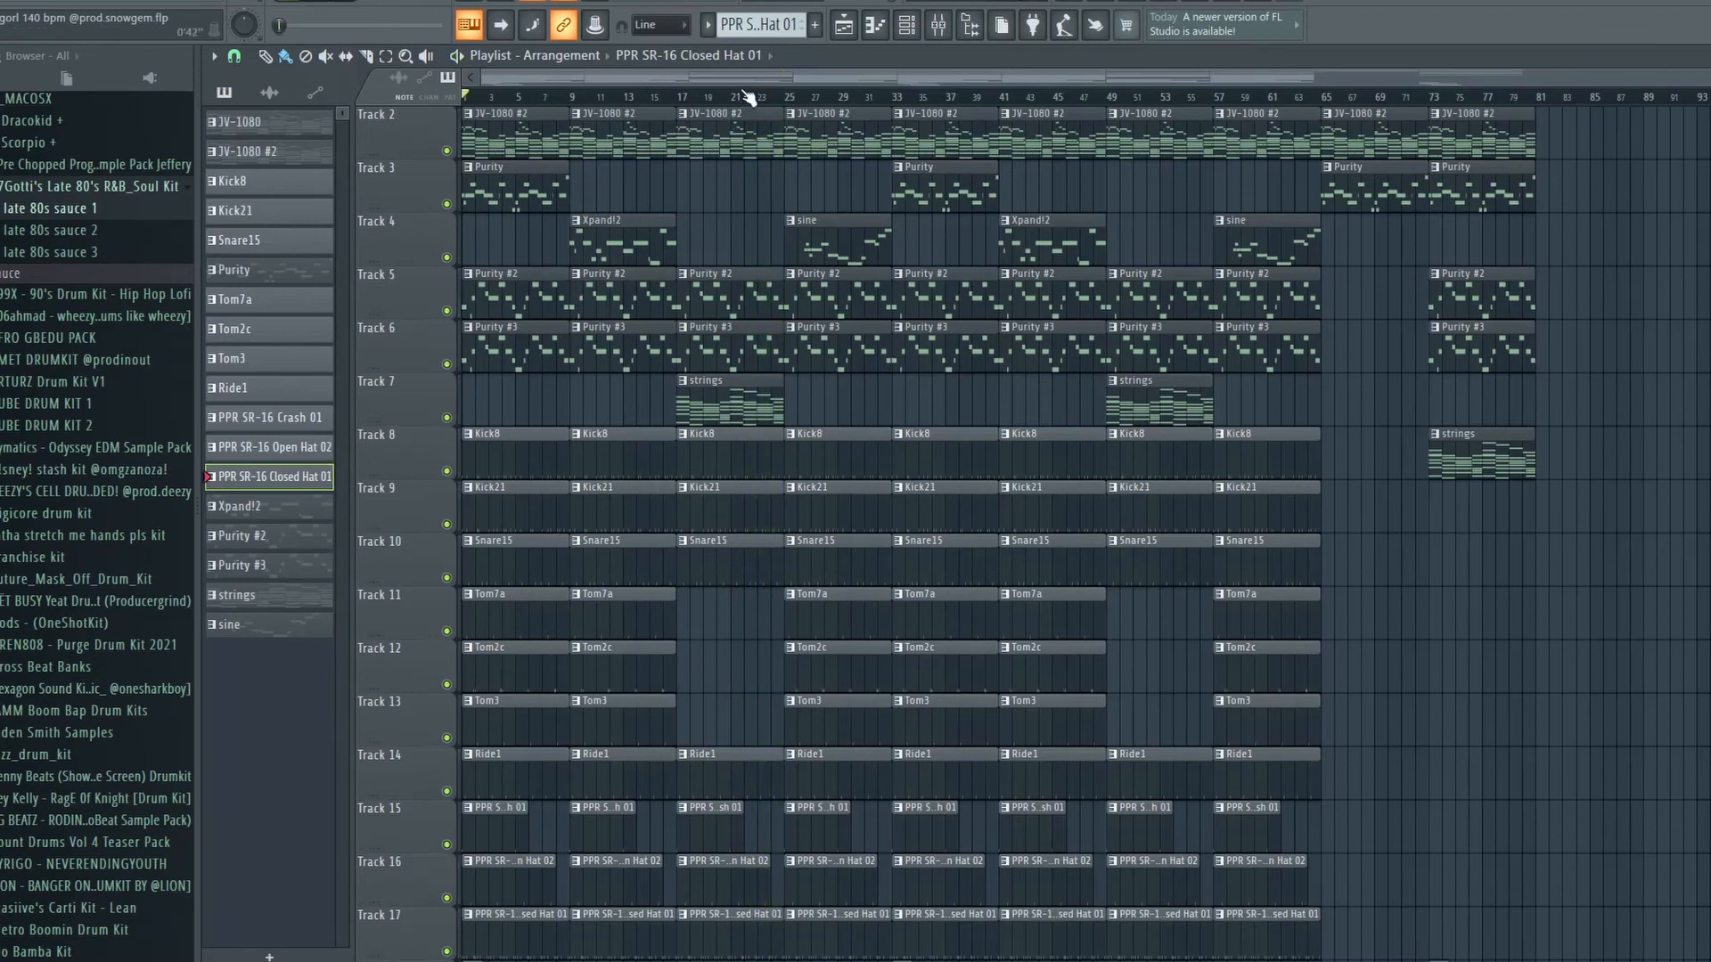
# Show the effects loaded on the Master mixer track and return to the playlist.
pyautogui.press('F9')
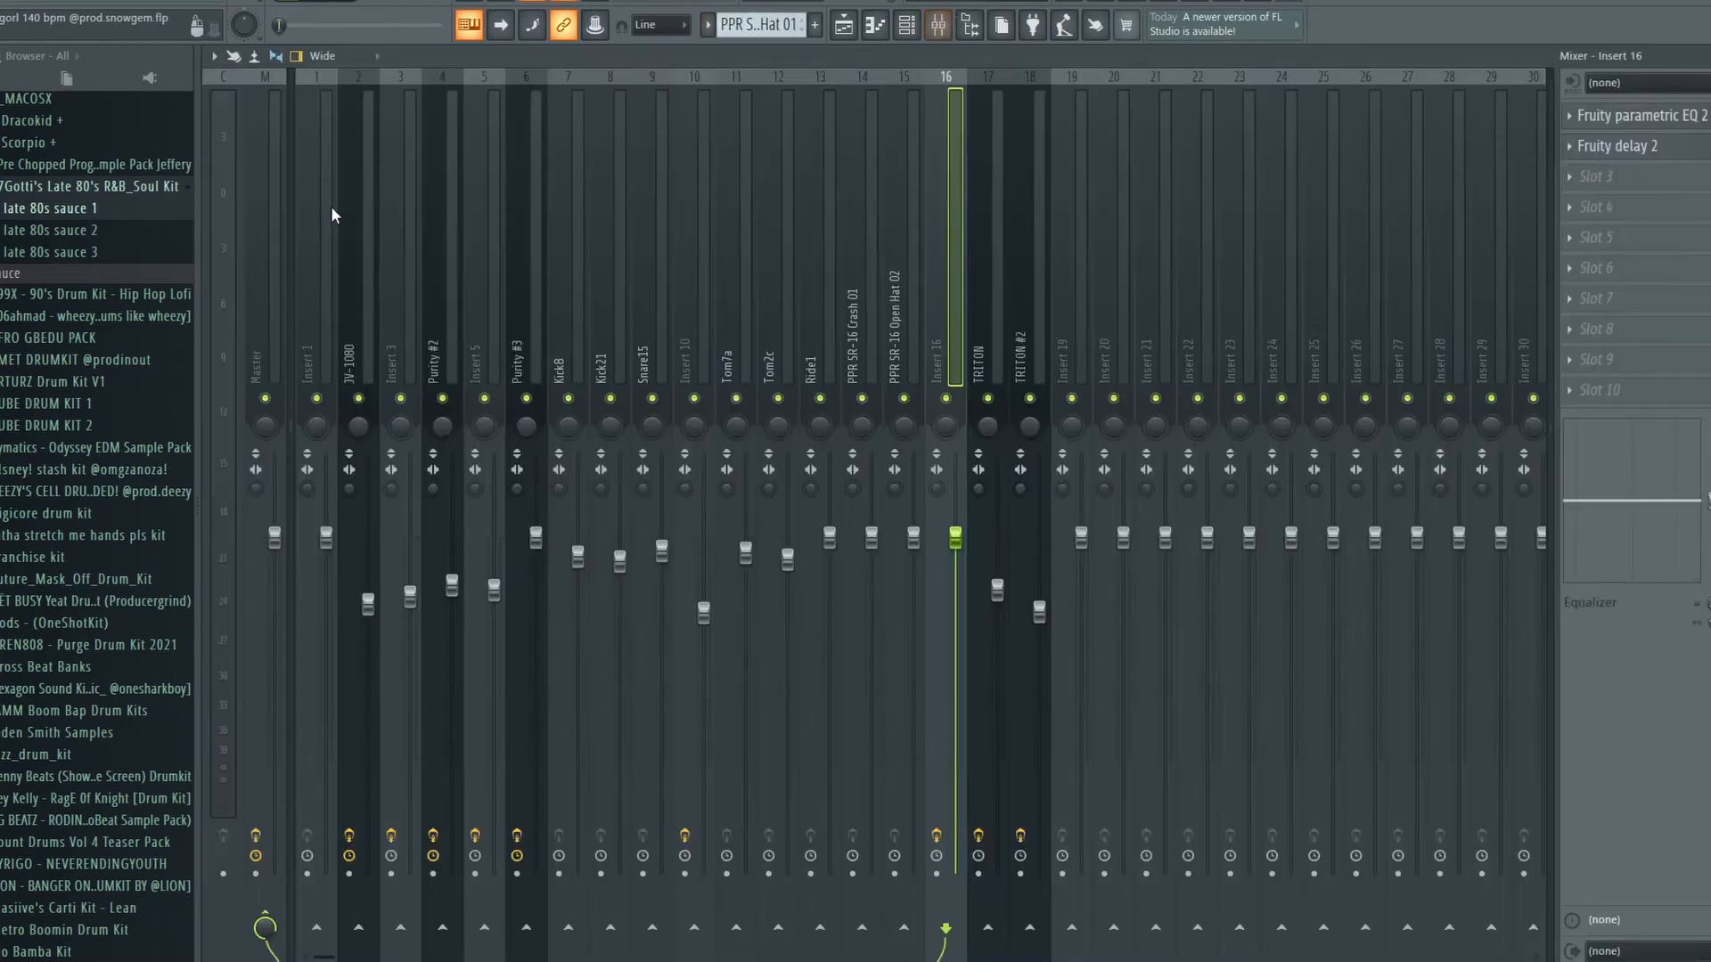
pyautogui.click(273, 235)
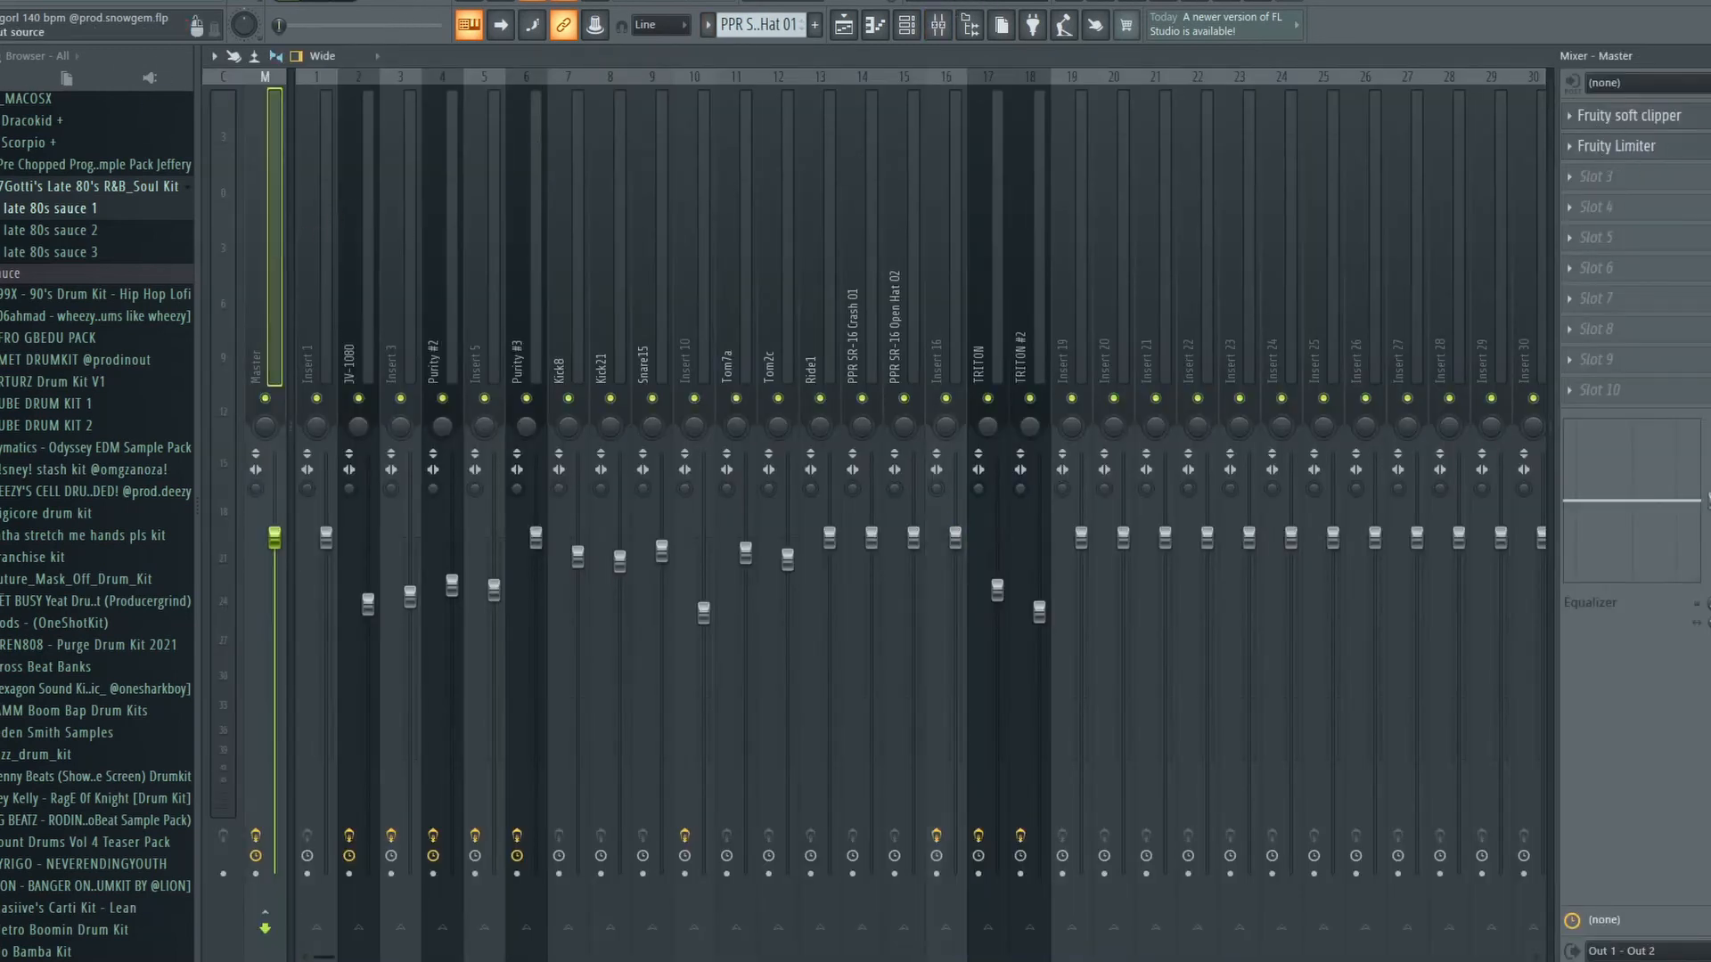
pyautogui.press('Escape')
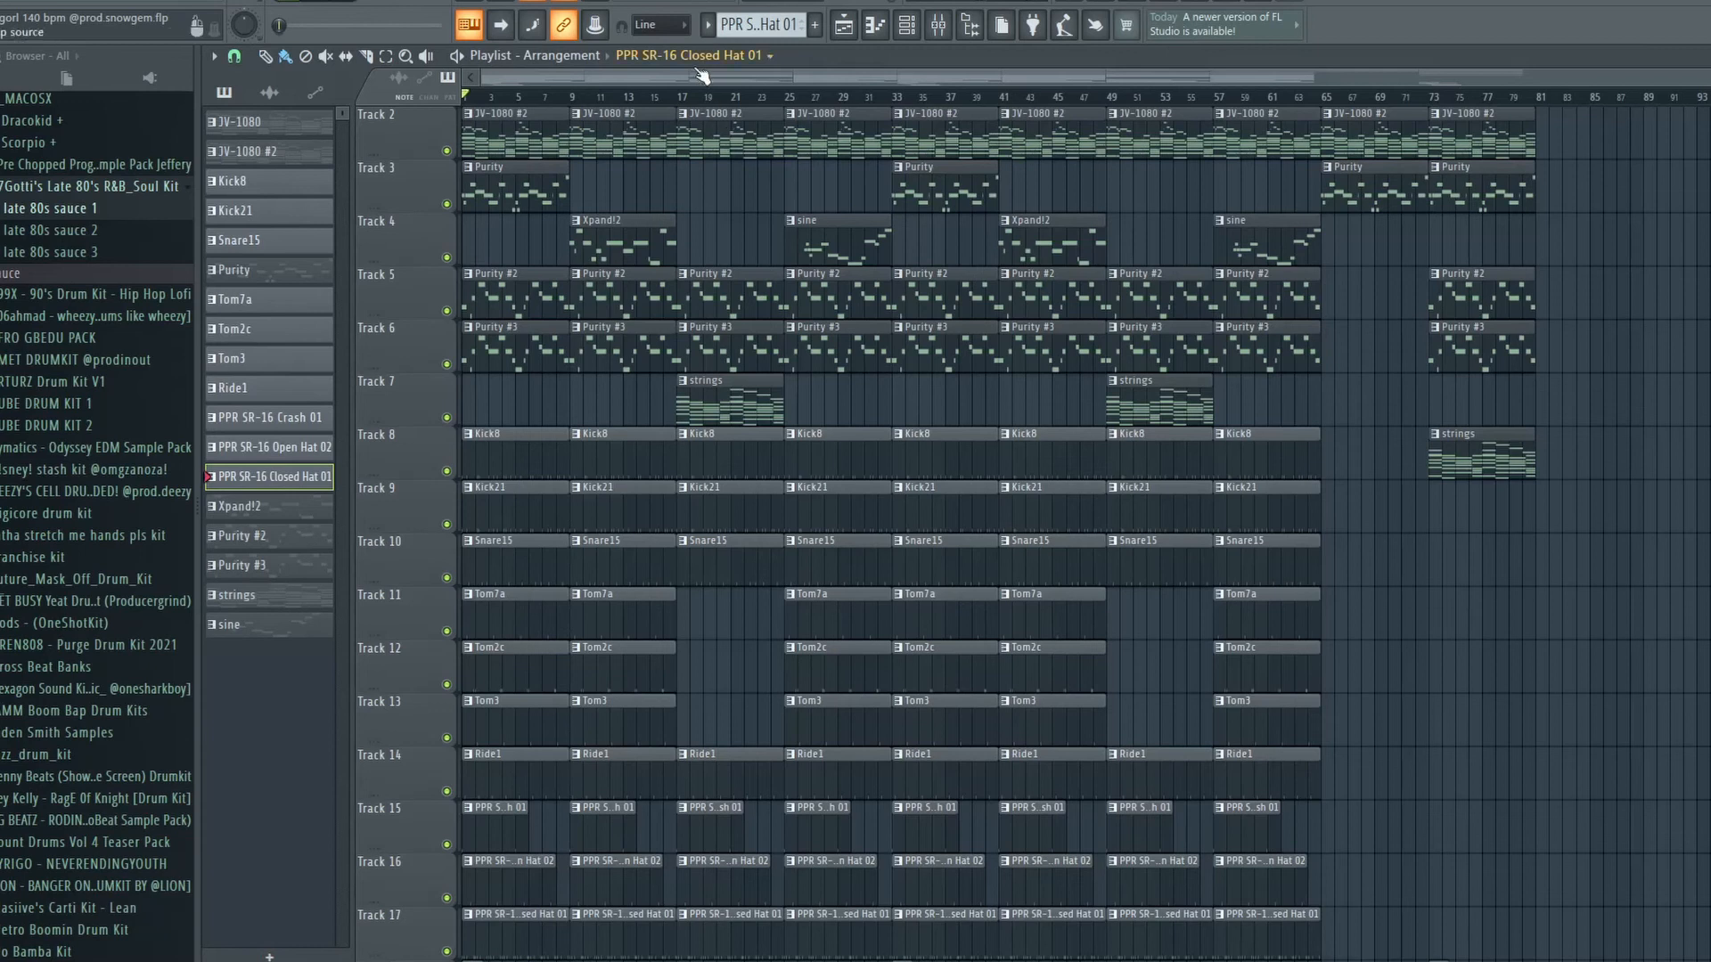
# Examine the clip layout of the full arrangement in the playlist, from Track 1 through the sound effect tracks.
pyautogui.moveTo(700, 75)
pyautogui.mouseDown()
pyautogui.moveTo(1123, 68)
pyautogui.moveTo(689, 75)
pyautogui.mouseUp()
pyautogui.scroll(-3, 846, 321)
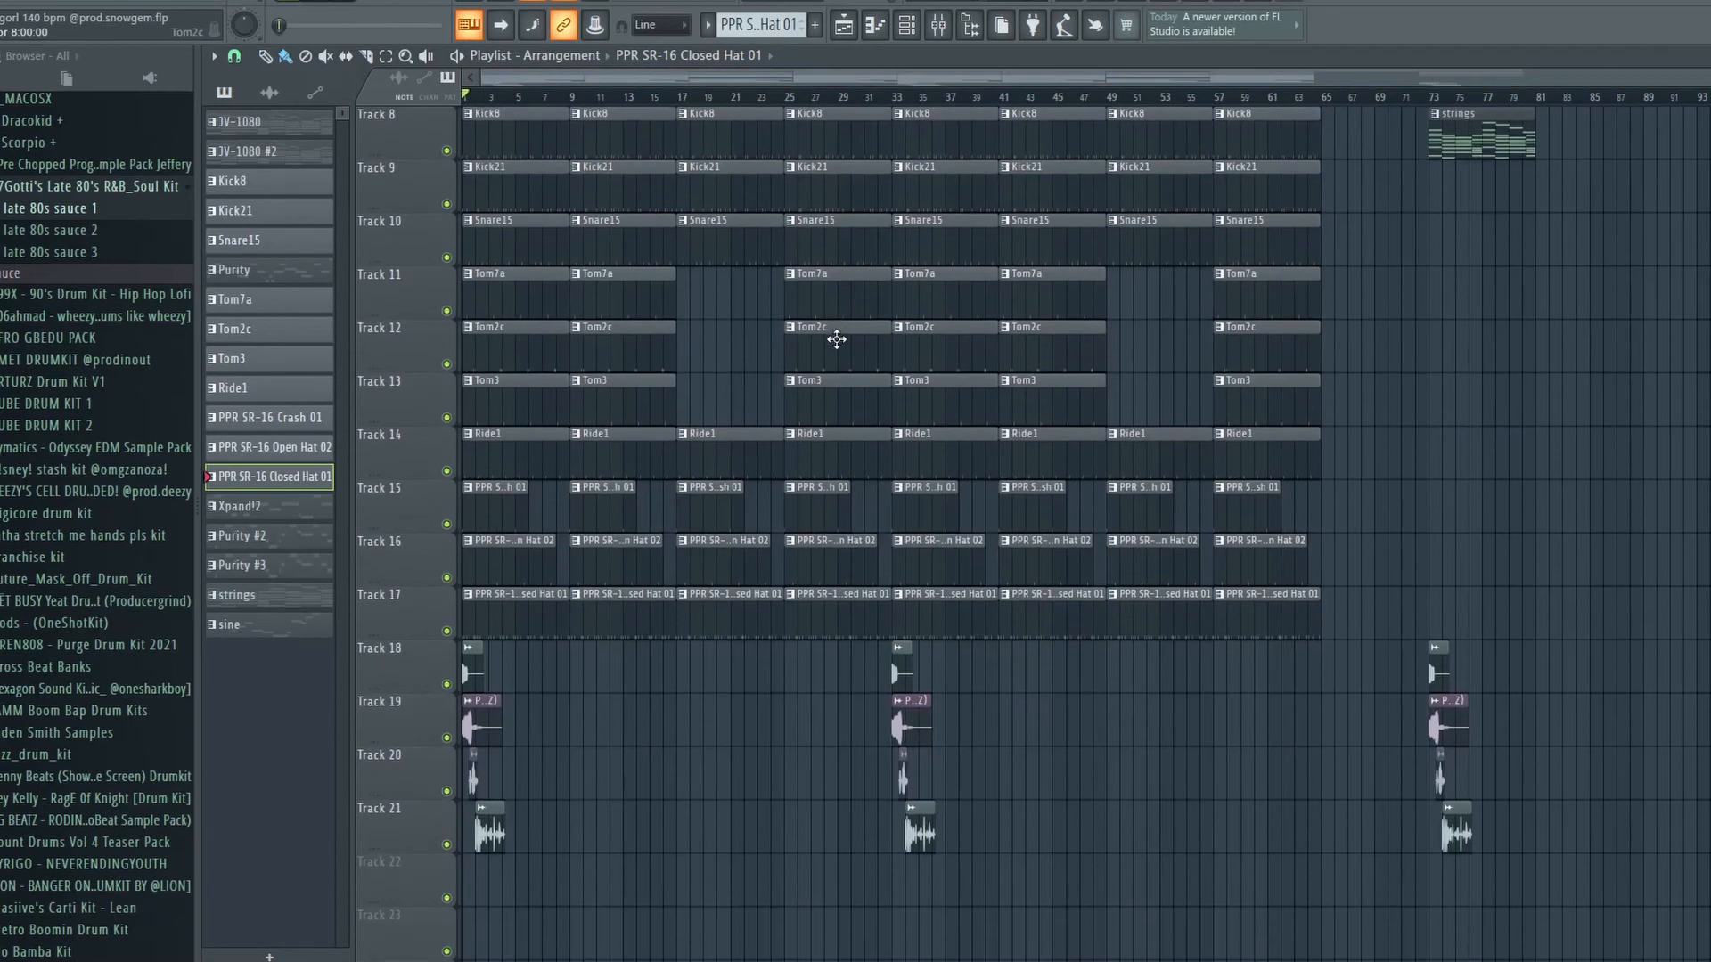
pyautogui.scroll(4, 837, 340)
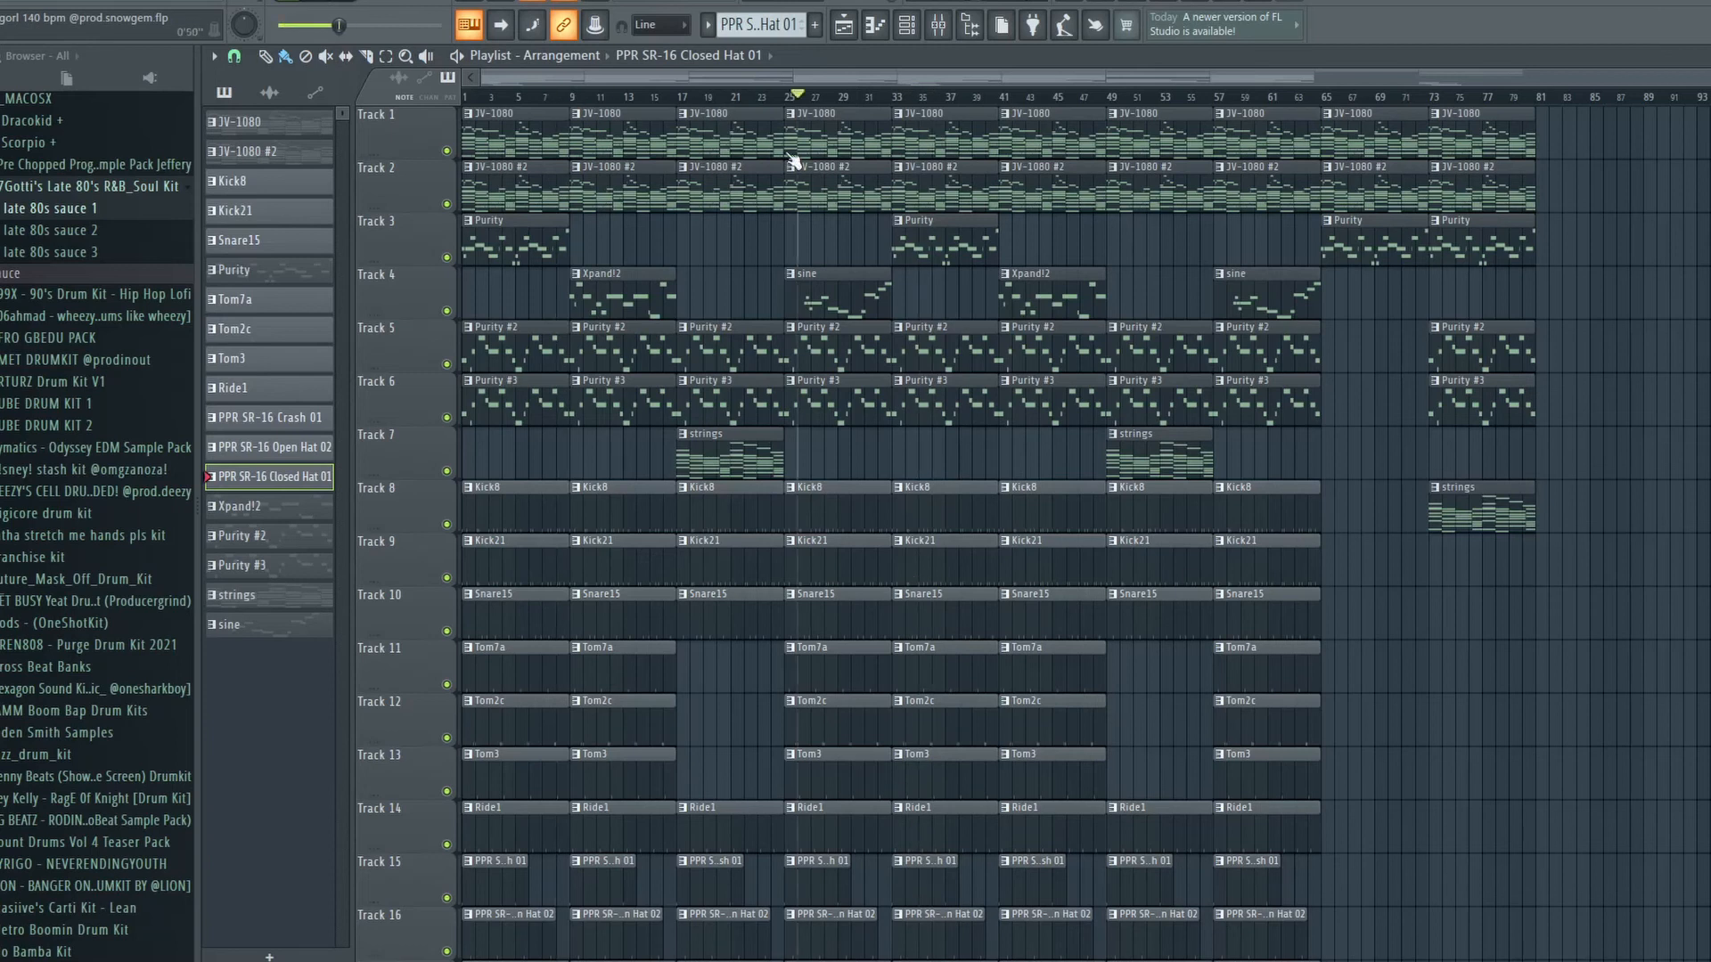
pyautogui.scroll(-3, 720, 309)
pyautogui.scroll(3, 716, 307)
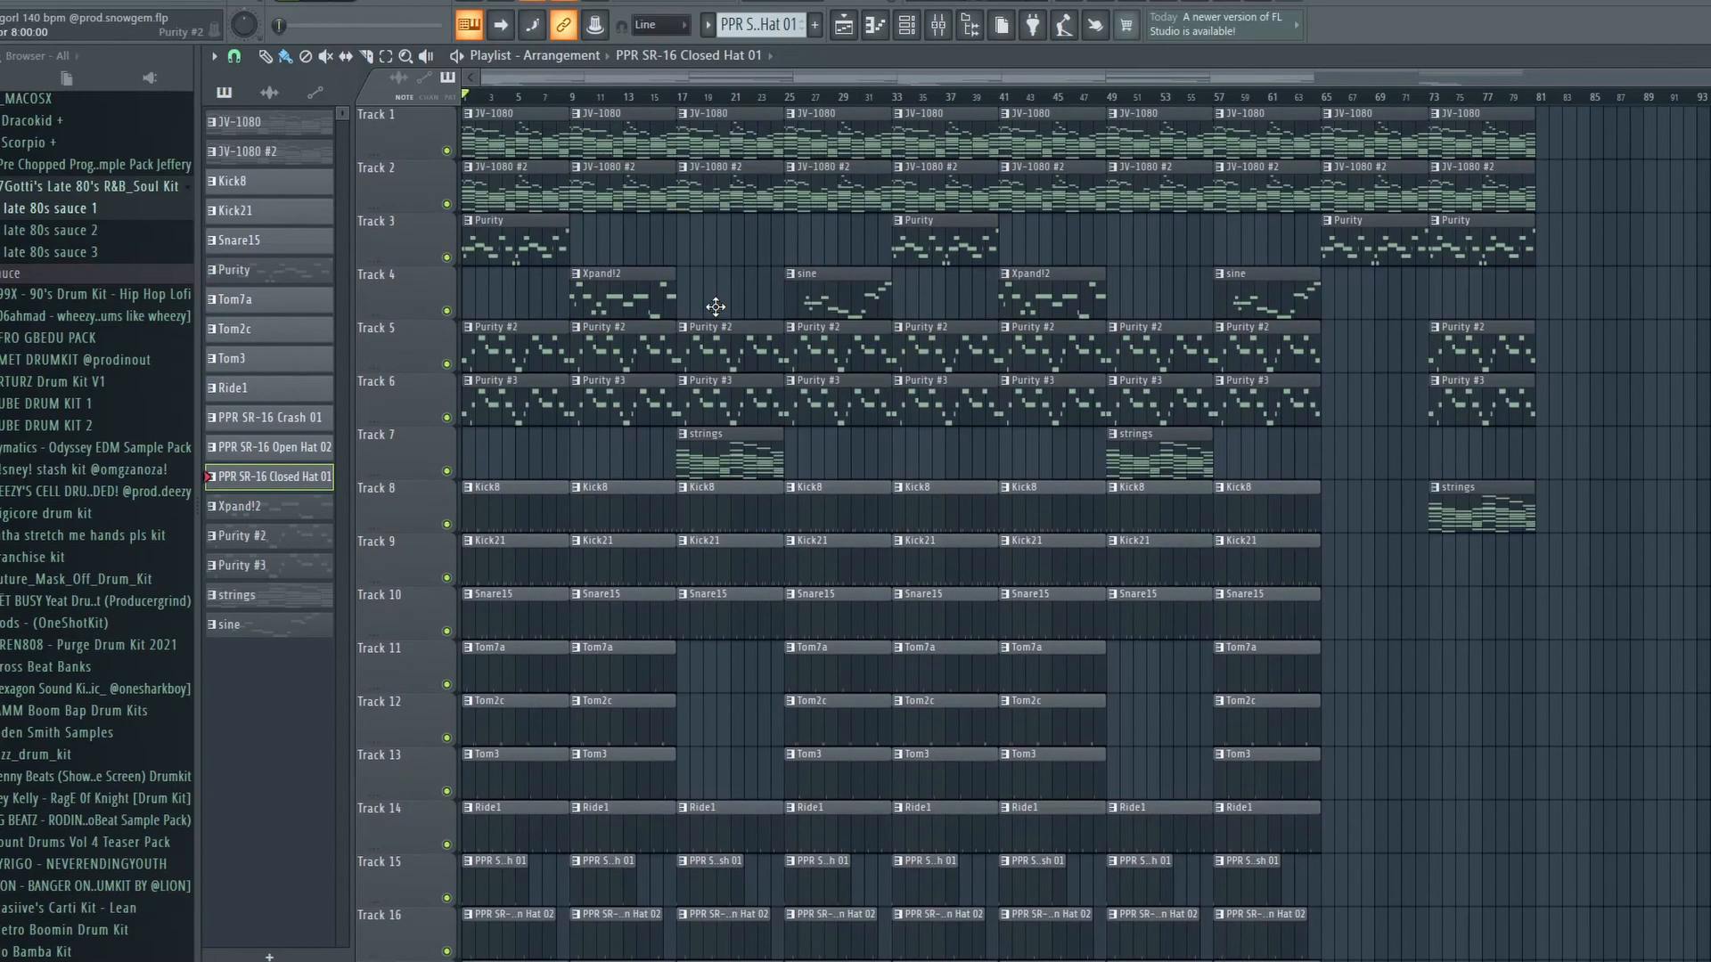
pyautogui.scroll(3, 777, 97)
pyautogui.scroll(-5, 719, 229)
pyautogui.scroll(-2, 722, 230)
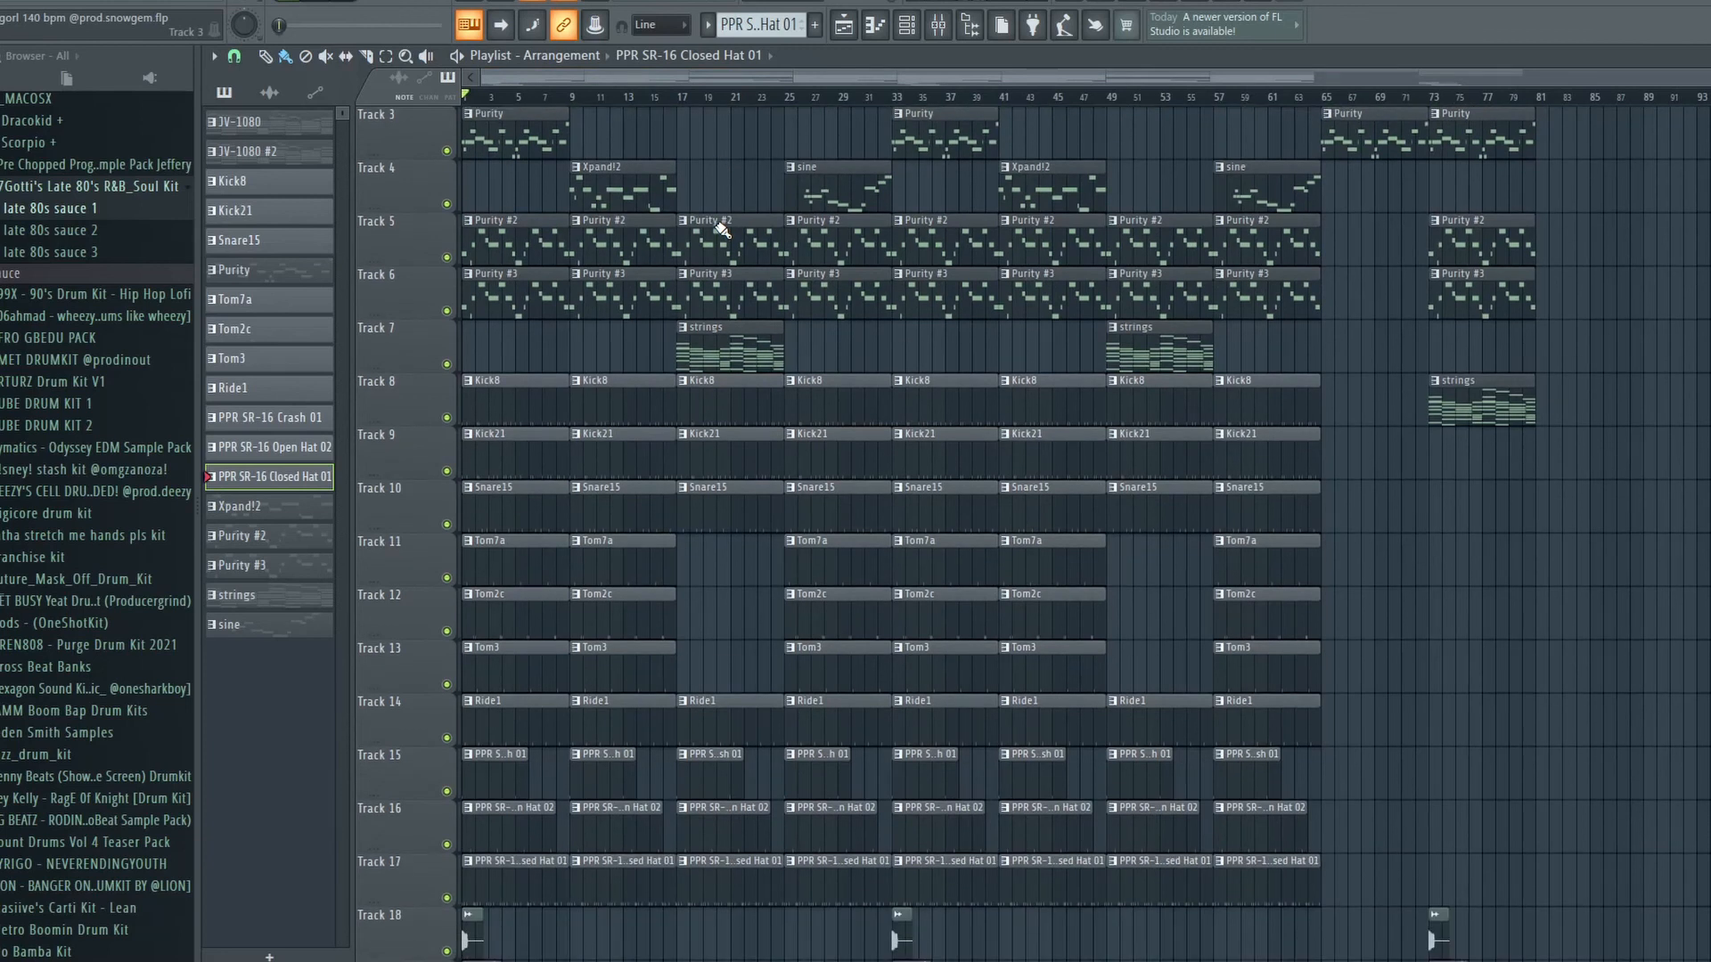
pyautogui.scroll(2, 722, 230)
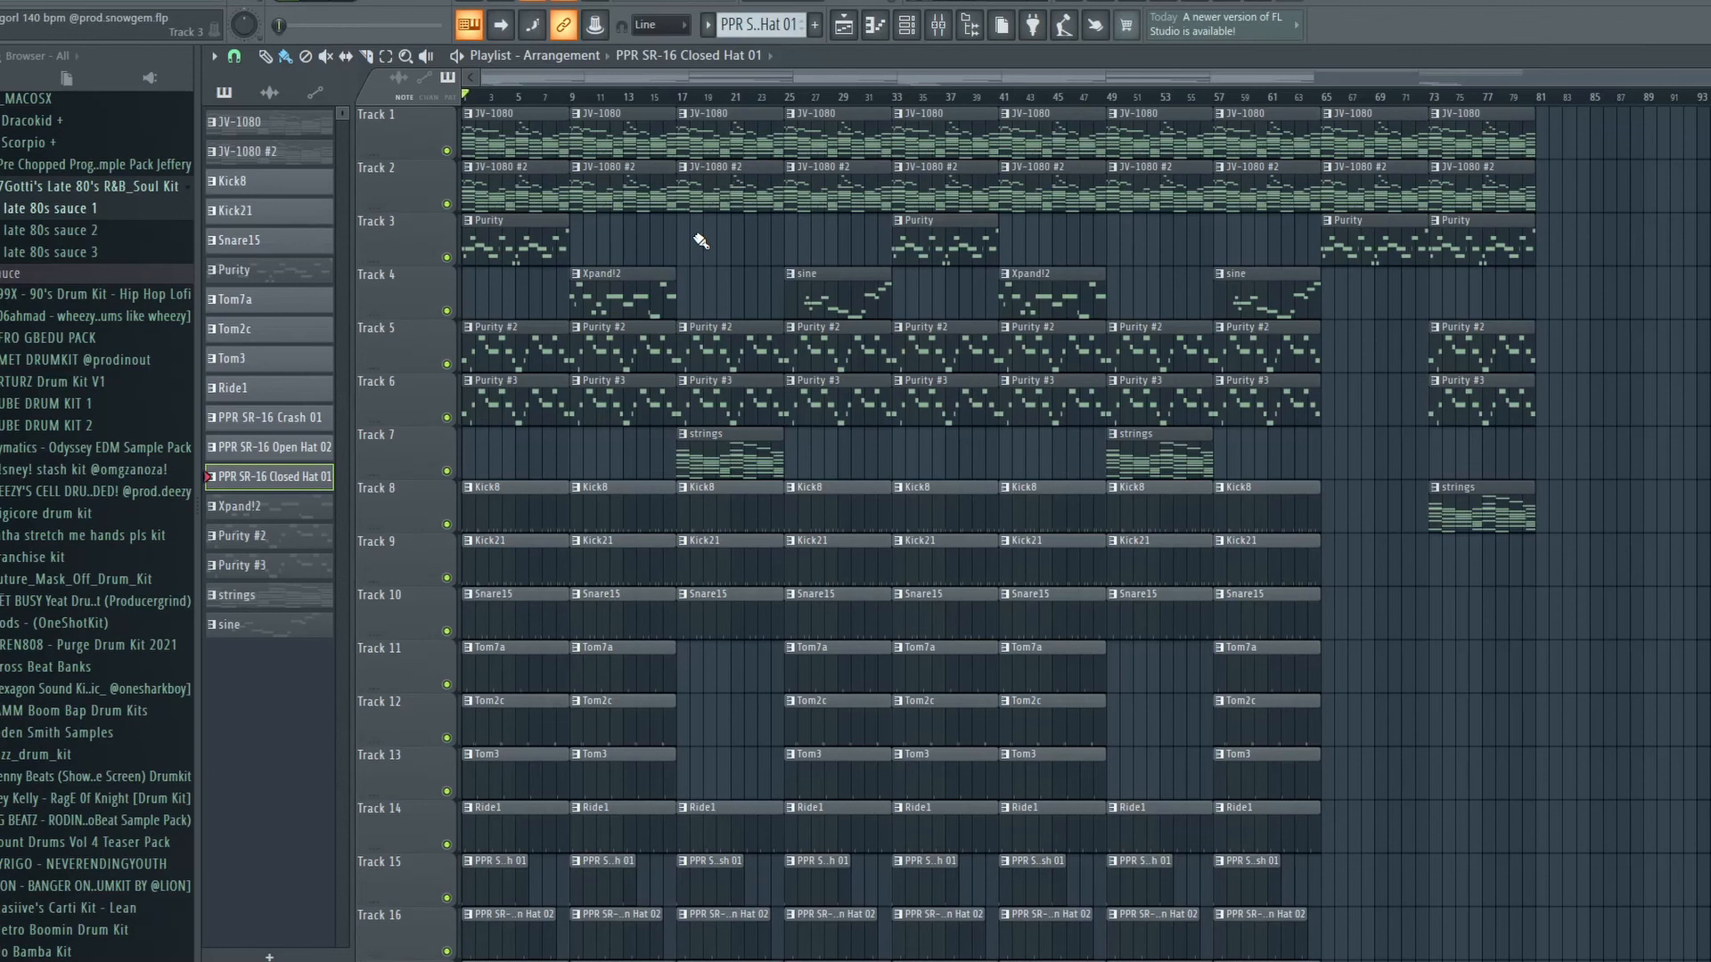
# Show the JV-1080 pattern's notes in the piano roll, look over its chords and melody, and return to the playlist.
pyautogui.click(314, 129)
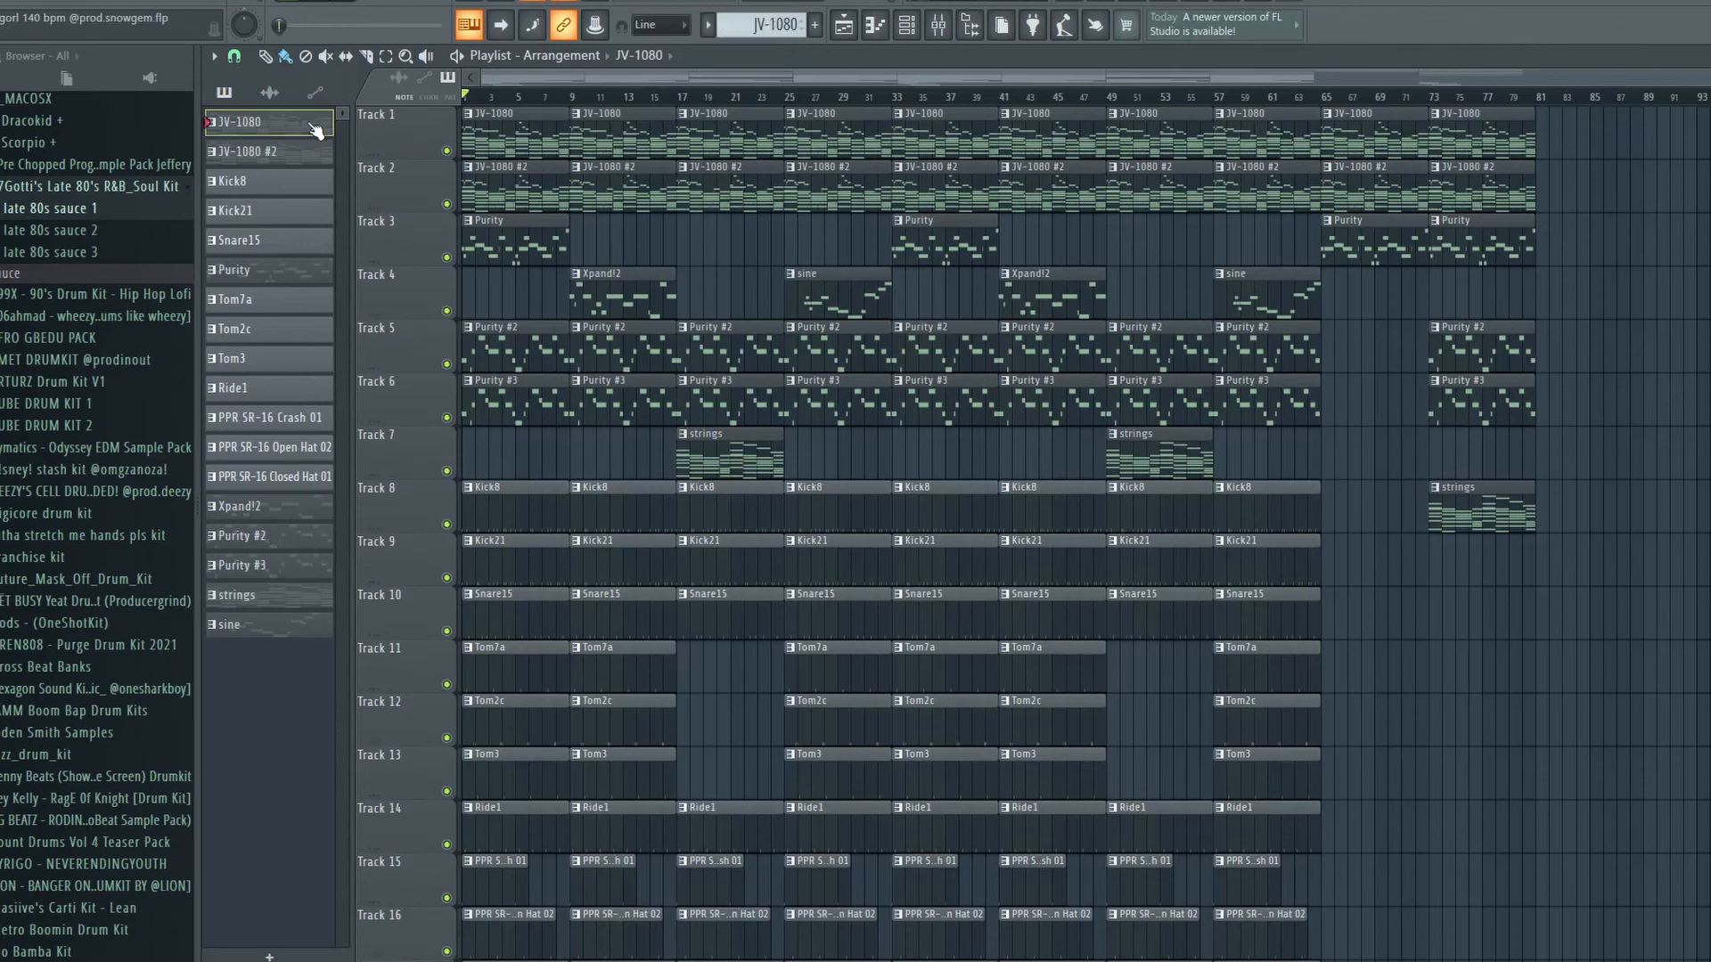
pyautogui.press('F6')
pyautogui.click(627, 434)
pyautogui.scroll(-1, 635, 406)
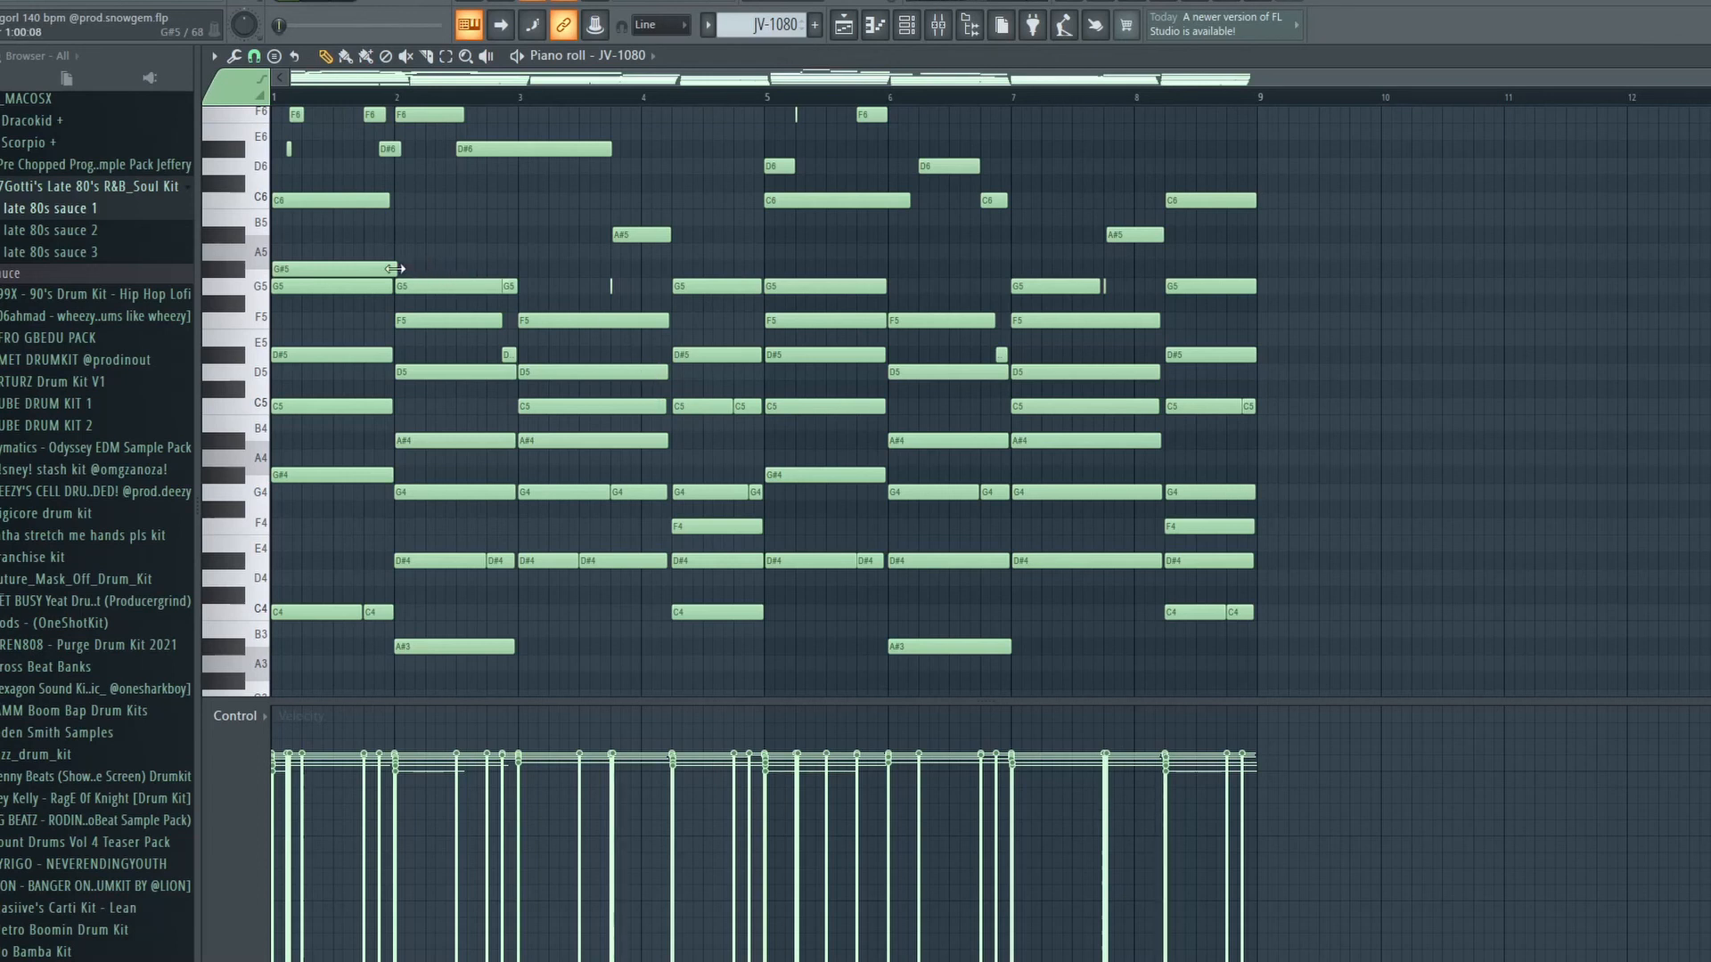
pyautogui.scroll(2, 396, 268)
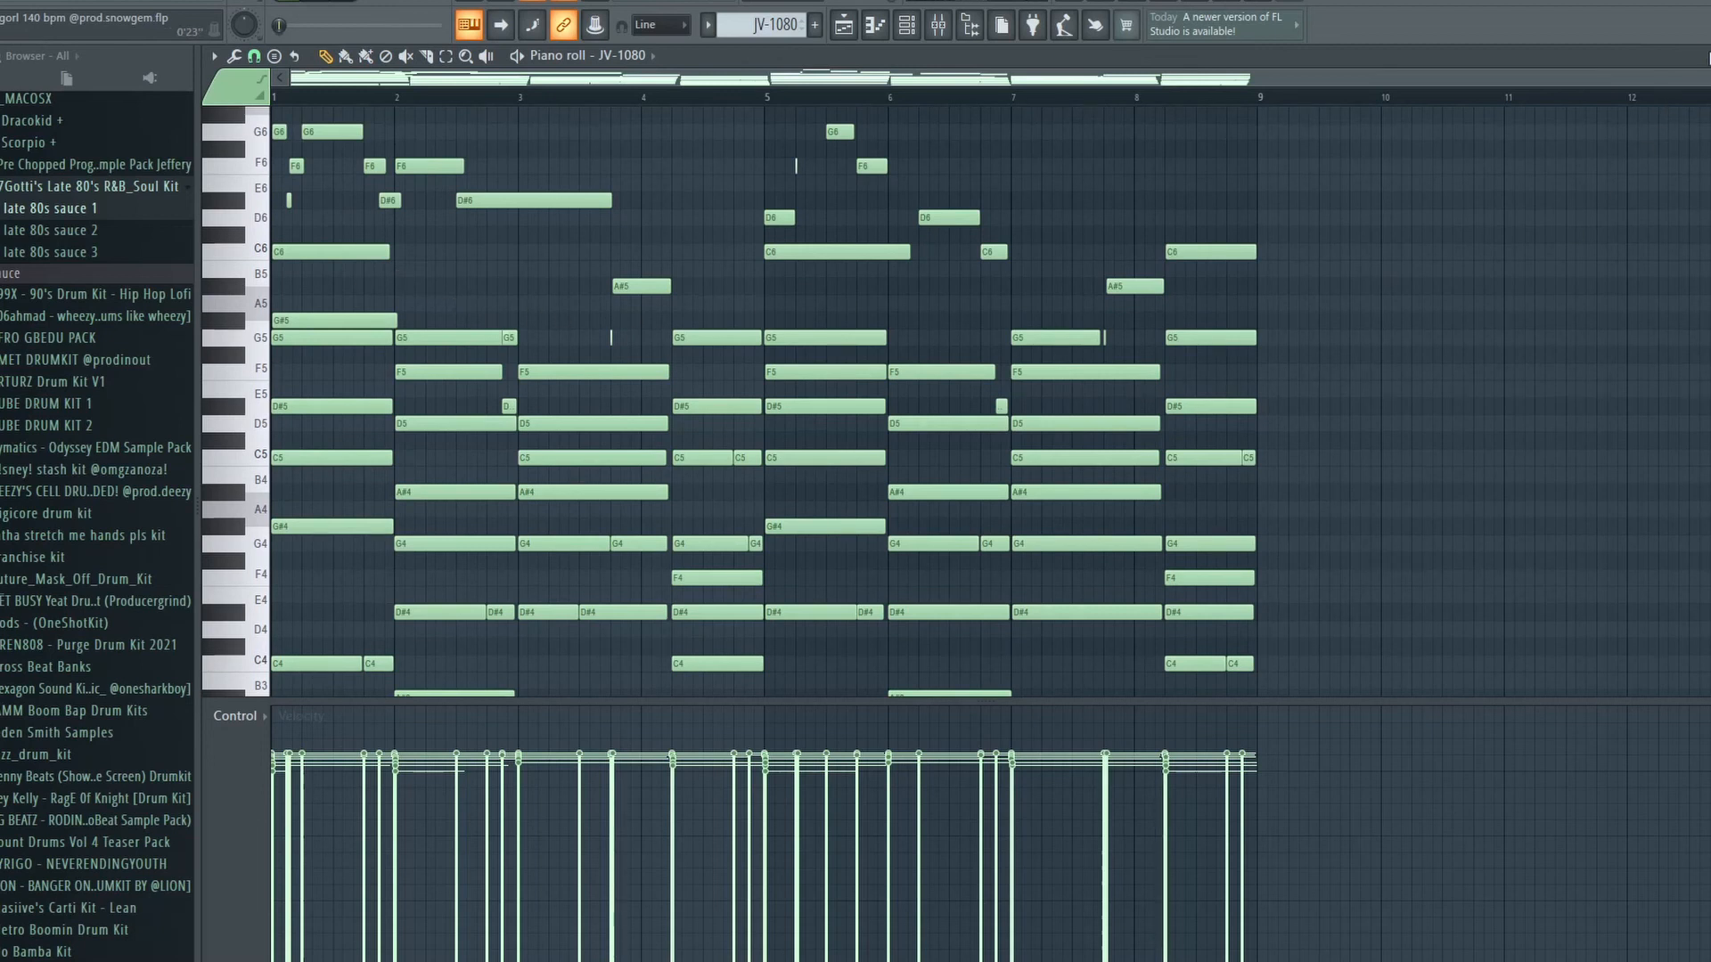
pyautogui.press('Escape')
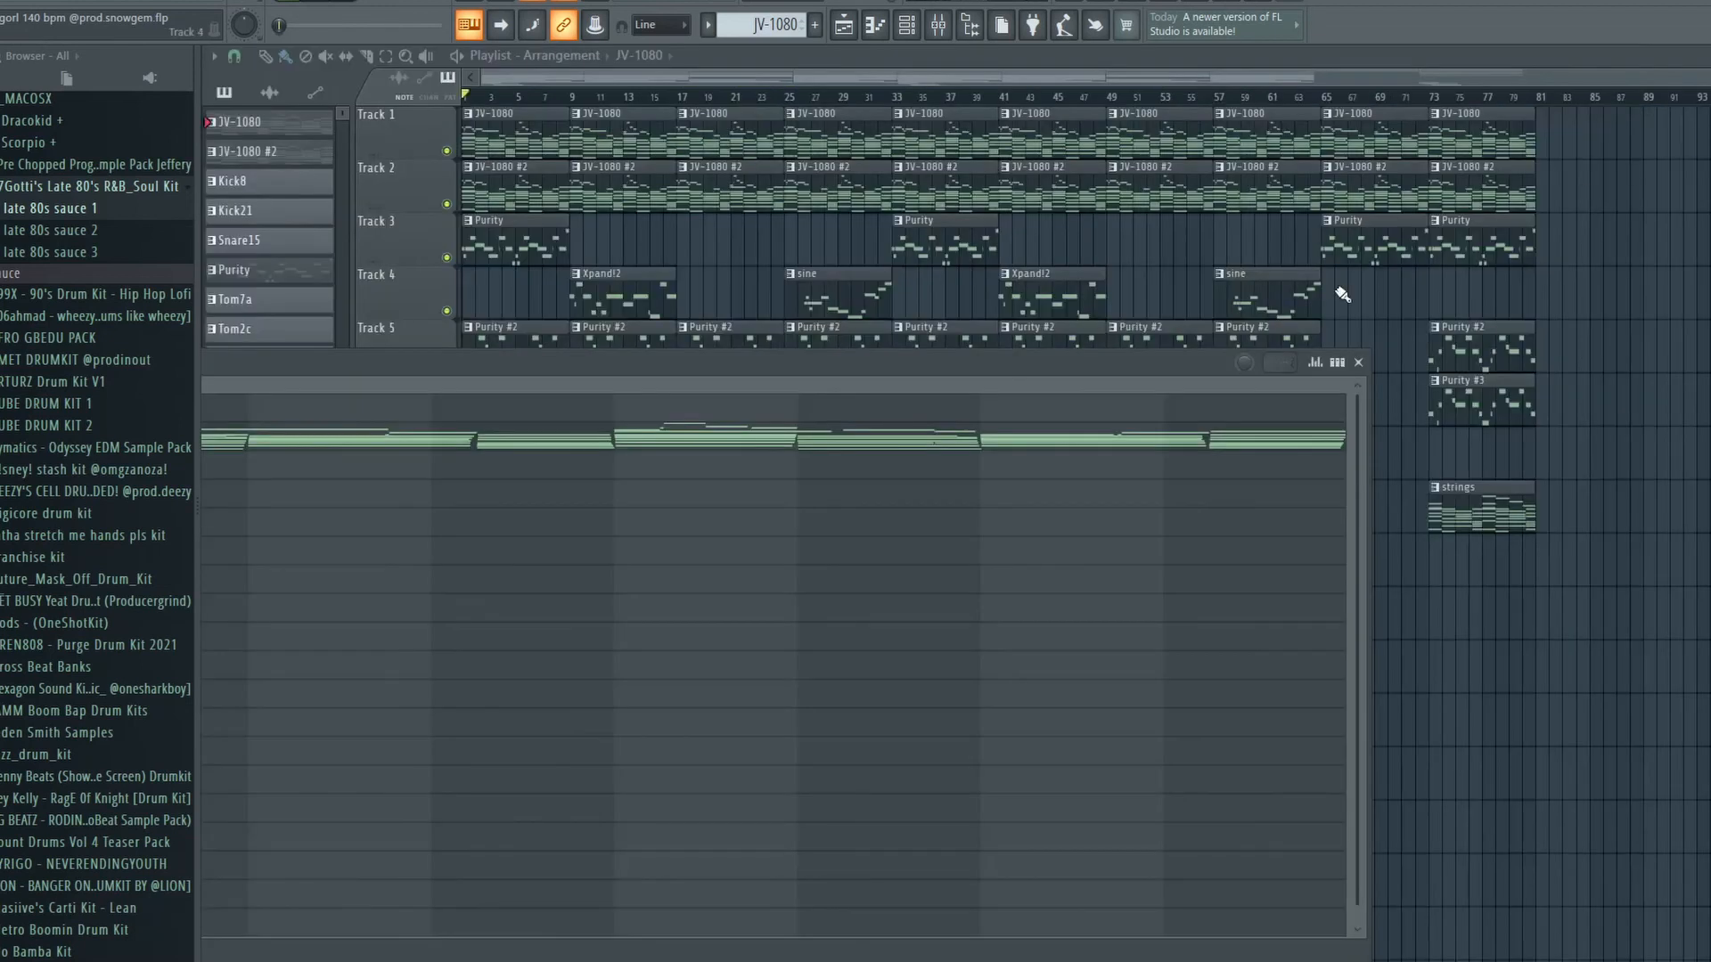
pyautogui.click(1356, 362)
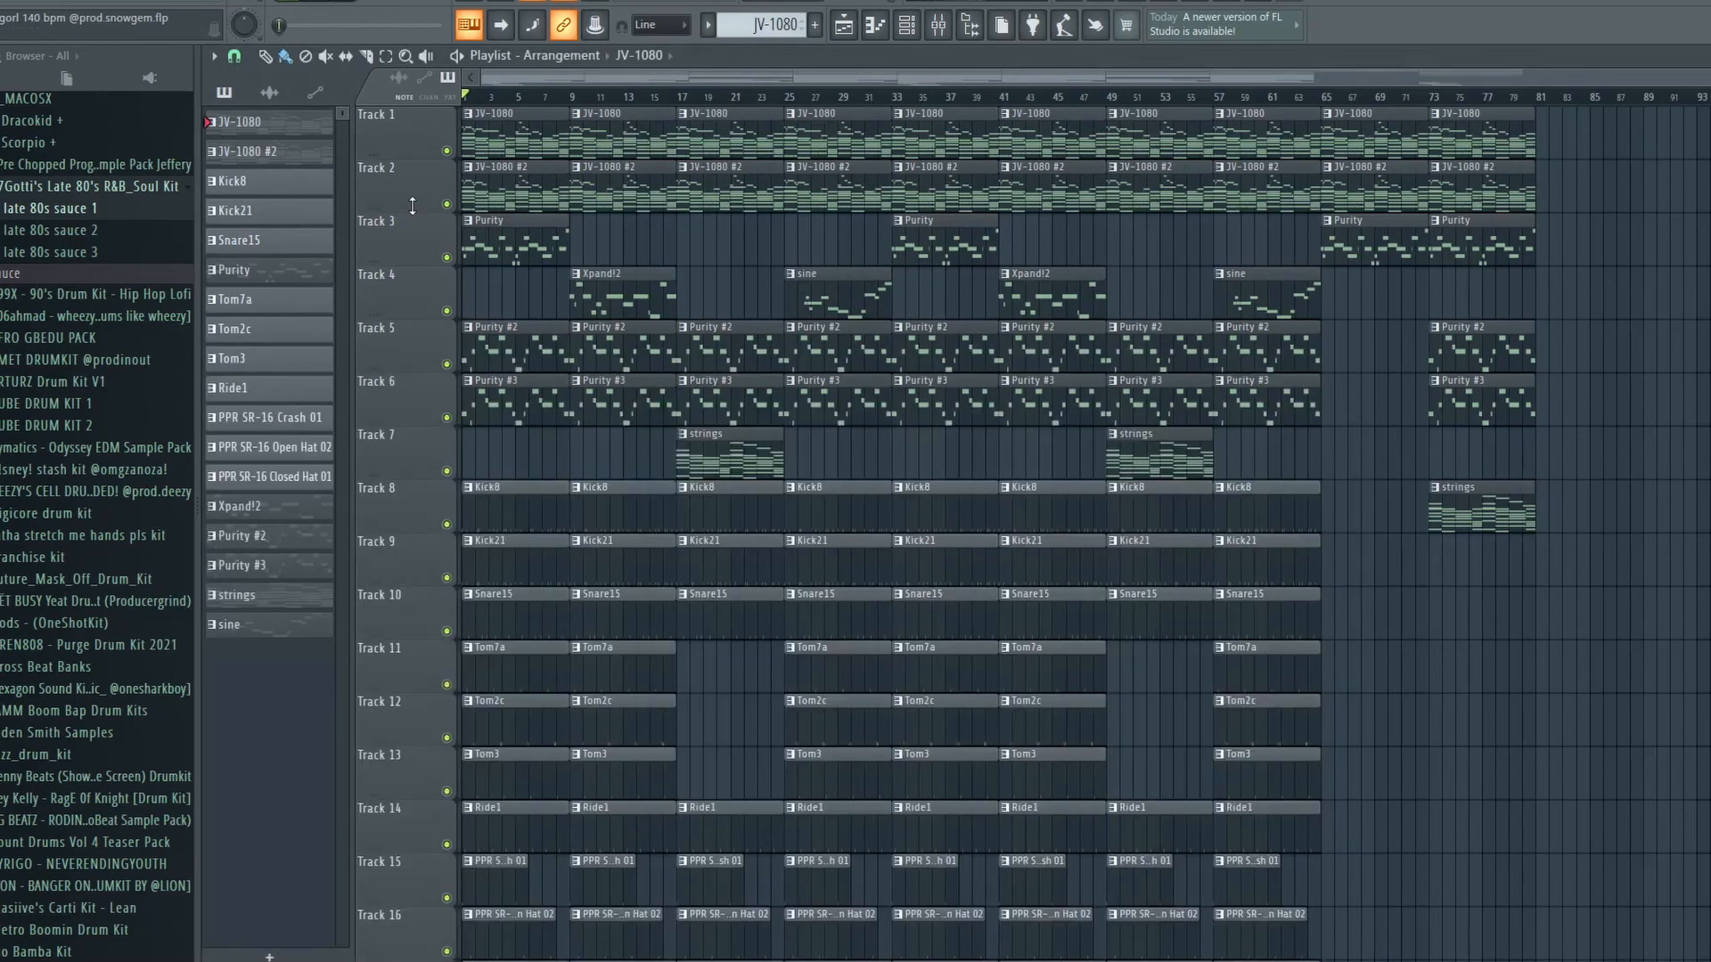
# Solo Track 2 and Track 1 one after the other in the playlist, and unmute all tracks again.
pyautogui.rightClick(448, 205)
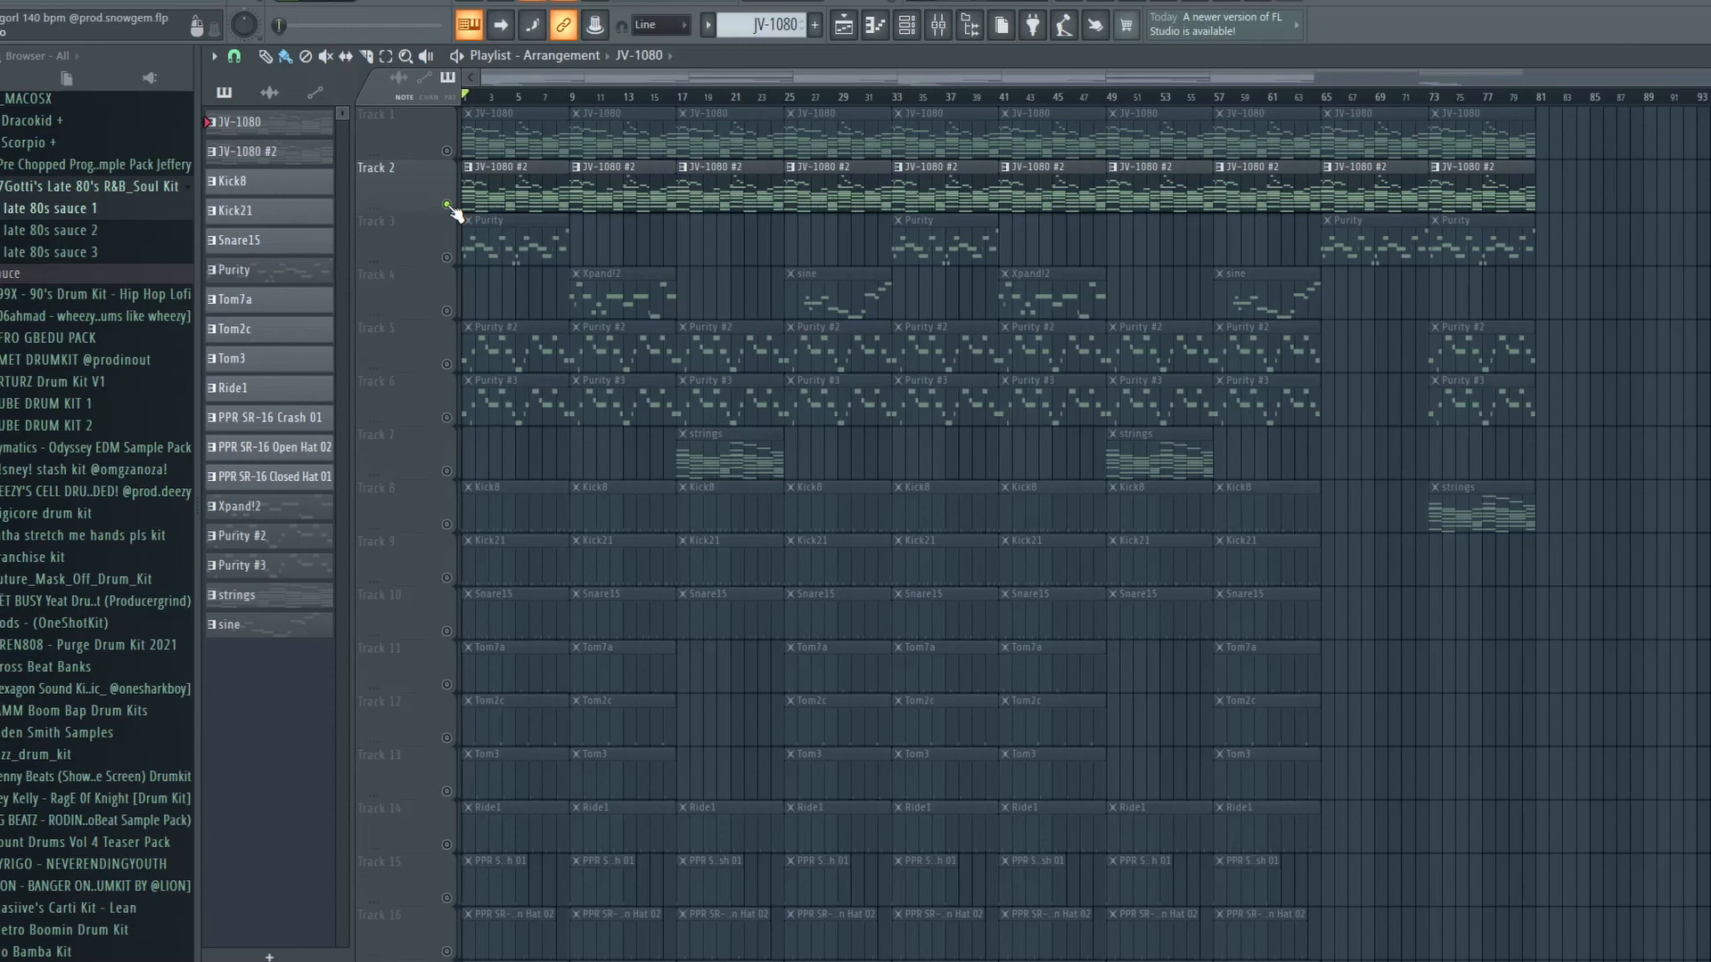
pyautogui.rightClick(448, 153)
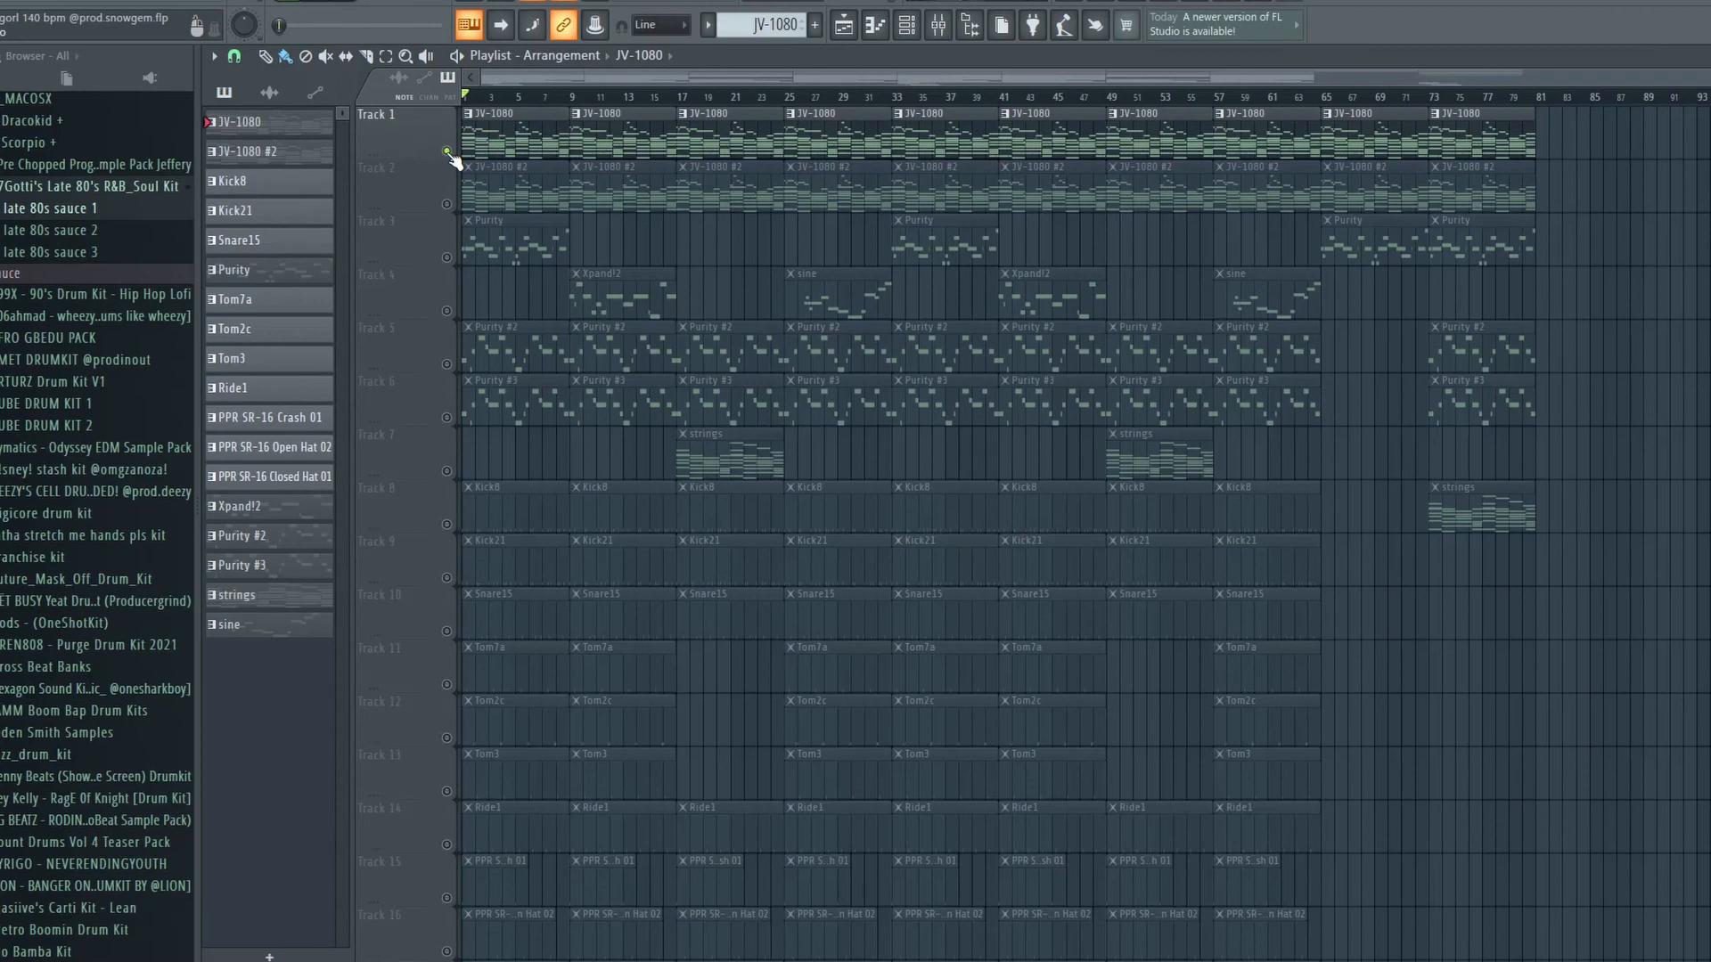
pyautogui.rightClick(447, 153)
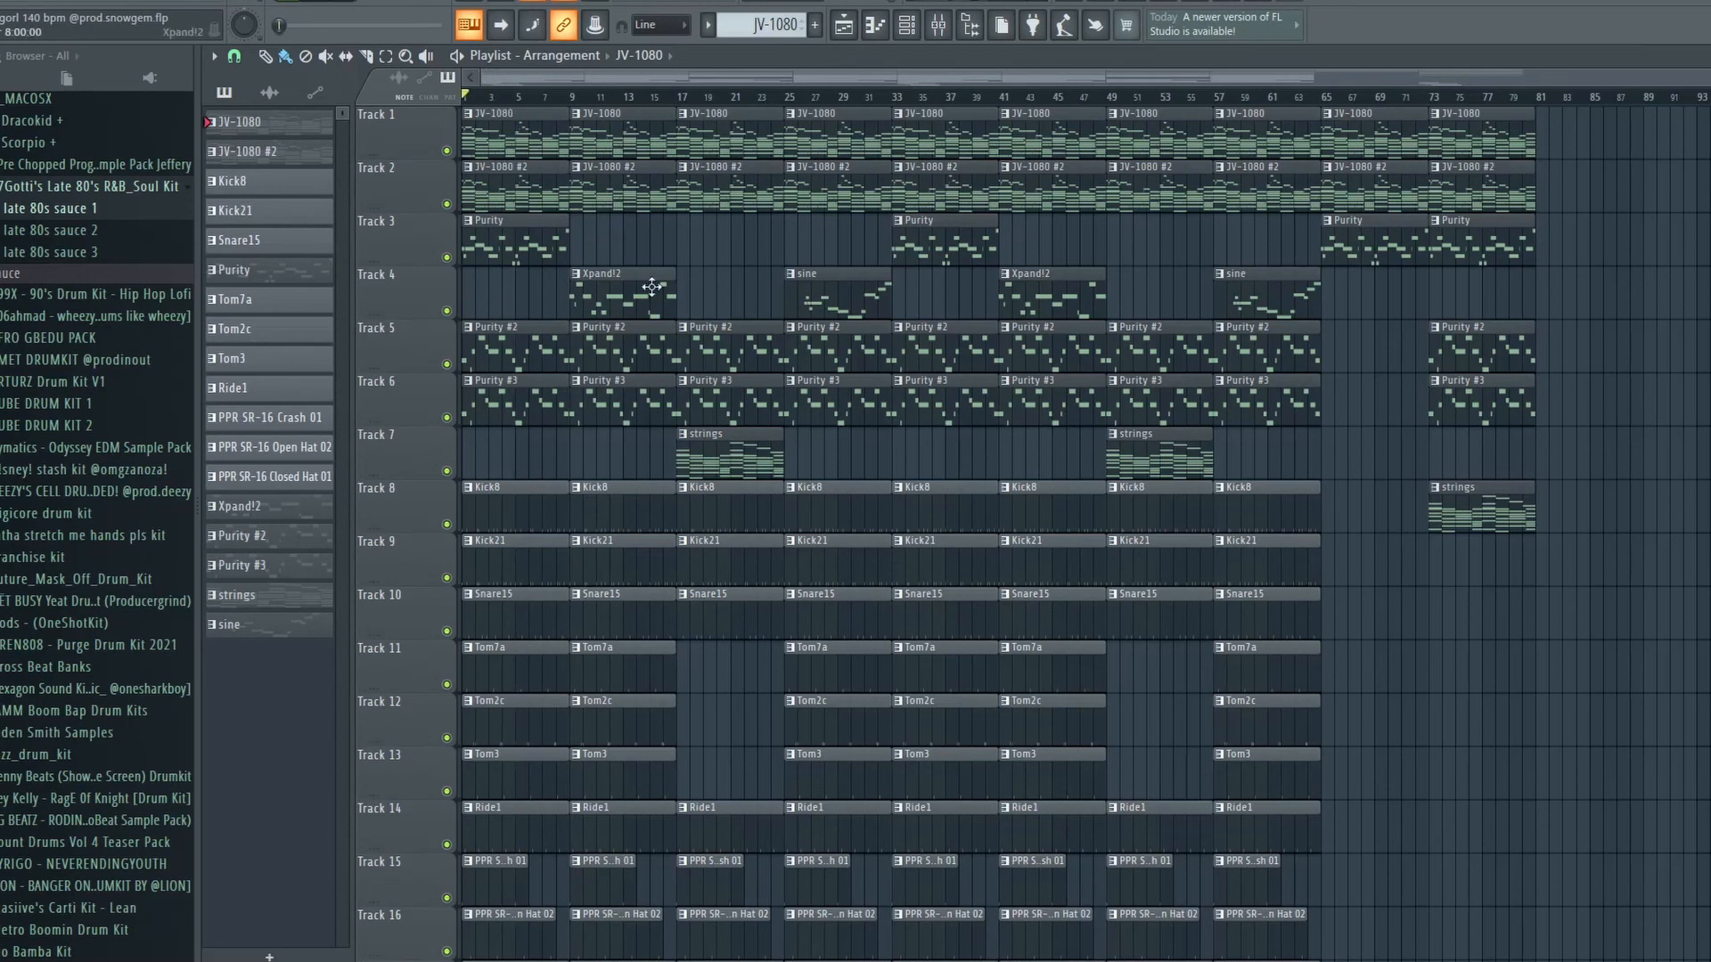
pyautogui.scroll(-2, 514, 202)
pyautogui.scroll(-3, 526, 211)
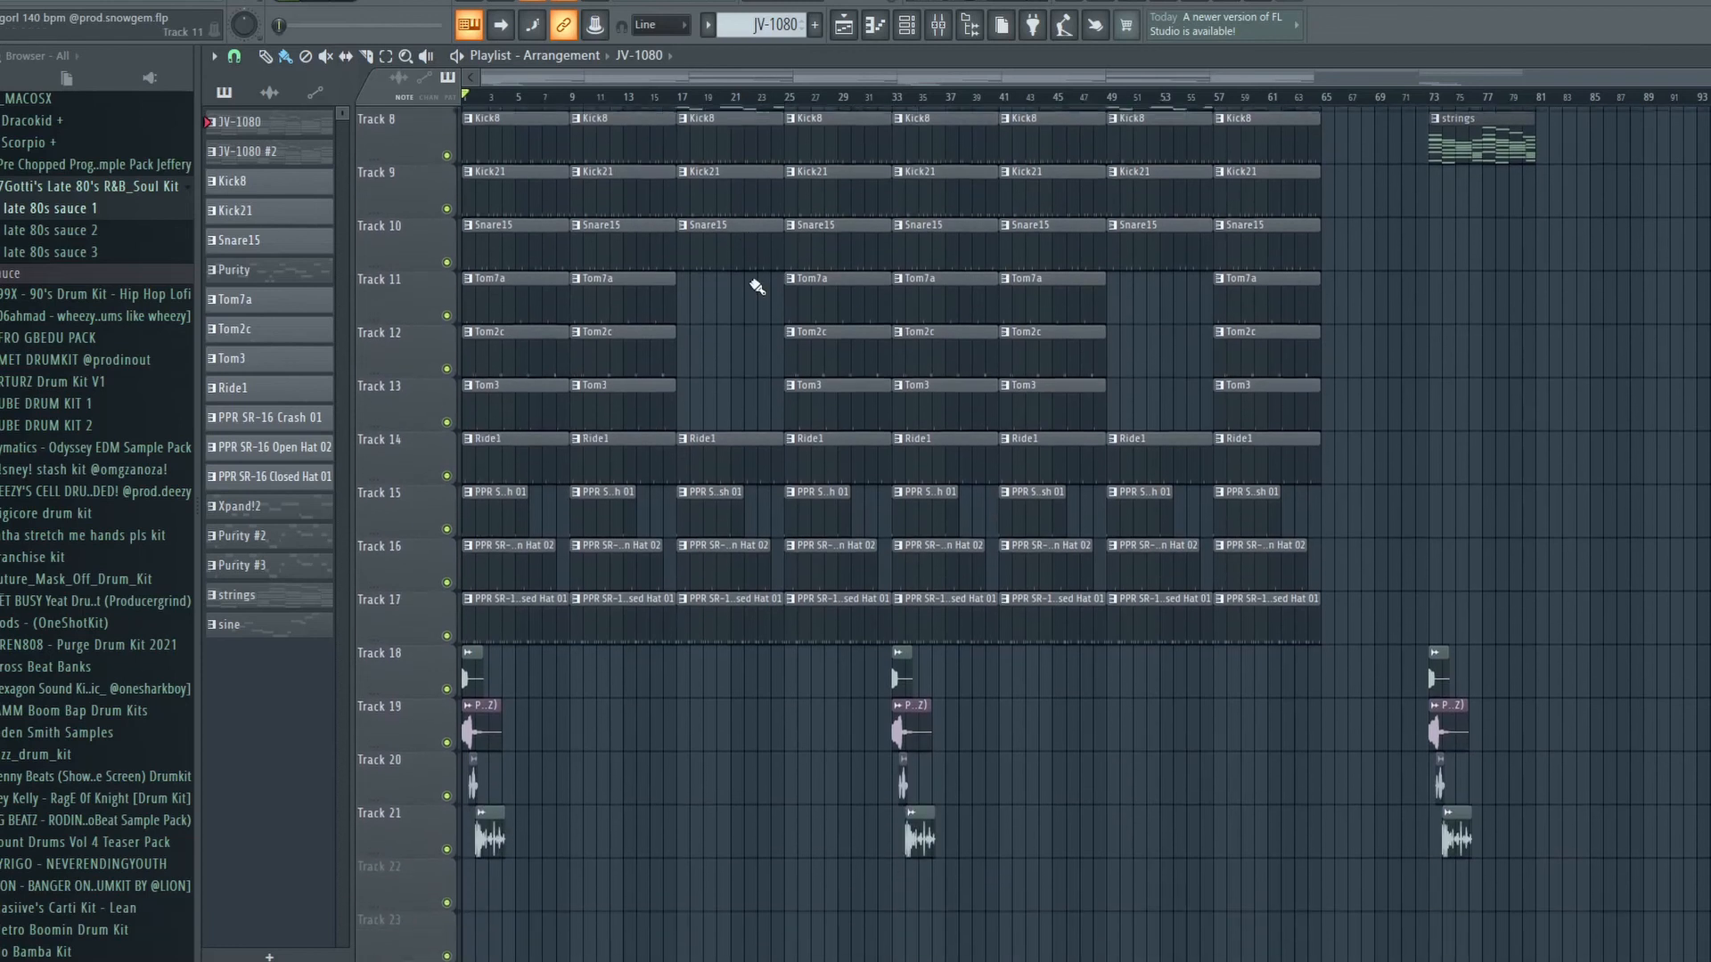
pyautogui.scroll(5, 740, 303)
pyautogui.moveTo(267, 961)
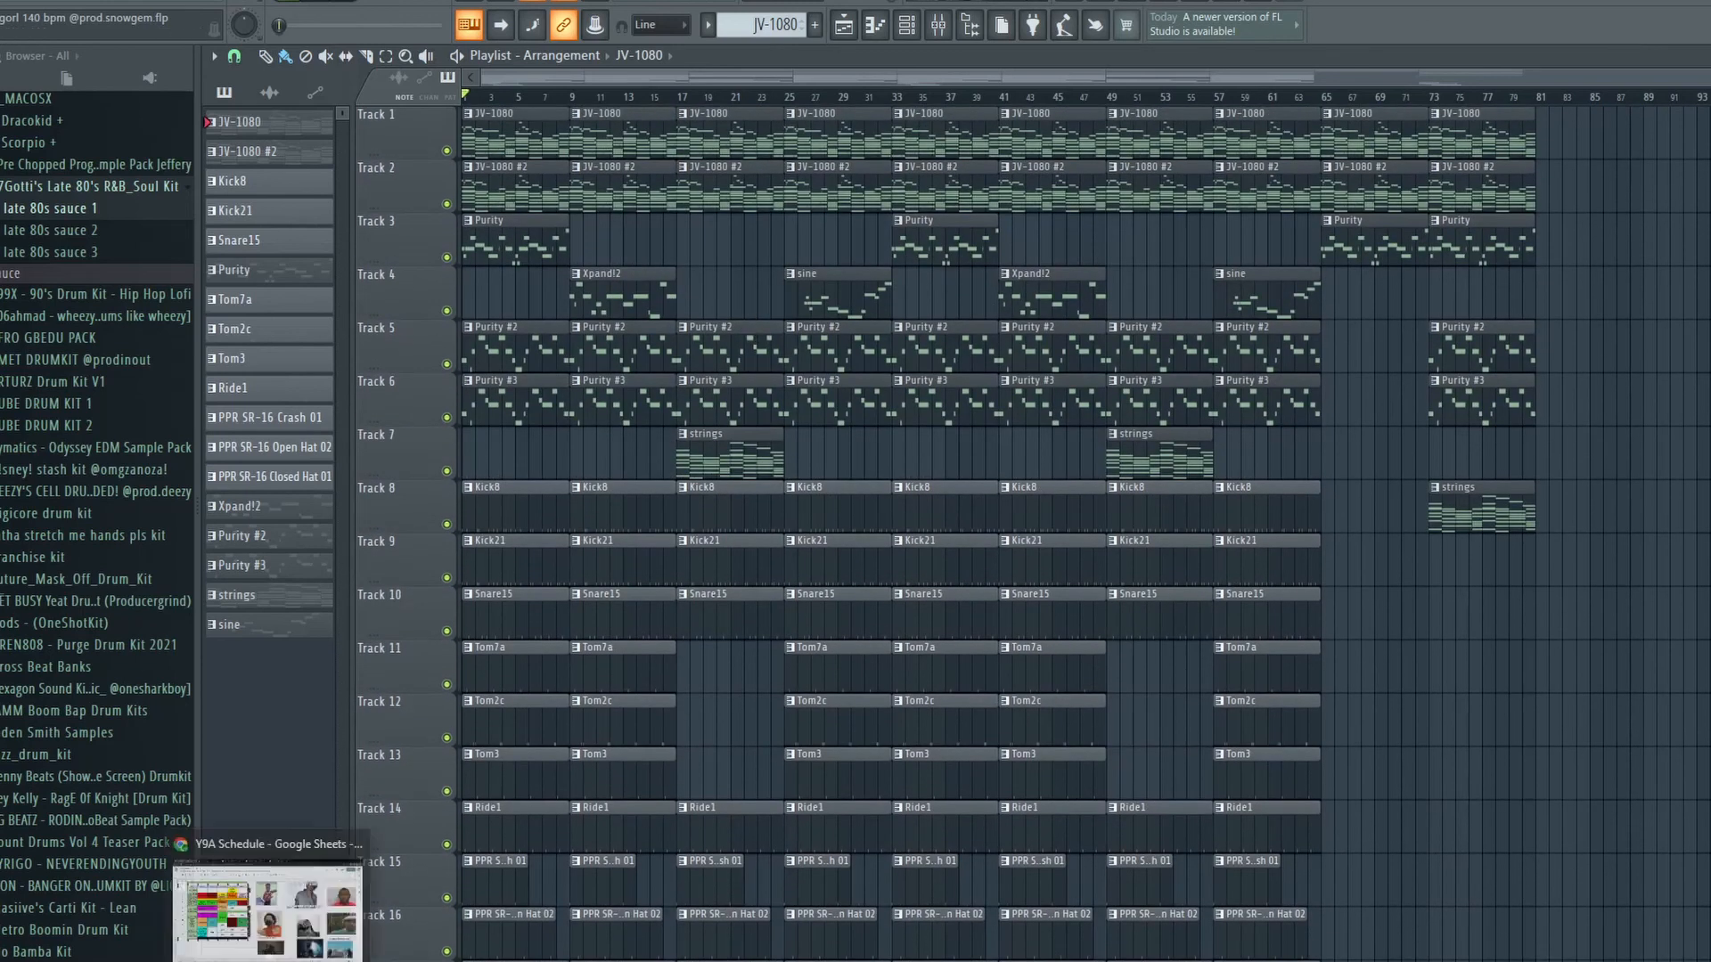